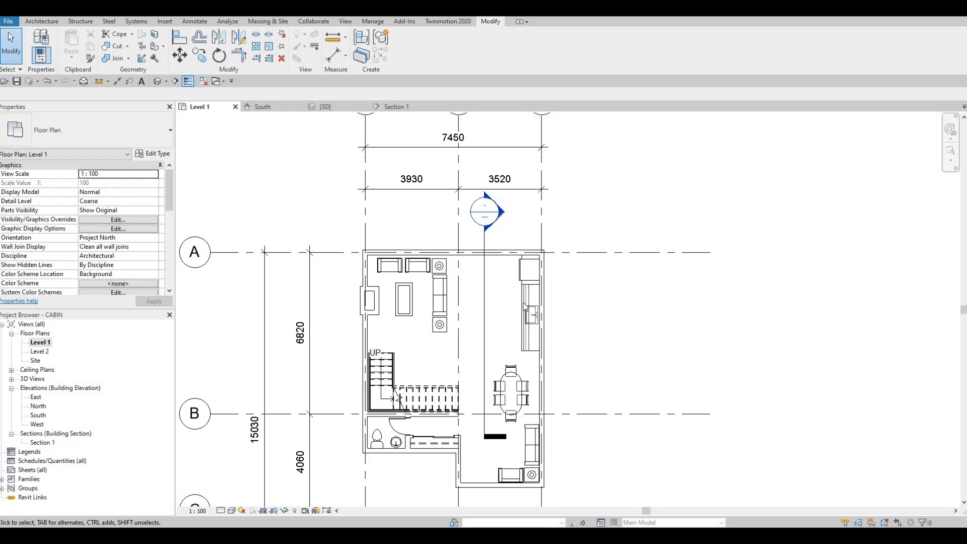
# Create an in-place Generic Models family, keeping the default name 'Generic Models 4'.
pyautogui.scroll(2, 486, 302)
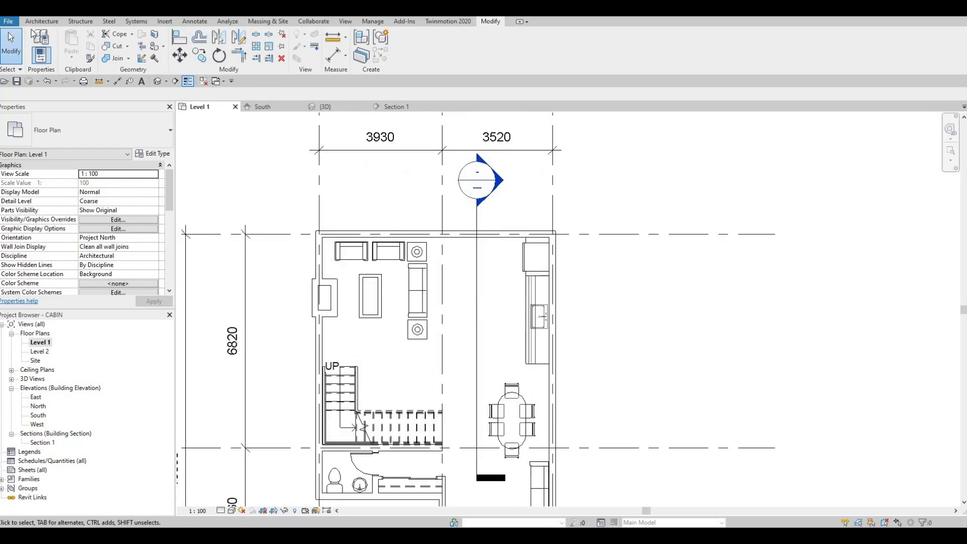
pyautogui.click(42, 21)
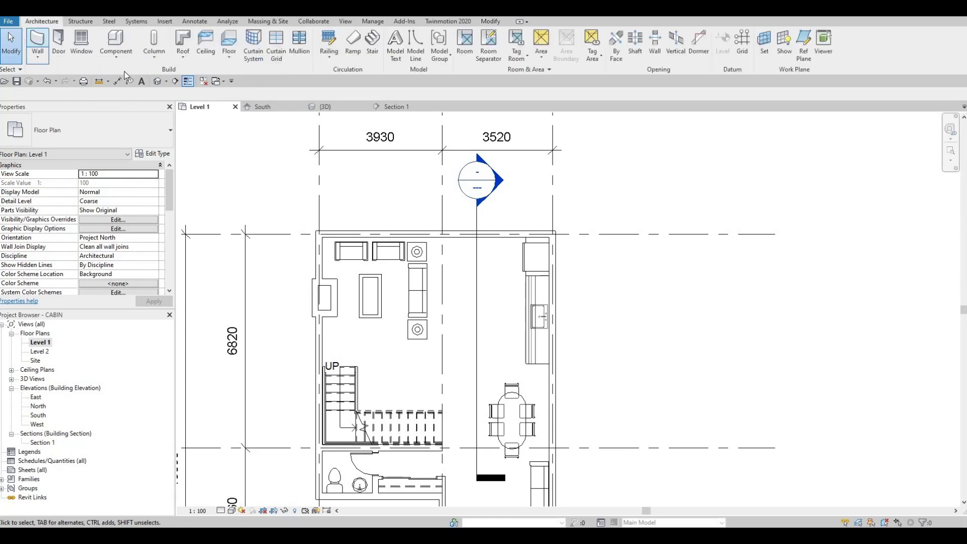
pyautogui.click(116, 55)
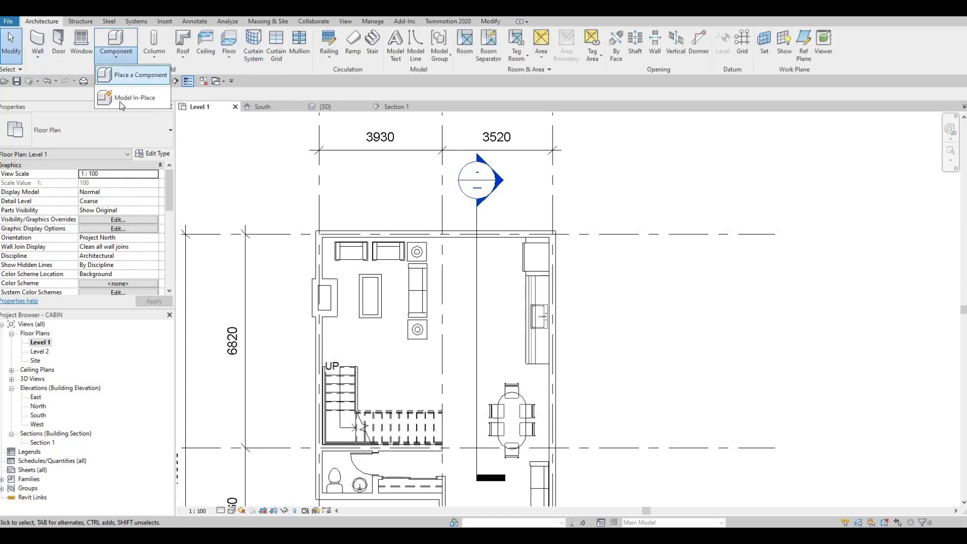
pyautogui.click(120, 99)
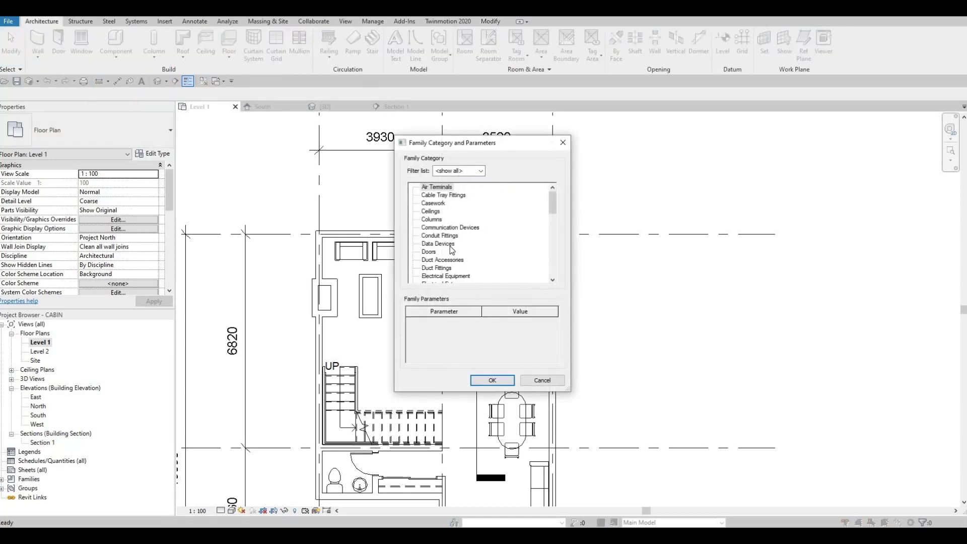
pyautogui.scroll(-3, 452, 249)
pyautogui.click(438, 269)
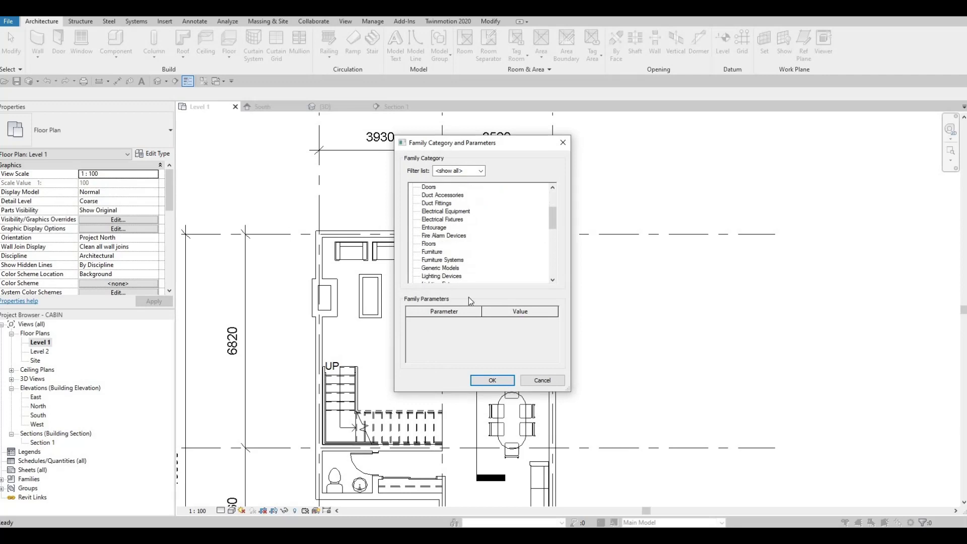
pyautogui.click(492, 380)
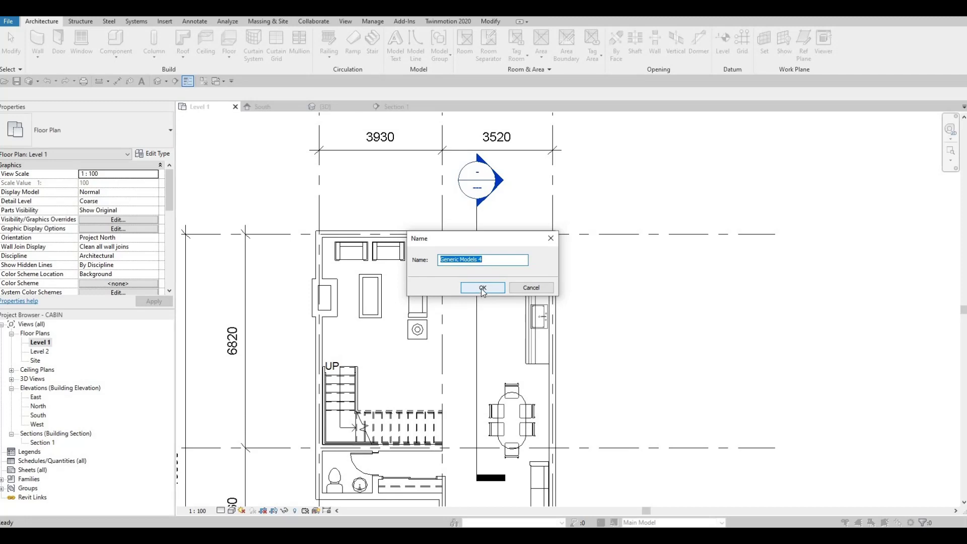
pyautogui.click(483, 288)
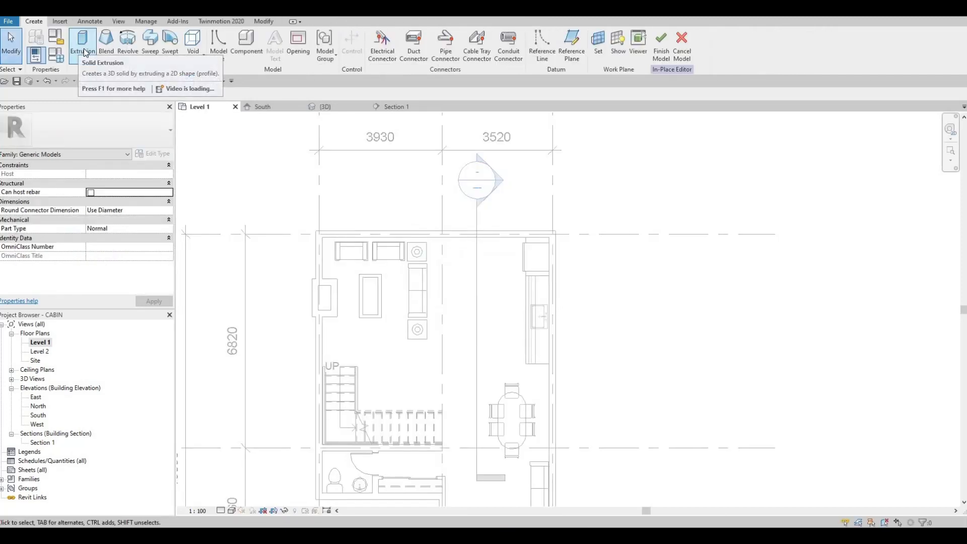
# Start a solid extrusion and sketch a 700-wide rectangle west of the kitchen counter.
pyautogui.click(84, 53)
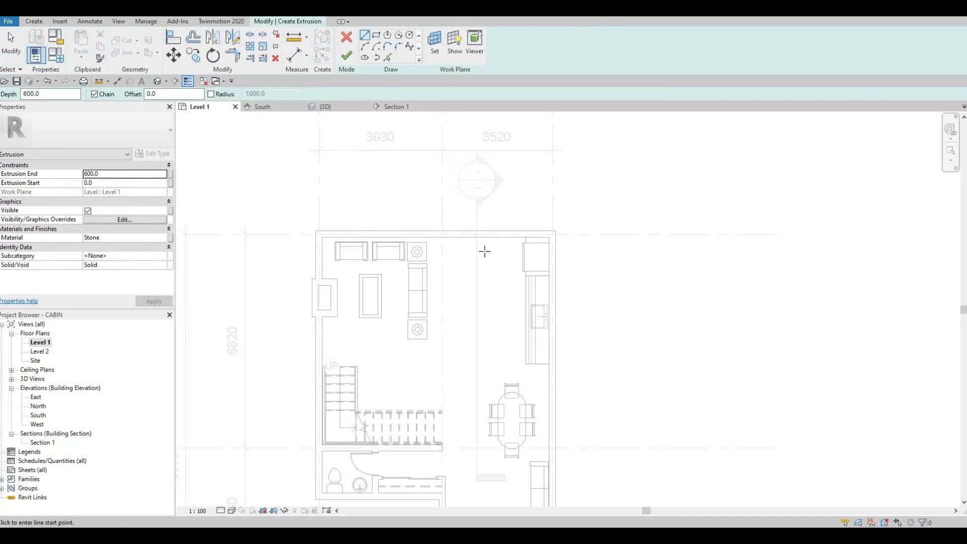
pyautogui.scroll(1, 495, 295)
pyautogui.moveTo(486, 263); pyautogui.dragTo(445, 263, button='middle')
pyautogui.scroll(2, 444, 253)
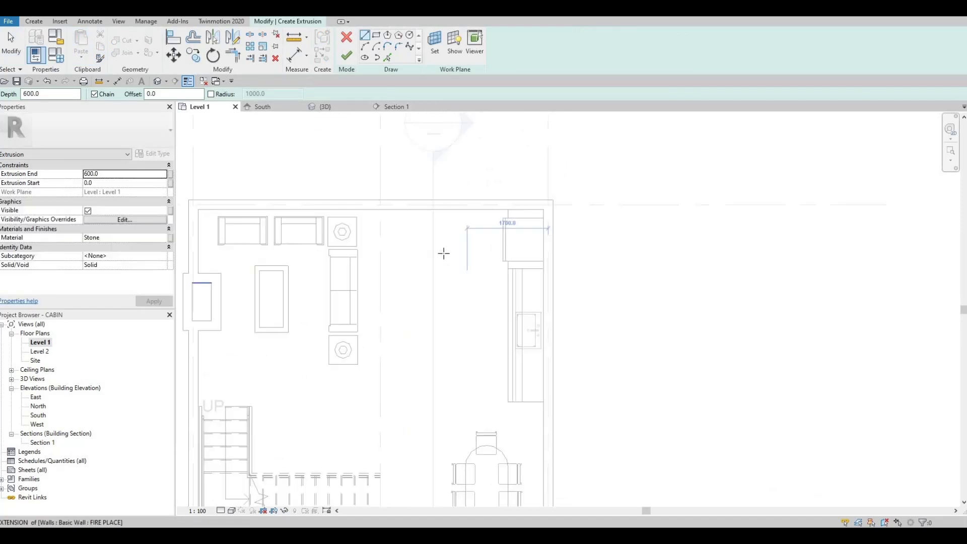
pyautogui.scroll(1, 443, 253)
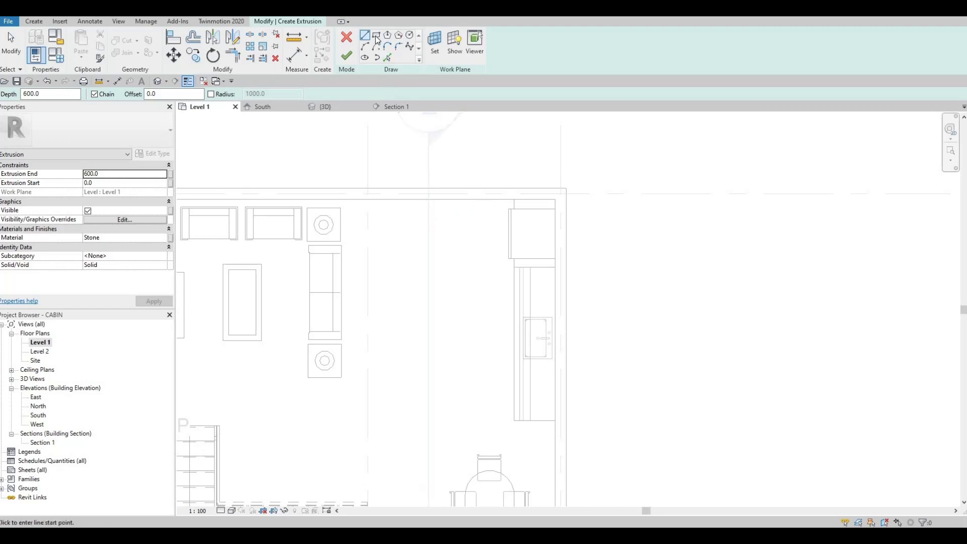
pyautogui.click(376, 36)
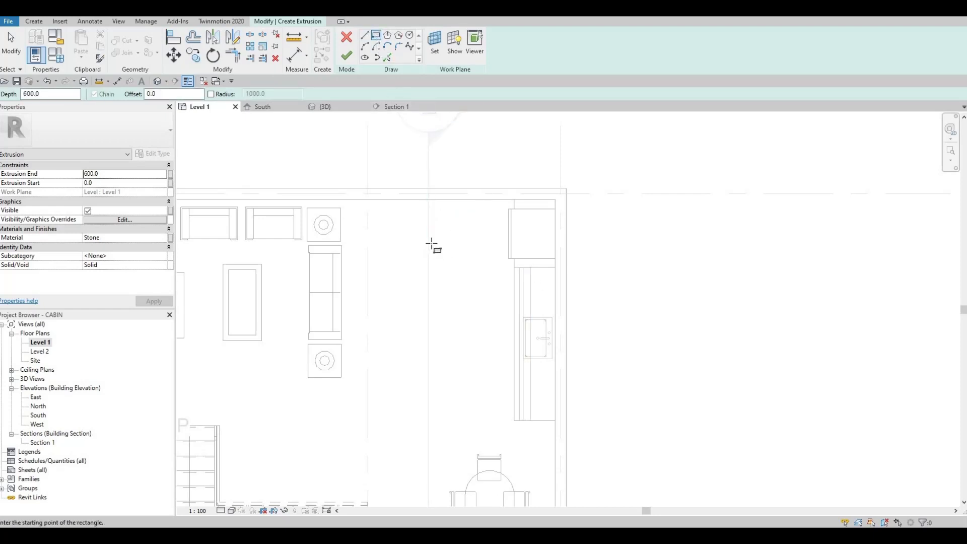
pyautogui.click(429, 243)
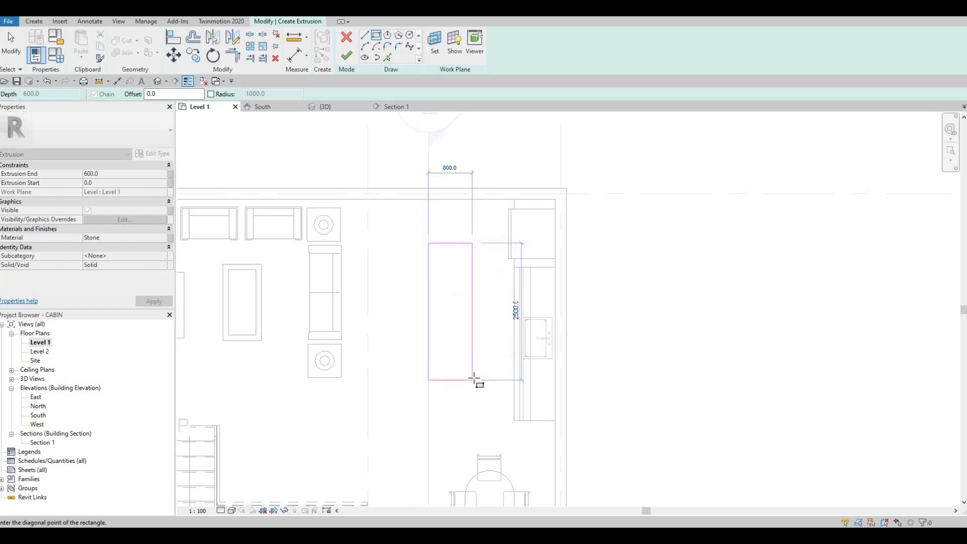
pyautogui.click(466, 353)
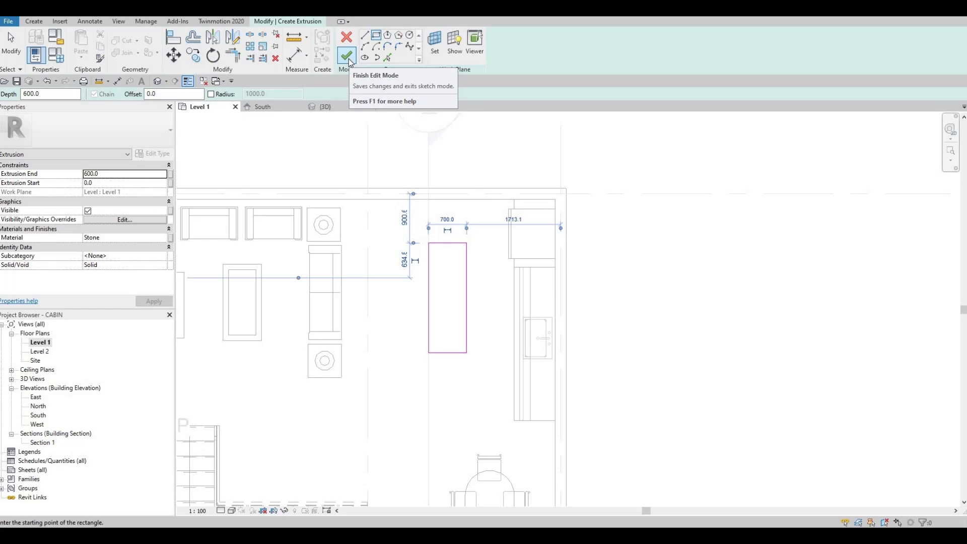
# Set the extrusion end to 900 and its material to Glulam 32c from AEC Materials > Wood.
pyautogui.click(117, 177)
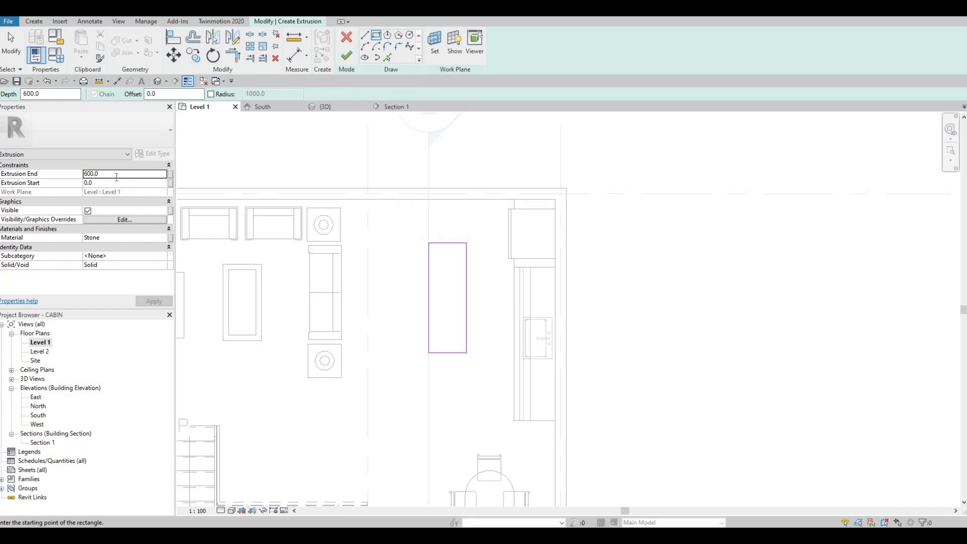
pyautogui.write('900')
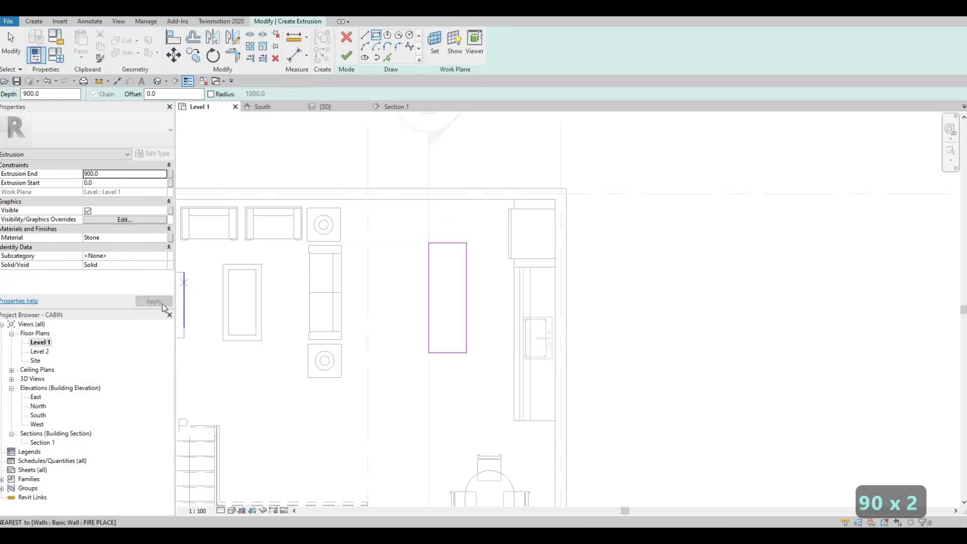
pyautogui.click(162, 240)
pyautogui.click(163, 237)
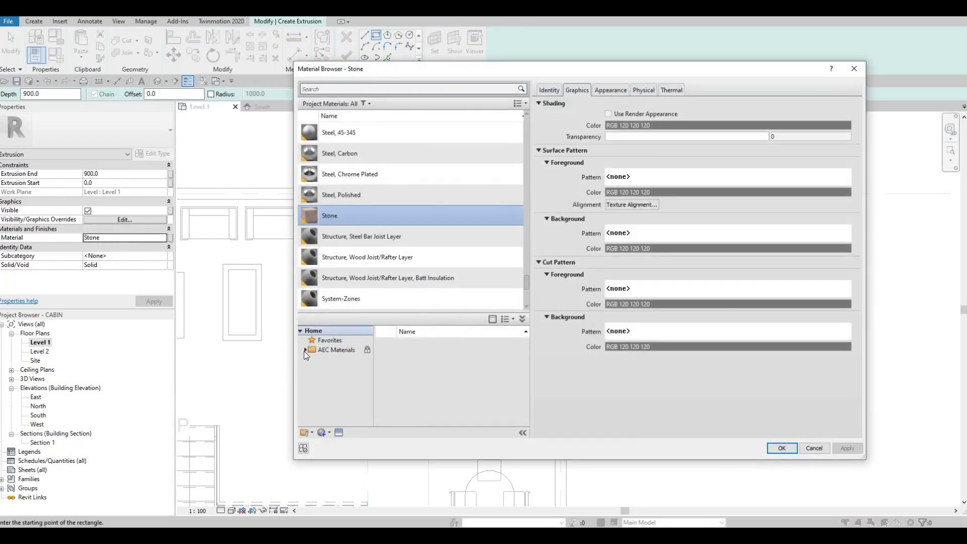
pyautogui.scroll(-5, 336, 388)
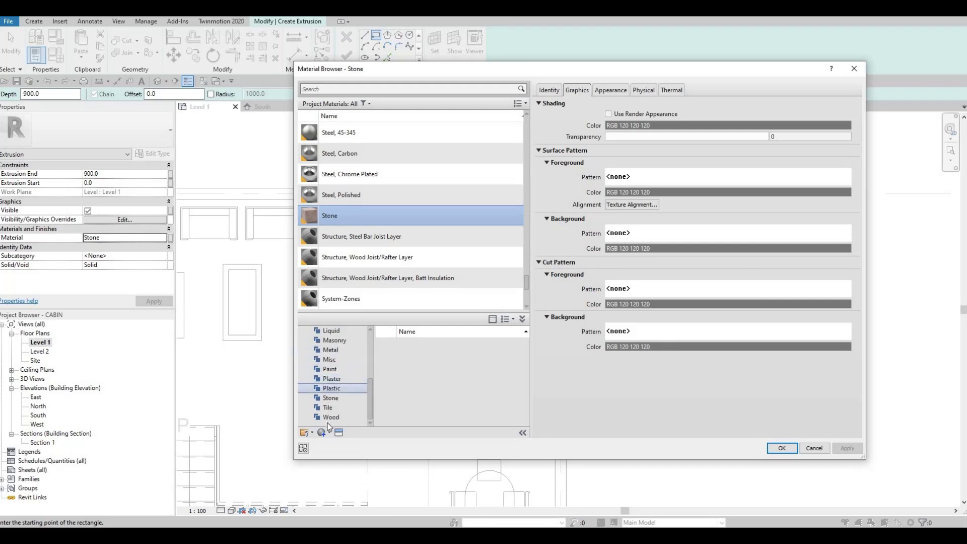
pyautogui.click(331, 418)
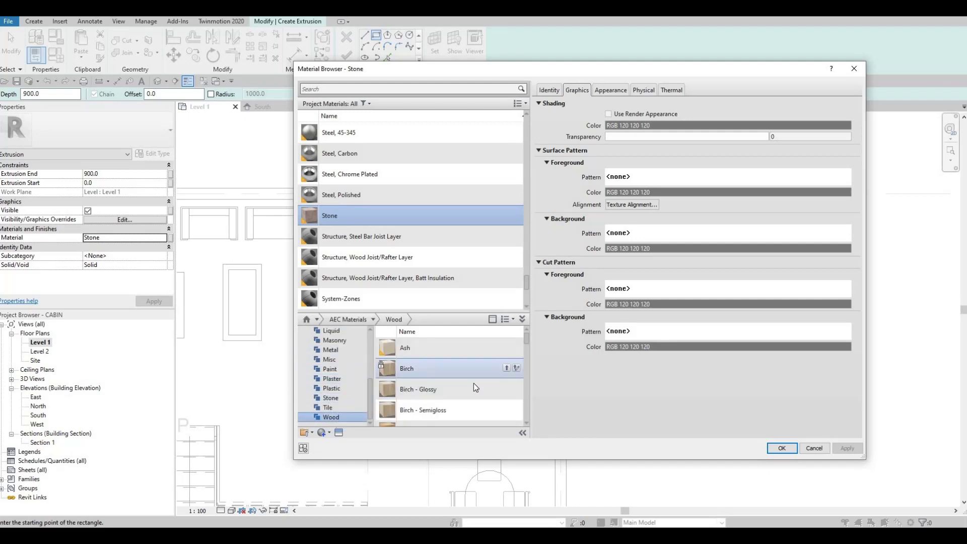
pyautogui.scroll(-2, 474, 383)
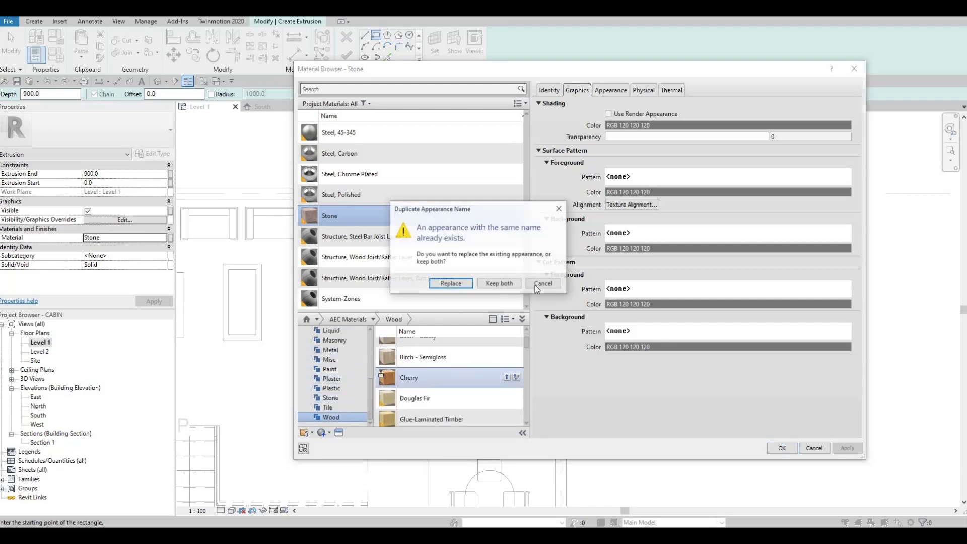
pyautogui.click(536, 285)
pyautogui.scroll(-3, 509, 402)
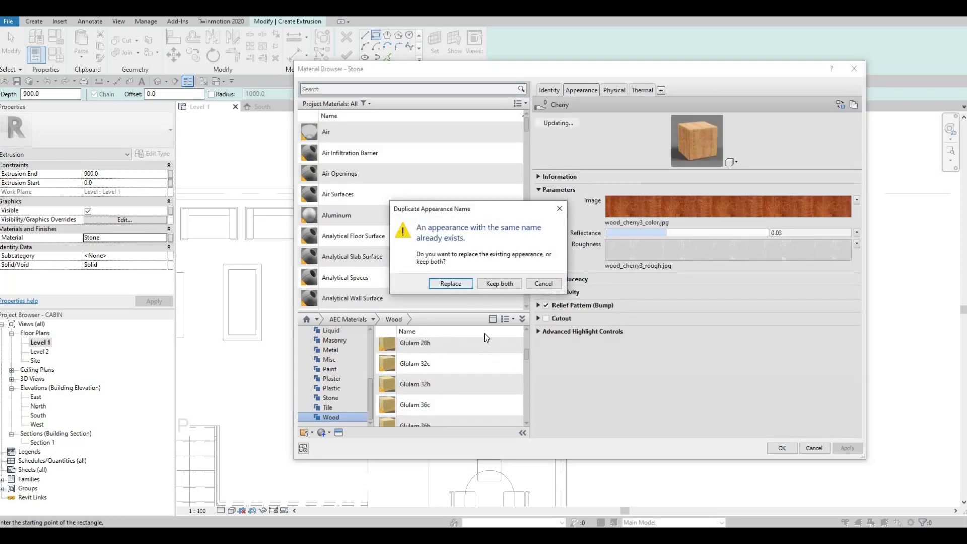
pyautogui.press('Escape')
pyautogui.click(506, 368)
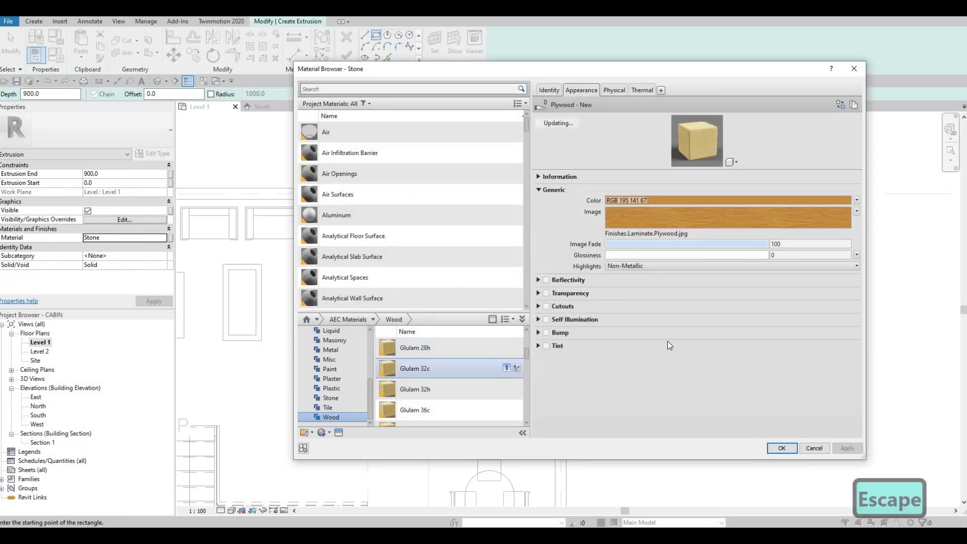
pyautogui.click(838, 451)
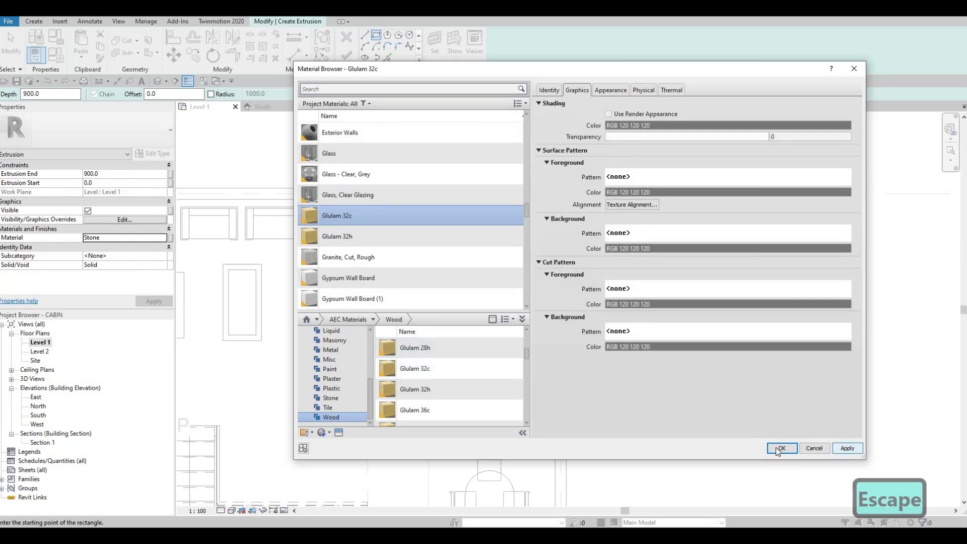
pyautogui.press('Escape')
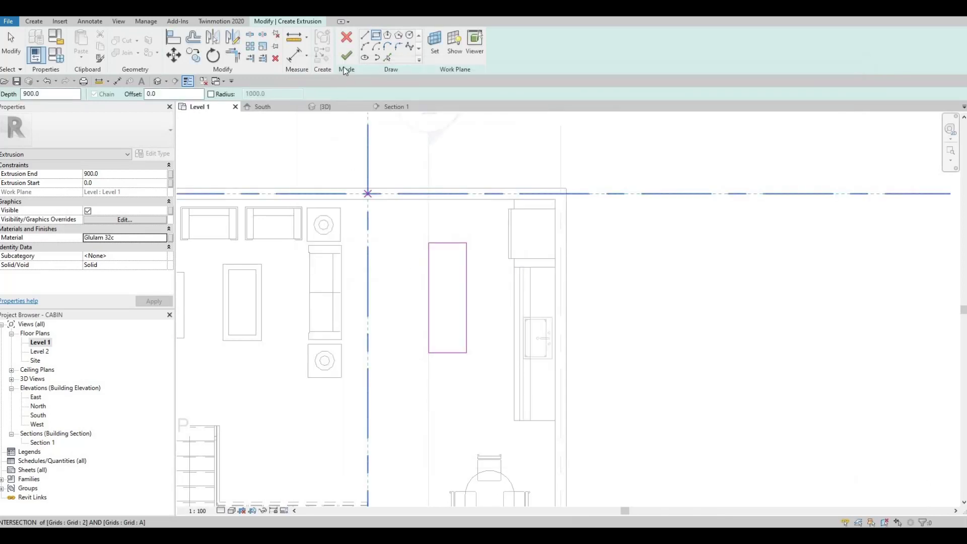
# Finish the island extrusion and nudge it with arrow keys until it sits 980 from the top line.
pyautogui.click(345, 57)
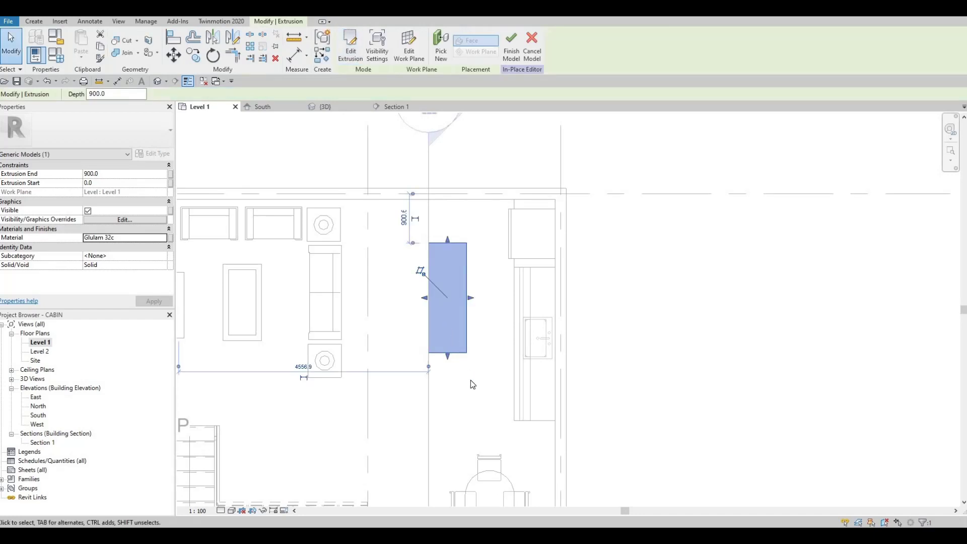
pyautogui.press('Right')
pyautogui.press('Right')
pyautogui.press('Right')
pyautogui.press('Right')
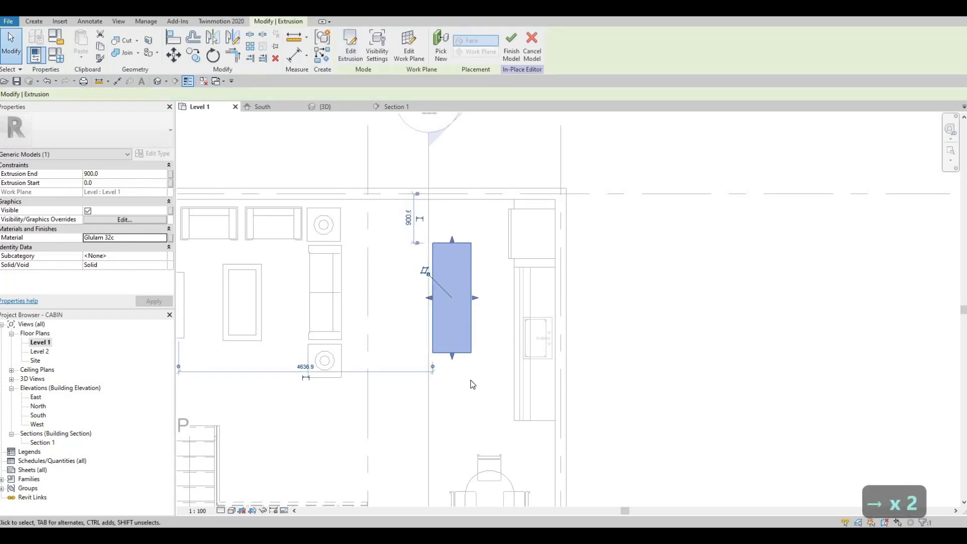
pyautogui.press('Down')
pyautogui.press('Left')
pyautogui.press('Left')
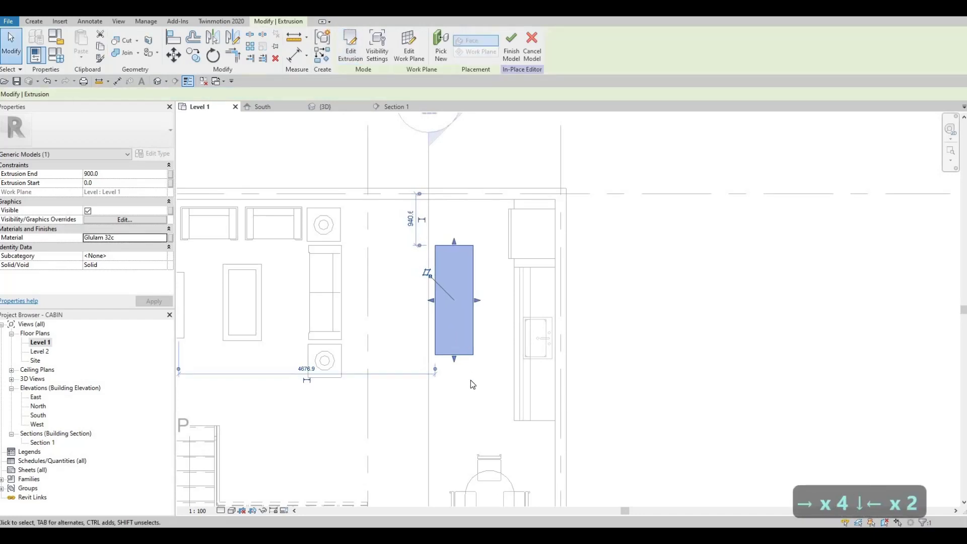
pyautogui.press('Down')
pyautogui.press('Down')
pyautogui.press('Down')
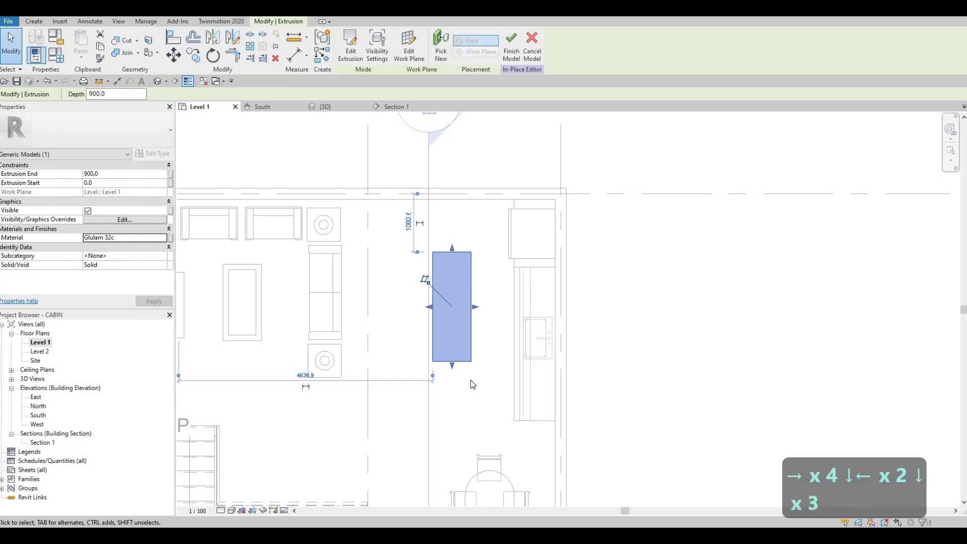
pyautogui.press('Right')
pyautogui.press('Down')
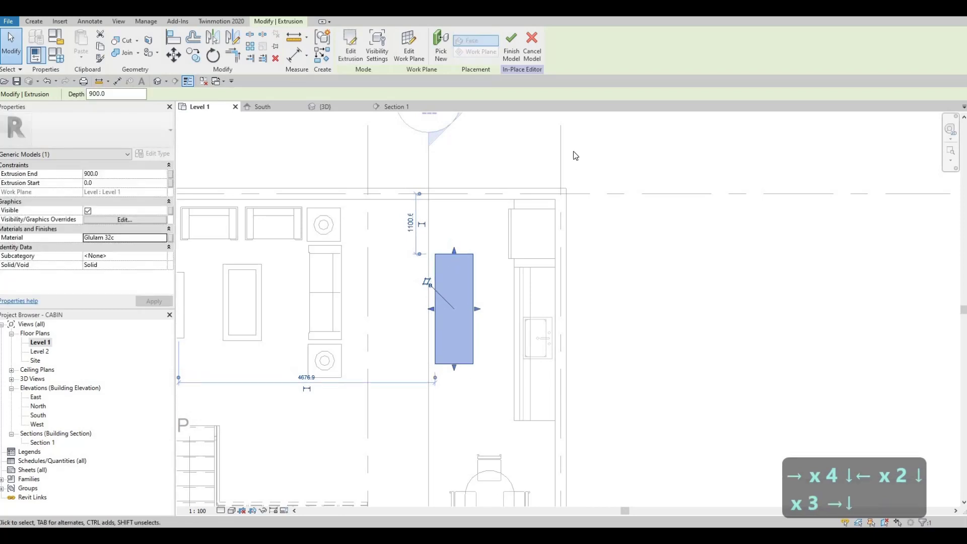
pyautogui.press('Up')
pyautogui.press('Up')
pyautogui.press('Up')
pyautogui.press('Up')
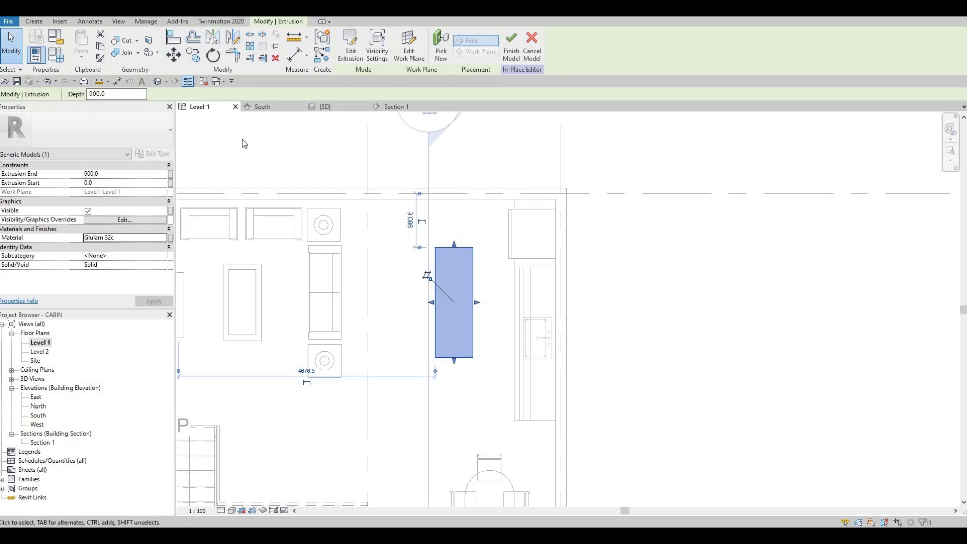
# Start a new extrusion with the island's top picked as its work plane.
pyautogui.click(33, 21)
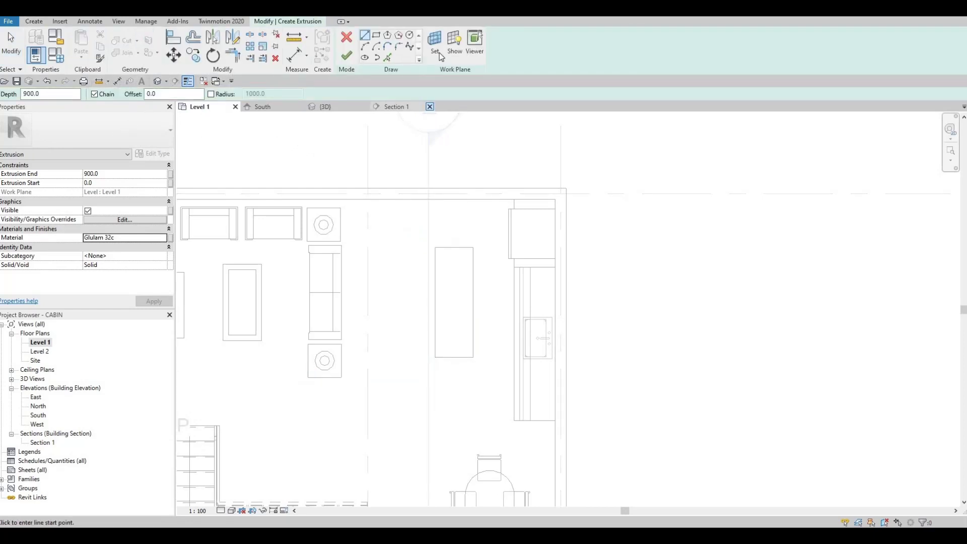
pyautogui.click(434, 44)
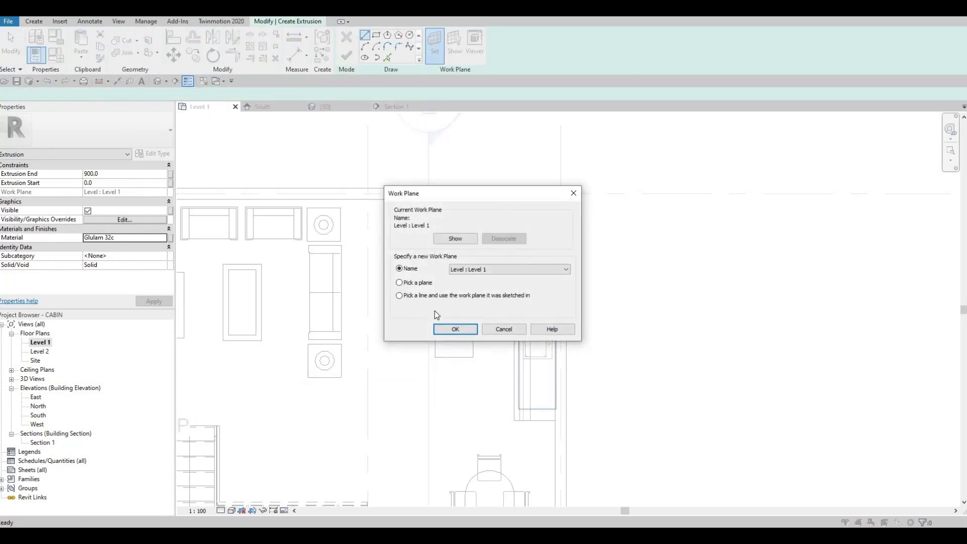
pyautogui.click(442, 330)
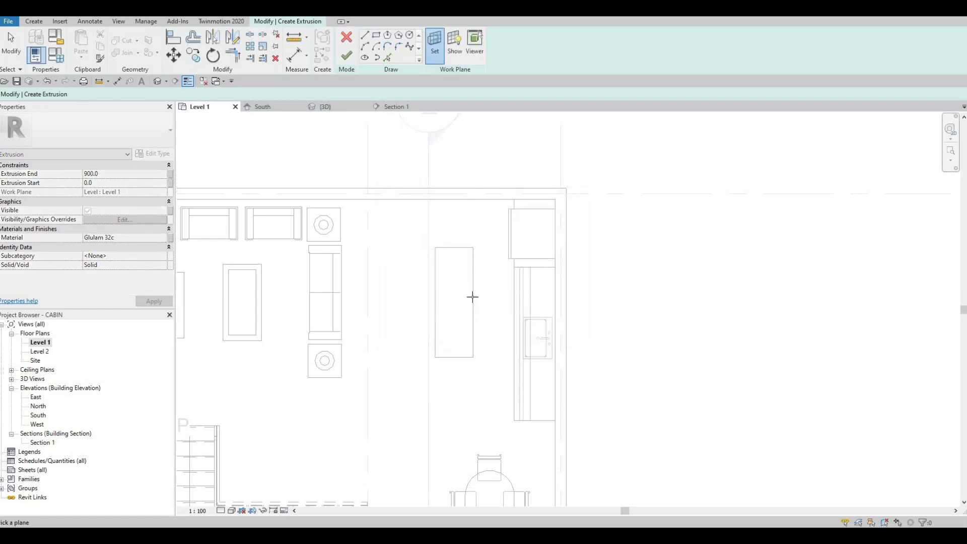
pyautogui.click(476, 296)
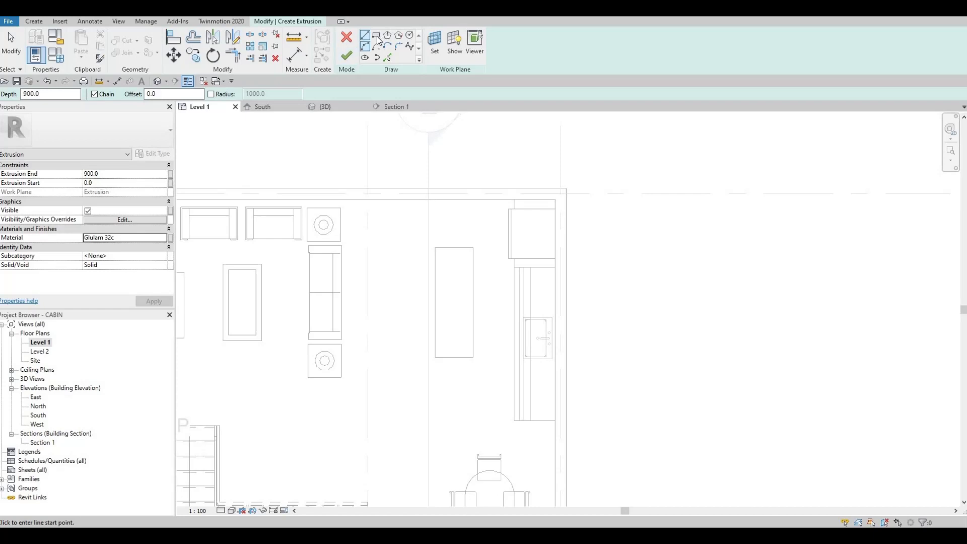
# Trace a 700 × 2100 rectangle snapped to the island's outline.
pyautogui.click(377, 36)
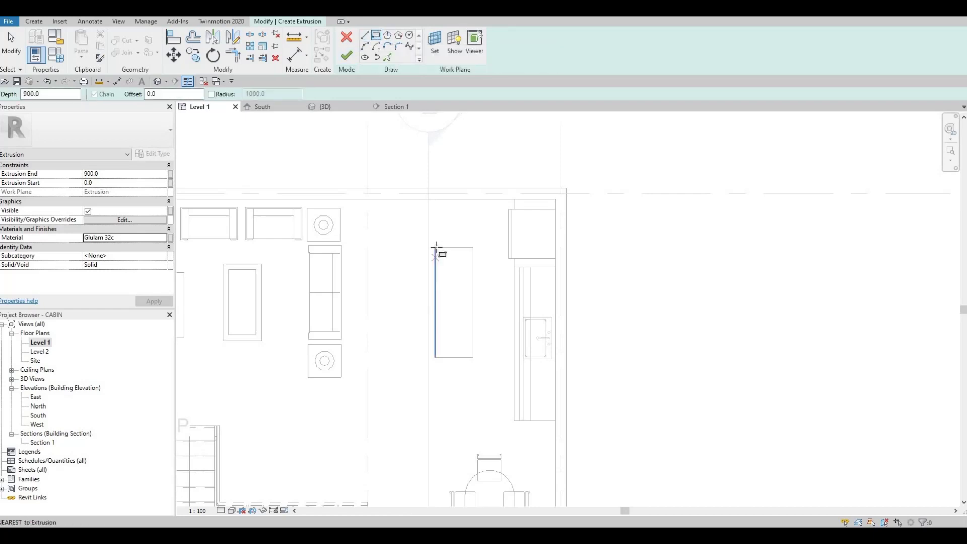
pyautogui.click(435, 247)
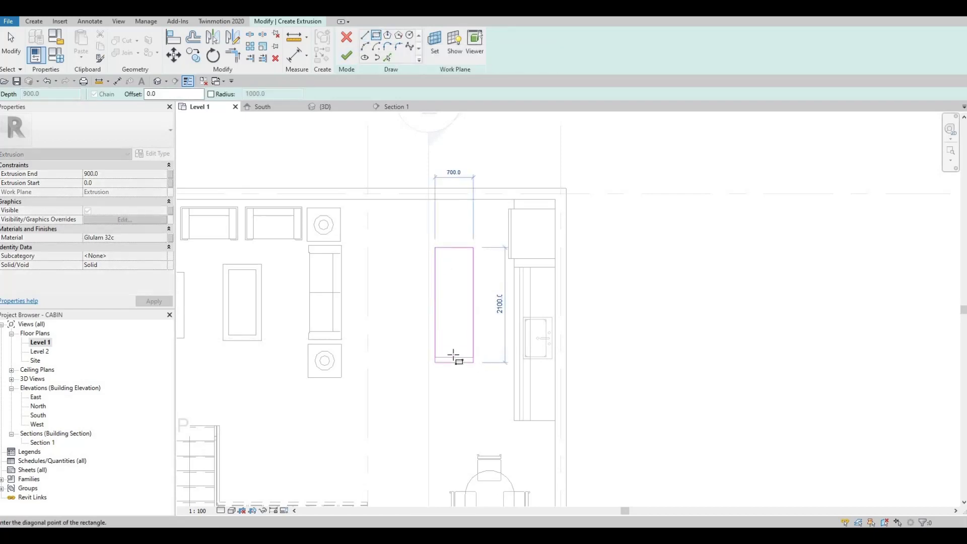
pyautogui.click(472, 357)
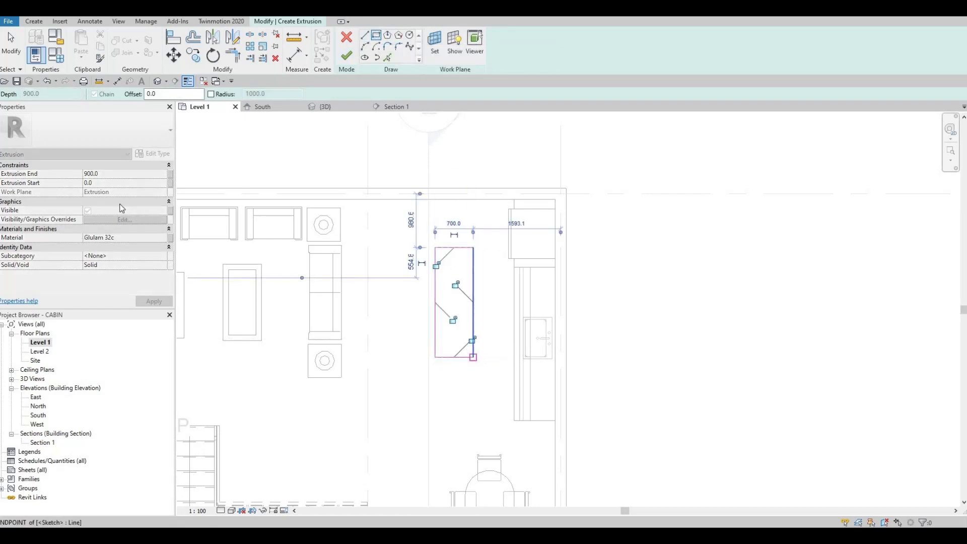
# Set the top extrusion's end to 25 and its material to Rubble from AEC Stone materials.
pyautogui.click(113, 173)
pyautogui.write('25')
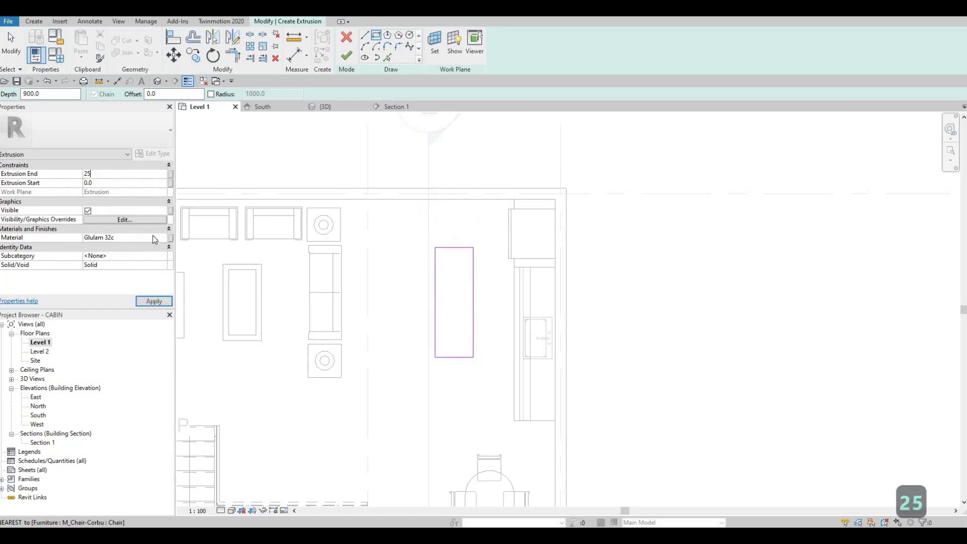
pyautogui.click(162, 237)
pyautogui.click(162, 237)
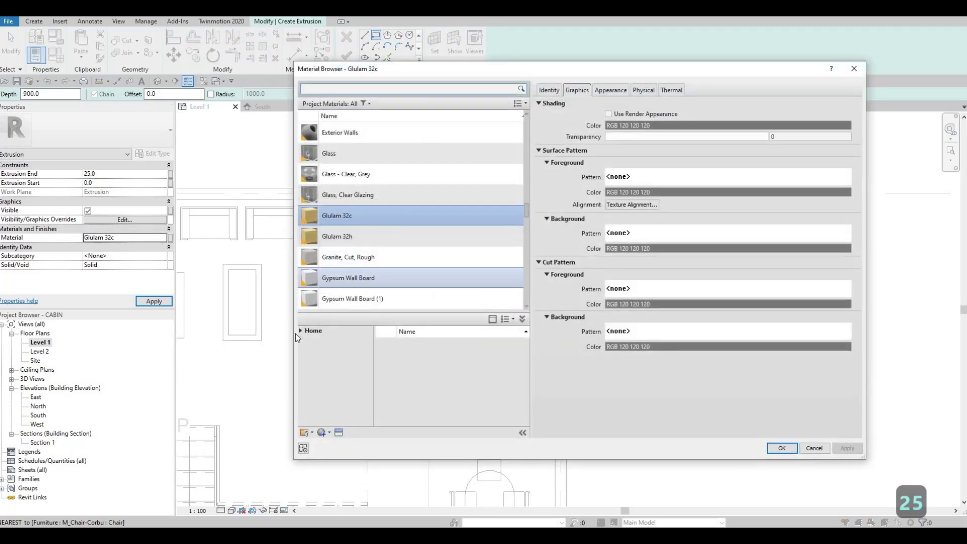
pyautogui.click(301, 330)
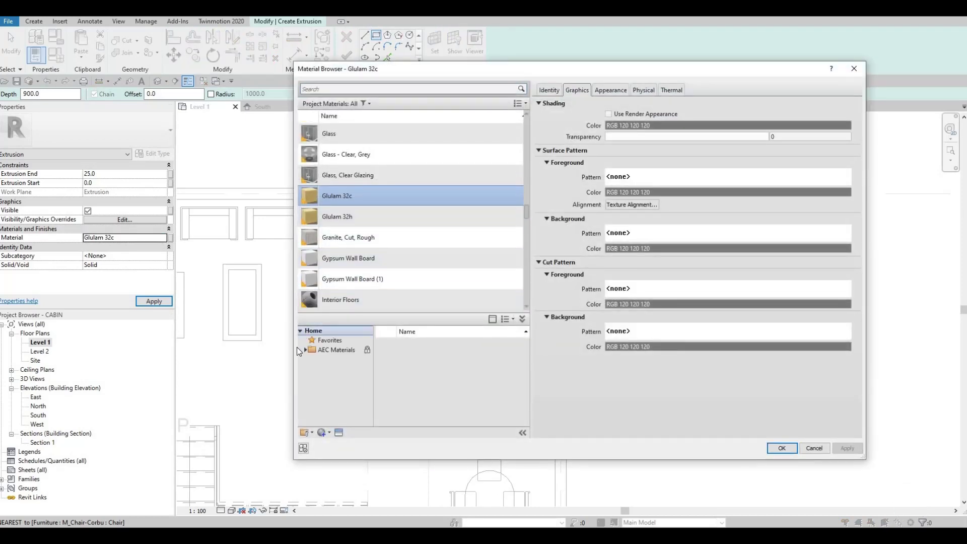
pyautogui.click(303, 349)
pyautogui.scroll(-2, 336, 393)
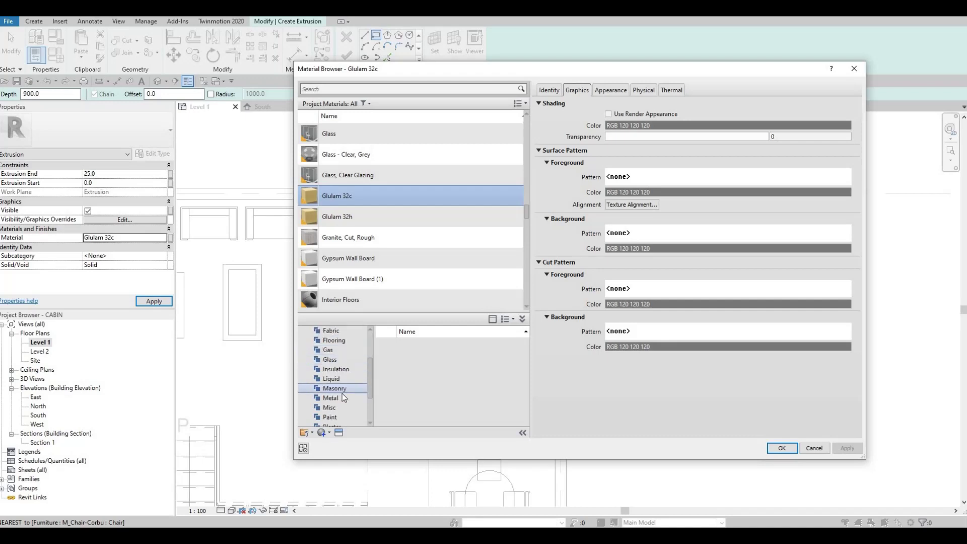
pyautogui.scroll(-1, 339, 416)
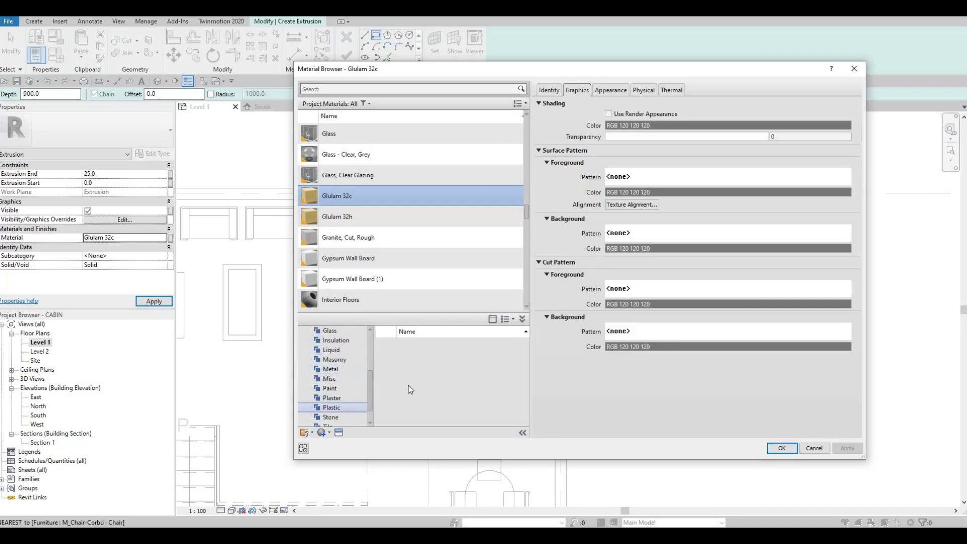
pyautogui.click(330, 417)
pyautogui.scroll(-2, 455, 391)
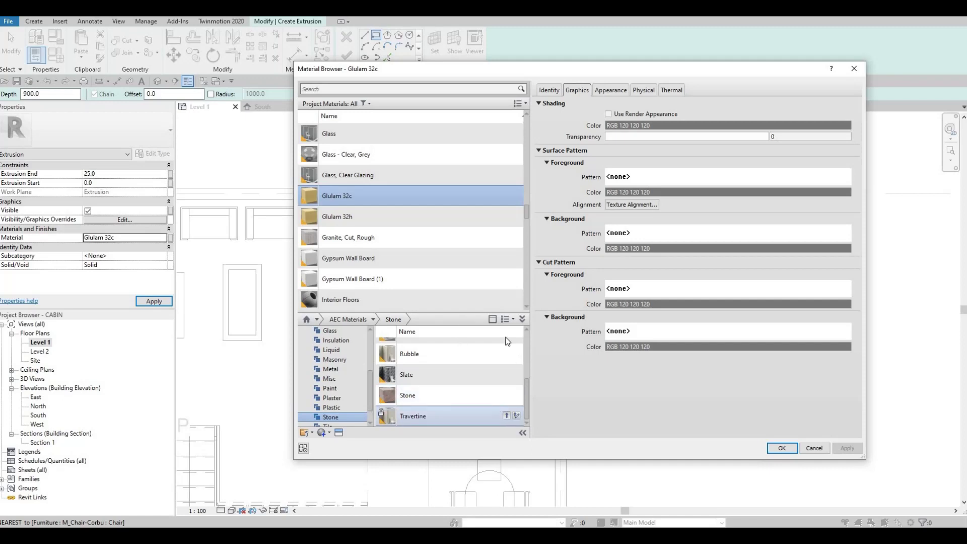
pyautogui.press('Return')
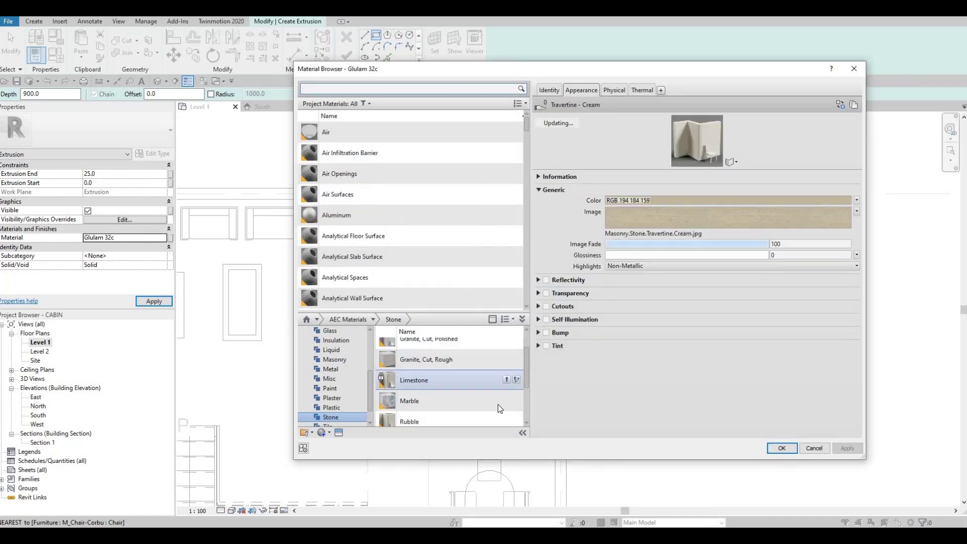
pyautogui.click(506, 417)
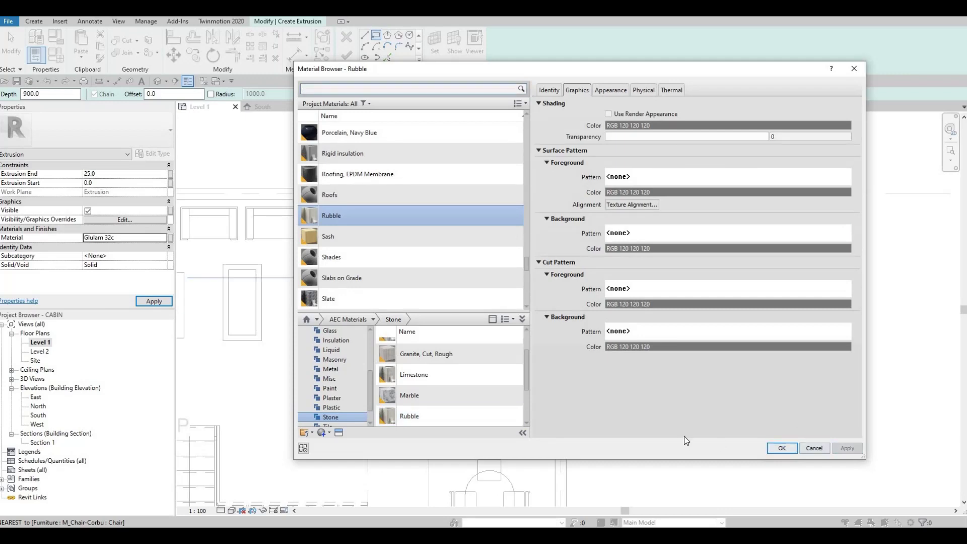
pyautogui.click(781, 448)
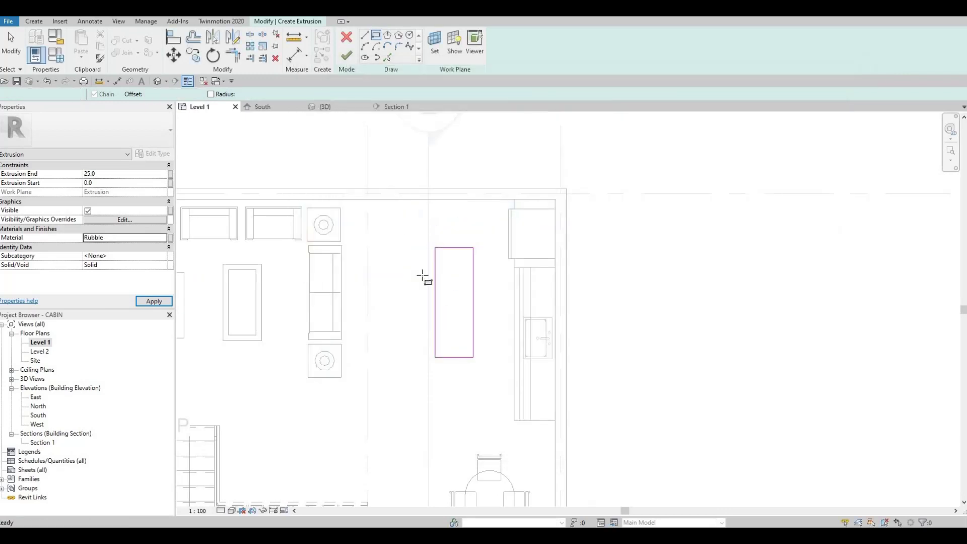
# Finish the Rubble slab and switch to the {3D} view of the cabin.
pyautogui.click(347, 58)
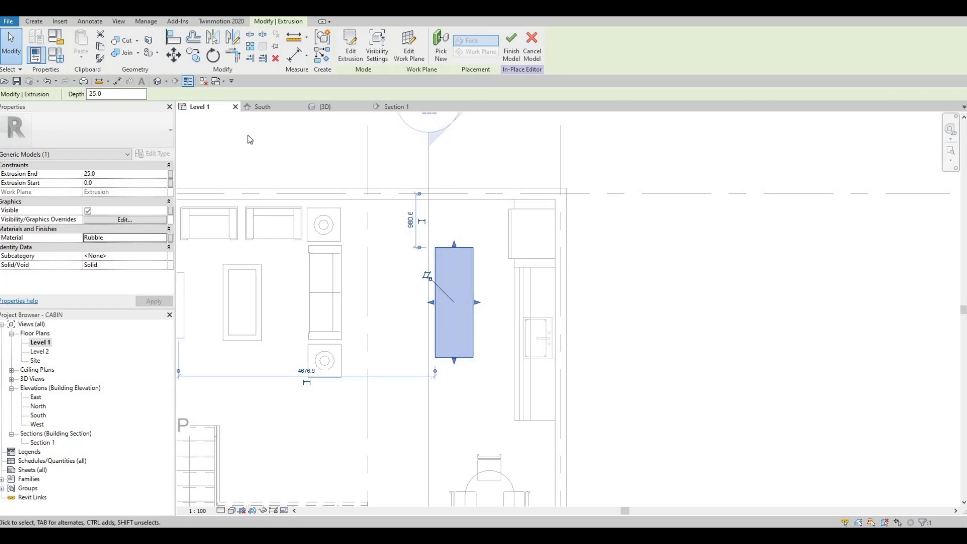
pyautogui.click(34, 22)
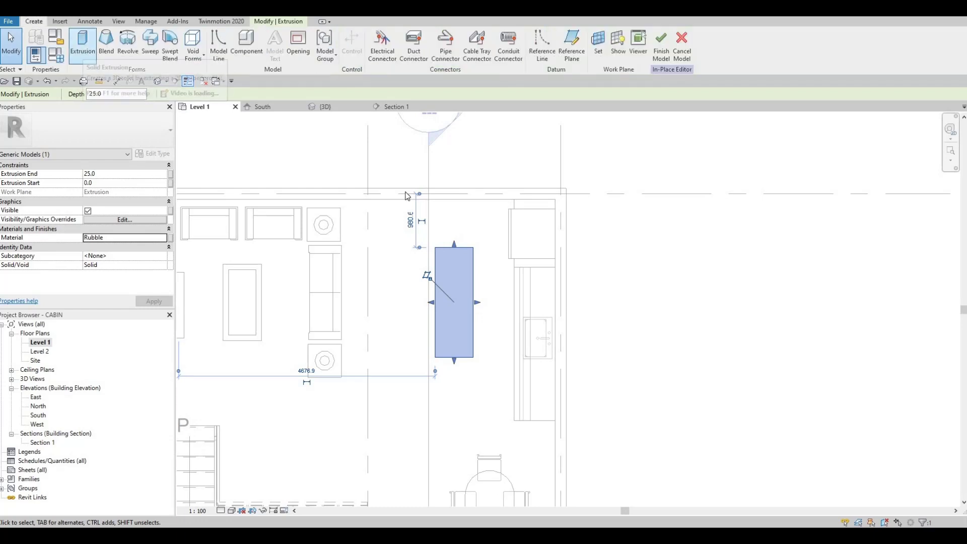
pyautogui.press('Escape')
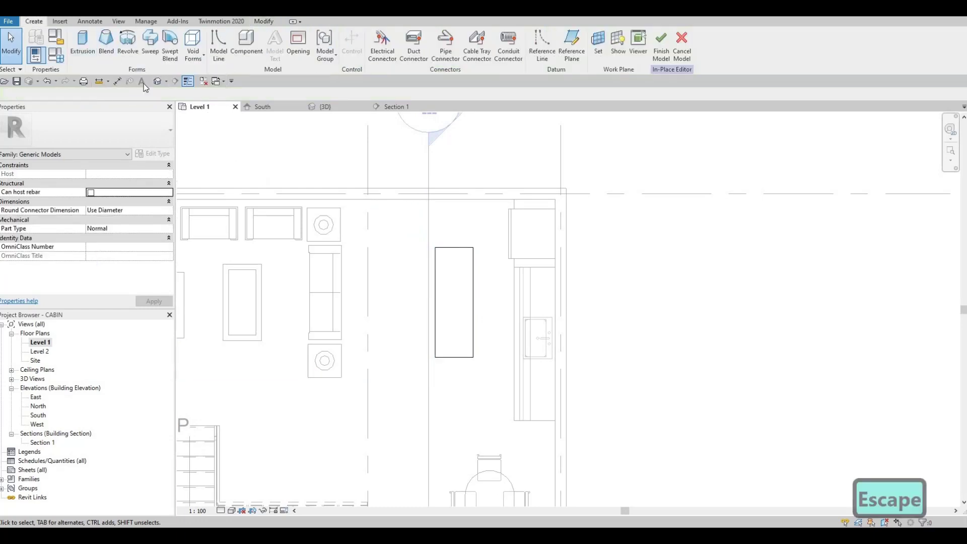
pyautogui.click(325, 107)
# Orbit and pan the 3D view to inspect the capped island, then return to the Level 1 plan.
pyautogui.scroll(4, 414, 258)
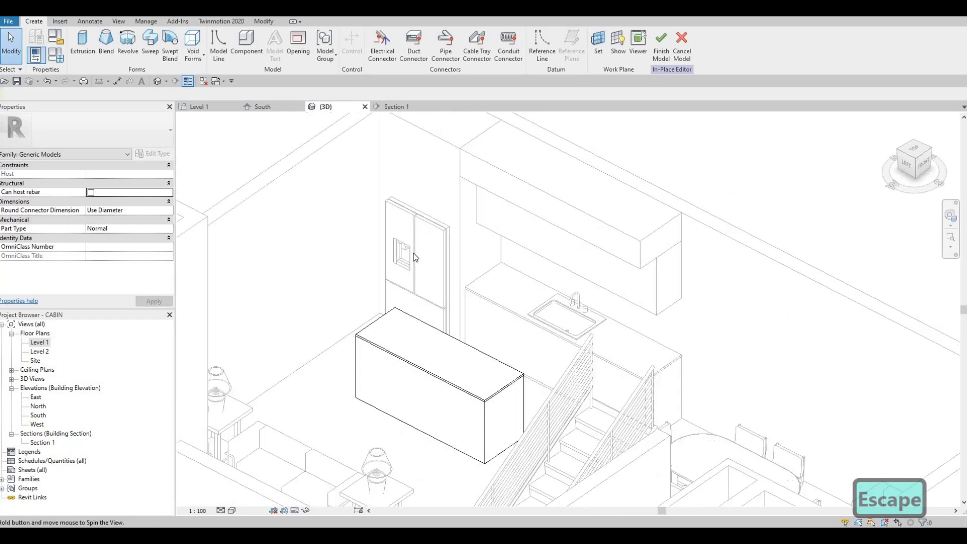
pyautogui.keyDown('shift'); pyautogui.moveTo(414, 257); pyautogui.dragTo(486, 320, button='middle'); pyautogui.keyUp('shift')
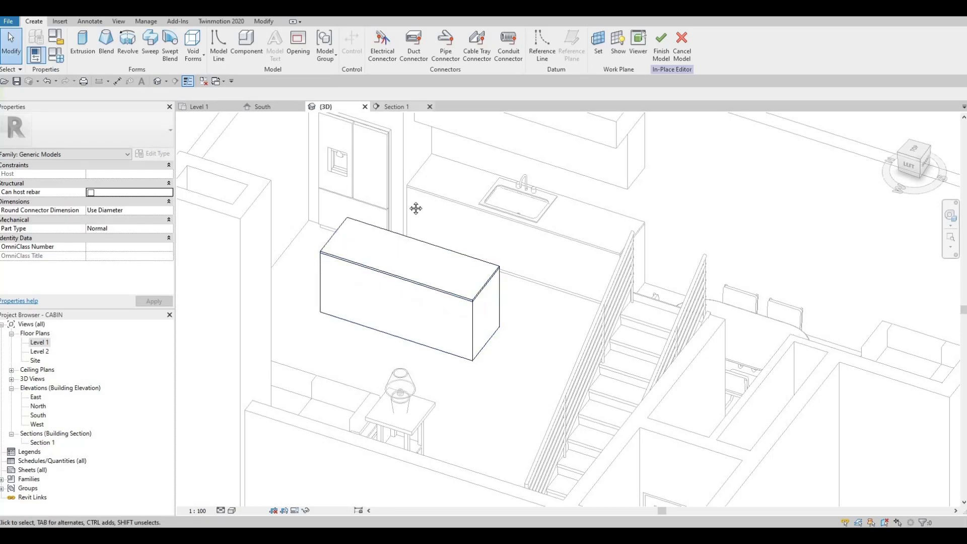
pyautogui.moveTo(416, 208); pyautogui.dragTo(424, 320, button='middle')
pyautogui.scroll(1, 407, 217)
pyautogui.scroll(-1, 397, 222)
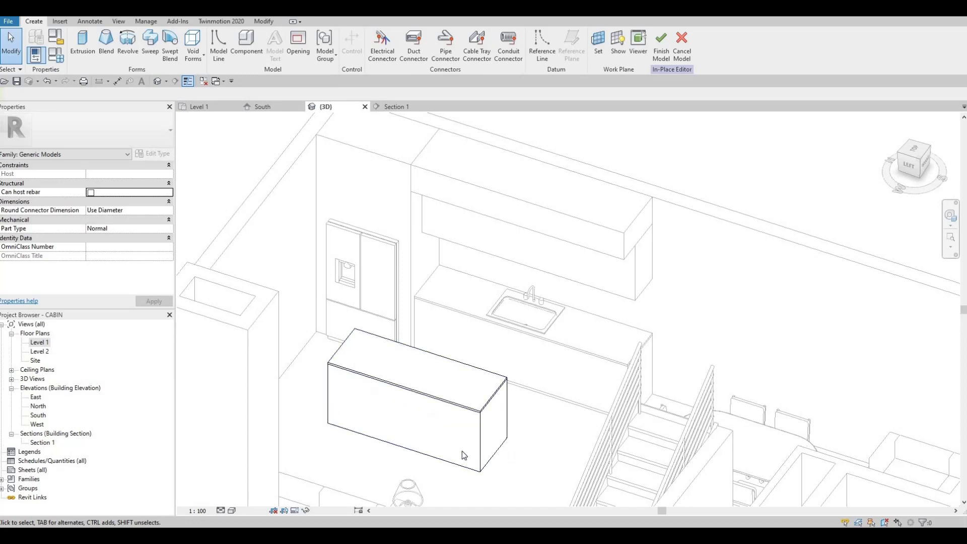
pyautogui.press('Escape')
pyautogui.click(199, 107)
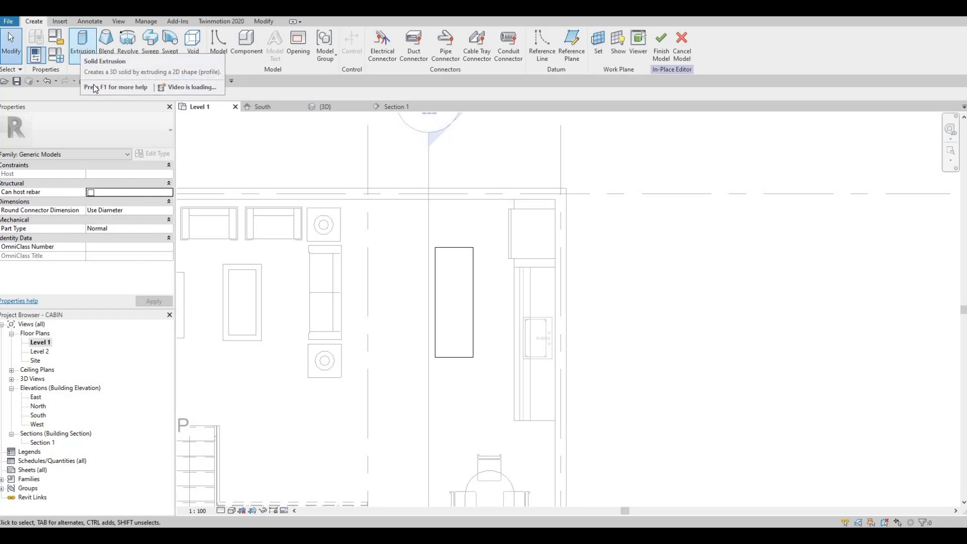
# Start a third extrusion with Level : Level 1 as its work plane.
pyautogui.click(82, 45)
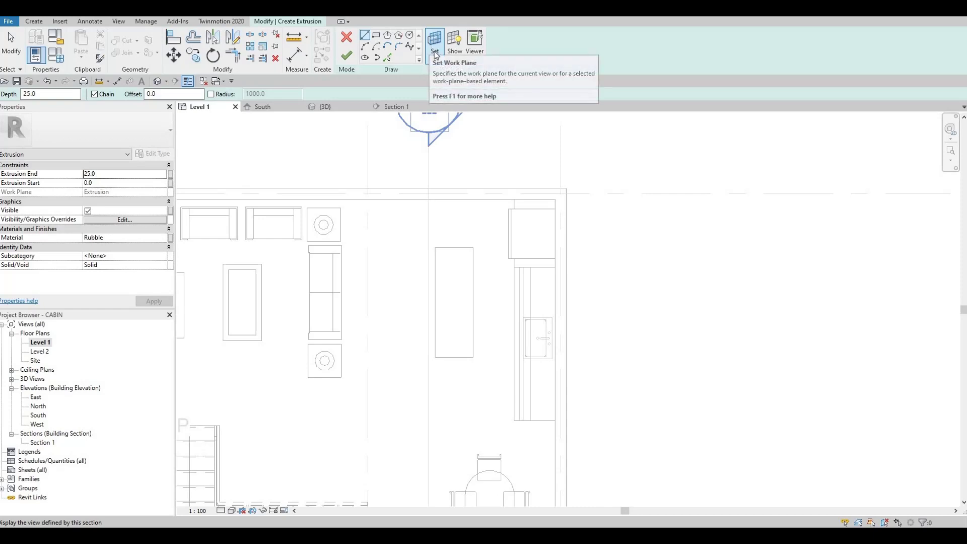
pyautogui.click(494, 273)
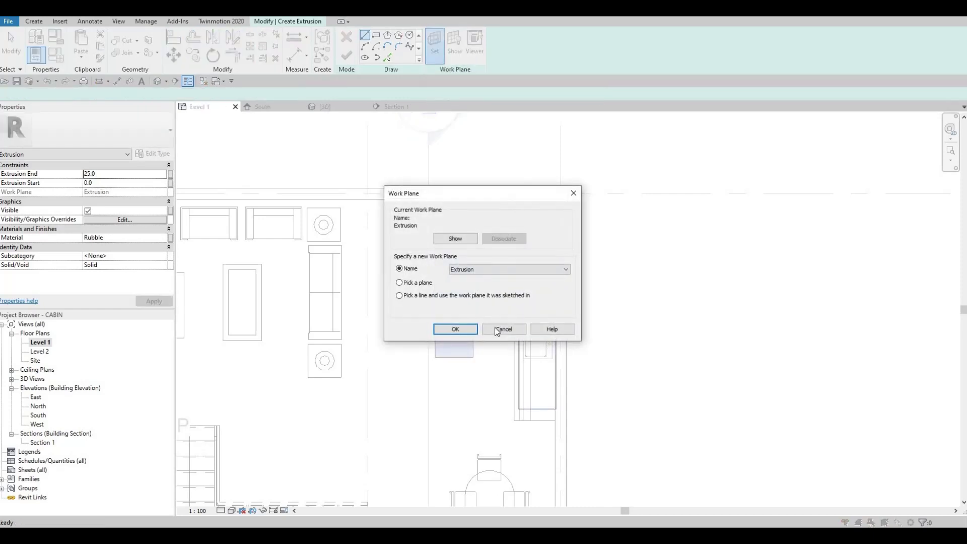
pyautogui.click(465, 331)
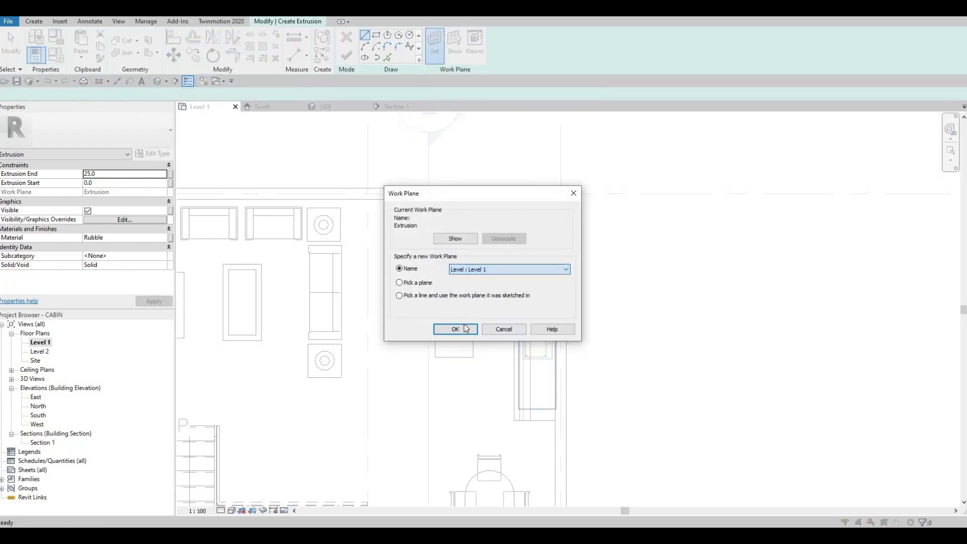
pyautogui.press('Return')
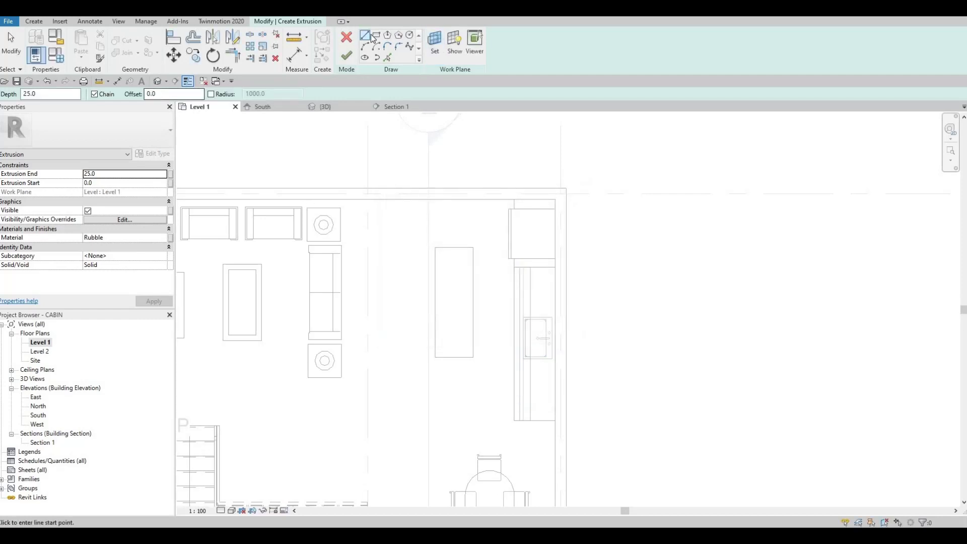
# Sketch two overlapping rectangles along the island's left side and under its lower end.
pyautogui.press('Escape')
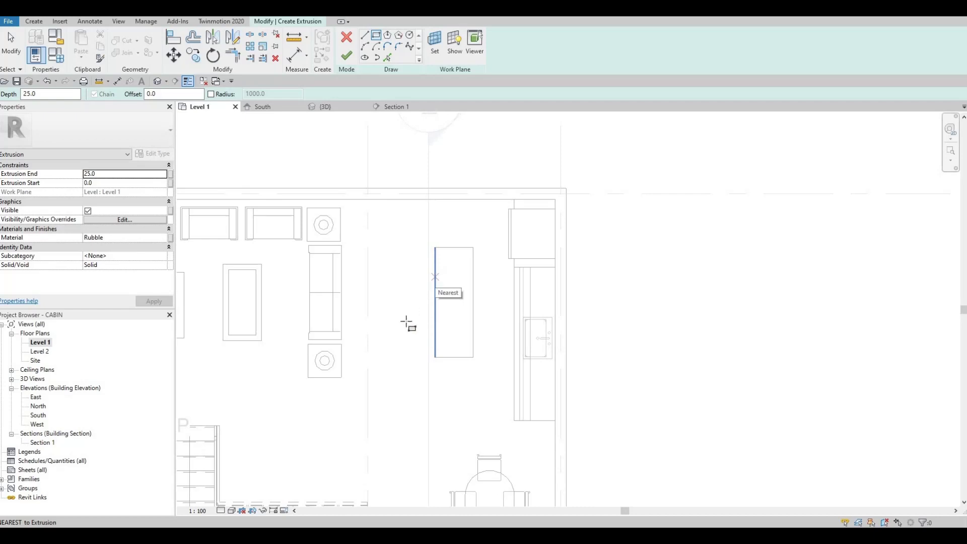
pyautogui.click(435, 277)
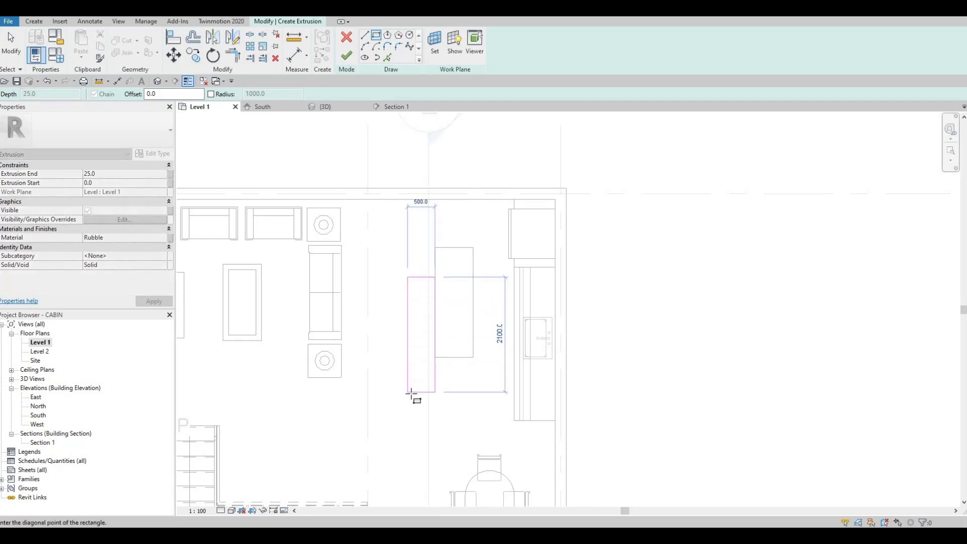
pyautogui.press('Escape')
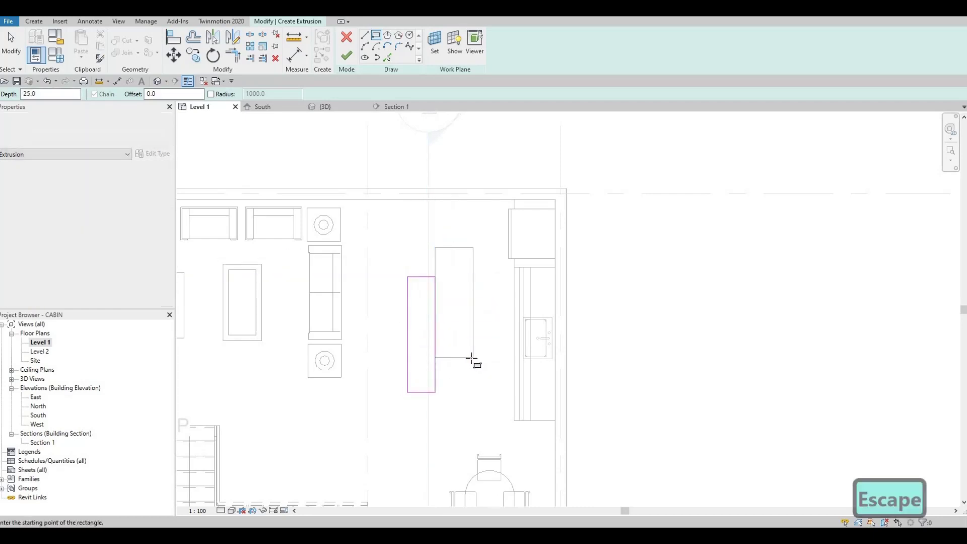
pyautogui.click(473, 357)
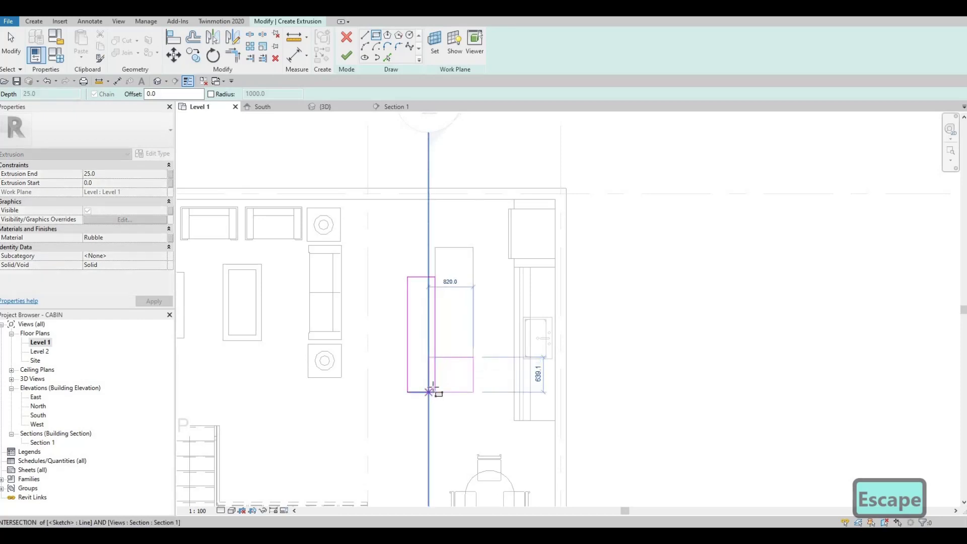
pyautogui.click(429, 391)
pyautogui.scroll(2, 444, 378)
pyautogui.press('Escape')
pyautogui.press('Escape')
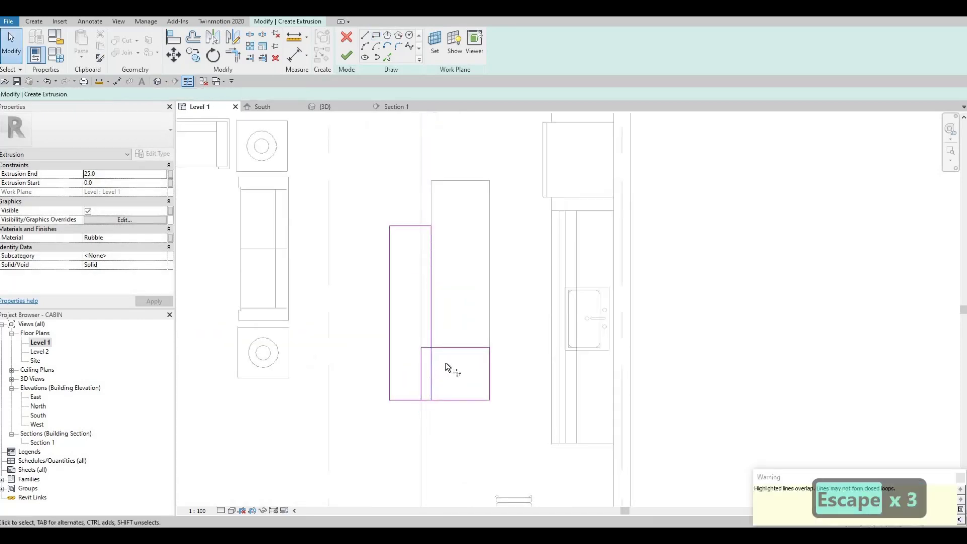
# Trim the overlapping rectangles into corners with TR and delete the leftover lines.
pyautogui.press('t')
pyautogui.press('r')
pyautogui.click(442, 347)
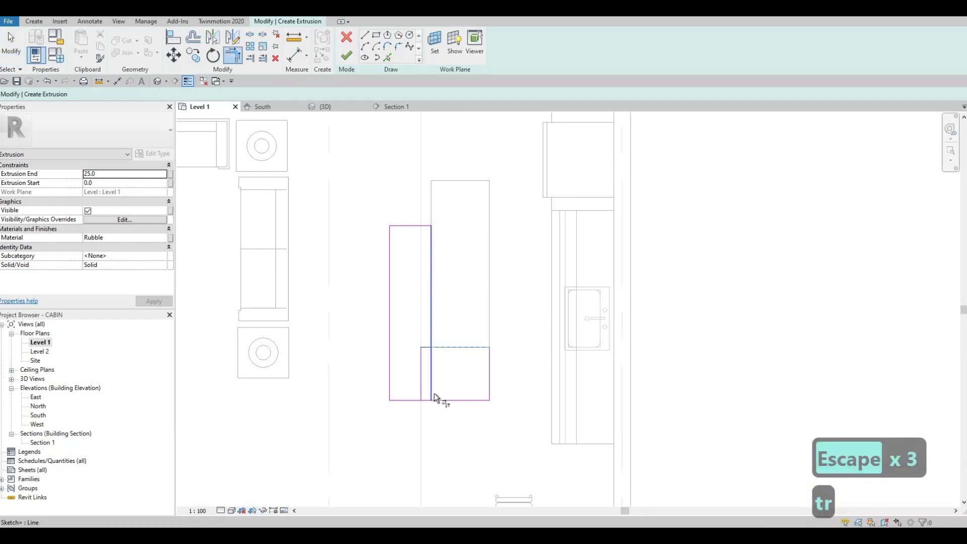
pyautogui.click(431, 329)
pyautogui.click(433, 400)
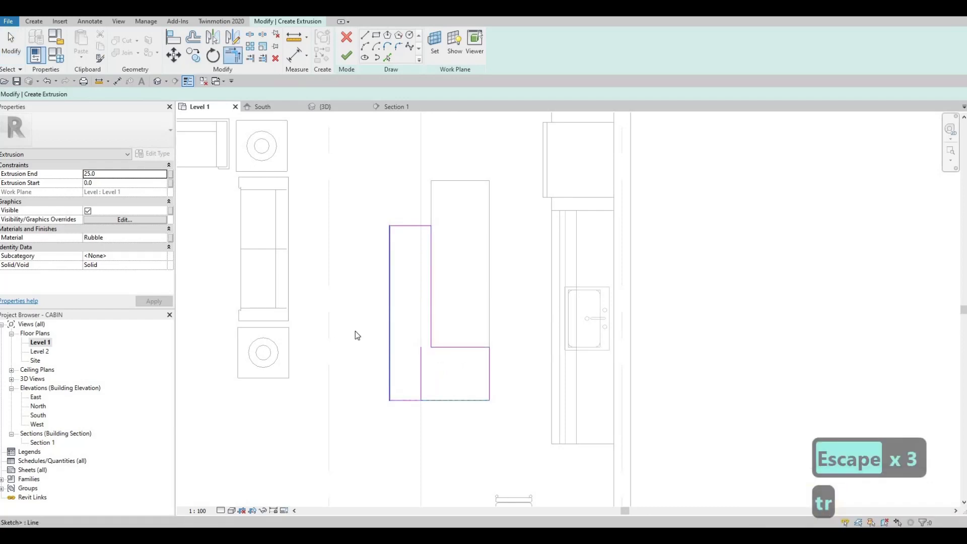
pyautogui.press('Escape')
pyautogui.press('Escape')
pyautogui.moveTo(355, 323); pyautogui.dragTo(437, 421)
pyautogui.press('Delete')
pyautogui.press('Escape')
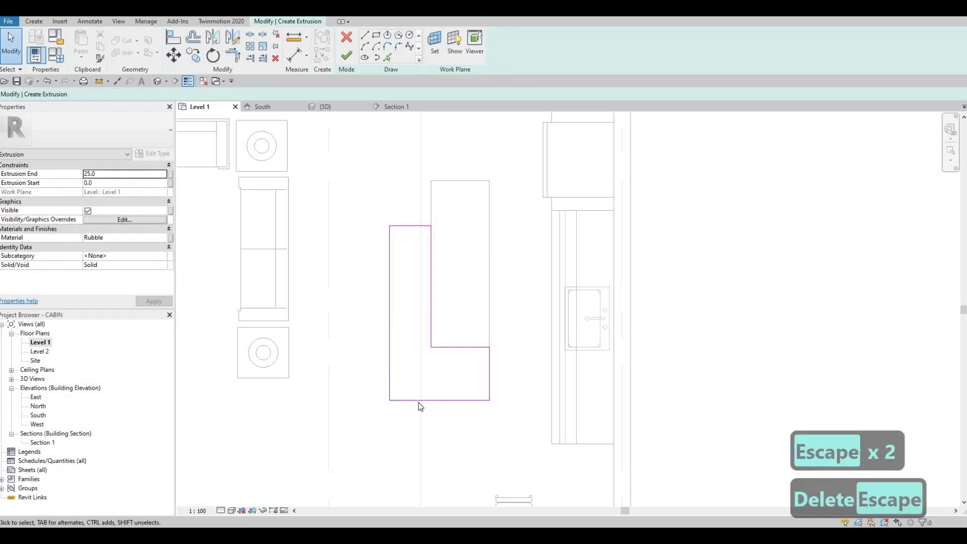
# Set the bottom leg's depth to 500 and pull the right end line in toward the island.
pyautogui.click(418, 400)
pyautogui.press('Up')
pyautogui.press('Up')
pyautogui.press('Up')
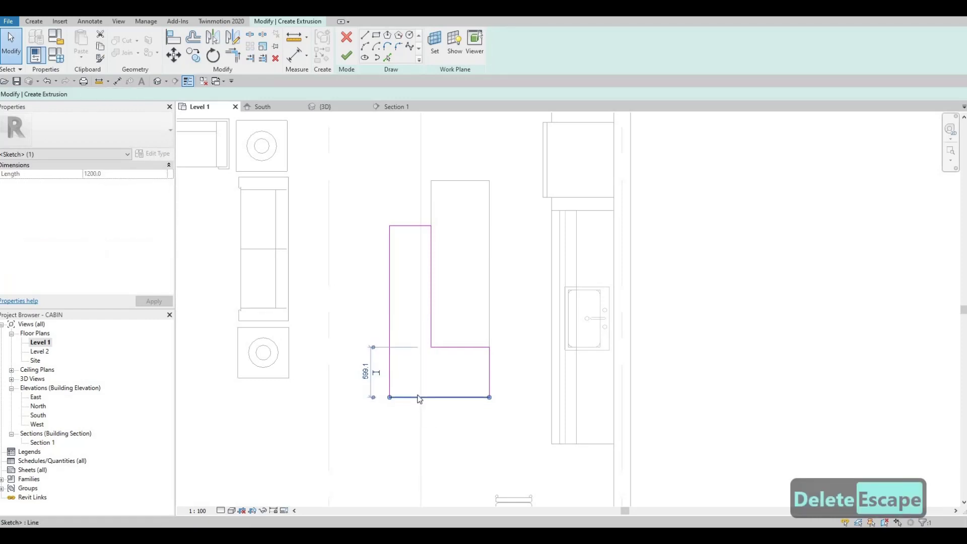
pyautogui.click(366, 364)
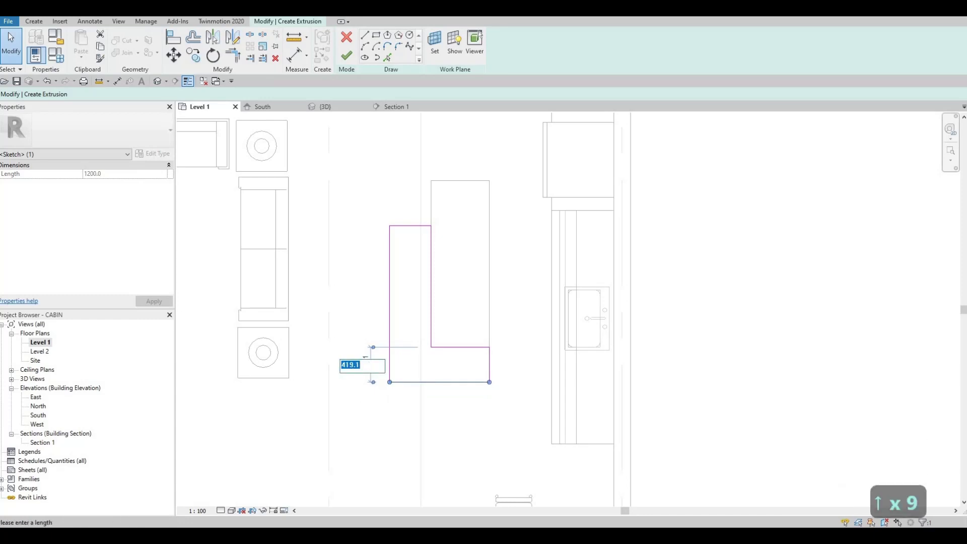
pyautogui.write('500')
pyautogui.press('Return')
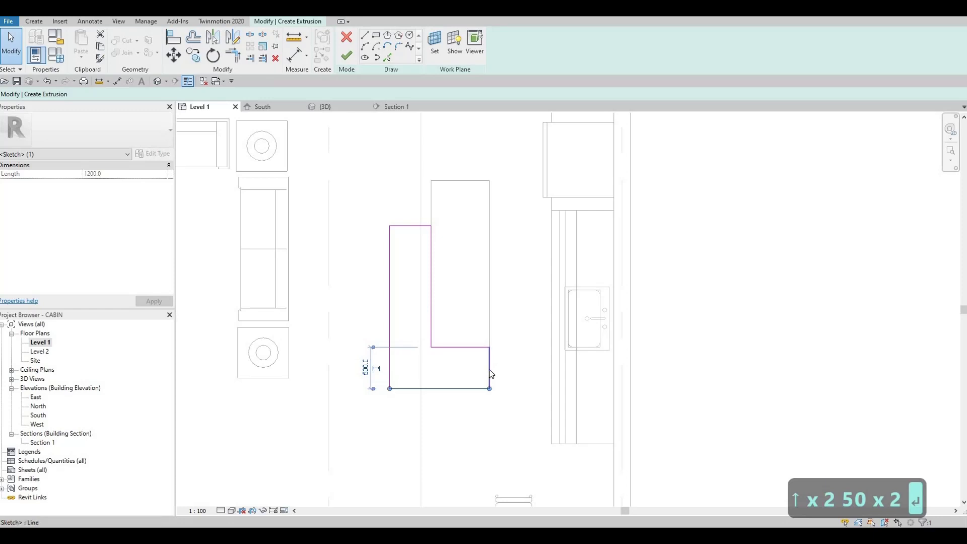
pyautogui.click(490, 371)
pyautogui.moveTo(476, 371); pyautogui.dragTo(479, 372)
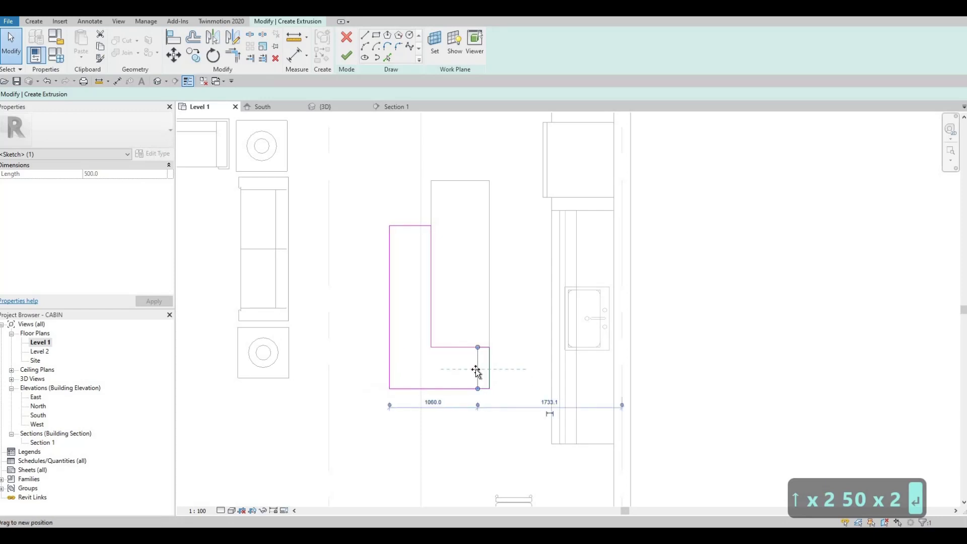
pyautogui.moveTo(479, 368); pyautogui.dragTo(482, 342, button='middle')
pyautogui.press('Escape')
pyautogui.press('Escape')
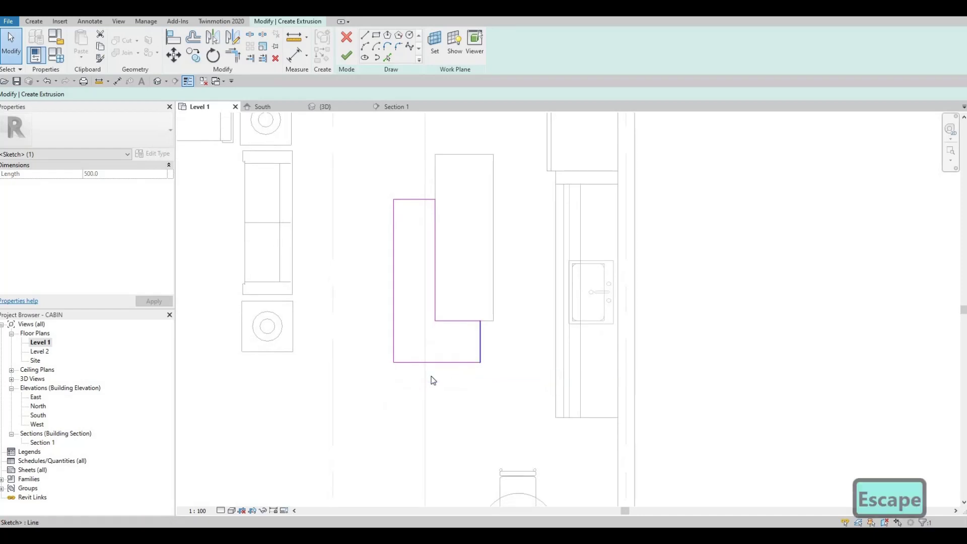
pyautogui.scroll(-1, 409, 339)
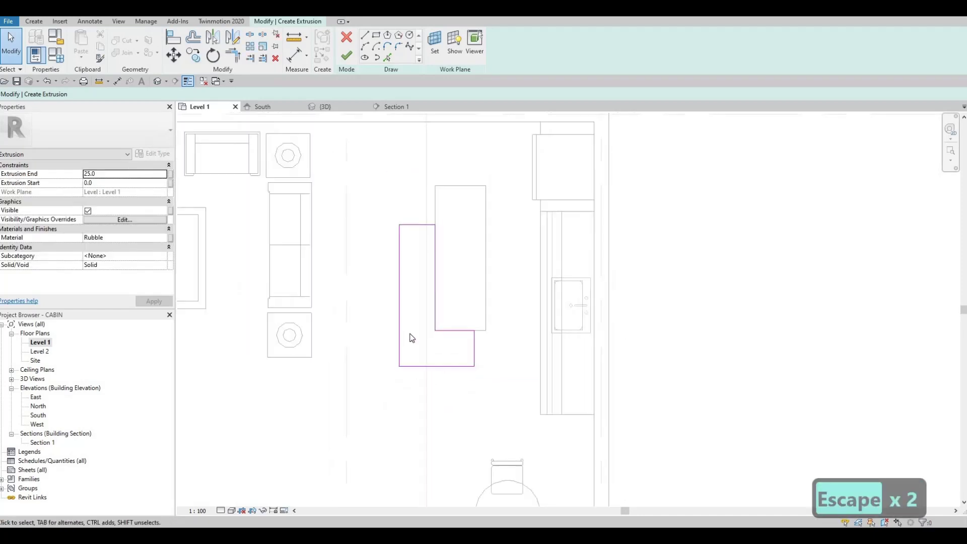
# Set both the left leg and the bottom leg of the L-shaped outline to 400 wide.
pyautogui.click(406, 315)
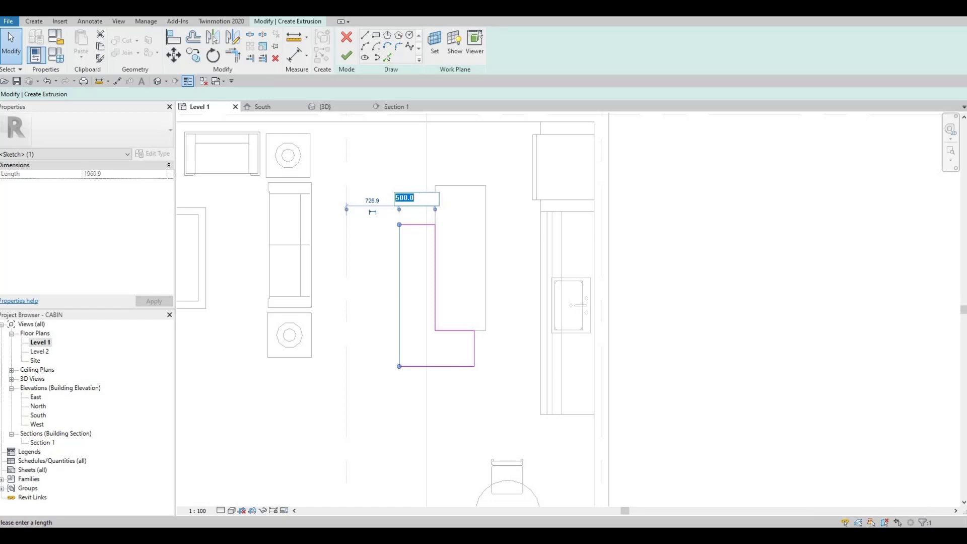
pyautogui.write('400')
pyautogui.press('Return')
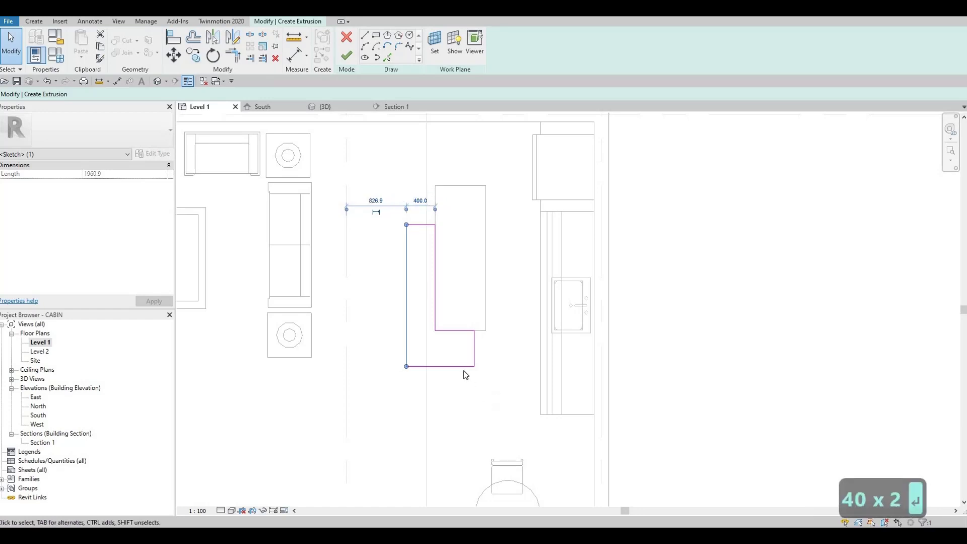
pyautogui.click(463, 367)
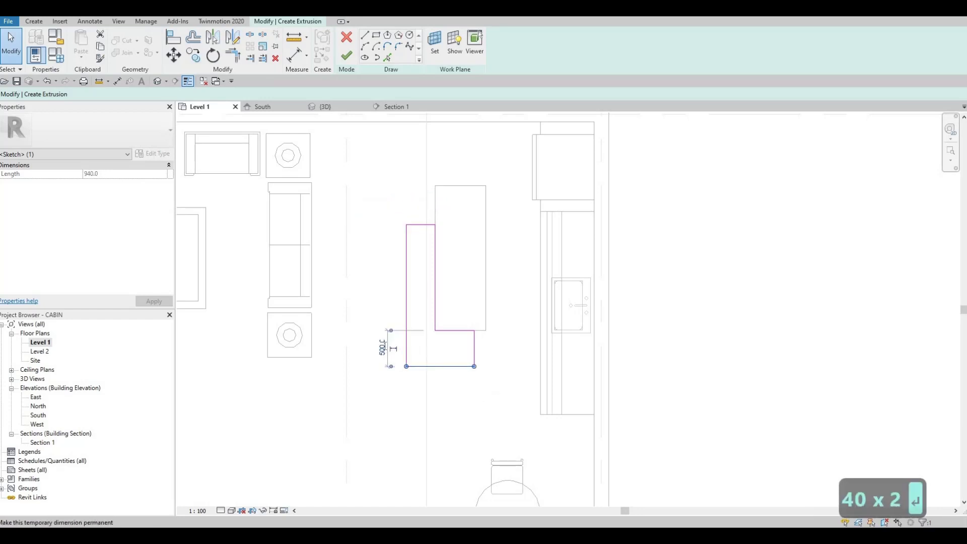
pyautogui.click(385, 346)
pyautogui.write('400')
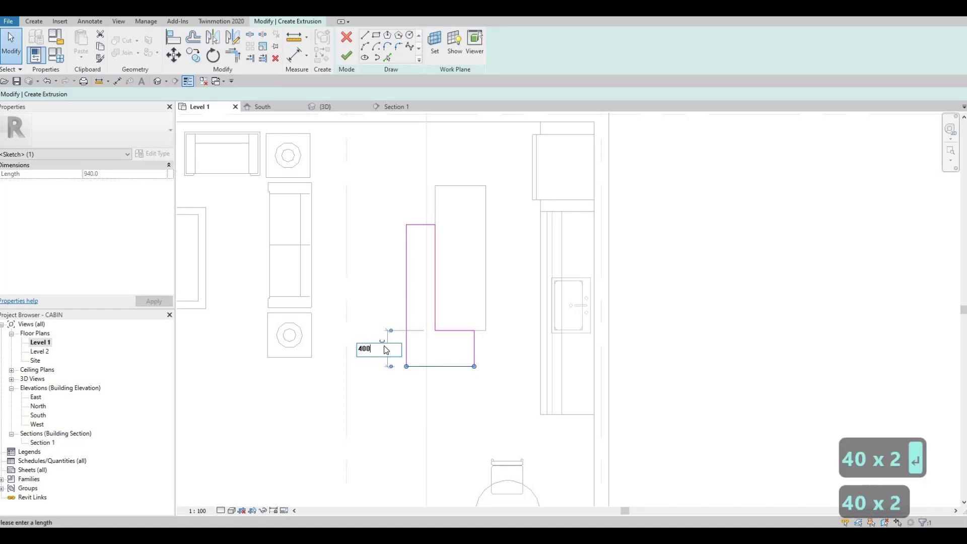
pyautogui.press('Return')
pyautogui.press('Escape')
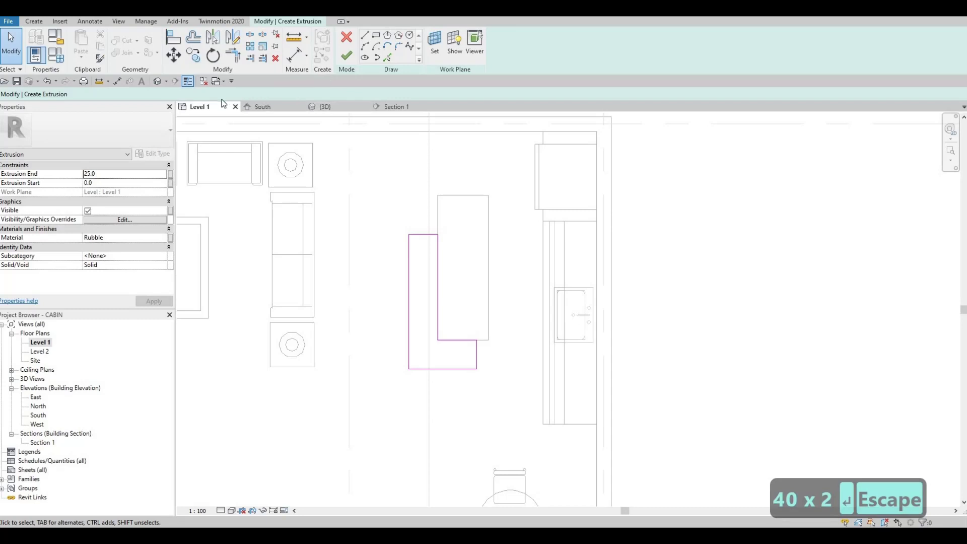
# In the 3D view, finish the L-shaped sketch as a 25-deep Rubble extrusion beside the island.
pyautogui.click(325, 111)
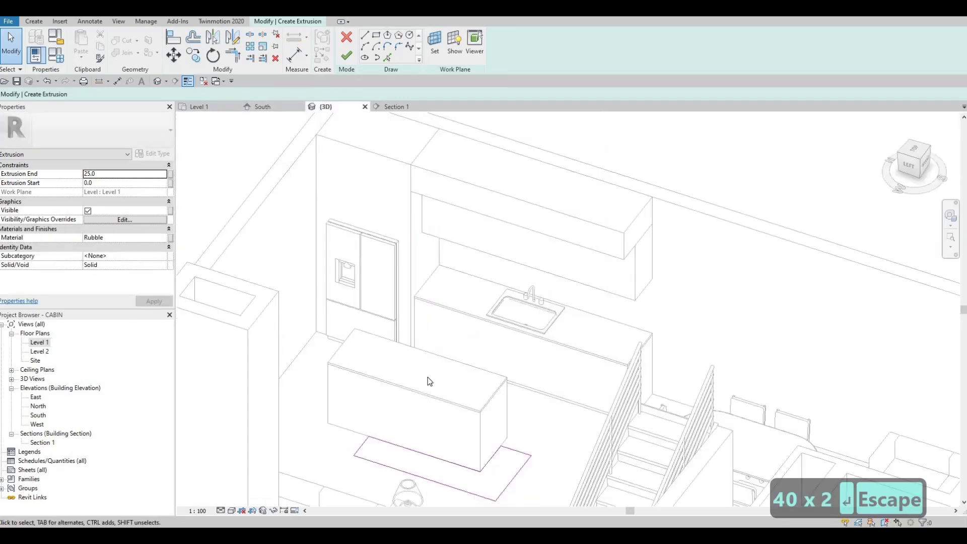
pyautogui.moveTo(427, 377); pyautogui.dragTo(401, 290, button='middle')
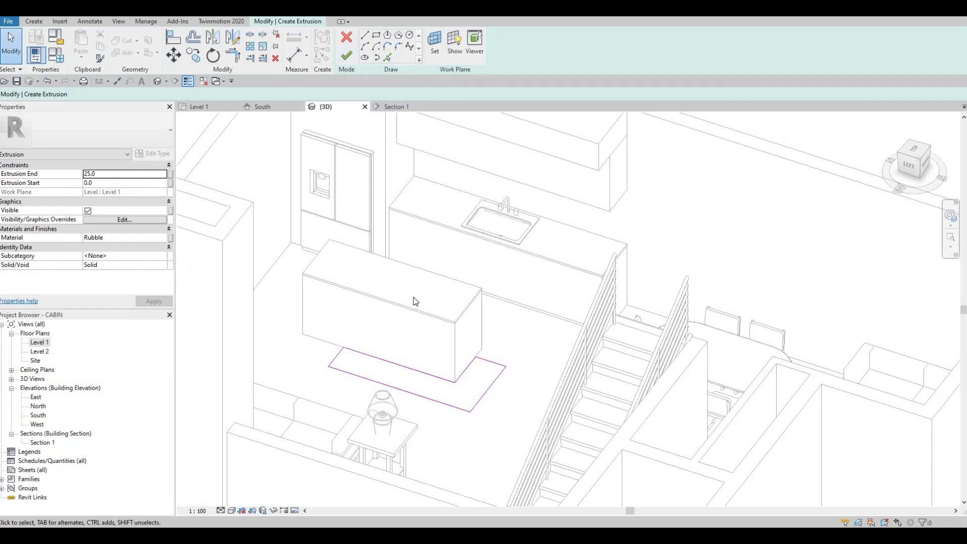
pyautogui.click(346, 55)
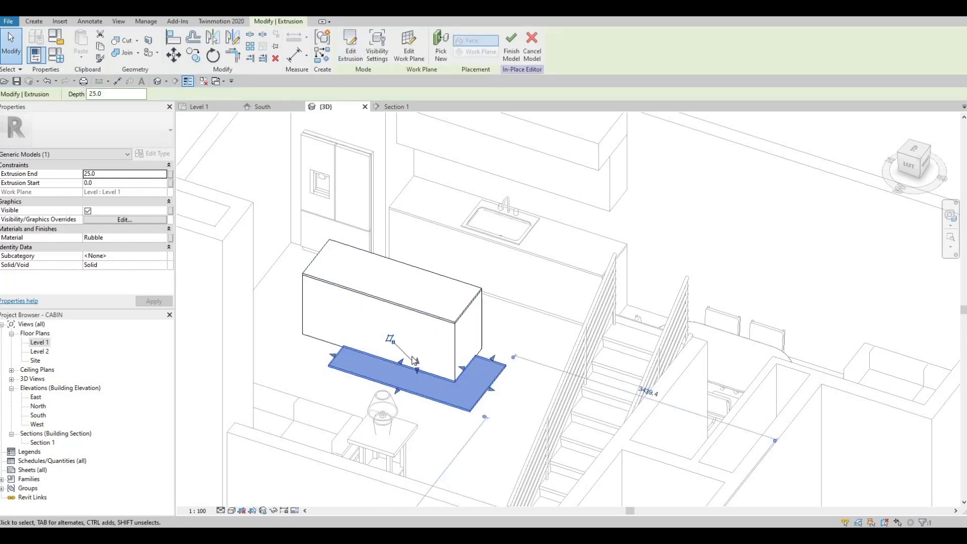
# Drag the extrusion's shape handles to resize it, leaving its bottom at 581.5.
pyautogui.scroll(2, 435, 379)
pyautogui.moveTo(411, 333); pyautogui.dragTo(412, 302)
pyautogui.moveTo(412, 368); pyautogui.dragTo(409, 318)
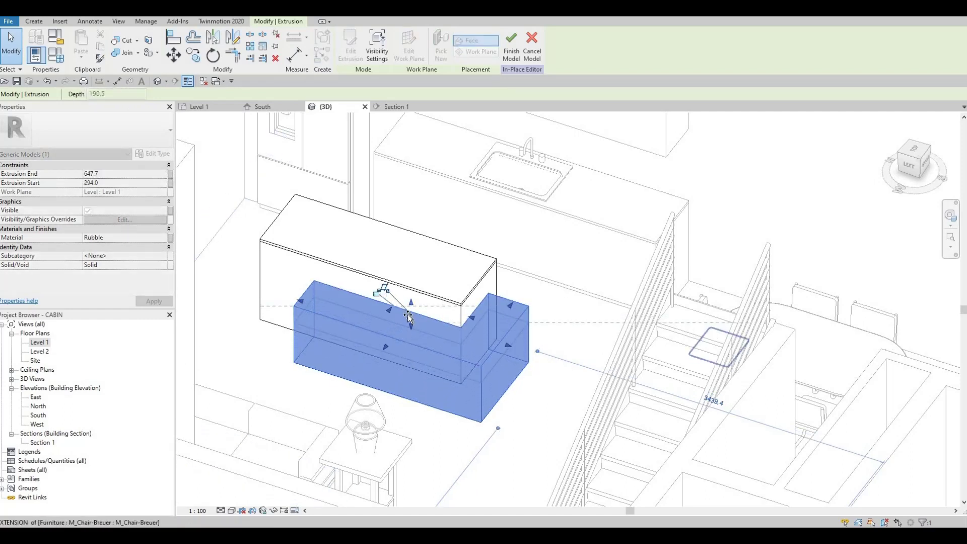
pyautogui.keyDown('shift'); pyautogui.moveTo(410, 367); pyautogui.dragTo(425, 339, button='middle'); pyautogui.keyUp('shift')
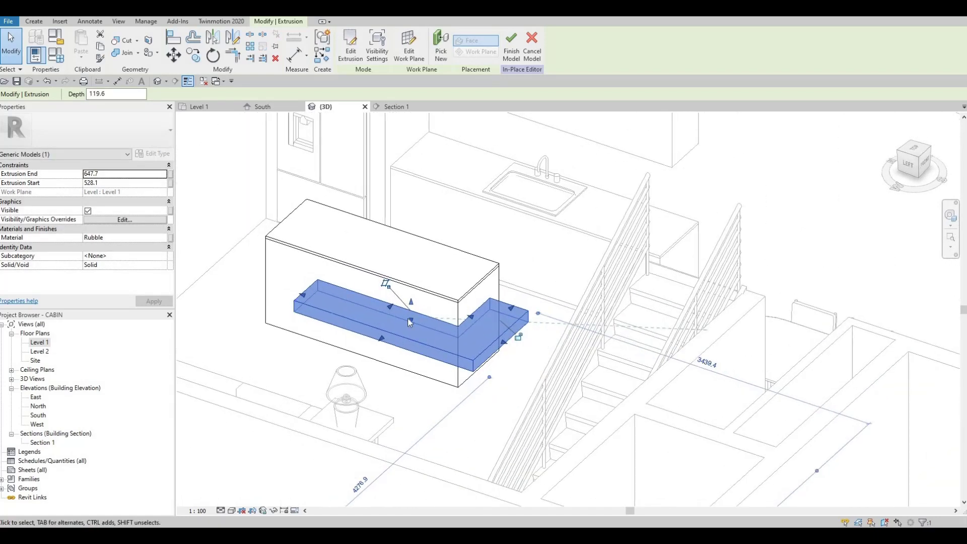
pyautogui.scroll(1, 407, 316)
pyautogui.moveTo(410, 315); pyautogui.dragTo(410, 313)
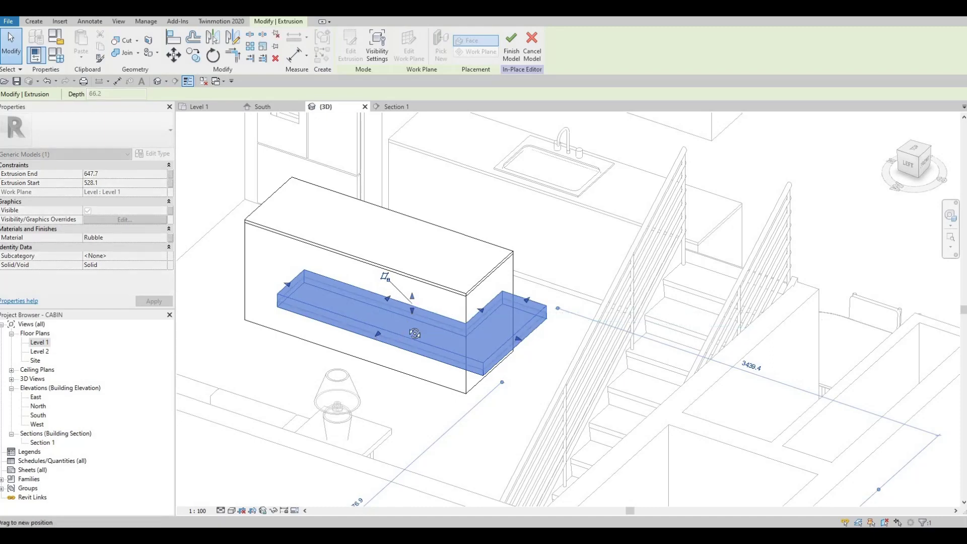
pyautogui.keyDown('shift'); pyautogui.moveTo(450, 305); pyautogui.dragTo(403, 314, button='middle'); pyautogui.keyUp('shift')
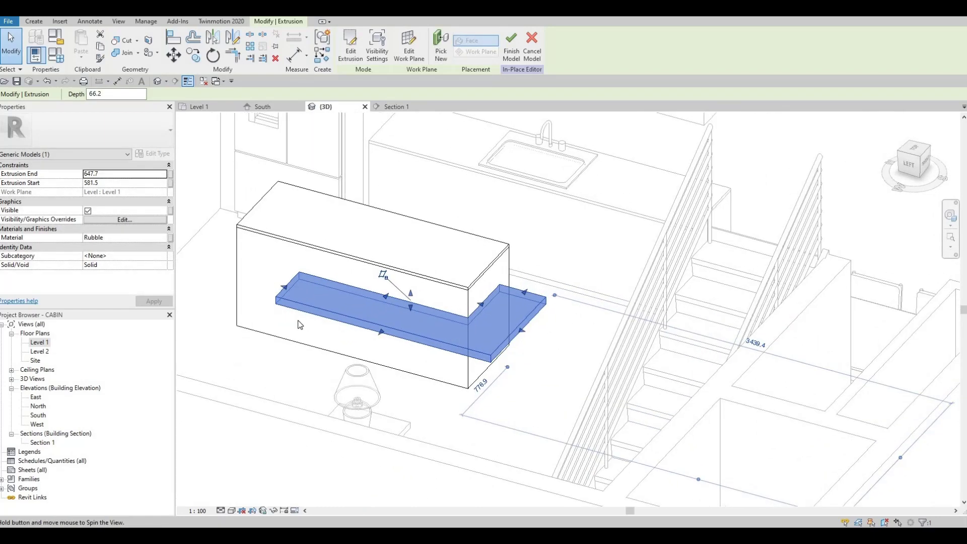
# Inspect the slab from several angles, try stretching its top face, then undo the change.
pyautogui.keyDown('shift'); pyautogui.moveTo(300, 324); pyautogui.dragTo(287, 345, button='middle'); pyautogui.keyUp('shift')
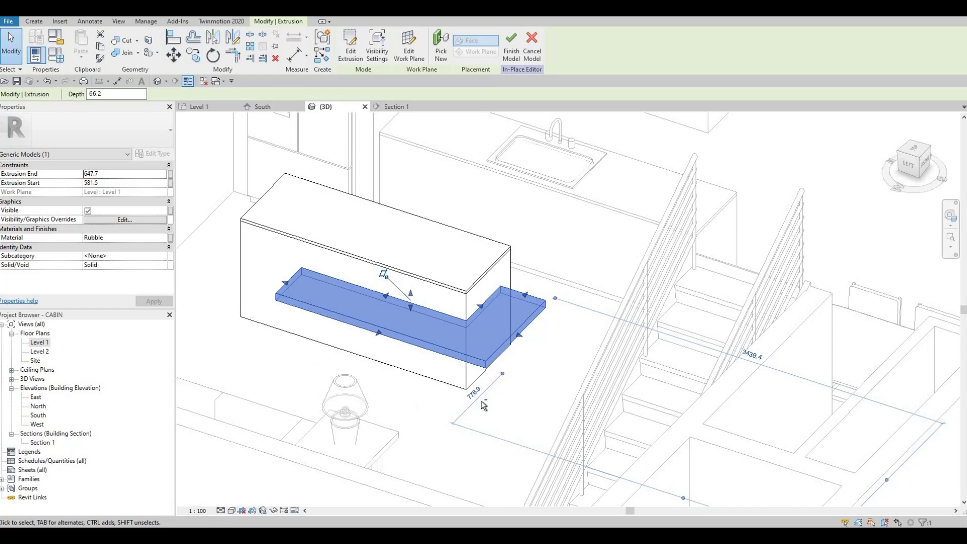
pyautogui.keyDown('shift'); pyautogui.moveTo(423, 475); pyautogui.dragTo(270, 339, button='middle'); pyautogui.keyUp('shift')
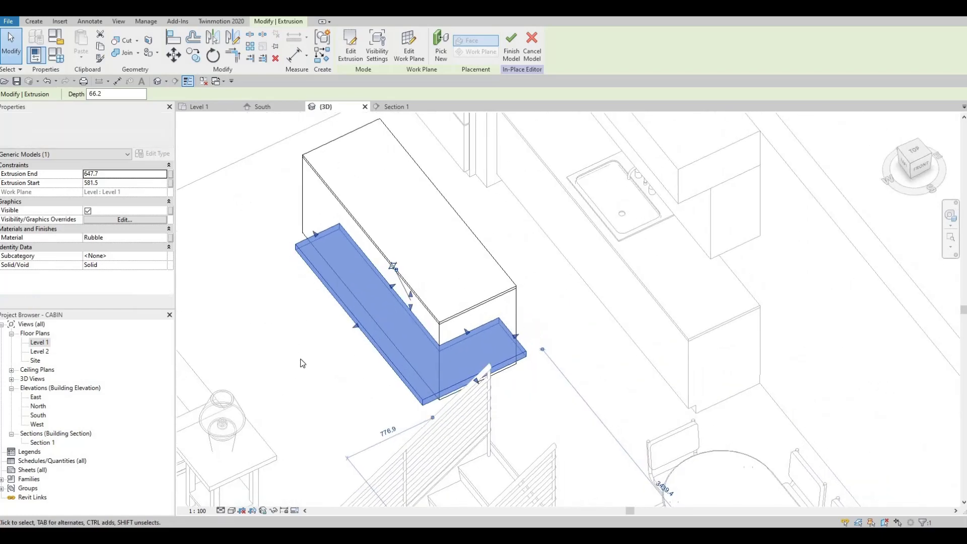
pyautogui.keyDown('shift'); pyautogui.moveTo(379, 385); pyautogui.dragTo(684, 240, button='middle'); pyautogui.keyUp('shift')
pyautogui.keyDown('shift'); pyautogui.moveTo(740, 173); pyautogui.dragTo(776, 302, button='middle'); pyautogui.keyUp('shift')
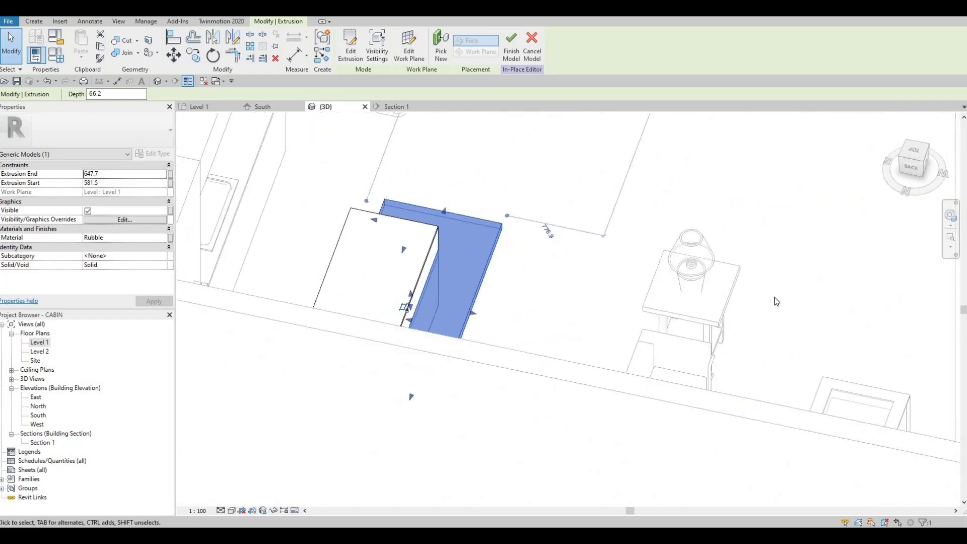
pyautogui.keyDown('shift'); pyautogui.moveTo(523, 343); pyautogui.dragTo(742, 228, button='middle'); pyautogui.keyUp('shift')
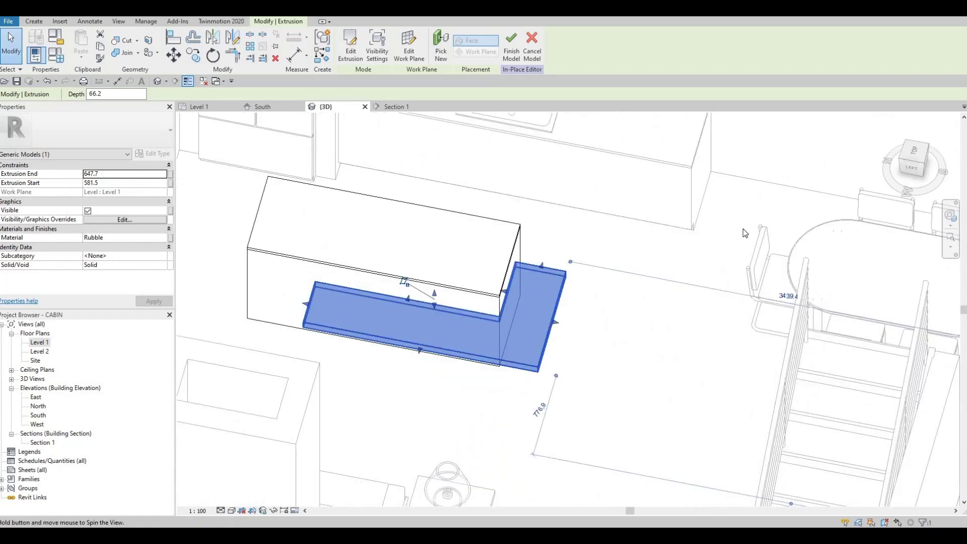
pyautogui.keyDown('shift'); pyautogui.moveTo(436, 352); pyautogui.dragTo(553, 373, button='middle'); pyautogui.keyUp('shift')
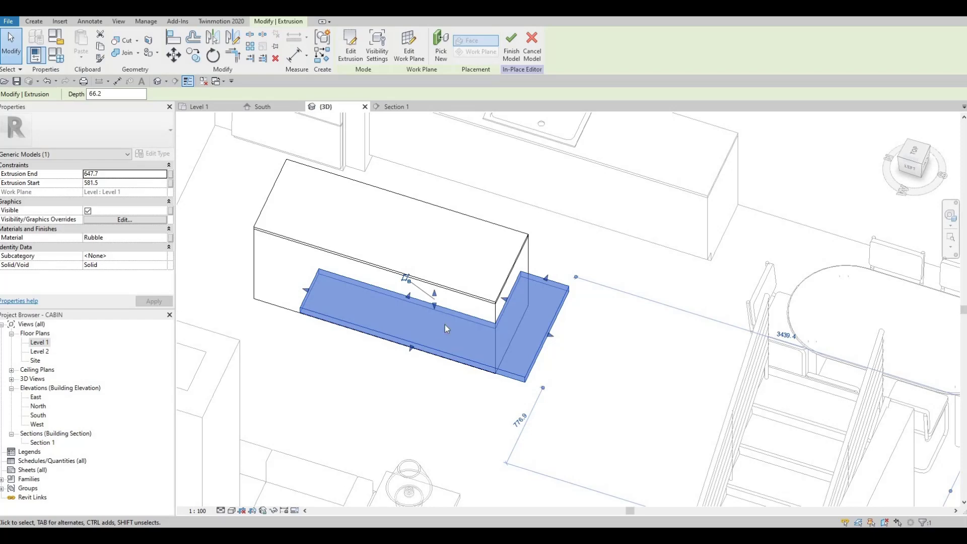
pyautogui.keyDown('shift'); pyautogui.moveTo(443, 352); pyautogui.dragTo(437, 301, button='middle'); pyautogui.keyUp('shift')
pyautogui.moveTo(436, 291); pyautogui.dragTo(456, 318)
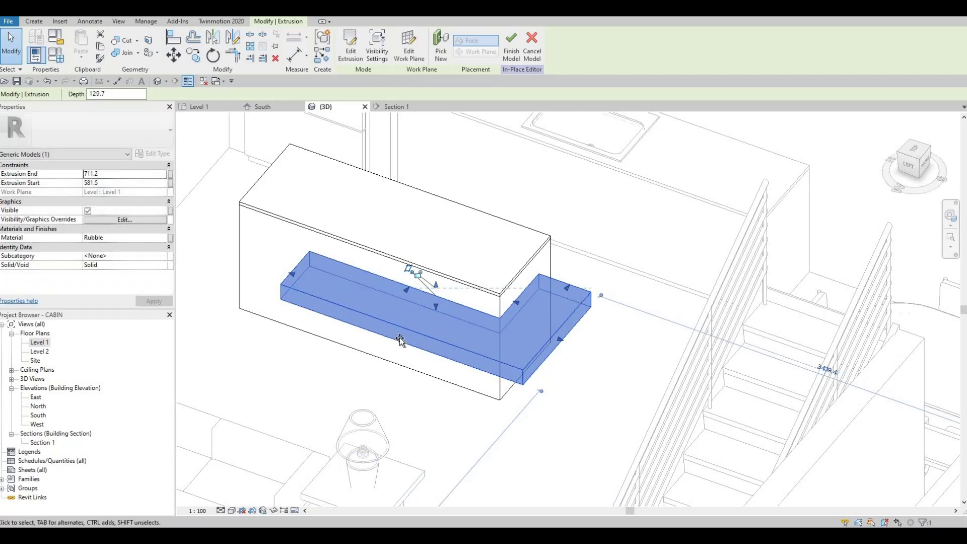
pyautogui.moveTo(400, 334); pyautogui.dragTo(421, 349)
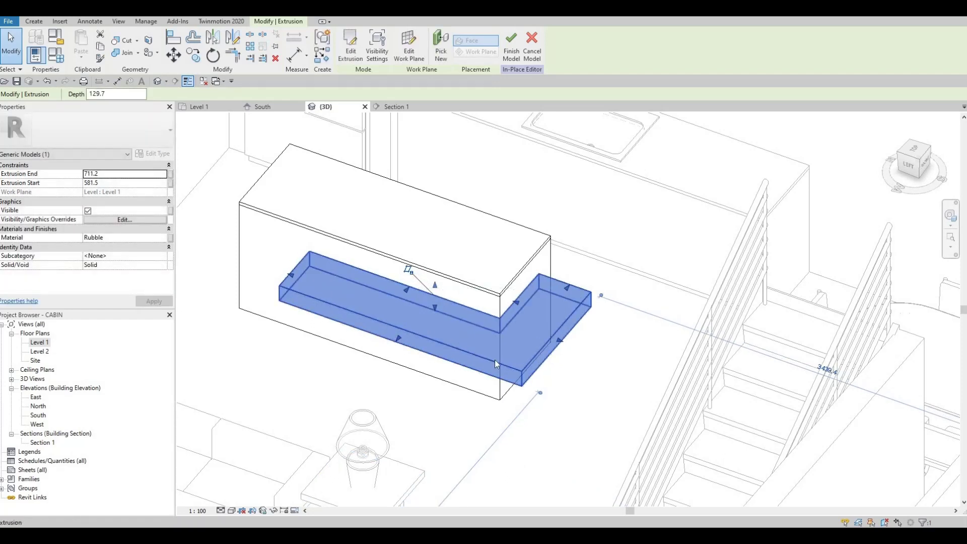
pyautogui.hotkey('ctrl', 'z')
pyautogui.hotkey('ctrl', 'z')
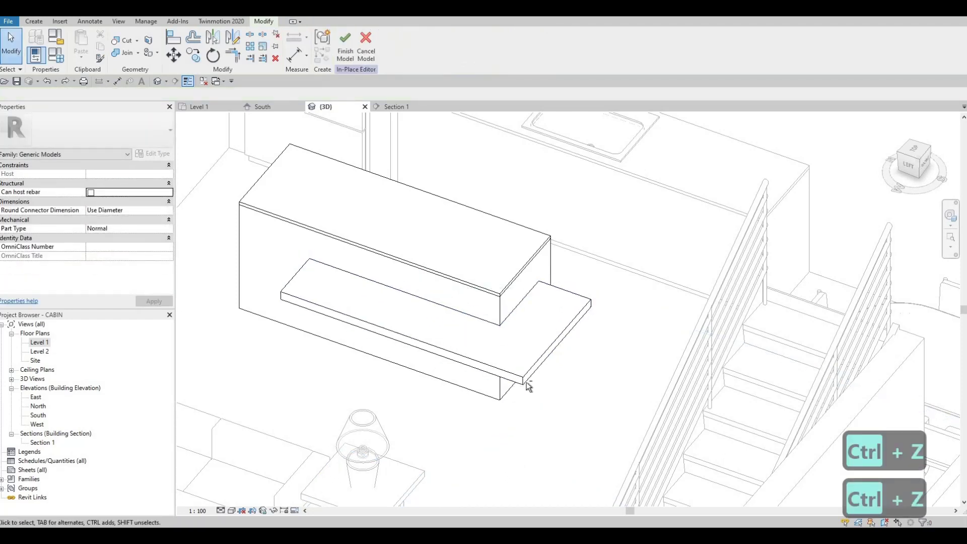
# From a near top-down view, try aligning the slab edge with Align (AL), then cancel it.
pyautogui.keyDown('shift'); pyautogui.moveTo(553, 389); pyautogui.dragTo(618, 336, button='middle'); pyautogui.keyUp('shift')
pyautogui.keyDown('shift'); pyautogui.moveTo(795, 190); pyautogui.dragTo(834, 190, button='middle'); pyautogui.keyUp('shift')
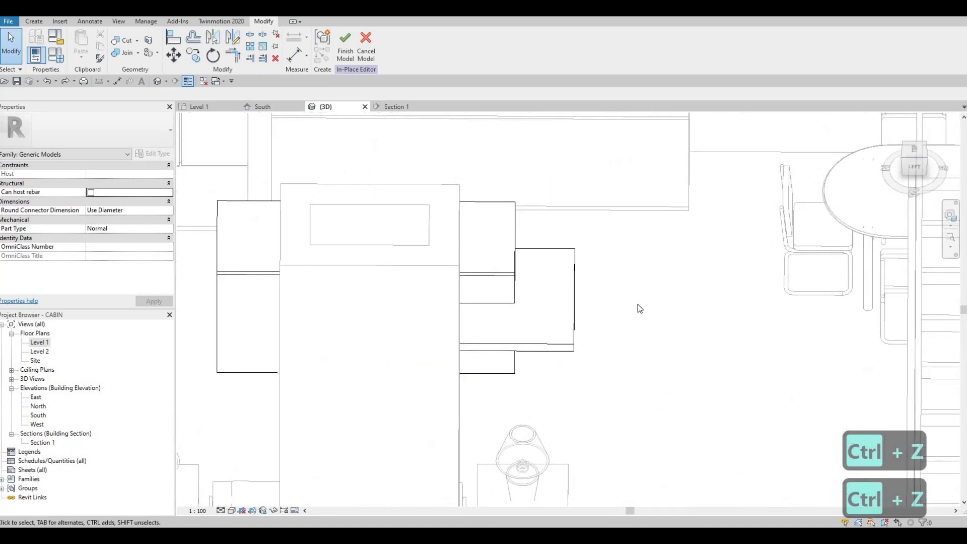
pyautogui.press('a')
pyautogui.press('l')
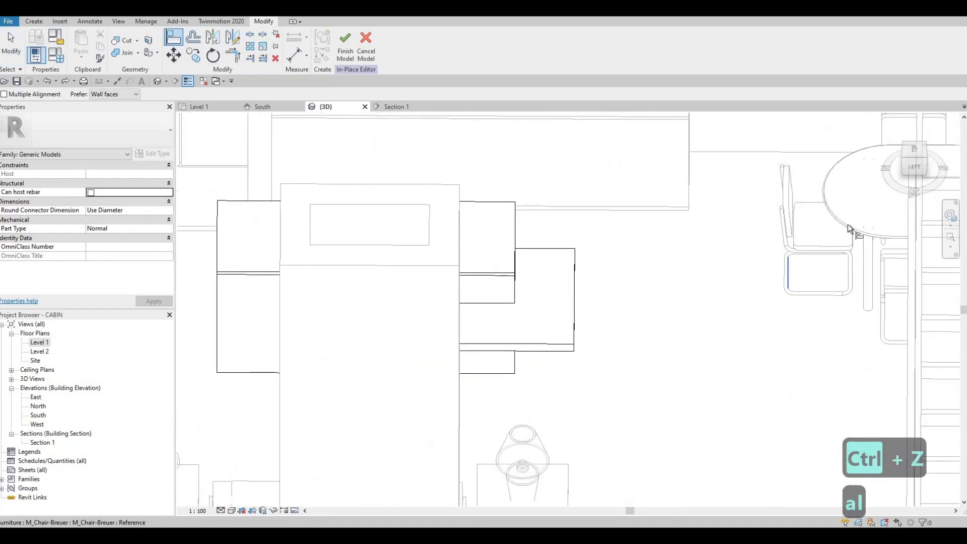
pyautogui.click(571, 323)
pyautogui.keyDown('shift'); pyautogui.moveTo(474, 355); pyautogui.dragTo(501, 385, button='middle'); pyautogui.keyUp('shift')
pyautogui.press('Escape')
pyautogui.press('Escape')
pyautogui.press('Escape')
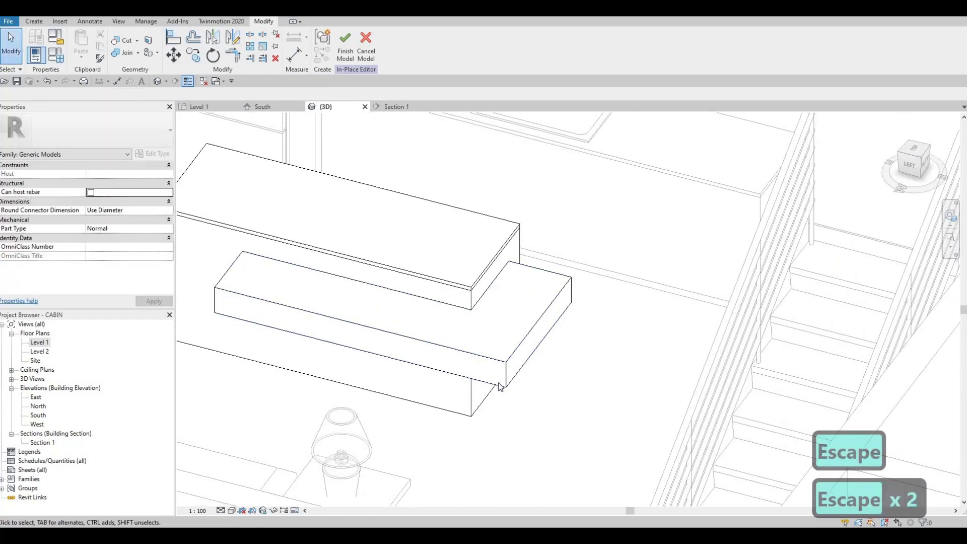
# Extend the lower slab's bottom down so it spans 528.1 to 762.0, and finish the model.
pyautogui.click(407, 346)
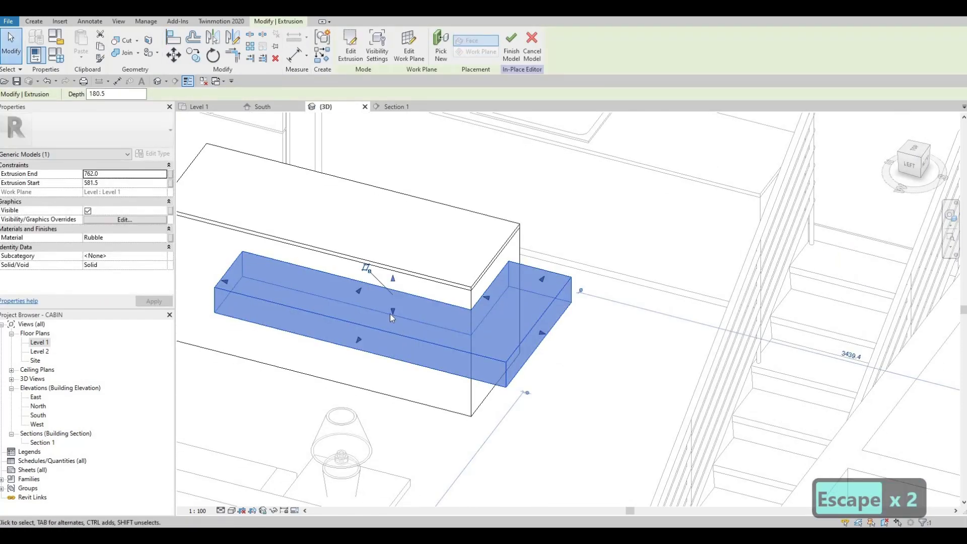
pyautogui.moveTo(392, 313); pyautogui.dragTo(412, 338)
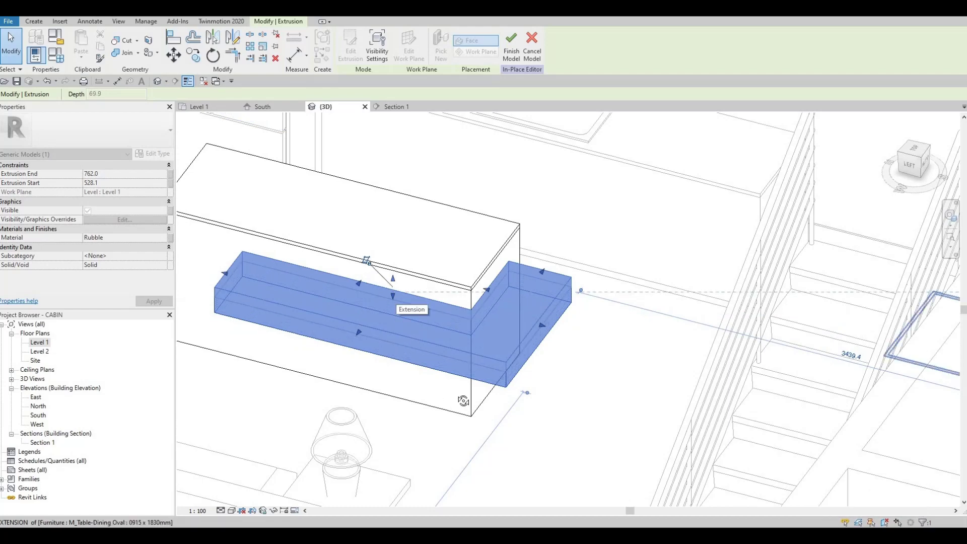
pyautogui.press('Escape')
pyautogui.keyDown('shift'); pyautogui.moveTo(473, 384); pyautogui.dragTo(368, 357, button='middle'); pyautogui.keyUp('shift')
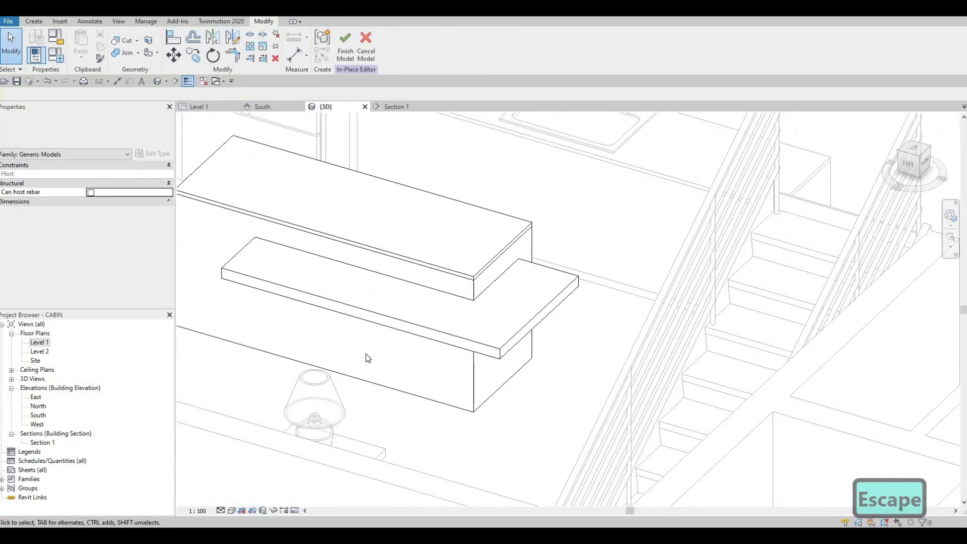
pyautogui.click(343, 58)
# Switch from the 3D view to the Level 1 floor plan.
pyautogui.keyDown('shift'); pyautogui.moveTo(399, 376); pyautogui.dragTo(204, 377, button='middle'); pyautogui.keyUp('shift')
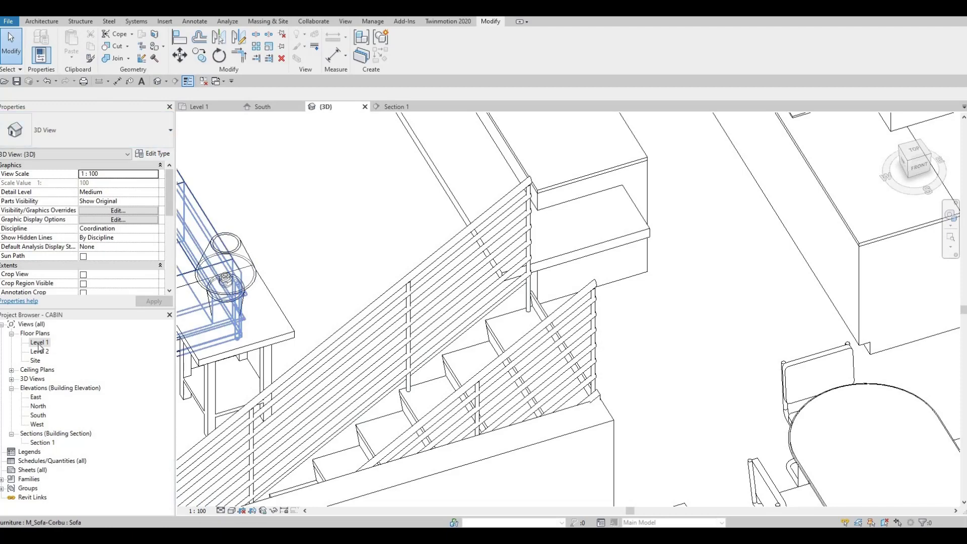
pyautogui.doubleClick(43, 344)
pyautogui.scroll(2, 468, 382)
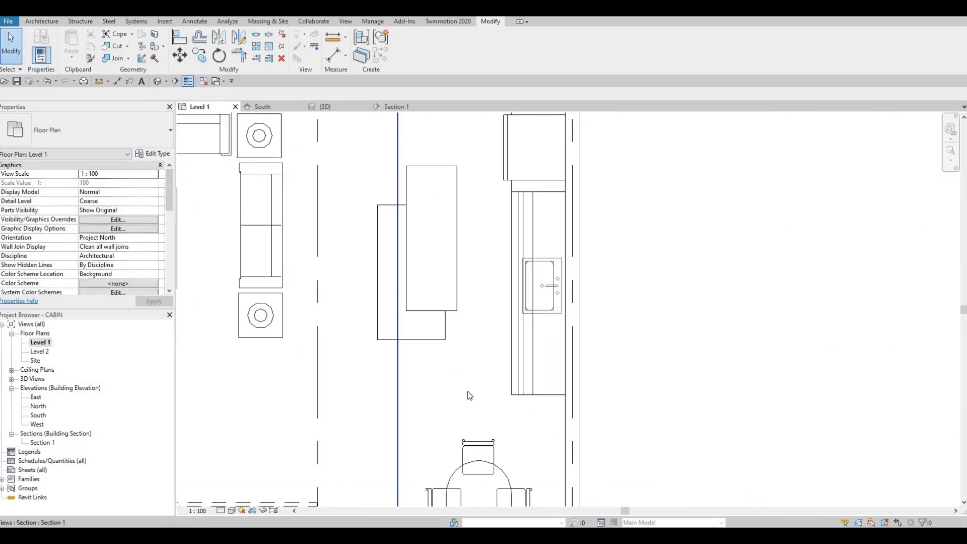
pyautogui.scroll(-2, 500, 347)
pyautogui.scroll(1, 503, 362)
# Use CS to add rotated Breuer chairs: three along the island's left side, one below its end.
pyautogui.click(505, 374)
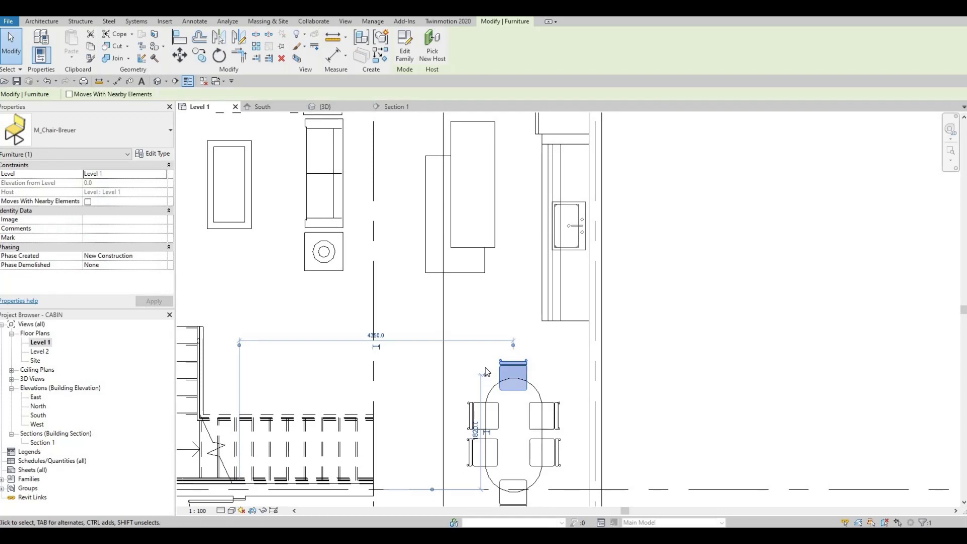
pyautogui.press('c')
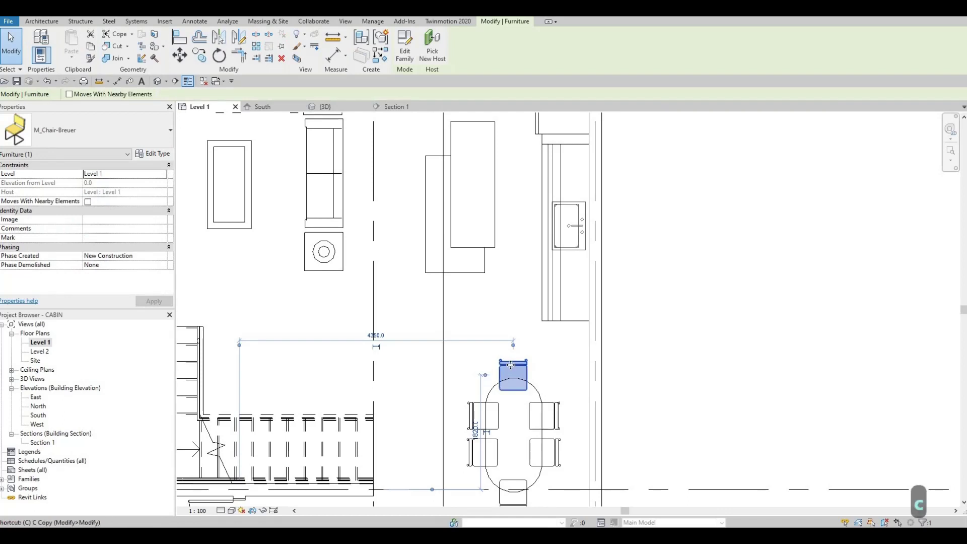
pyautogui.press('s')
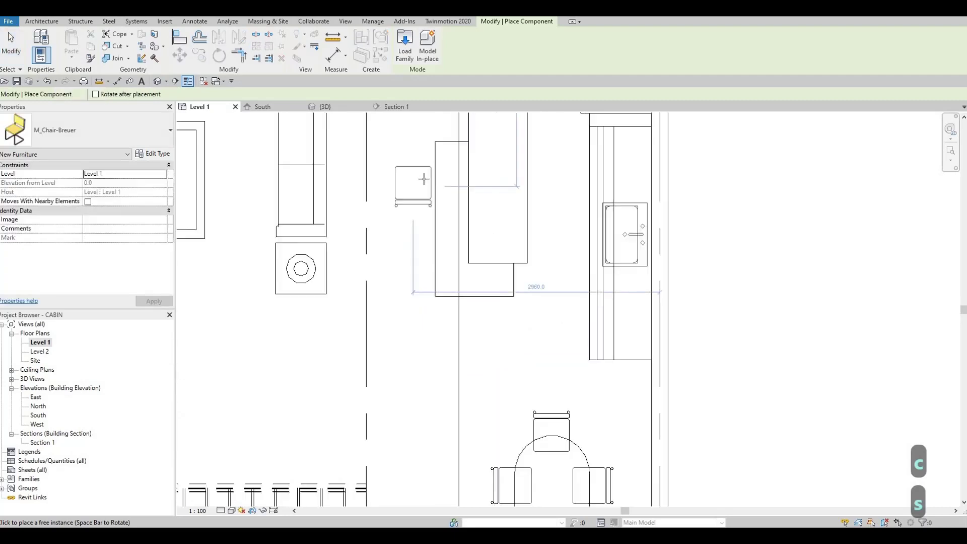
pyautogui.scroll(2, 395, 199)
pyautogui.press('space')
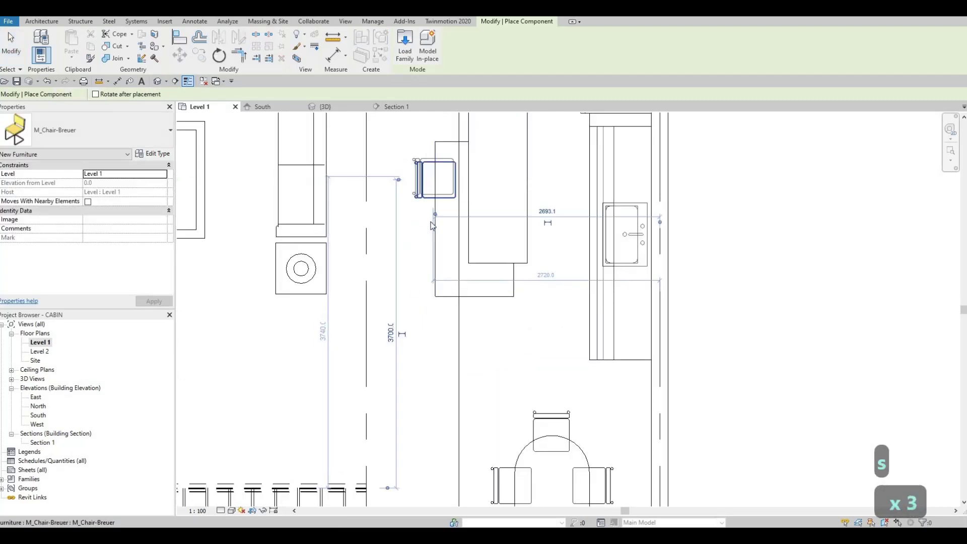
pyautogui.click(435, 180)
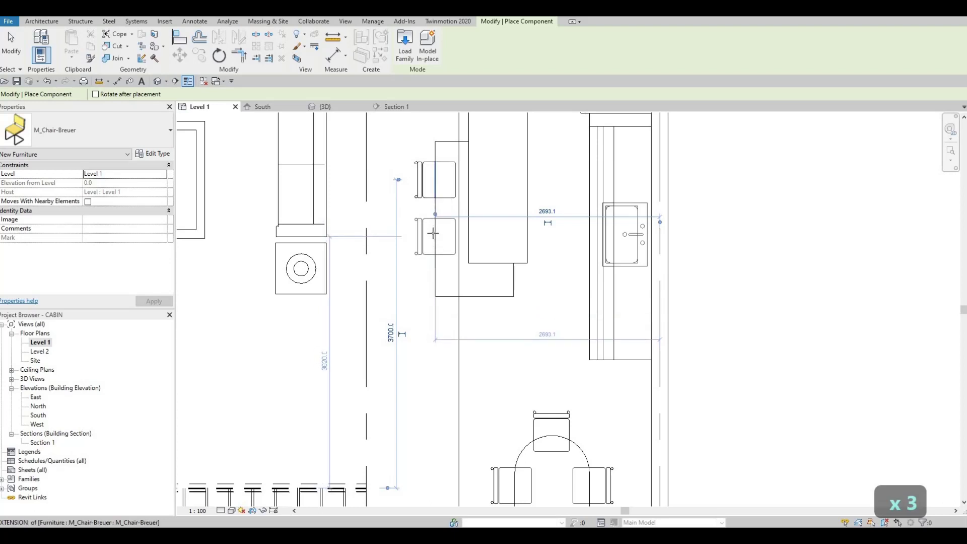
pyautogui.click(435, 240)
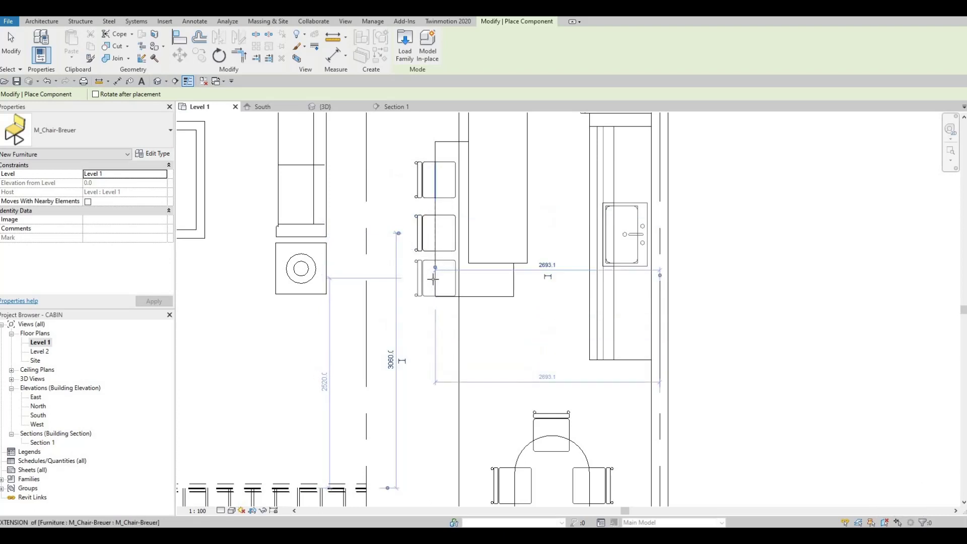
pyautogui.click(433, 279)
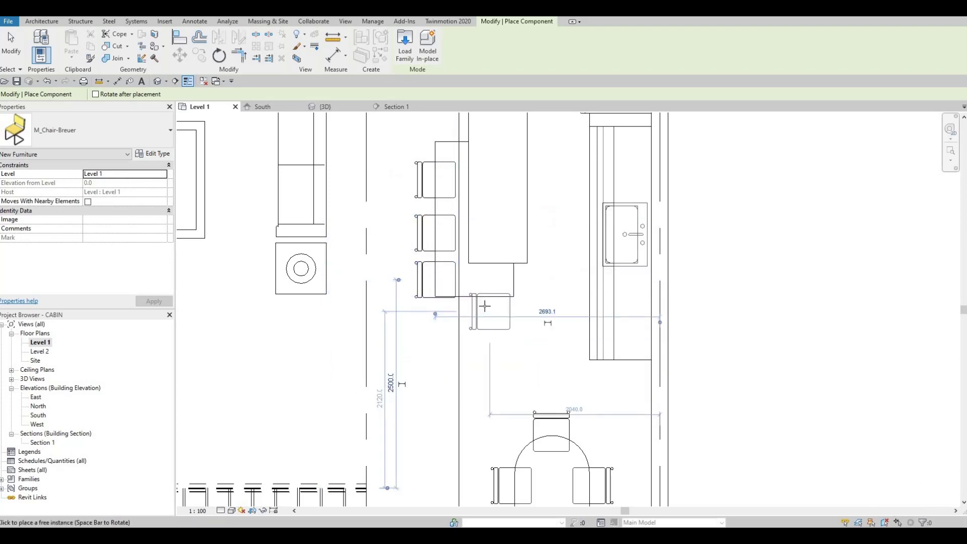
pyautogui.click(483, 290)
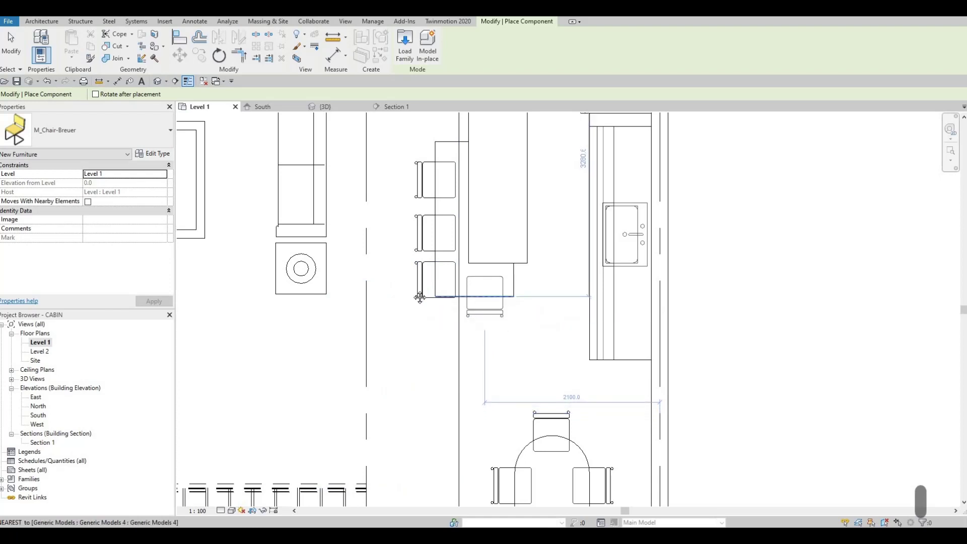
pyautogui.press('Escape')
pyautogui.moveTo(425, 236); pyautogui.dragTo(426, 270, button='middle')
pyautogui.press('Escape')
pyautogui.press('Escape')
# Nudge the upper, middle and lower chairs upward with the Up arrow key.
pyautogui.click(436, 214)
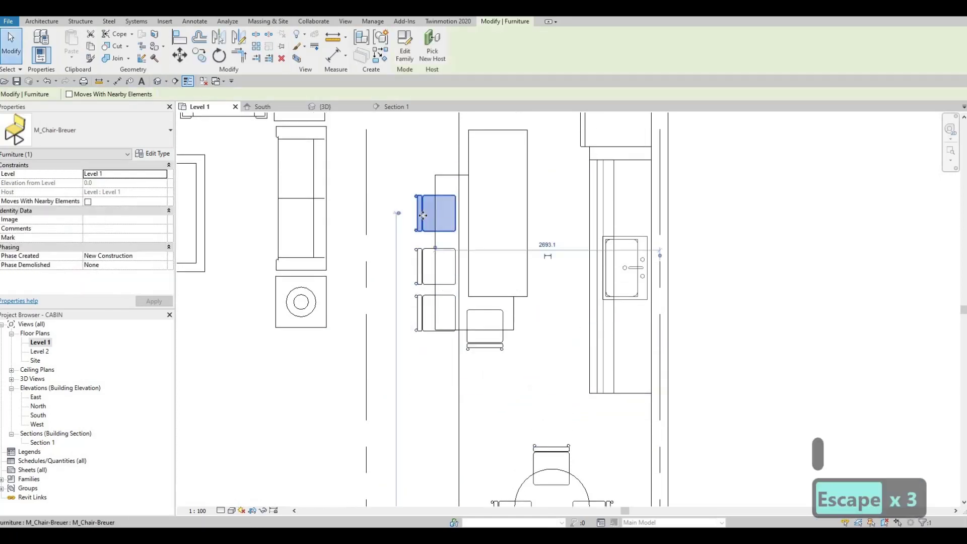
pyautogui.press('Up')
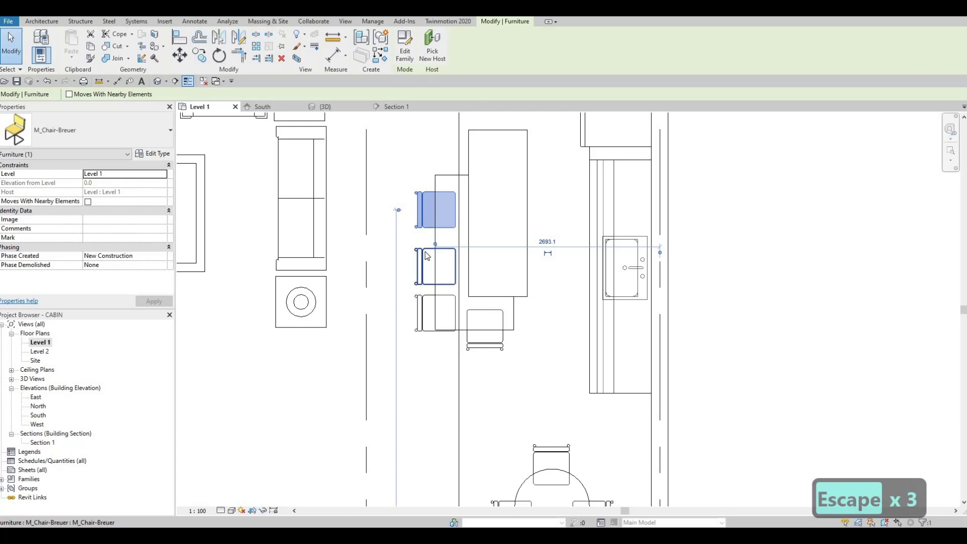
pyautogui.click(446, 268)
pyautogui.press('Up')
pyautogui.press('Up')
pyautogui.press('Up')
pyautogui.press('Up')
pyautogui.press('Up')
pyautogui.press('Up')
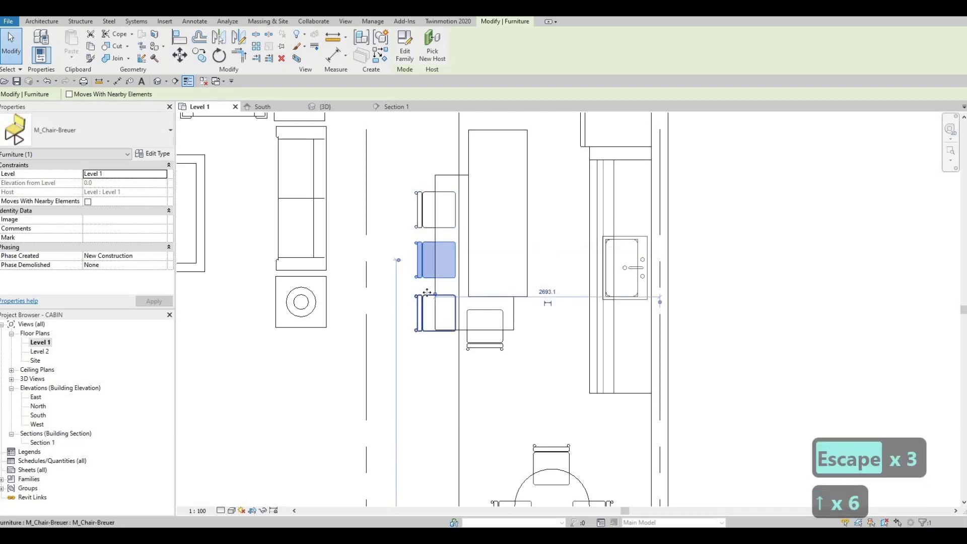
pyautogui.click(428, 302)
pyautogui.press('Up')
pyautogui.press('Up')
pyautogui.press('Up')
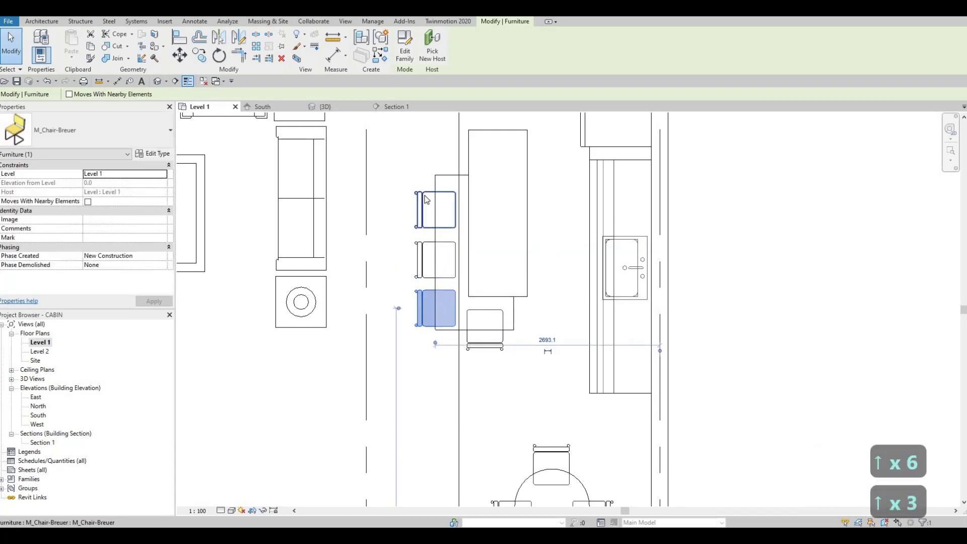
# Fine-tune the middle and lowest stools with the arrow keys to even their spacing.
pyautogui.click(424, 207)
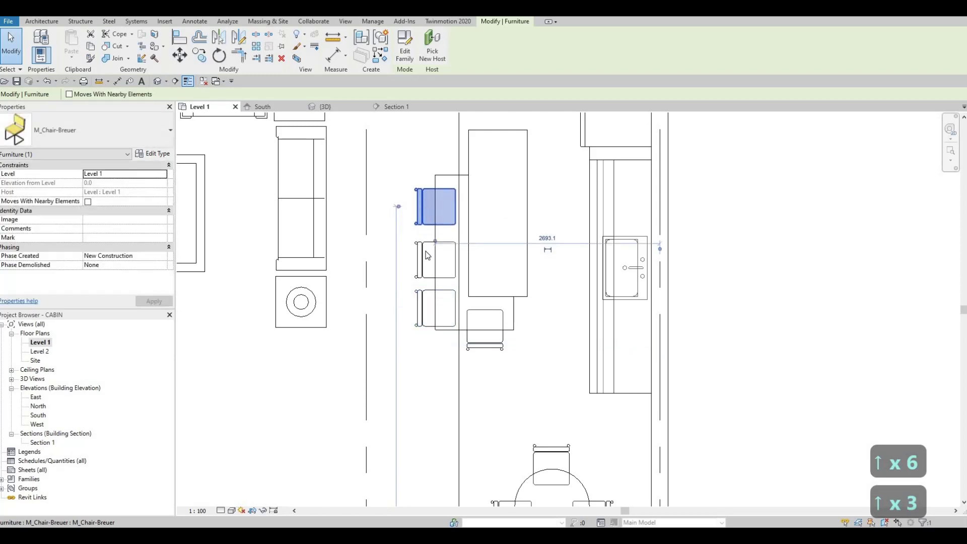
pyautogui.click(432, 252)
pyautogui.press('Up')
pyautogui.press('Up')
pyautogui.press('Up')
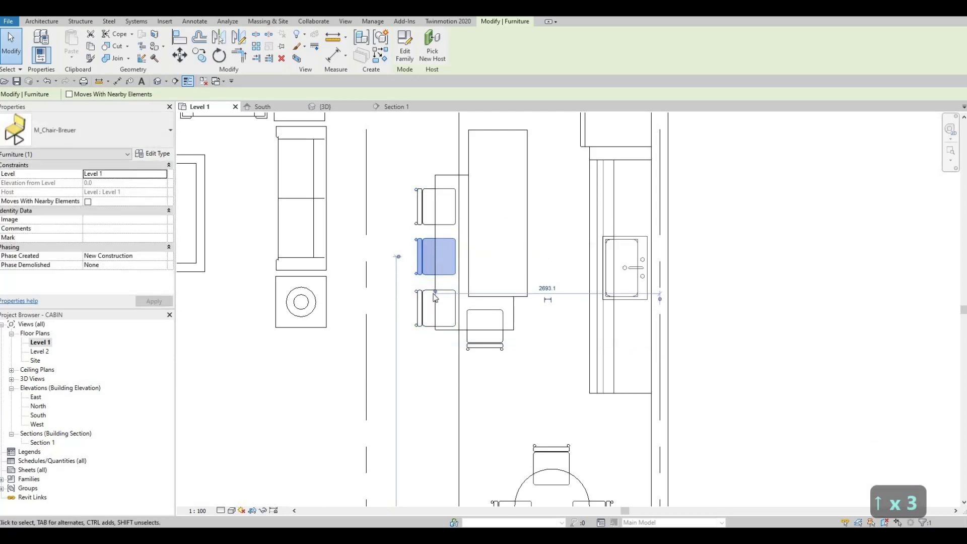
pyautogui.click(433, 300)
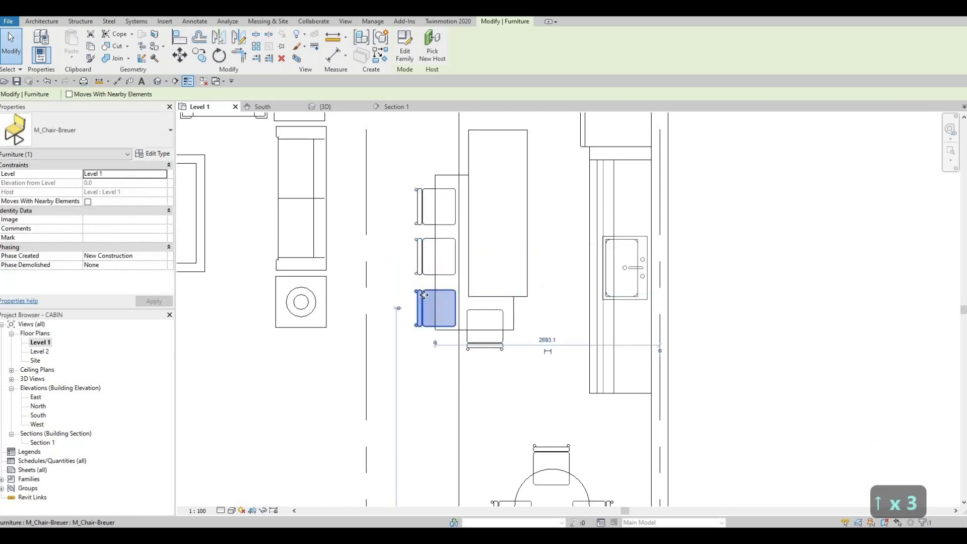
pyautogui.press('Up')
pyautogui.press('Up')
pyautogui.press('Down')
pyautogui.press('Up')
pyautogui.press('F1')
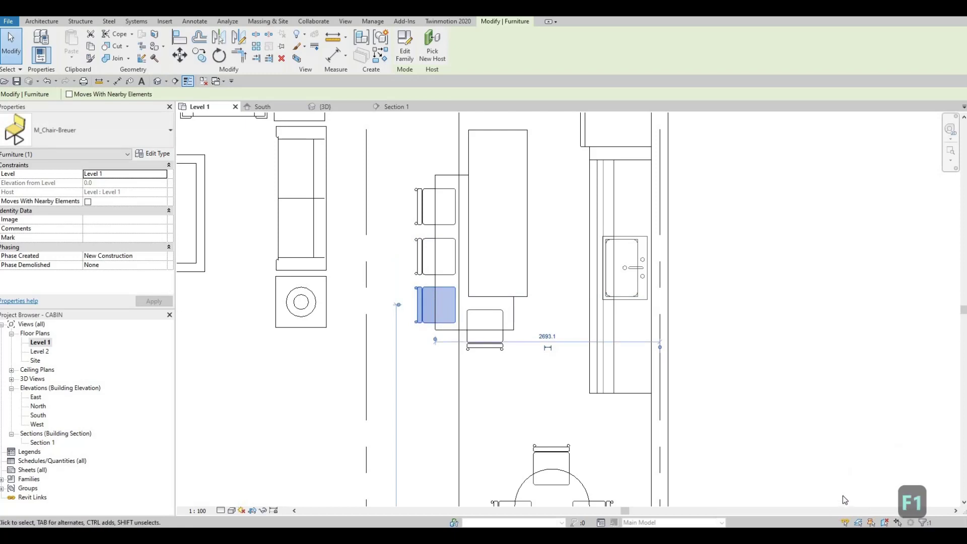
# In Load Family, browse to Canada > Specialty Equipment > Domestic > High-End.
pyautogui.scroll(-3, 835, 496)
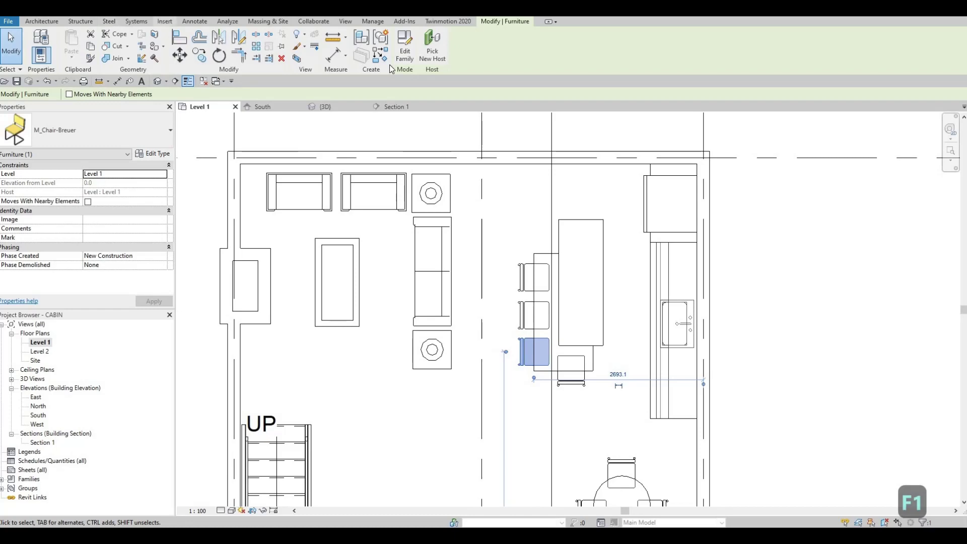
pyautogui.scroll(9, 397, 61)
pyautogui.click(411, 45)
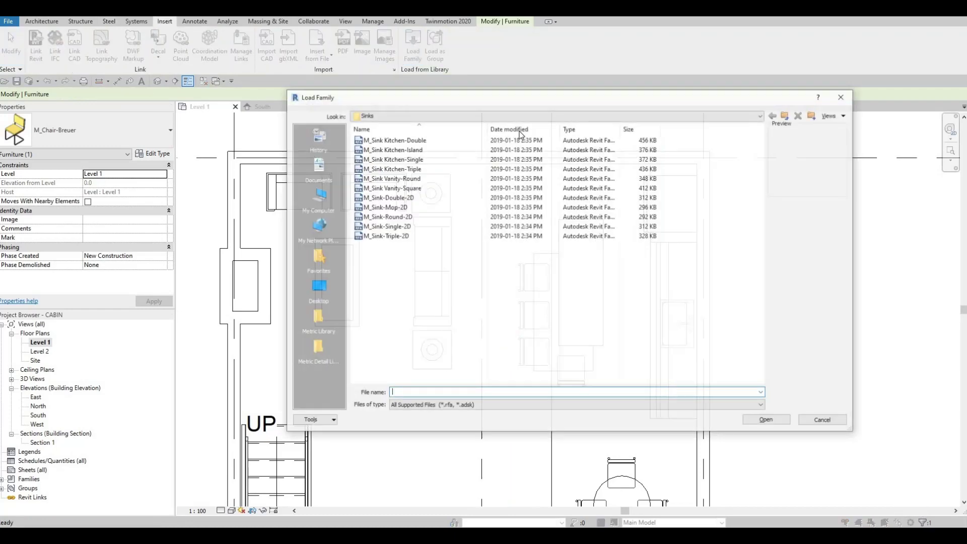
pyautogui.click(476, 116)
pyautogui.scroll(5, 464, 150)
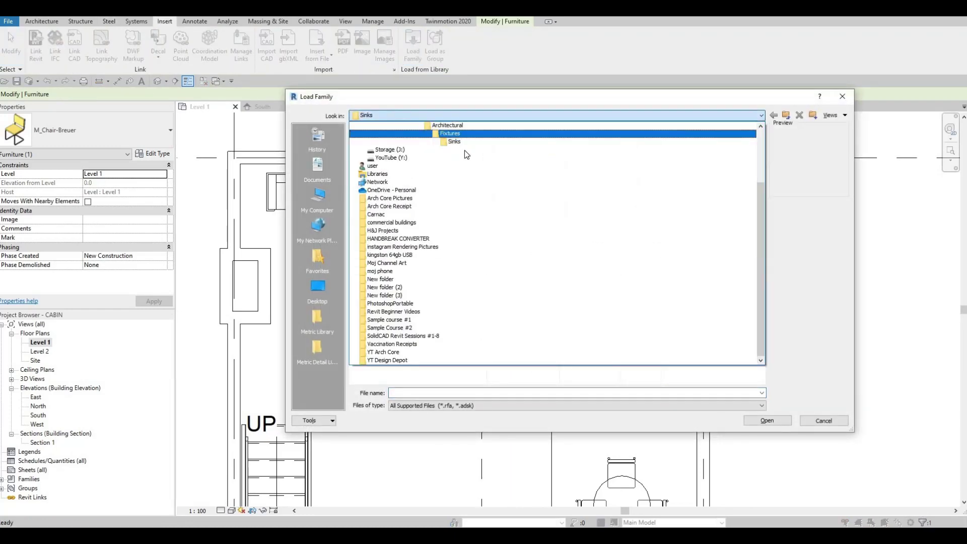
pyautogui.click(425, 157)
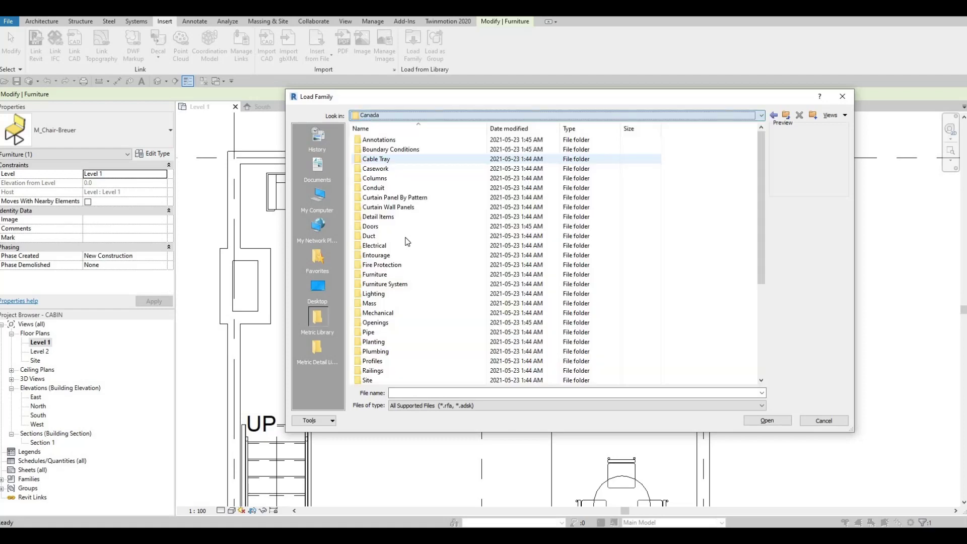
pyautogui.scroll(-1, 403, 246)
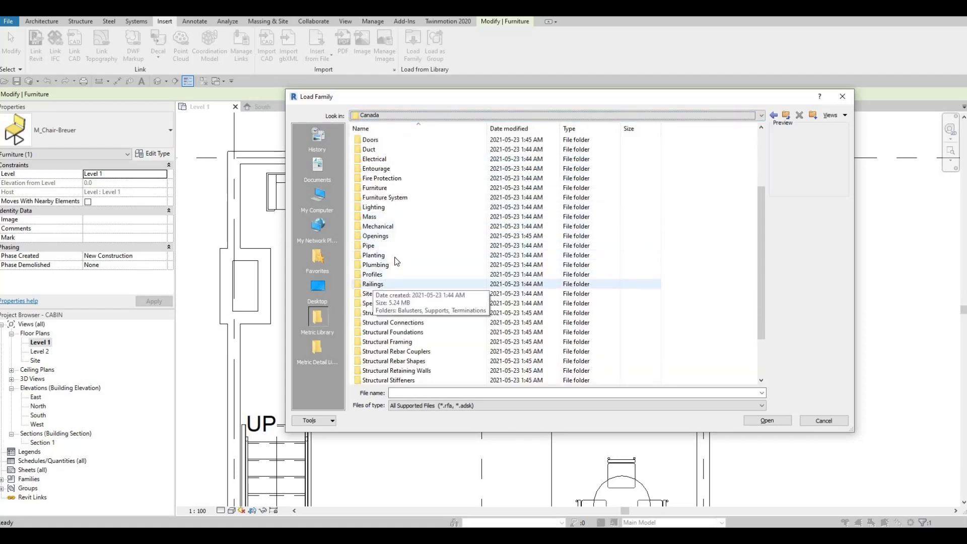
pyautogui.doubleClick(403, 303)
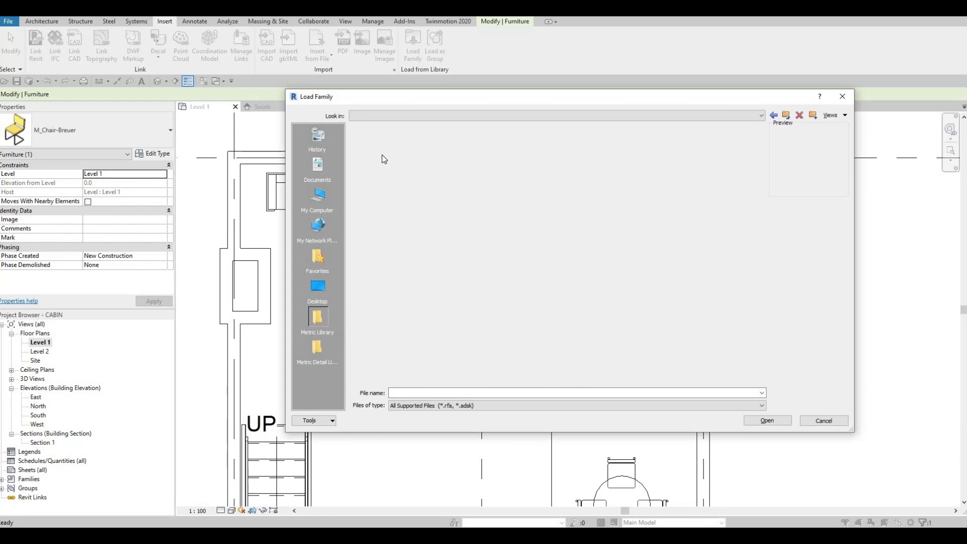
pyautogui.doubleClick(382, 150)
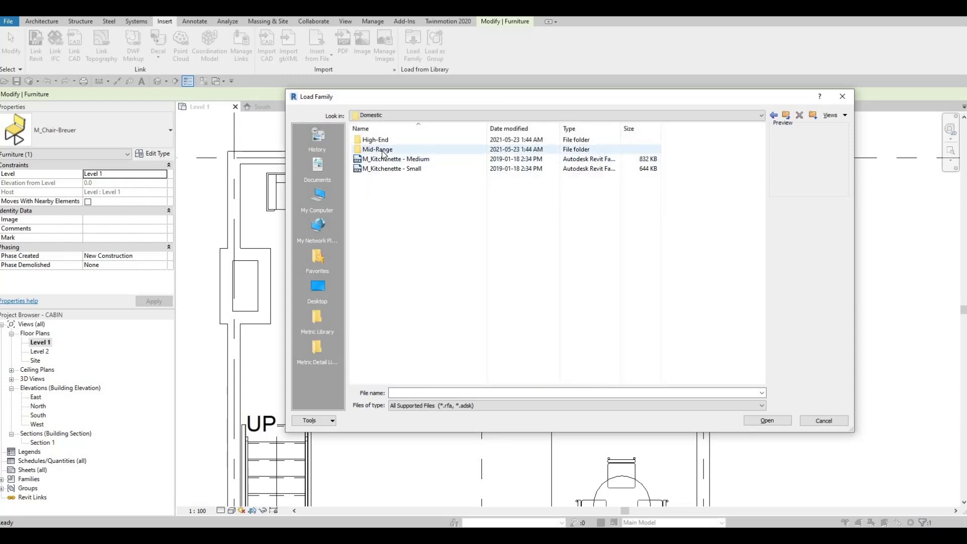
pyautogui.doubleClick(383, 150)
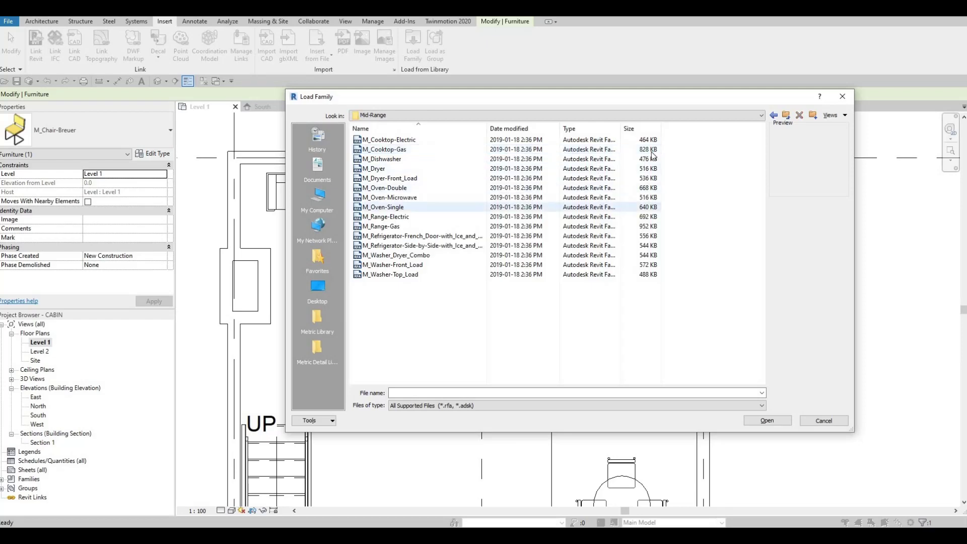
pyautogui.press('BackSpace')
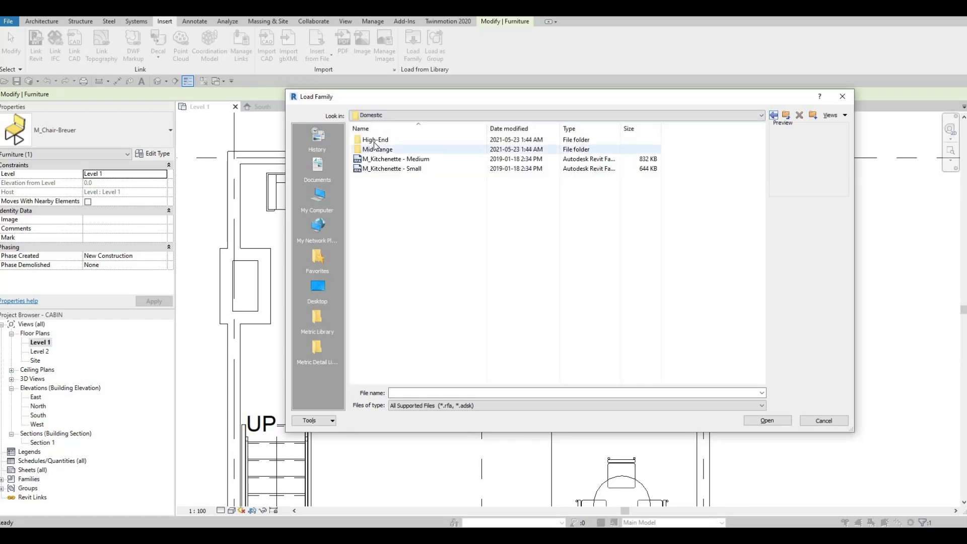
pyautogui.doubleClick(377, 140)
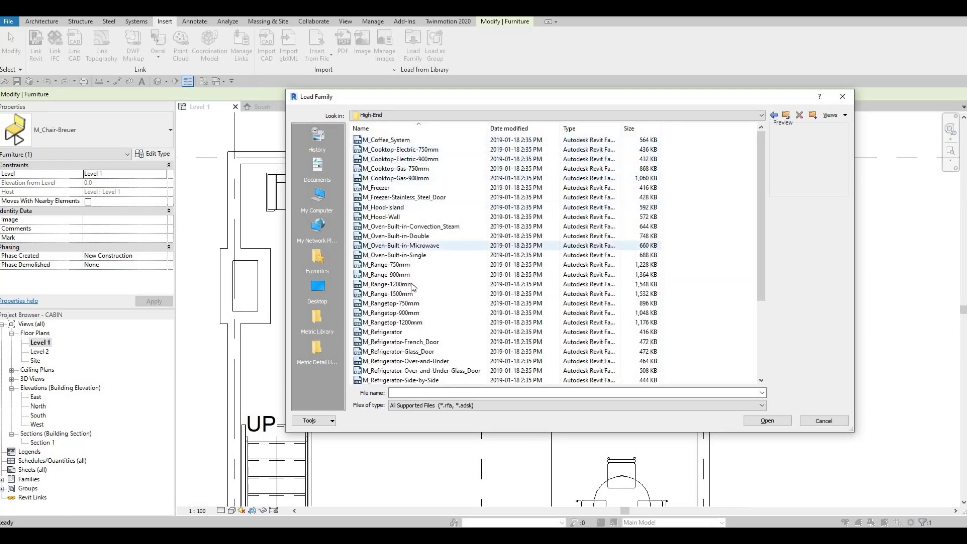
# Preview the gas and electric cooktops, then load M_Cooktop-Electric-900mm.
pyautogui.scroll(-1, 425, 276)
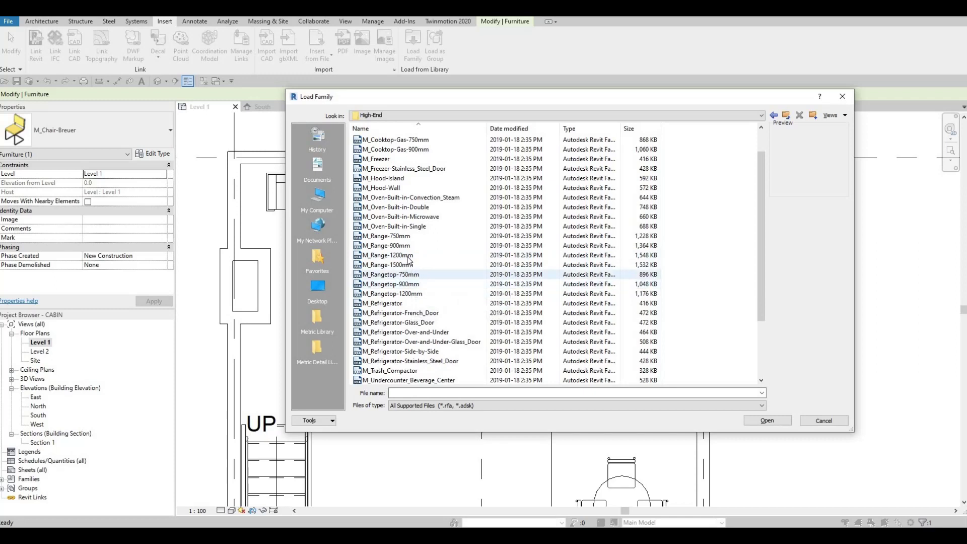
pyautogui.click(392, 150)
pyautogui.scroll(1, 395, 160)
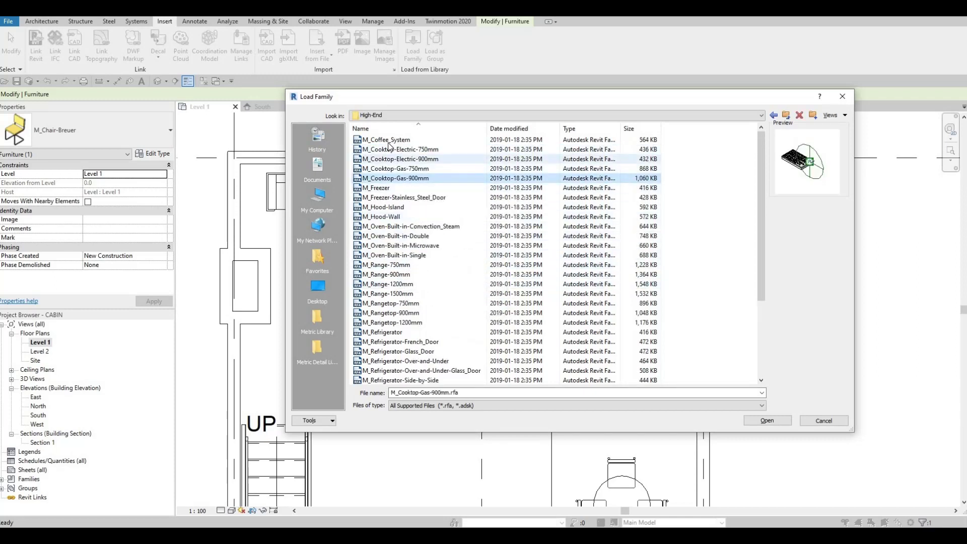
pyautogui.click(389, 152)
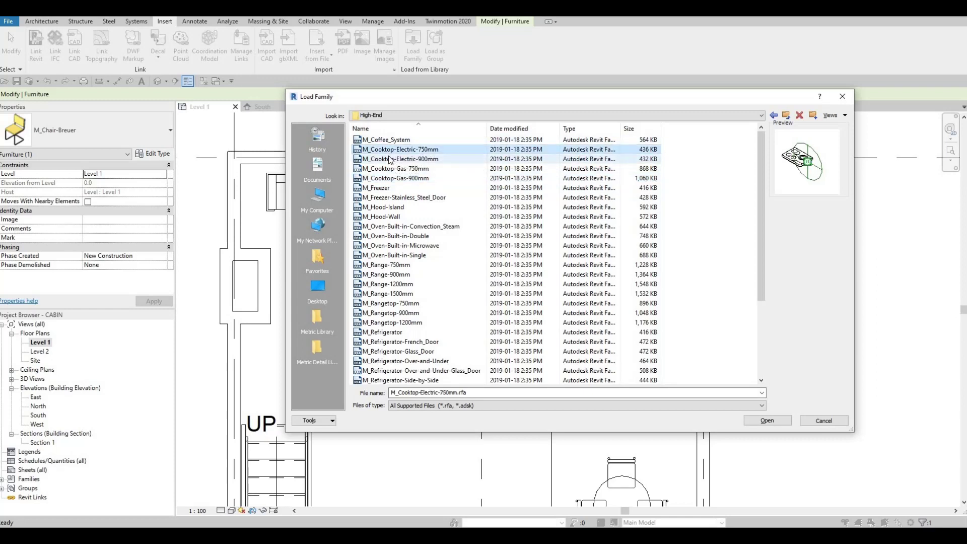
pyautogui.click(387, 159)
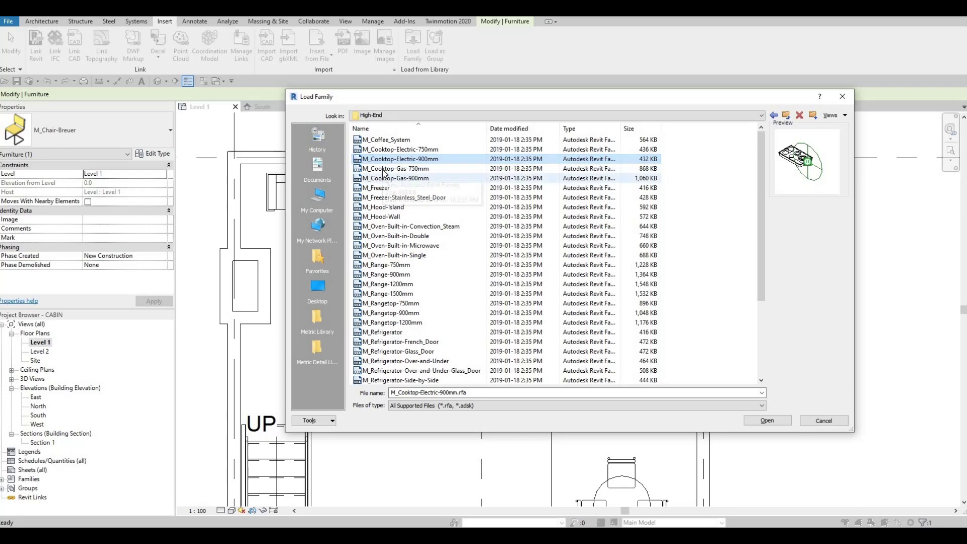
pyautogui.click(382, 168)
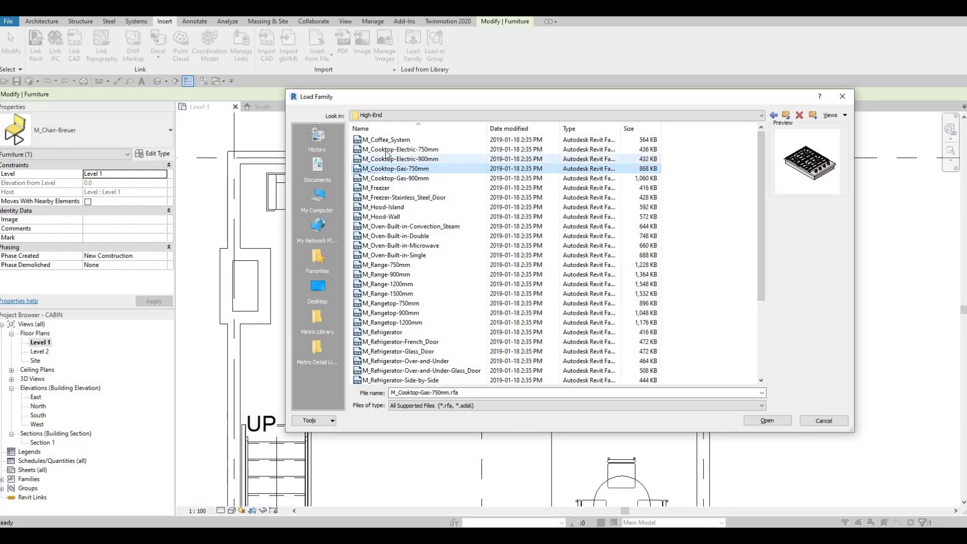
pyautogui.click(387, 158)
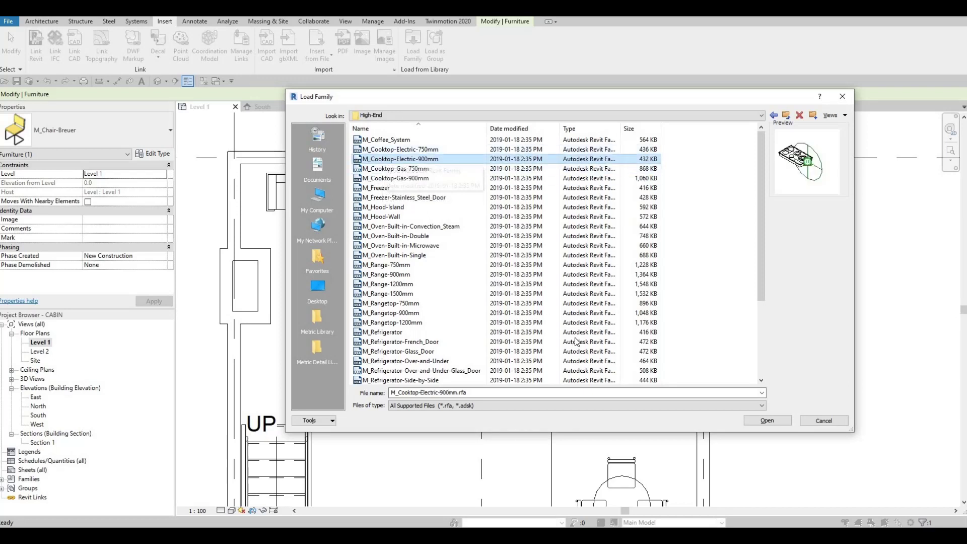
pyautogui.click(766, 420)
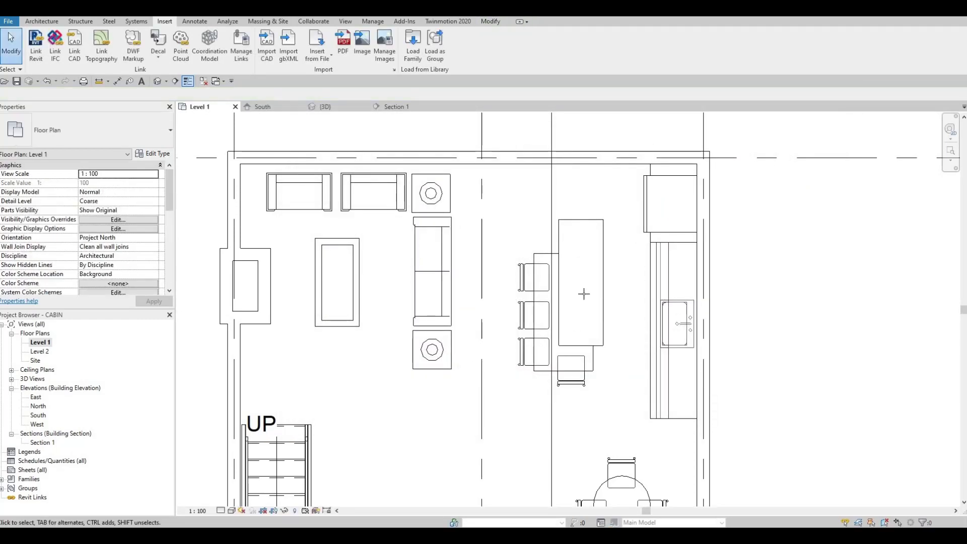
# With CM, place the 900 mm electric cooktop on the island top, rotated 90° along it.
pyautogui.press('c')
pyautogui.press('m')
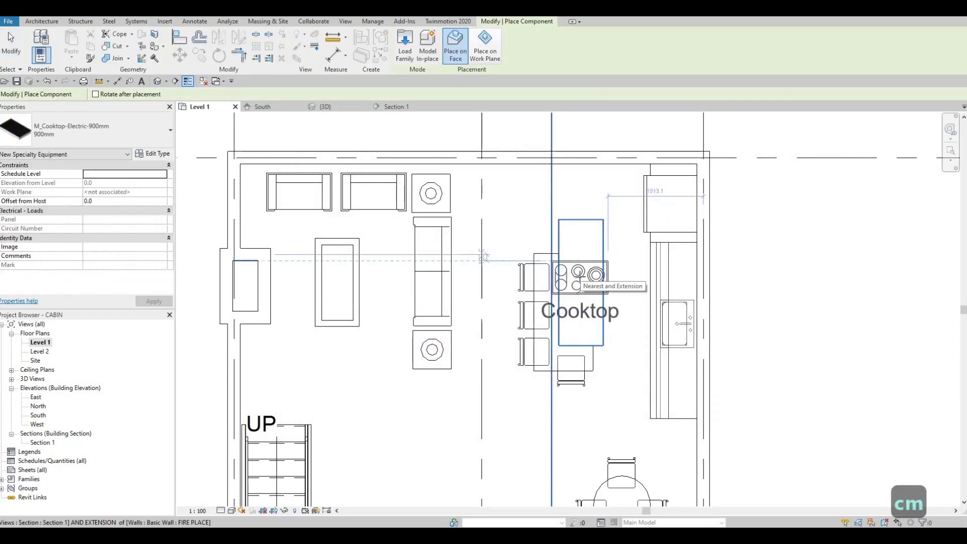
pyautogui.press('space')
pyautogui.press('space')
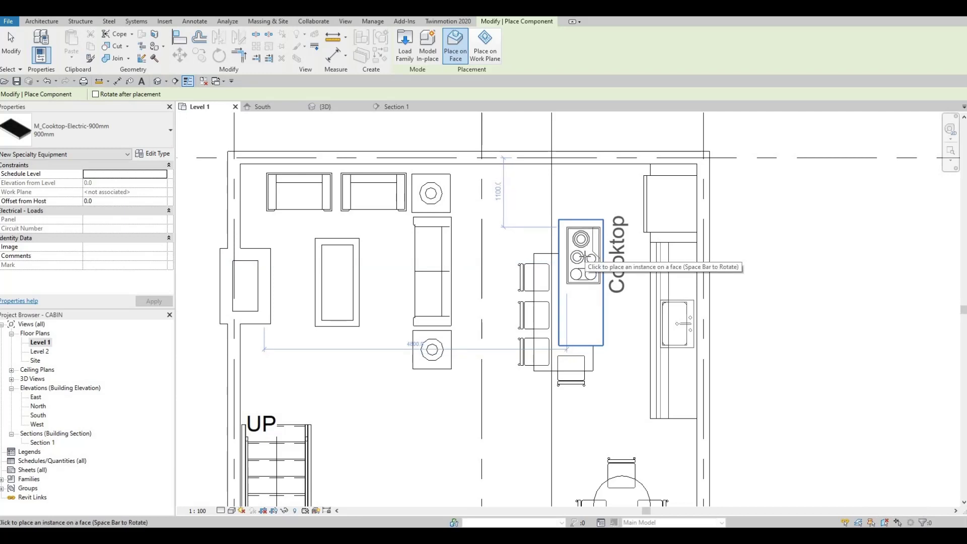
pyautogui.click(584, 262)
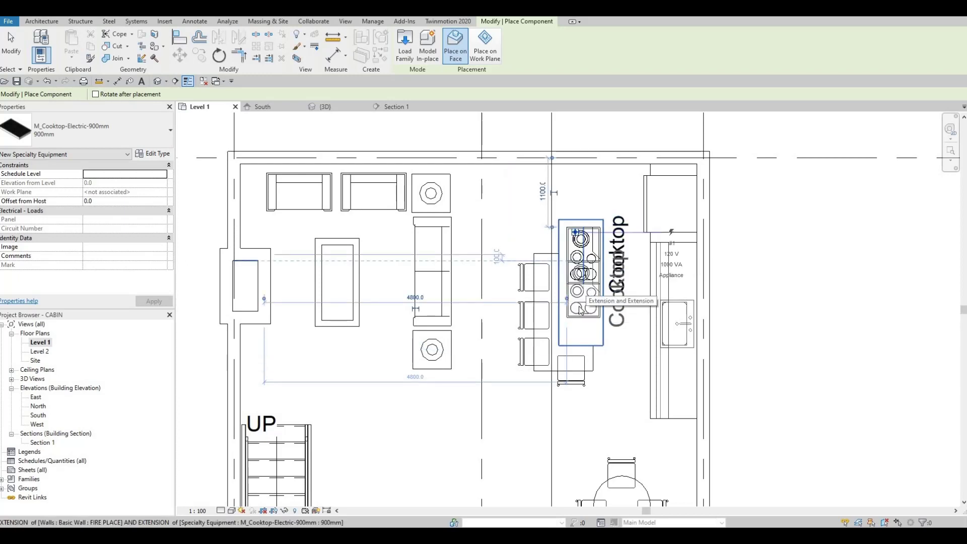
pyautogui.press('Escape')
pyautogui.press('Escape')
pyautogui.press('Escape')
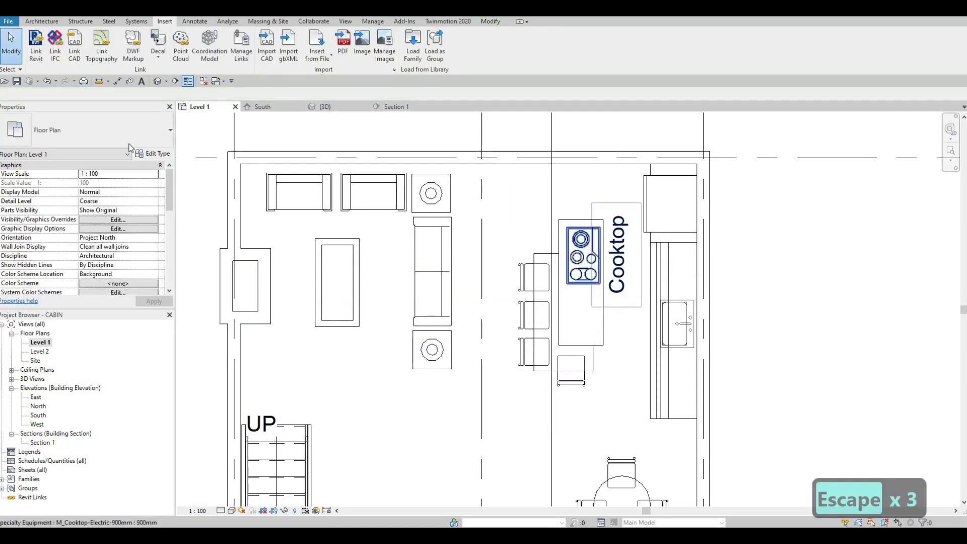
# Uncheck Show Label in the 900mm cooktop's Type Properties.
pyautogui.click(157, 154)
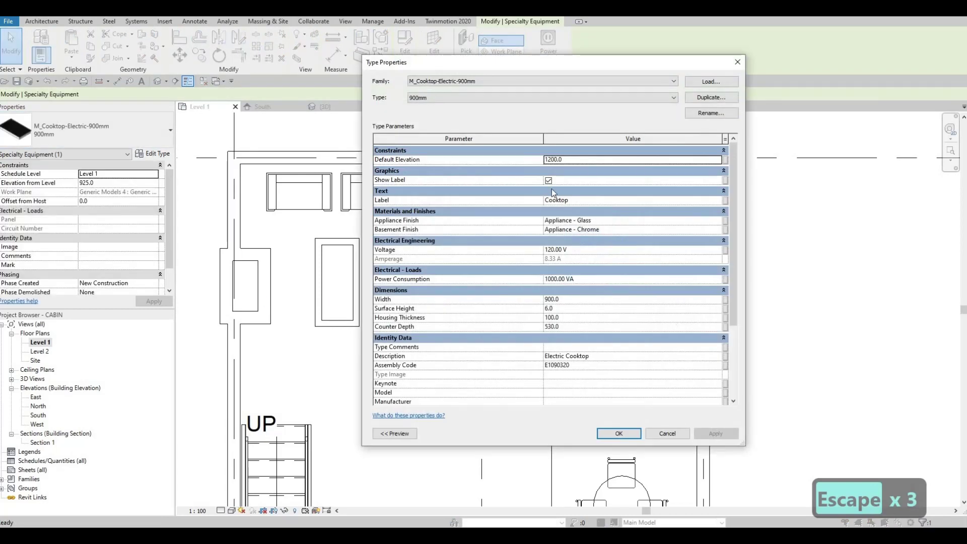
pyautogui.click(548, 182)
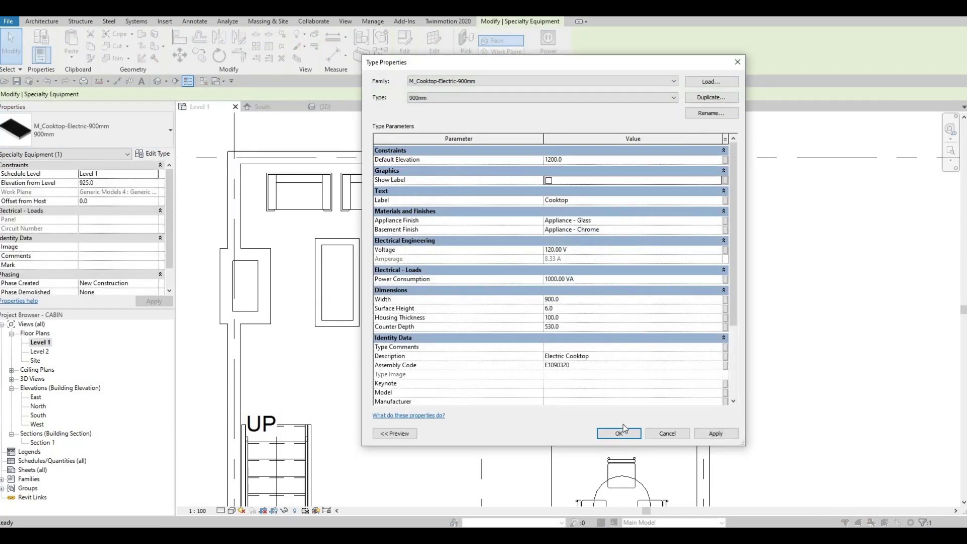
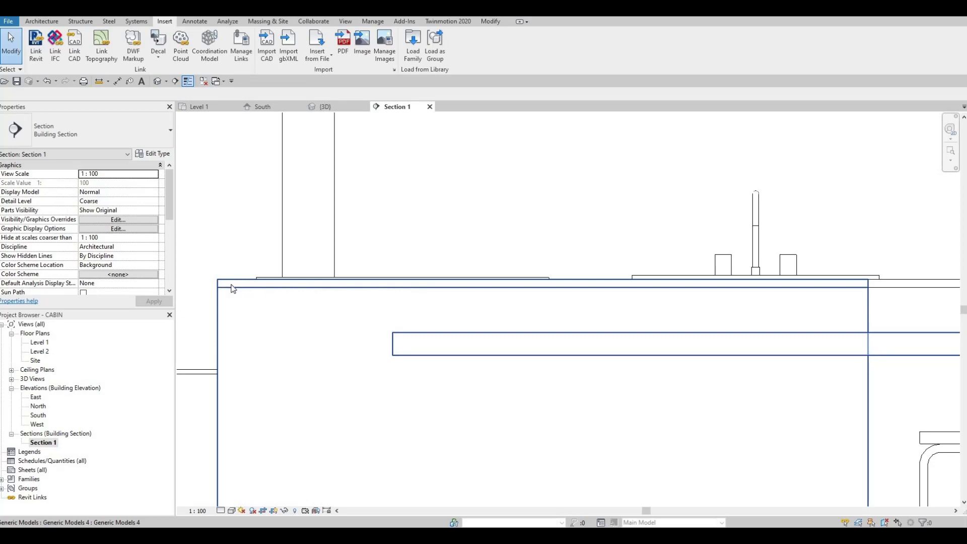
# Zoom out of Section 1 and switch to the Level 1 floor plan.
pyautogui.scroll(-3, 224, 327)
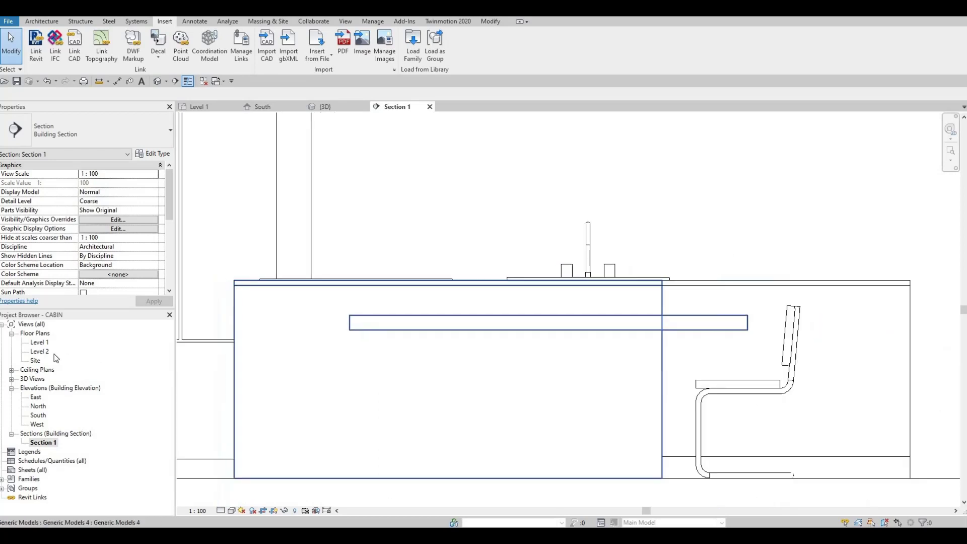
pyautogui.doubleClick(41, 343)
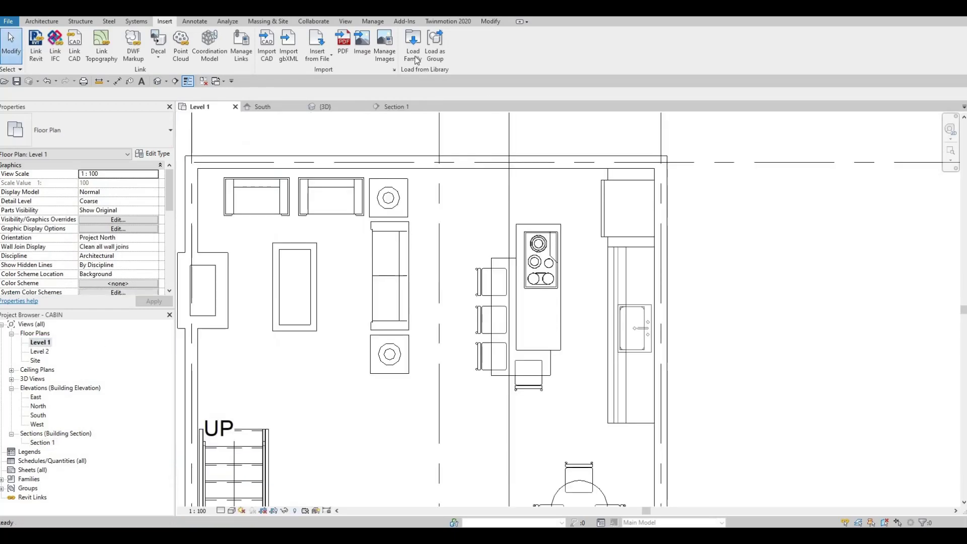
# In Load Family, preview the microwave, range and Mid-Range appliance families.
pyautogui.click(413, 57)
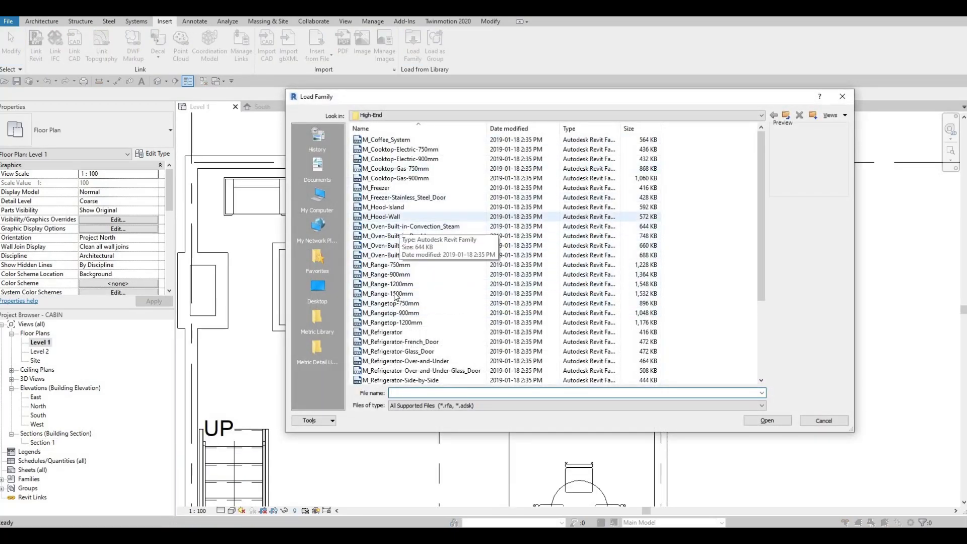
pyautogui.scroll(-2, 458, 346)
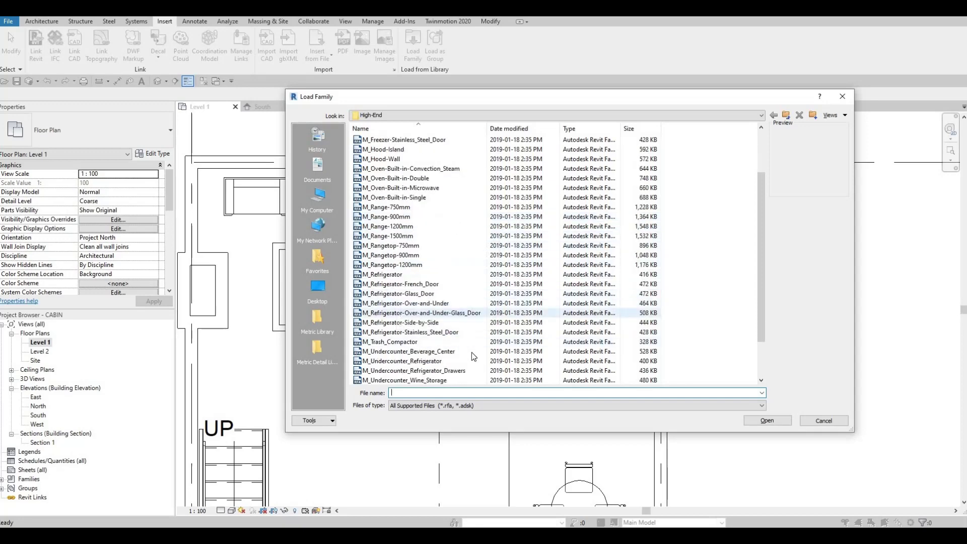
pyautogui.scroll(-2, 469, 352)
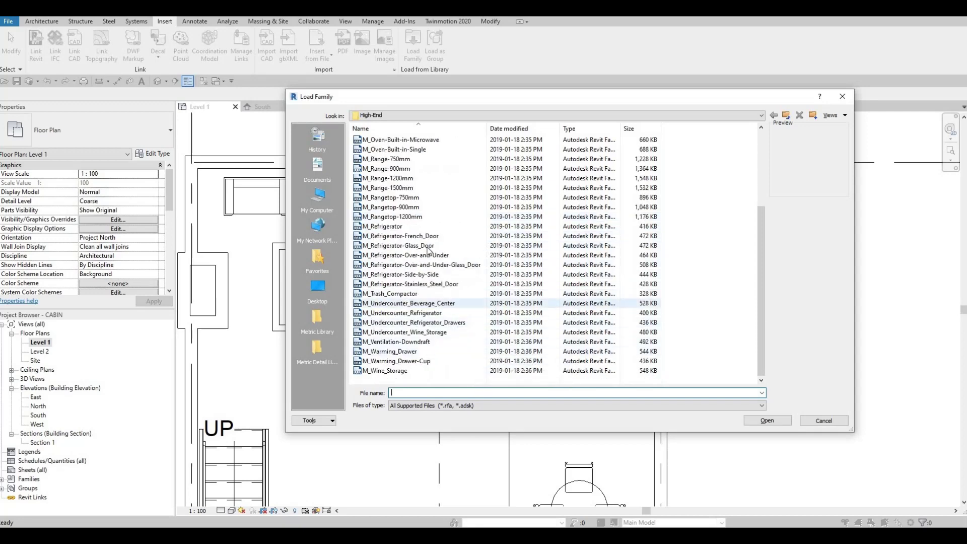
pyautogui.scroll(4, 405, 199)
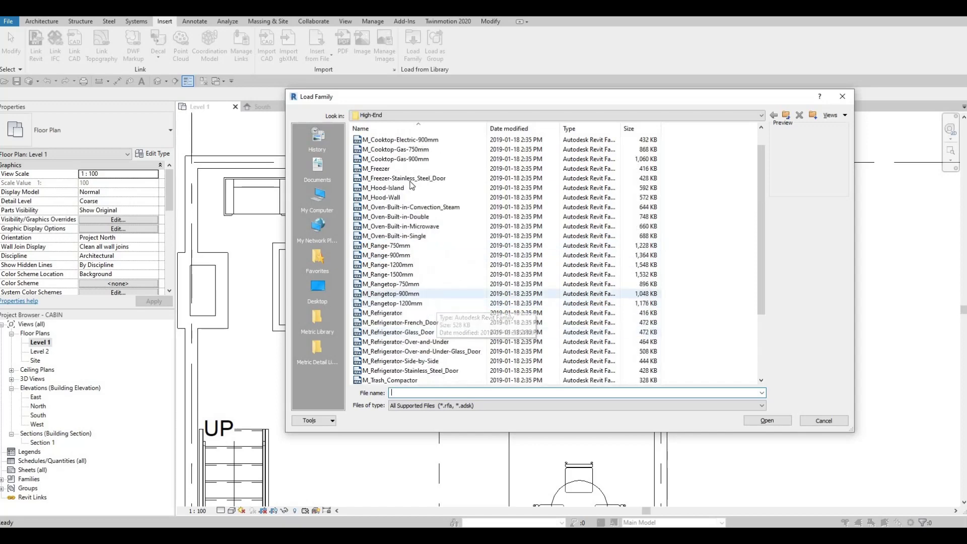
pyautogui.click(403, 245)
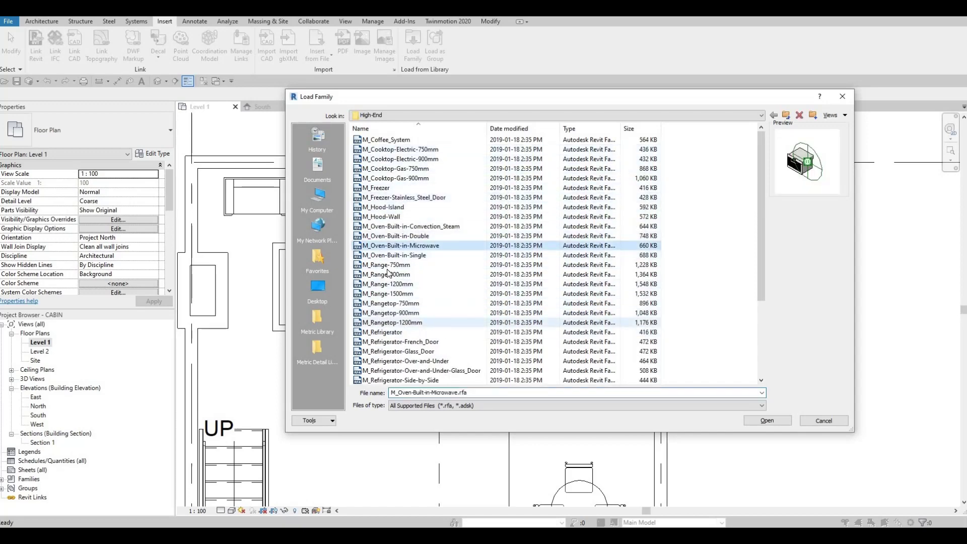
pyautogui.click(398, 264)
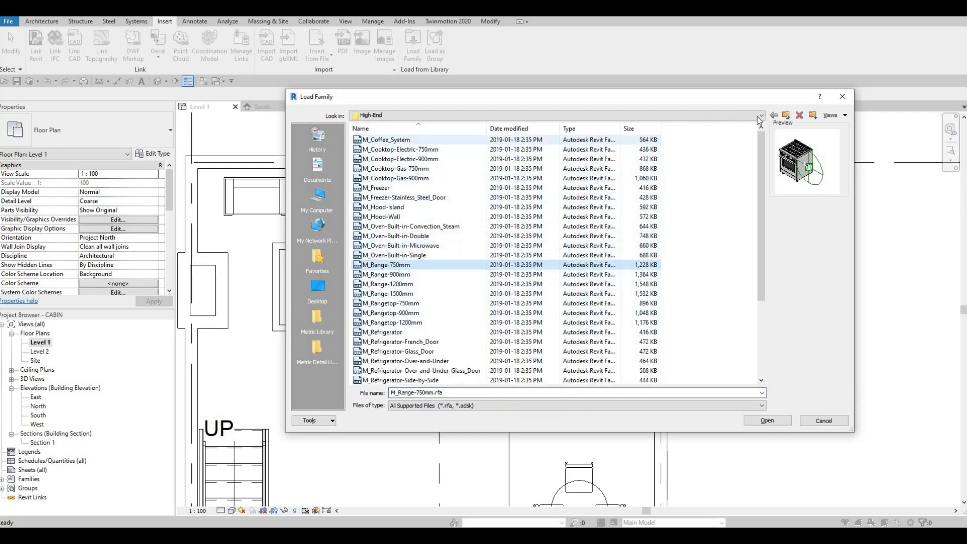
pyautogui.click(495, 115)
pyautogui.click(441, 133)
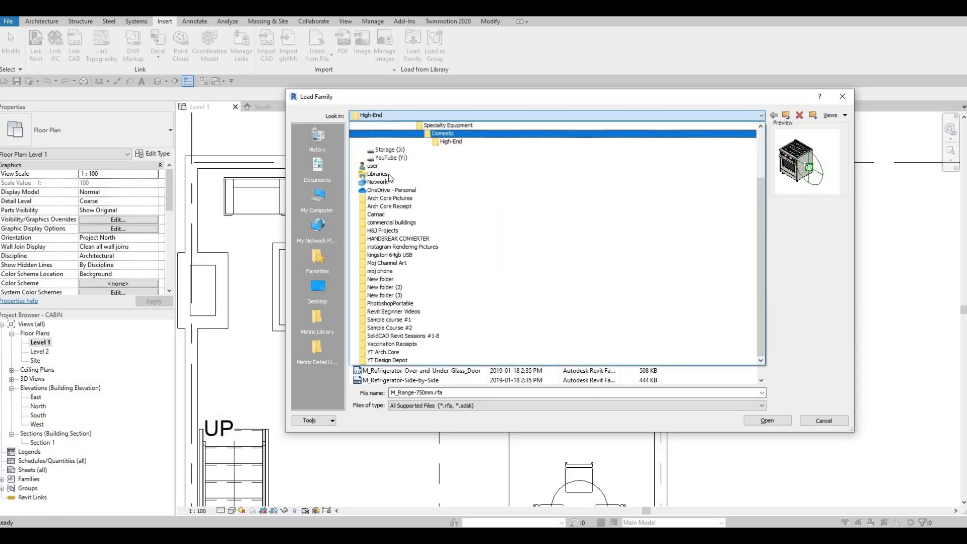
pyautogui.doubleClick(386, 150)
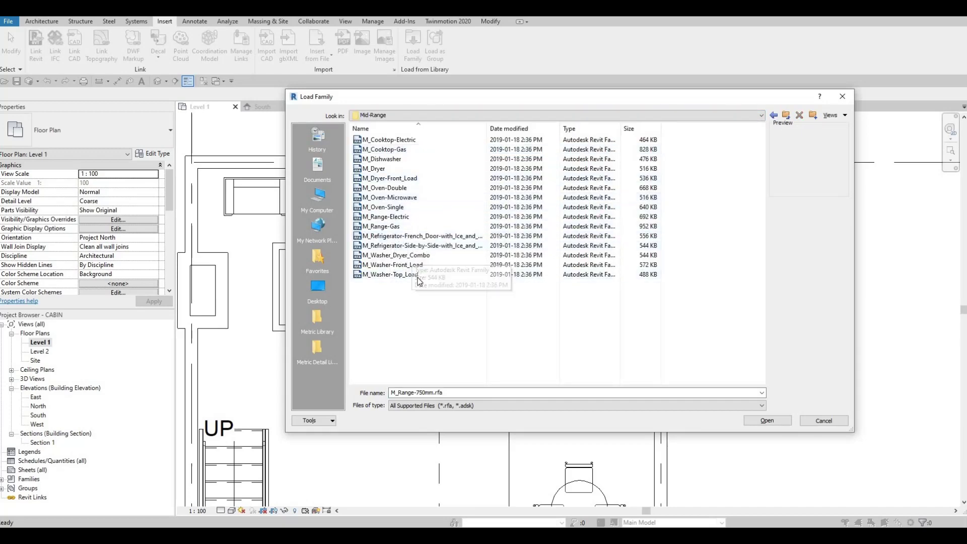
pyautogui.click(391, 141)
pyautogui.press('Down')
pyautogui.press('Down')
pyautogui.press('Down')
pyautogui.press('Down')
pyautogui.press('Down')
pyautogui.press('Down')
pyautogui.press('Down')
pyautogui.press('Down')
pyautogui.press('Down')
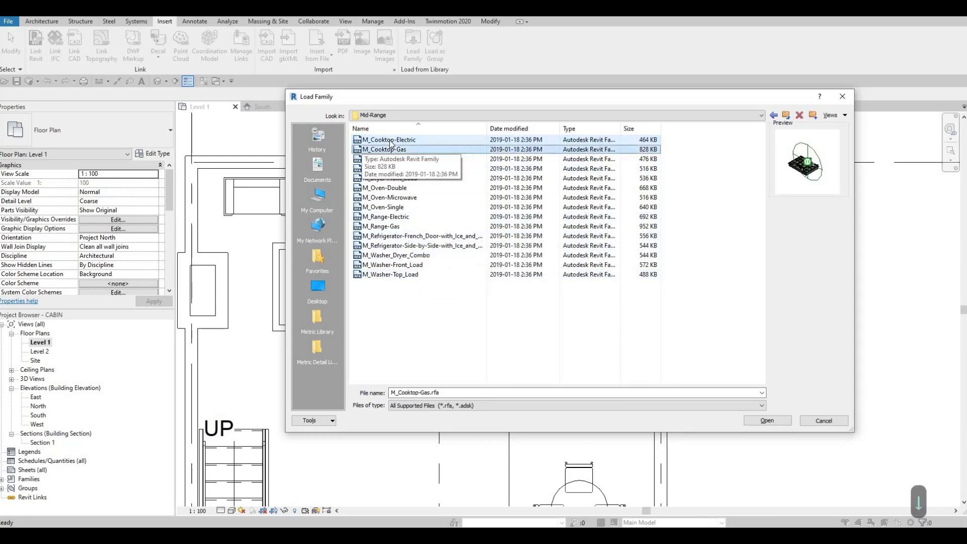
pyautogui.press('Down')
pyautogui.press('Down')
pyautogui.press('Down')
pyautogui.press('Down')
pyautogui.press('Down')
pyautogui.press('Down')
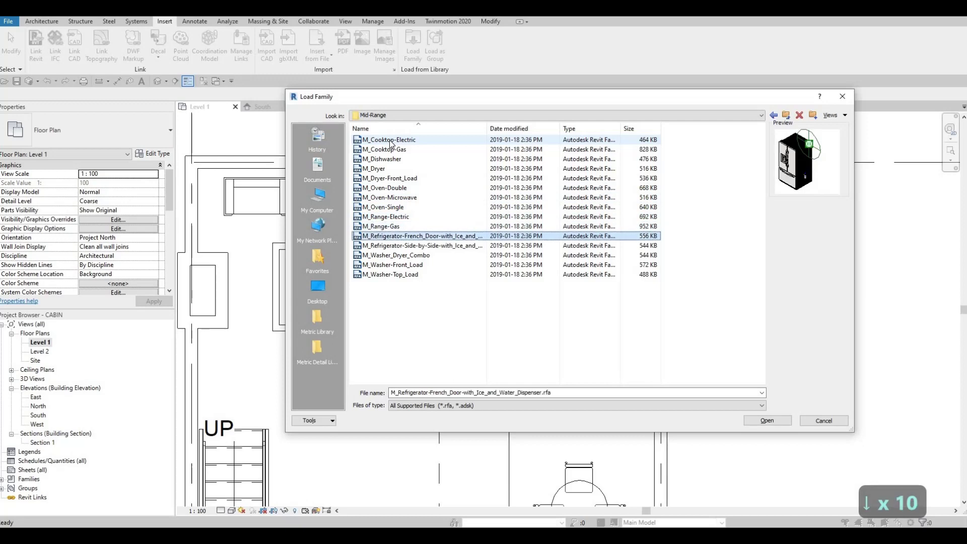
# From the High-End folder, choose and load the M_Hood-Island family.
pyautogui.click(772, 115)
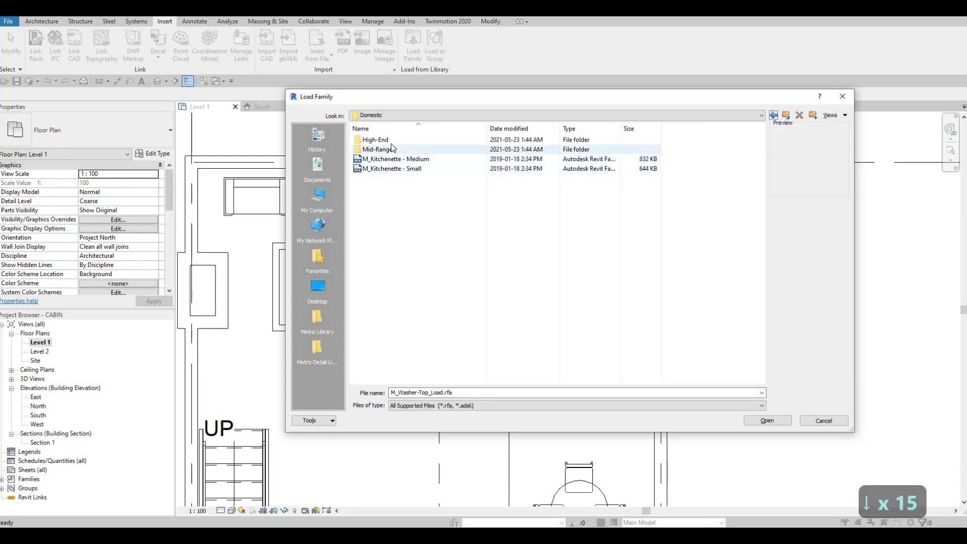
pyautogui.doubleClick(392, 141)
pyautogui.press('Down')
pyautogui.press('Down')
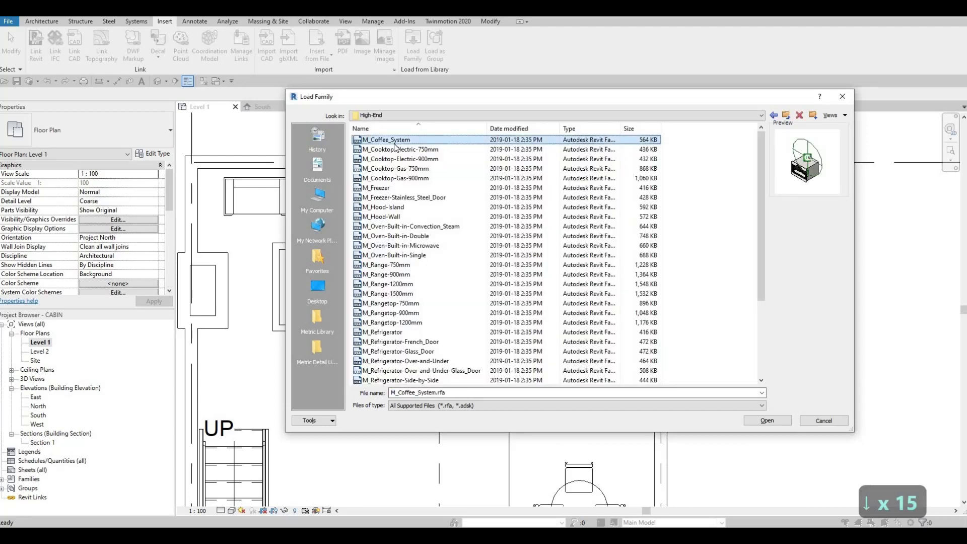
pyautogui.press('Down')
pyautogui.press('Down')
pyautogui.press('Down')
pyautogui.press('Down')
pyautogui.press('Down')
pyautogui.press('Down')
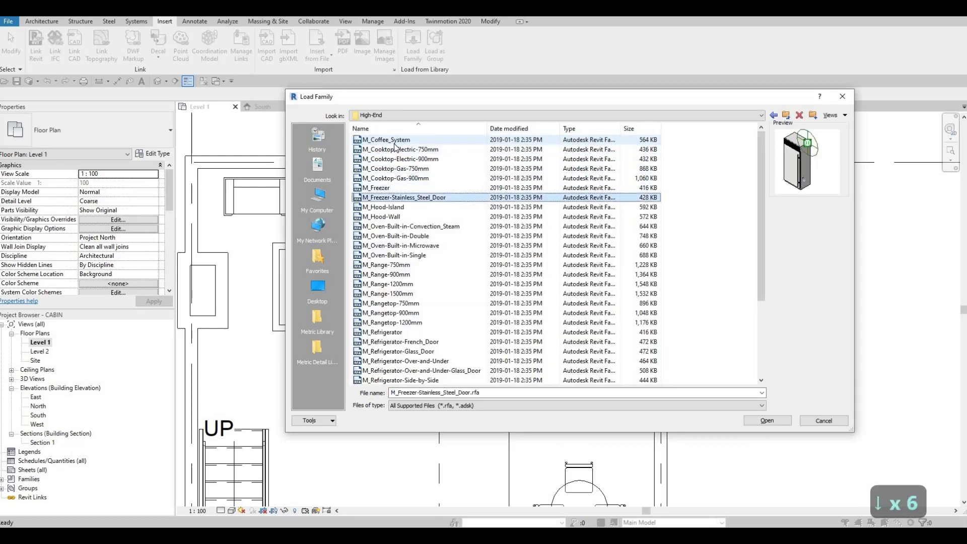
pyautogui.press('Up')
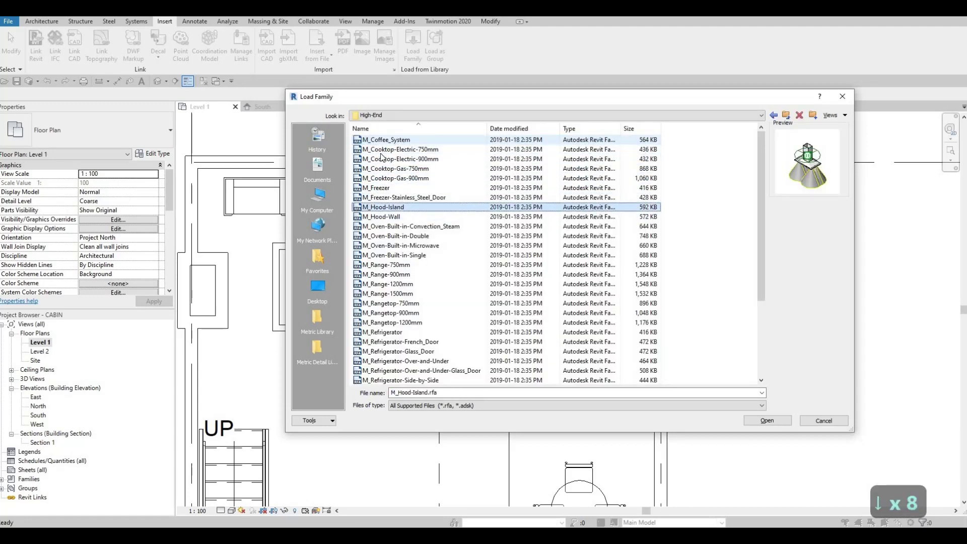
pyautogui.click(385, 217)
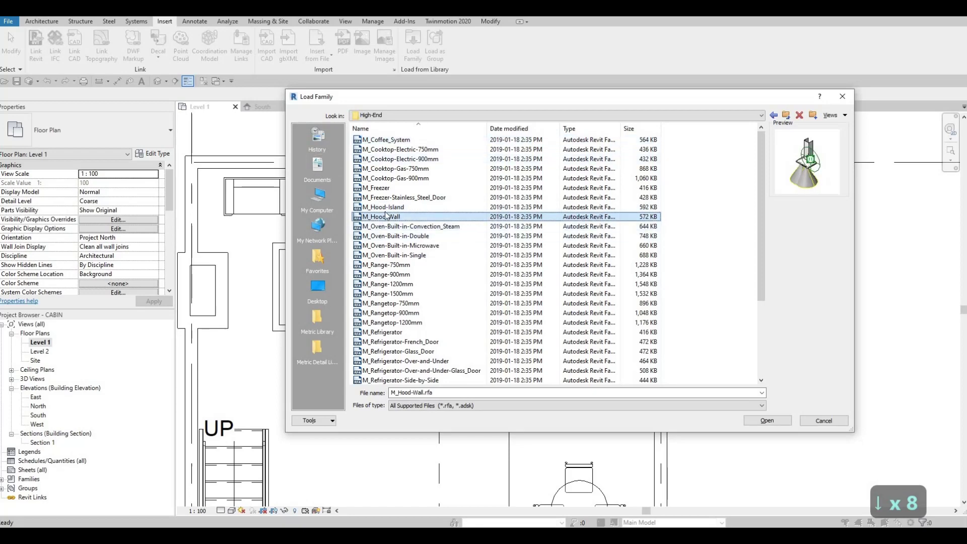
pyautogui.click(387, 210)
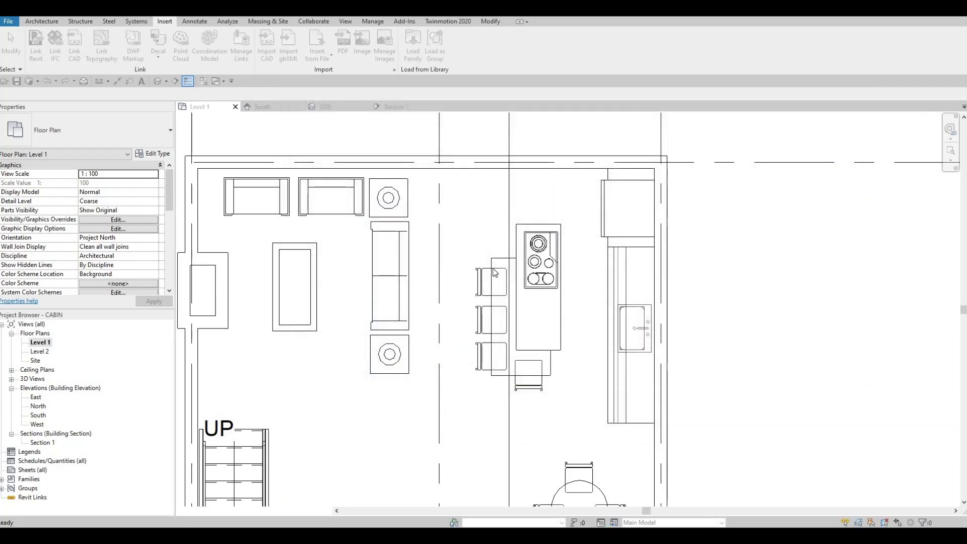
# With CM, place the island hood rotated 90° over the island cooktop.
pyautogui.press('c')
pyautogui.press('m')
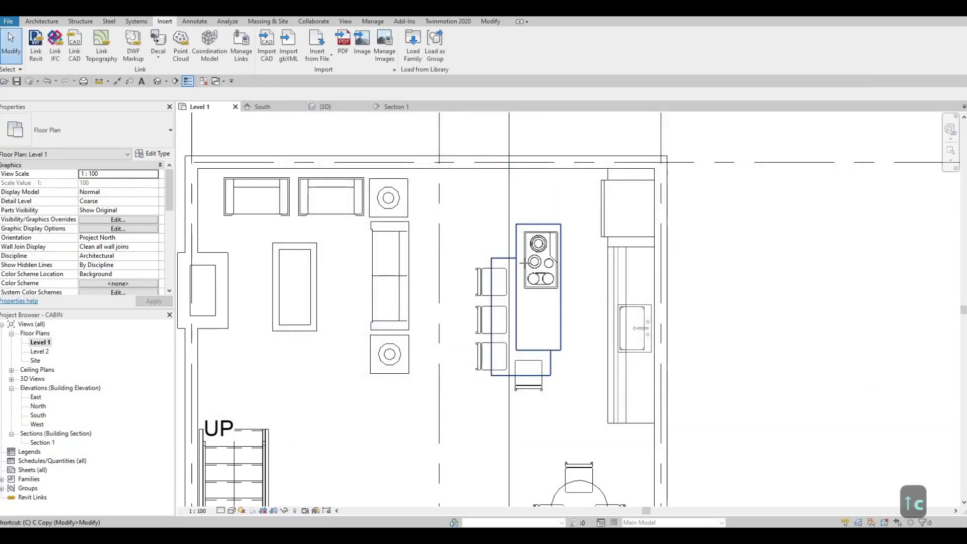
pyautogui.press('space')
pyautogui.press('space')
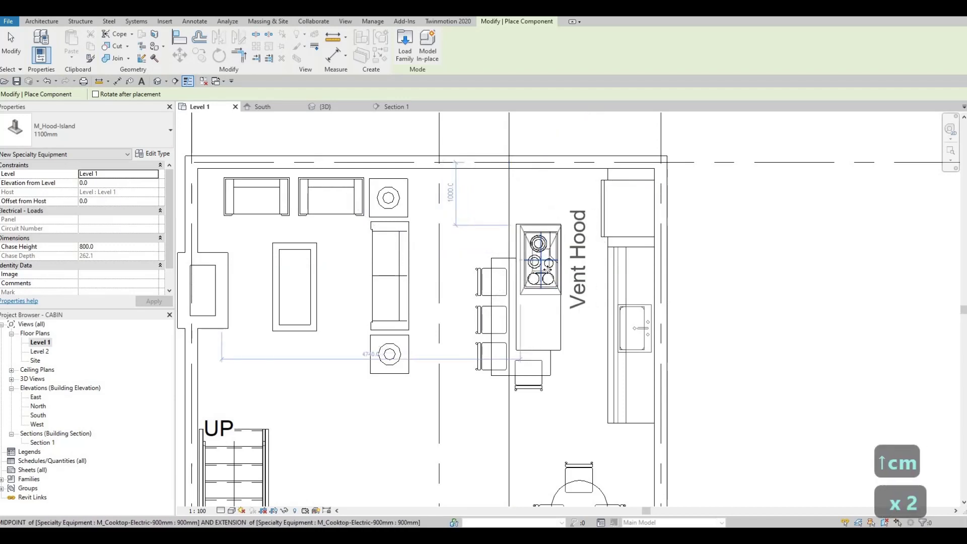
pyautogui.click(546, 270)
pyautogui.press('Escape')
pyautogui.press('Escape')
pyautogui.press('Escape')
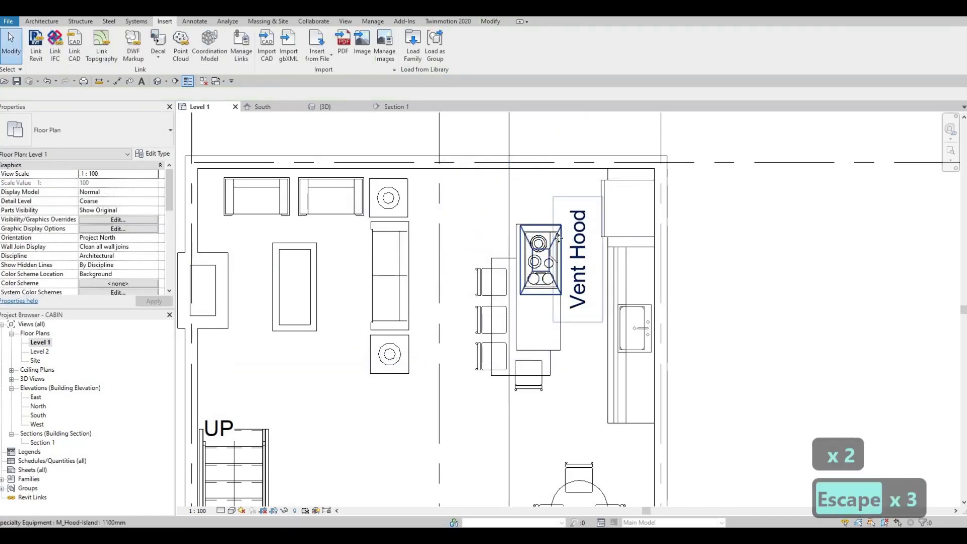
# Change the hood's label setting in Type Properties to hide its Vent Hood label.
pyautogui.click(557, 237)
pyautogui.click(164, 152)
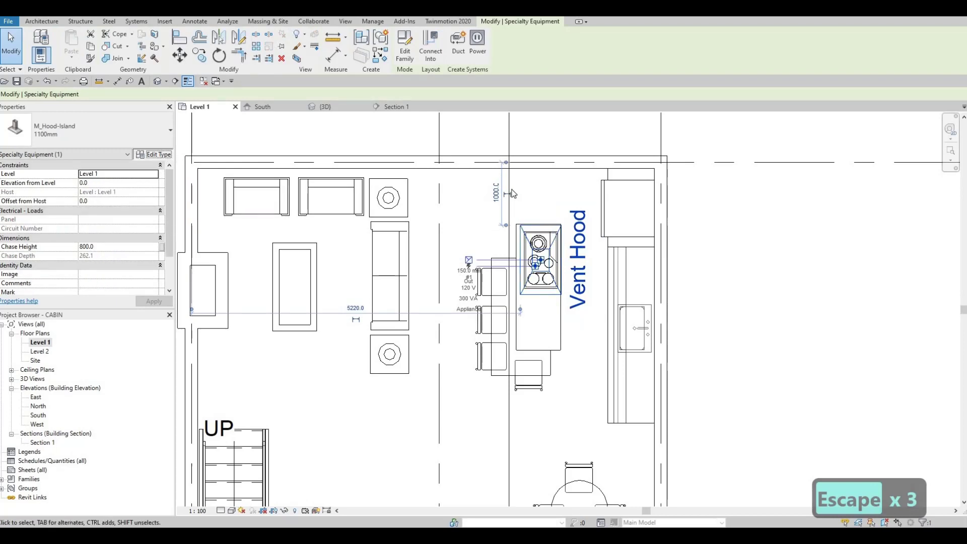
pyautogui.click(525, 181)
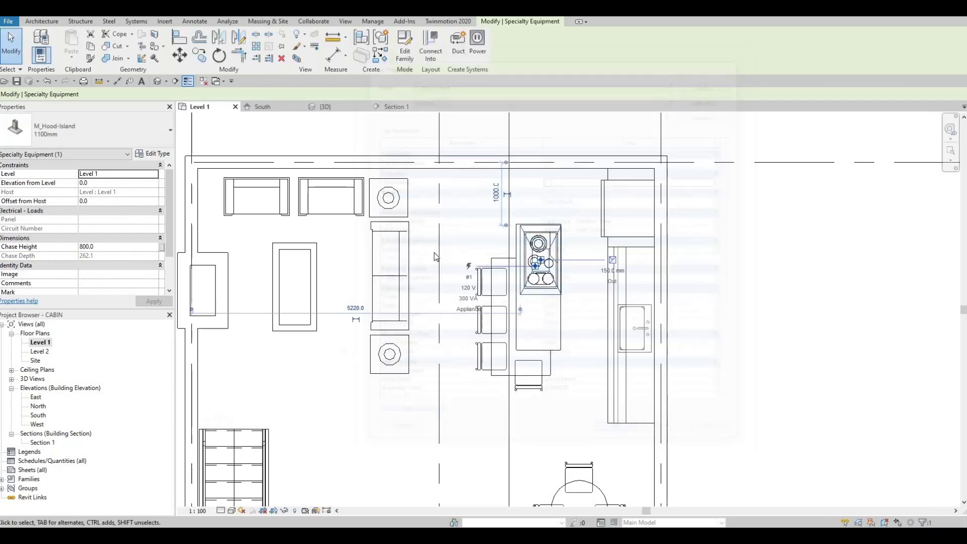
pyautogui.click(617, 434)
pyautogui.scroll(-3, 501, 253)
pyautogui.press('Escape')
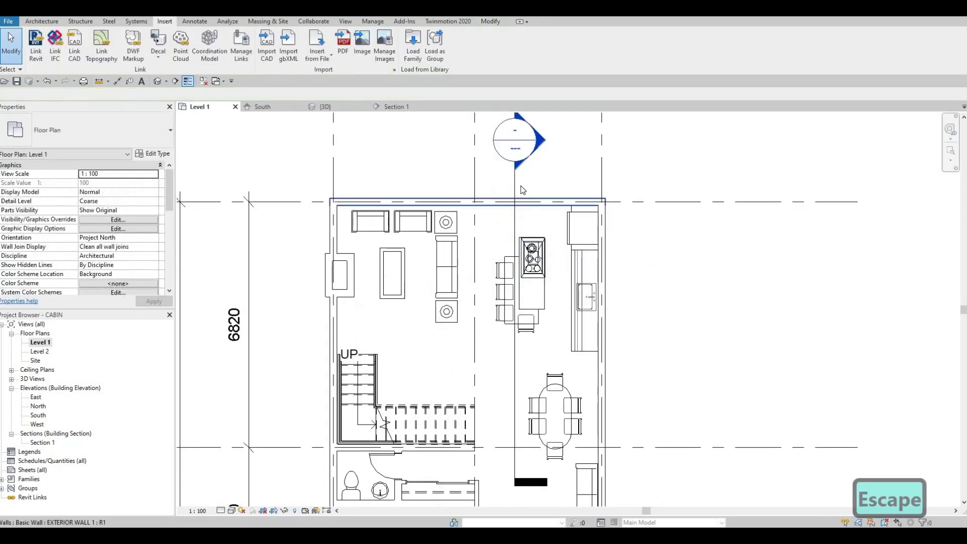
# Open the kitchen section view and zoom in on the island.
pyautogui.doubleClick(545, 140)
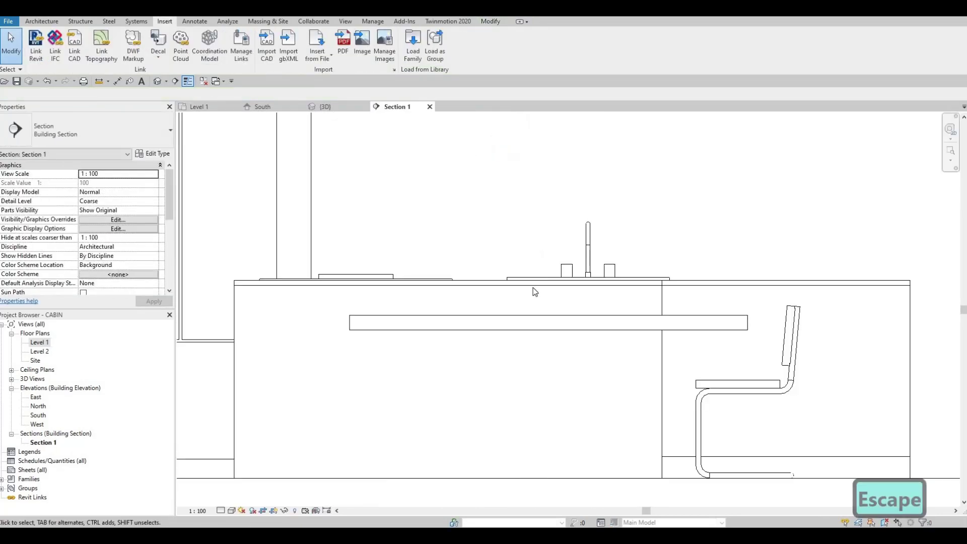
pyautogui.scroll(-1, 502, 339)
pyautogui.scroll(-4, 502, 338)
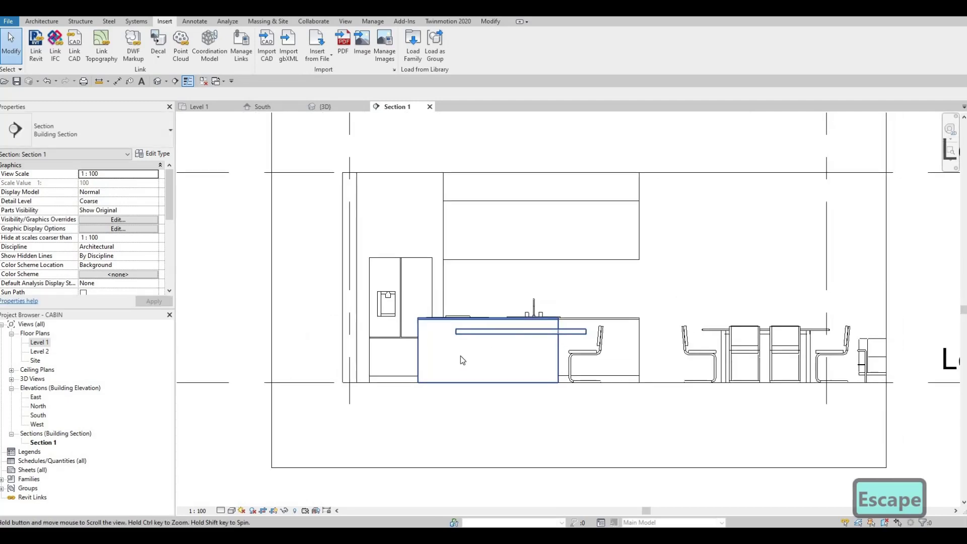
pyautogui.click(442, 345)
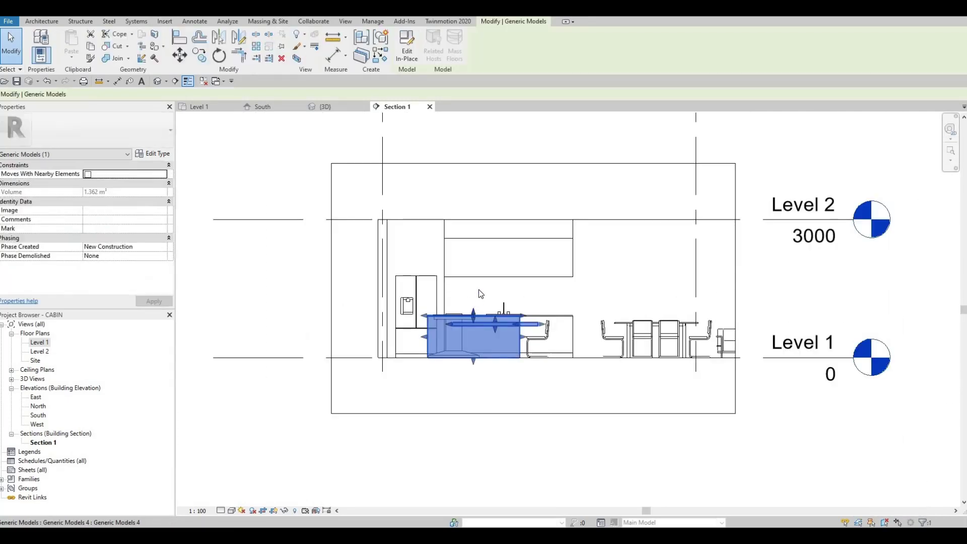
pyautogui.press('Escape')
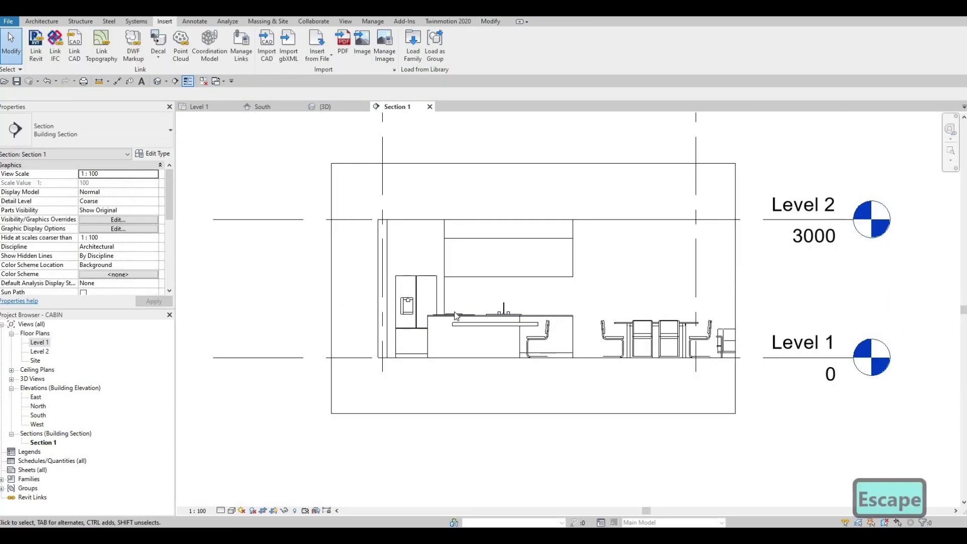
pyautogui.scroll(4, 454, 319)
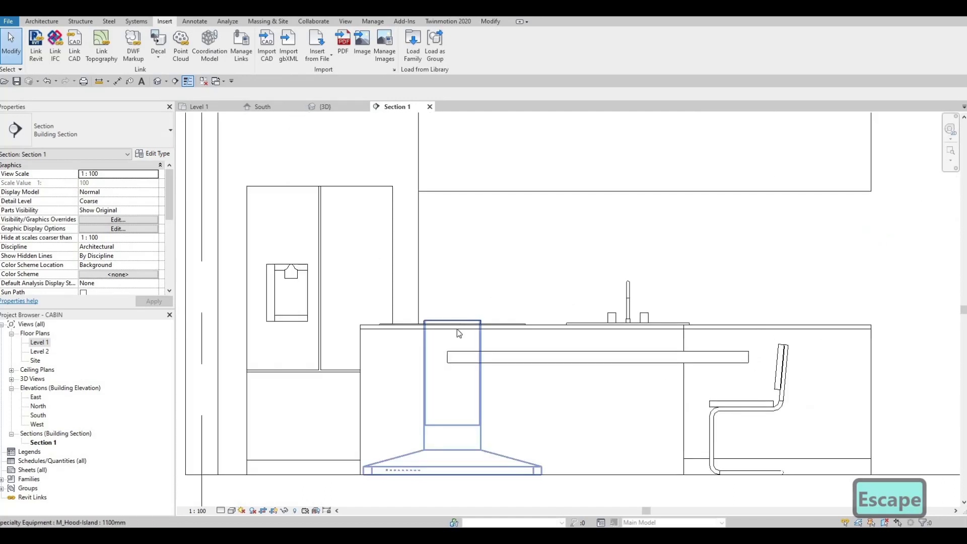
# Use MV to move the island hood up to the Level 2 line.
pyautogui.click(457, 308)
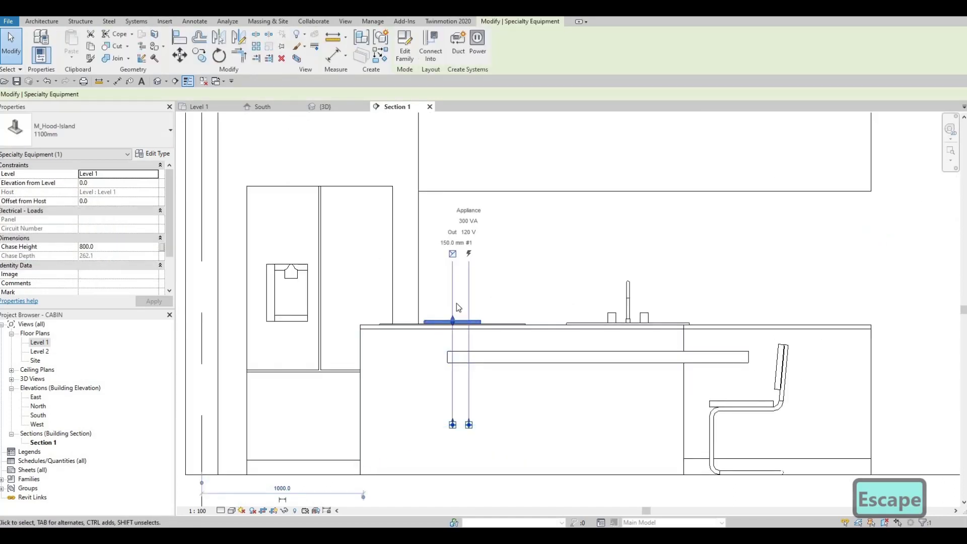
pyautogui.press('m')
pyautogui.press('v')
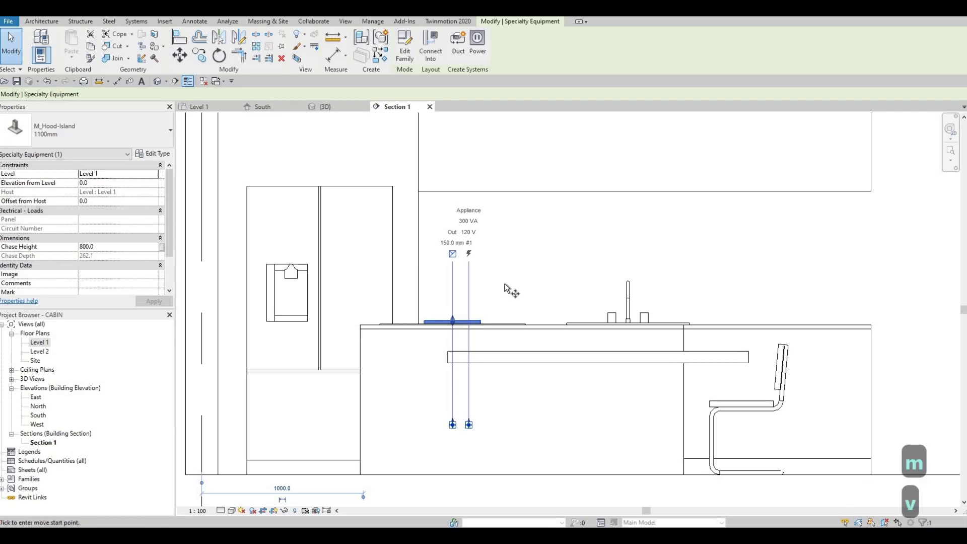
pyautogui.click(505, 284)
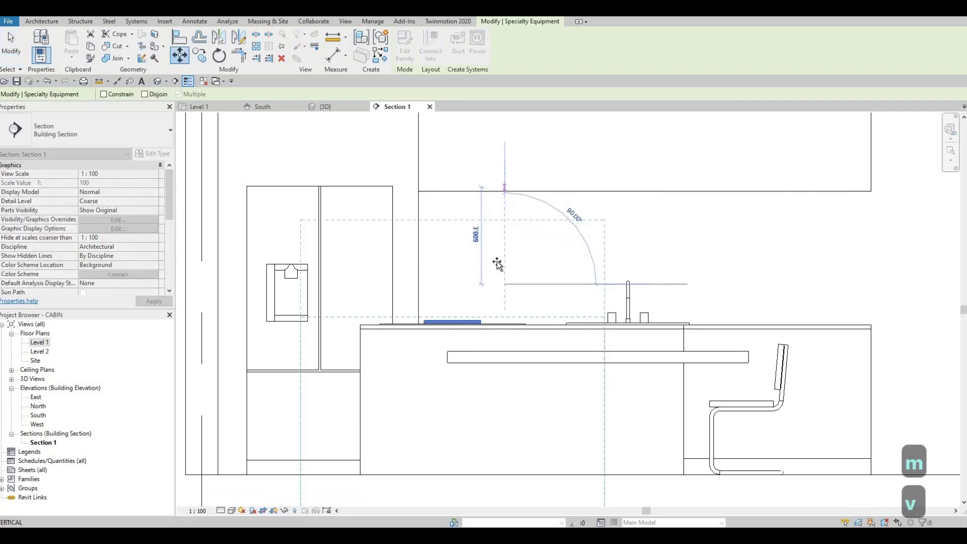
pyautogui.moveTo(497, 262); pyautogui.dragTo(497, 320, button='middle')
pyautogui.scroll(-2, 498, 321)
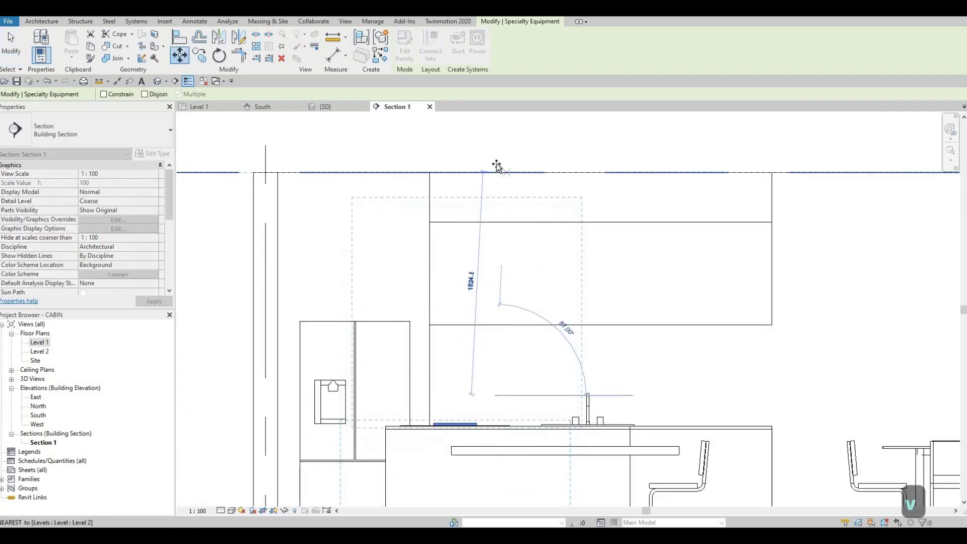
pyautogui.click(477, 207)
pyautogui.press('Escape')
pyautogui.press('Escape')
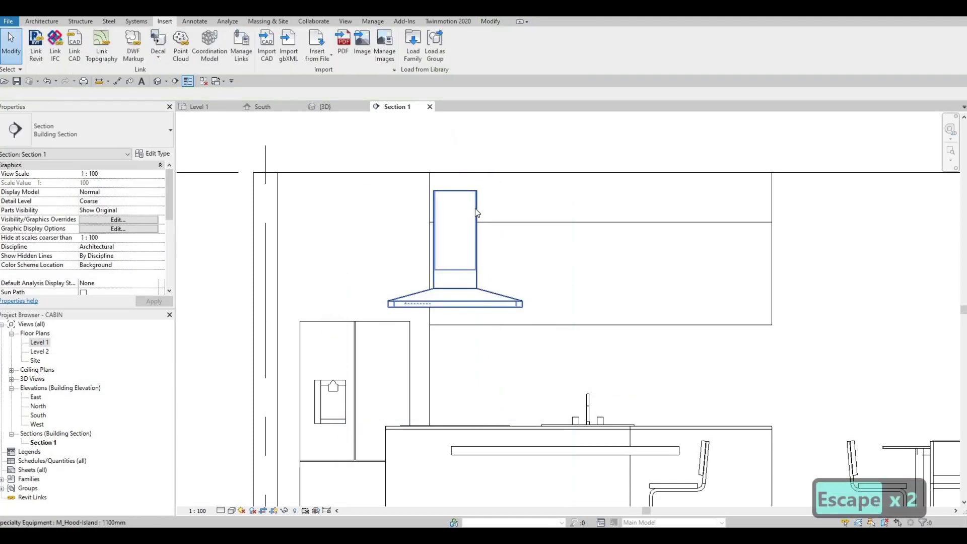
# Nudge the range hood until its elevation reads 1915.
pyautogui.click(475, 207)
pyautogui.press('Up')
pyautogui.press('Up')
pyautogui.press('Up')
pyautogui.press('Up')
pyautogui.press('Up')
pyautogui.press('Up')
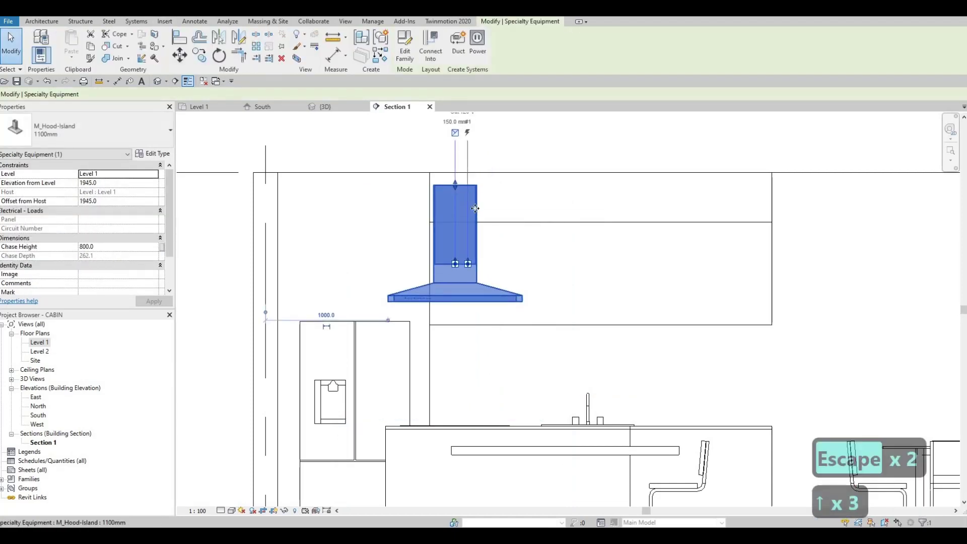
pyautogui.press('Up')
pyautogui.press('Up')
pyautogui.press('Up')
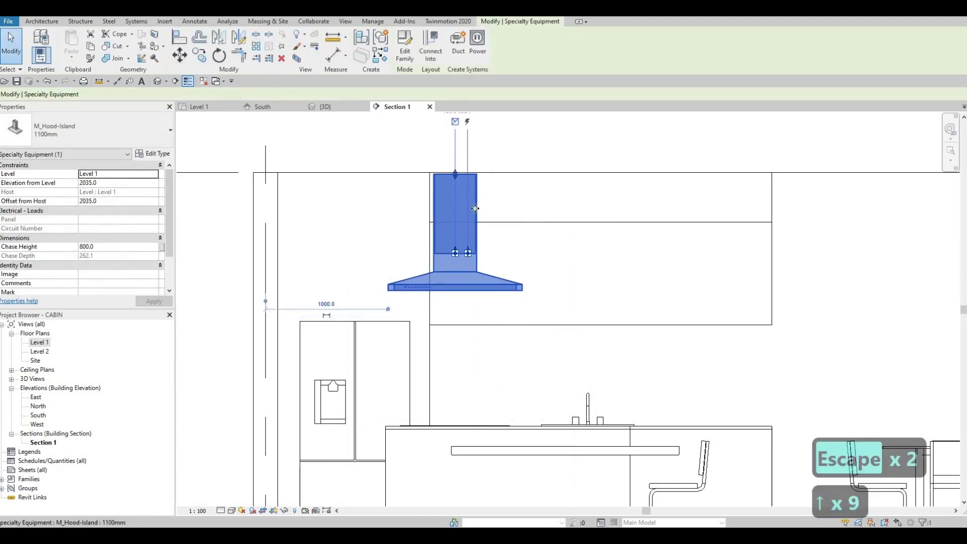
pyautogui.press('Down')
pyautogui.press('Down')
pyautogui.press('Down')
pyautogui.press('Down')
pyautogui.press('Down')
pyautogui.press('Down')
pyautogui.press('Down')
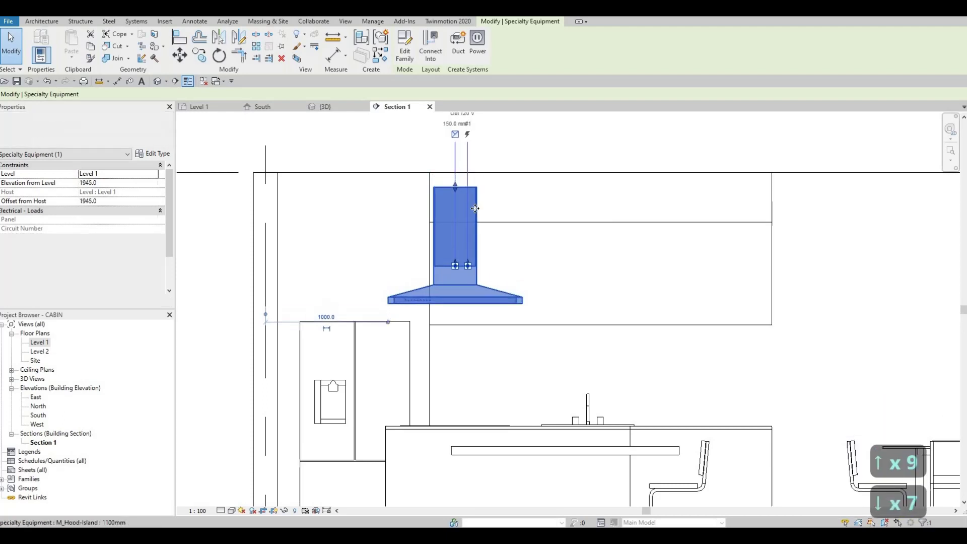
pyautogui.press('Down')
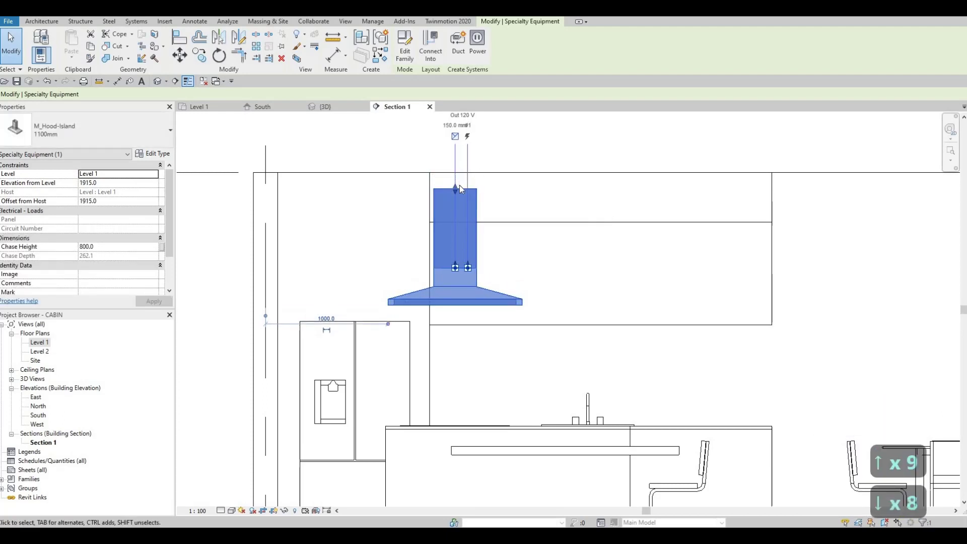
# Stretch the hood chase up to Level 2 and reframe the kitchen view.
pyautogui.scroll(5, 459, 189)
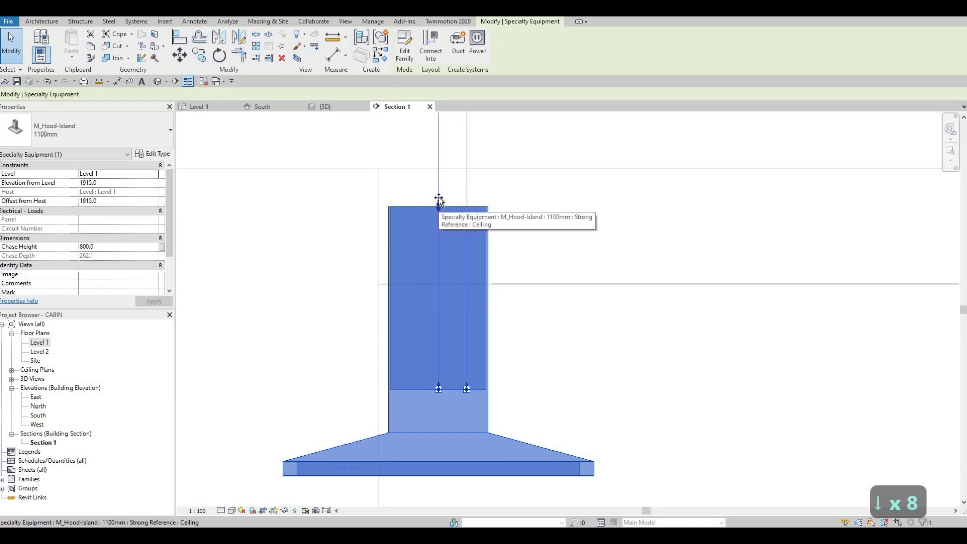
pyautogui.moveTo(438, 201); pyautogui.dragTo(439, 174)
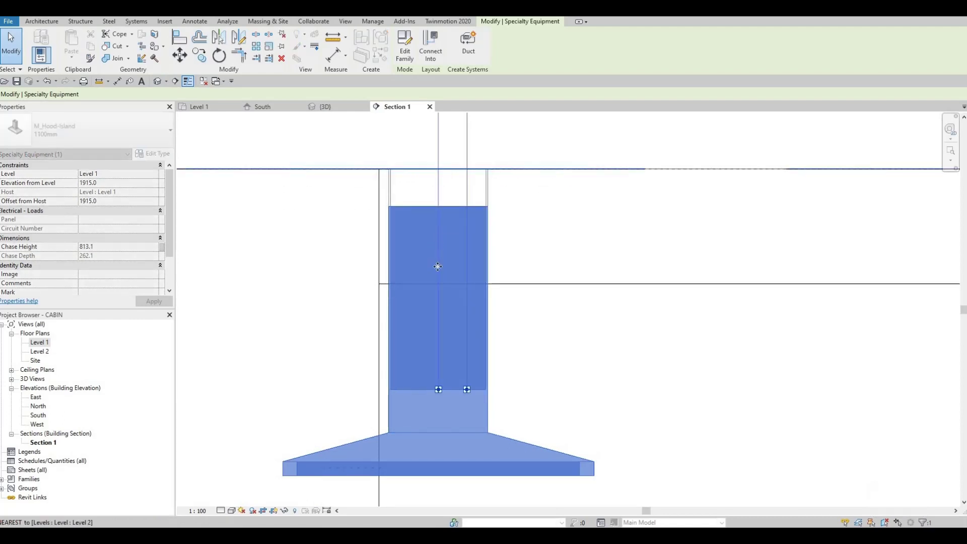
pyautogui.scroll(-4, 458, 253)
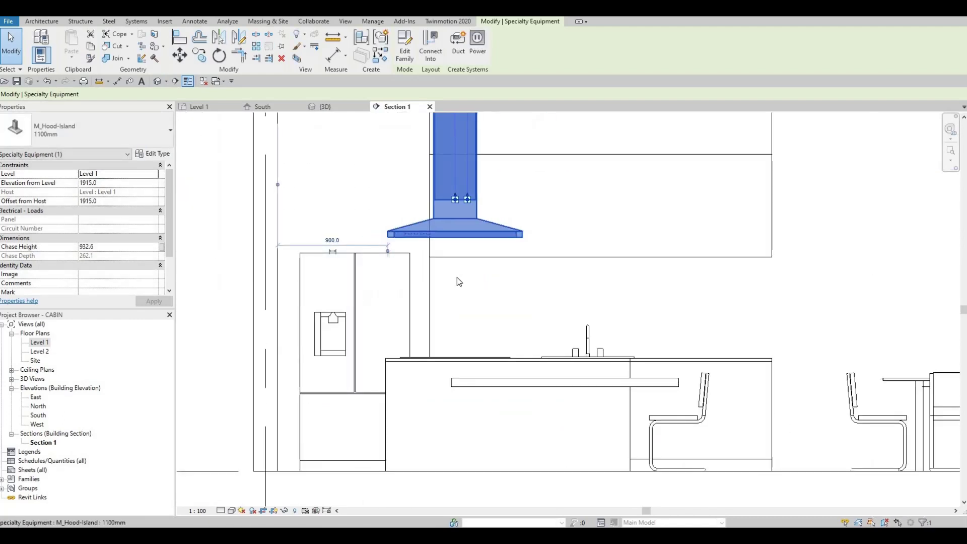
pyautogui.moveTo(459, 281); pyautogui.dragTo(460, 292, button='middle')
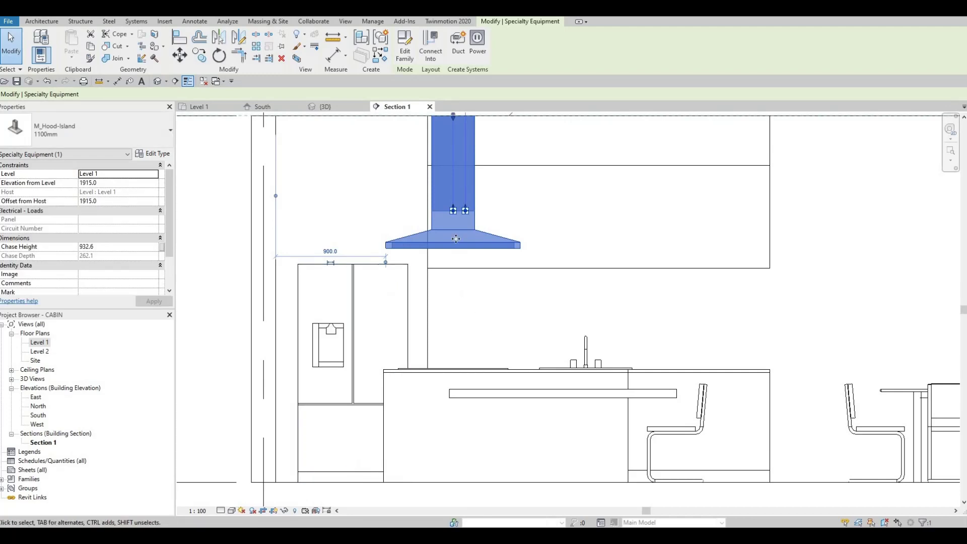
pyautogui.scroll(-3, 521, 258)
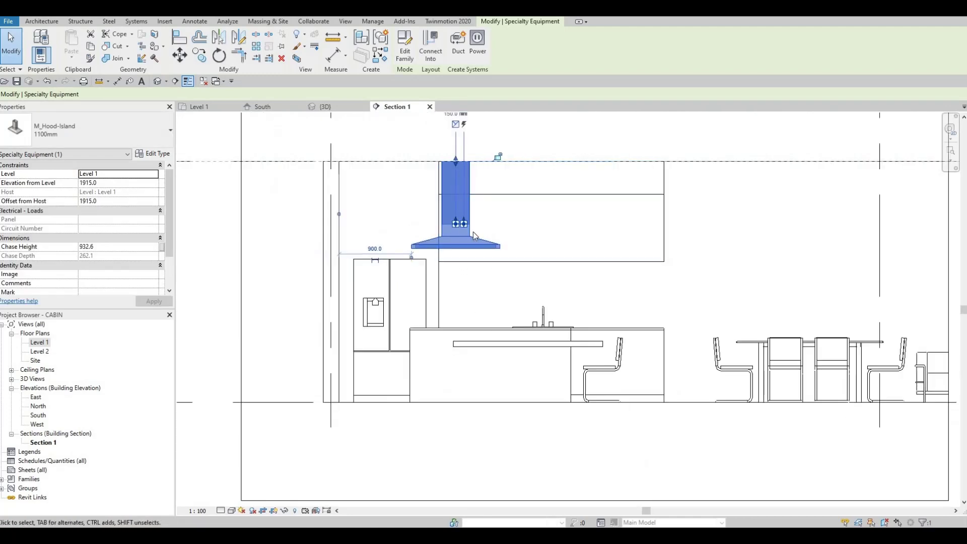
pyautogui.moveTo(447, 243); pyautogui.dragTo(464, 270, button='middle')
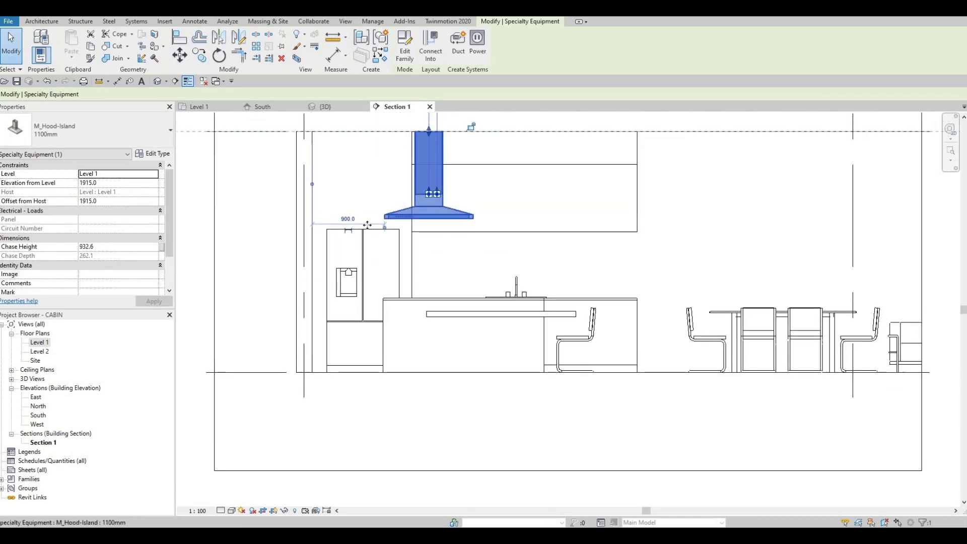
pyautogui.moveTo(287, 174); pyautogui.dragTo(286, 207, button='middle')
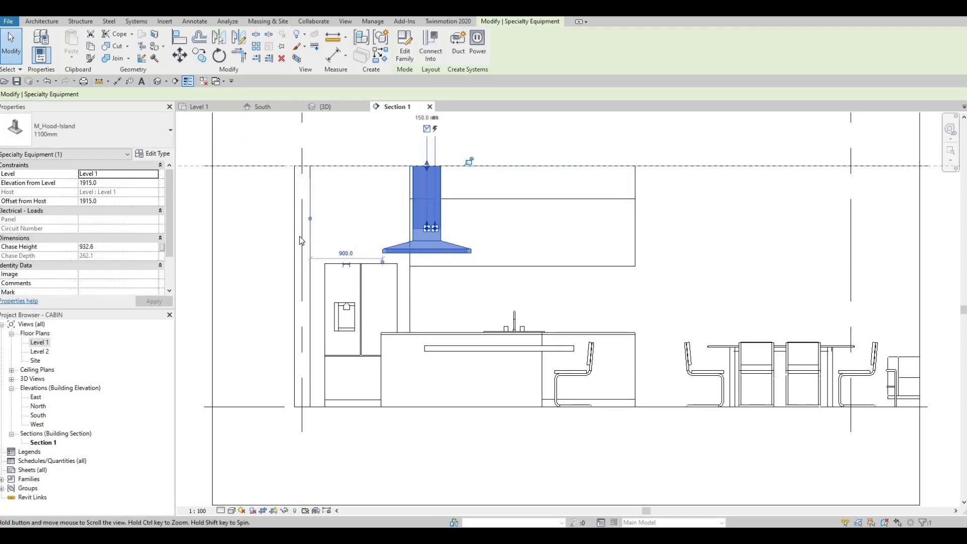
pyautogui.scroll(-1, 201, 194)
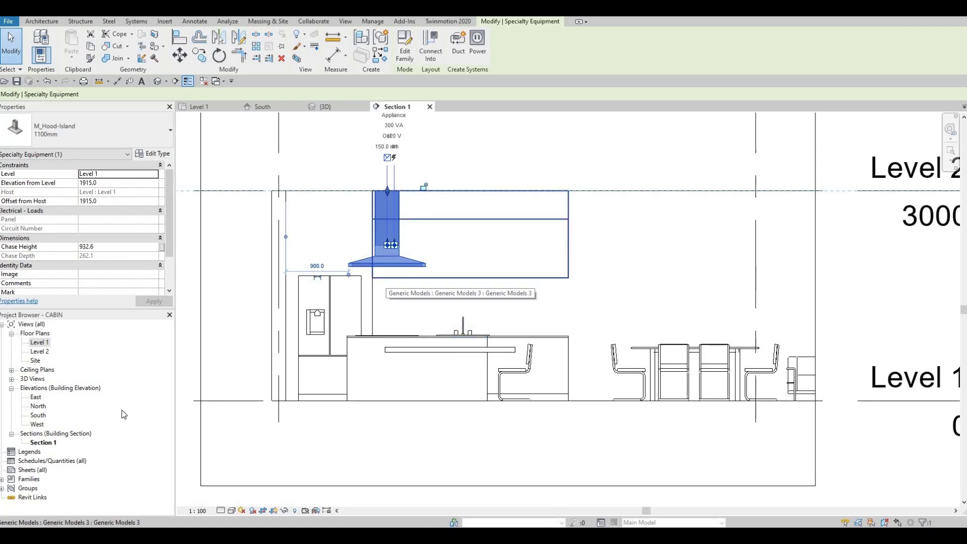
pyautogui.doubleClick(41, 343)
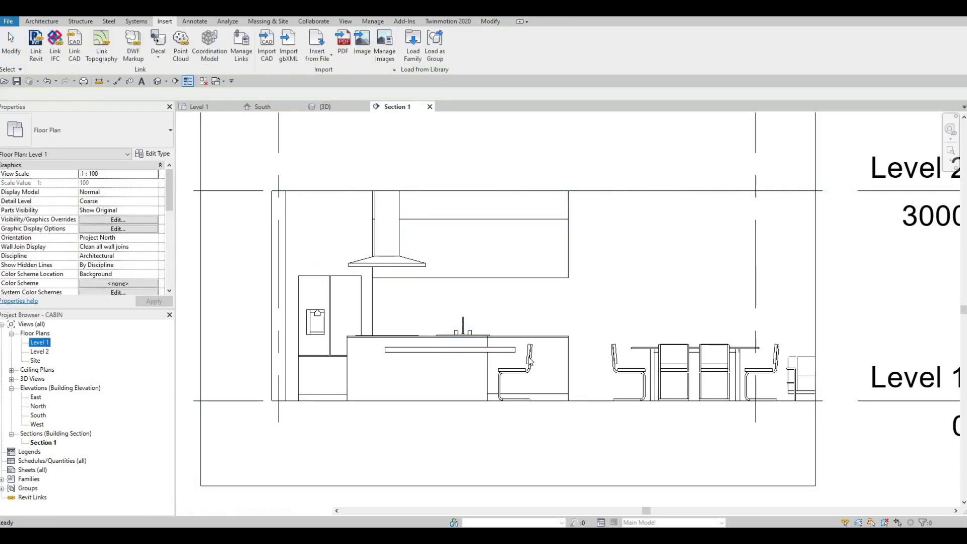
# Drag the section line off the island toward the back counter and open Section 1.
pyautogui.click(387, 363)
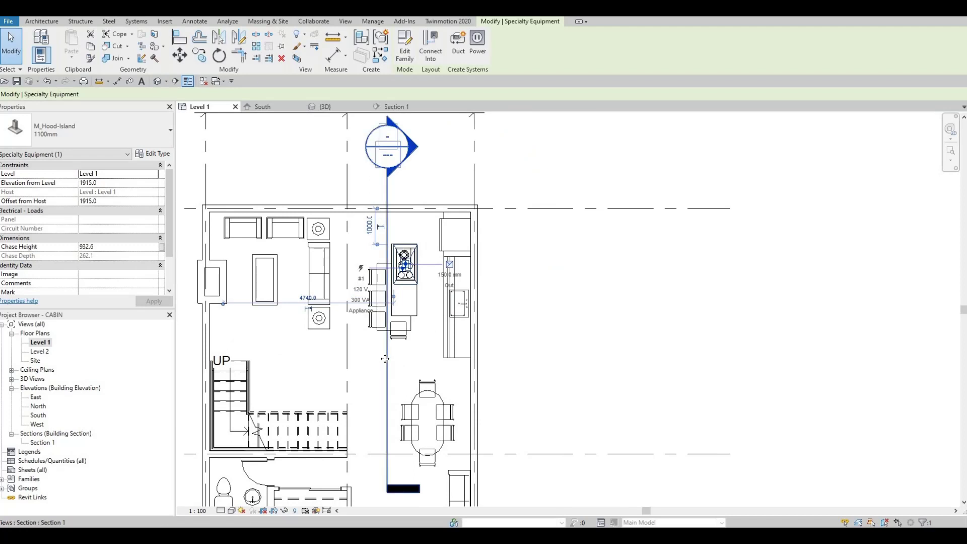
pyautogui.moveTo(406, 361); pyautogui.dragTo(447, 359)
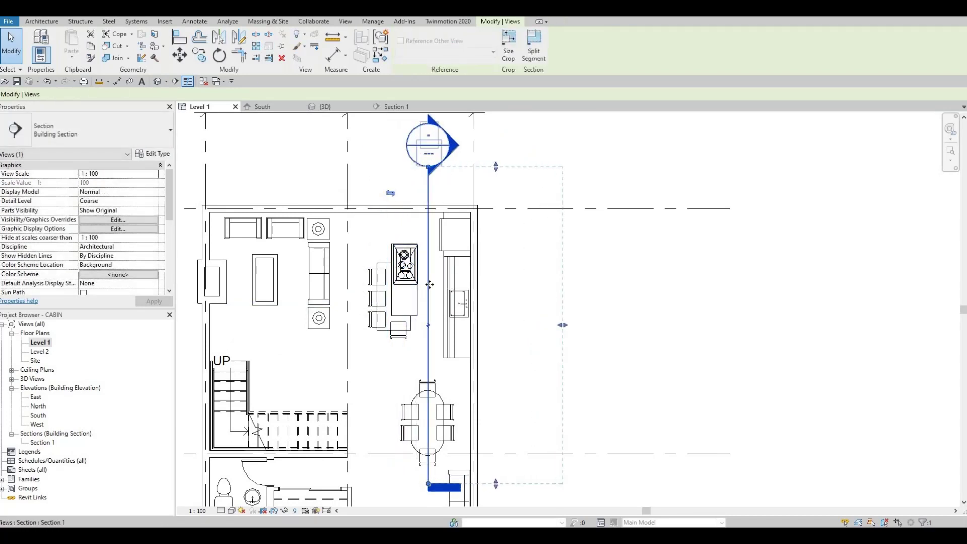
pyautogui.press('Escape')
pyautogui.press('Escape')
pyautogui.doubleClick(457, 148)
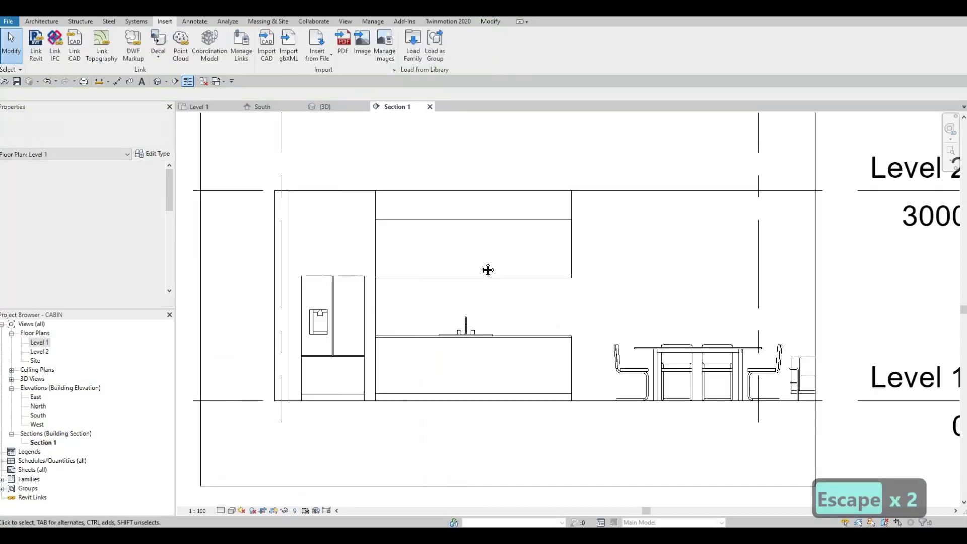
pyautogui.scroll(3, 404, 391)
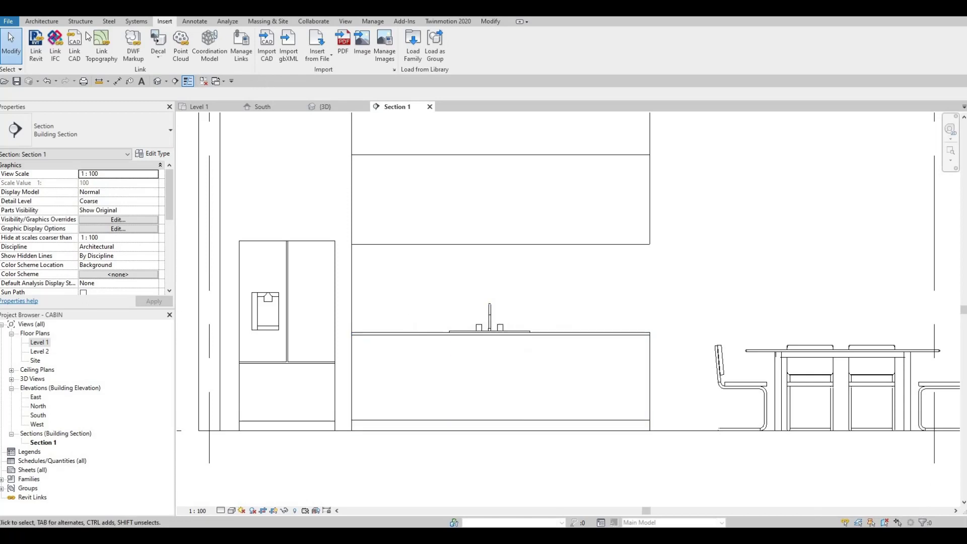
# Create a new in-place Generic Models component with the default name.
pyautogui.click(28, 22)
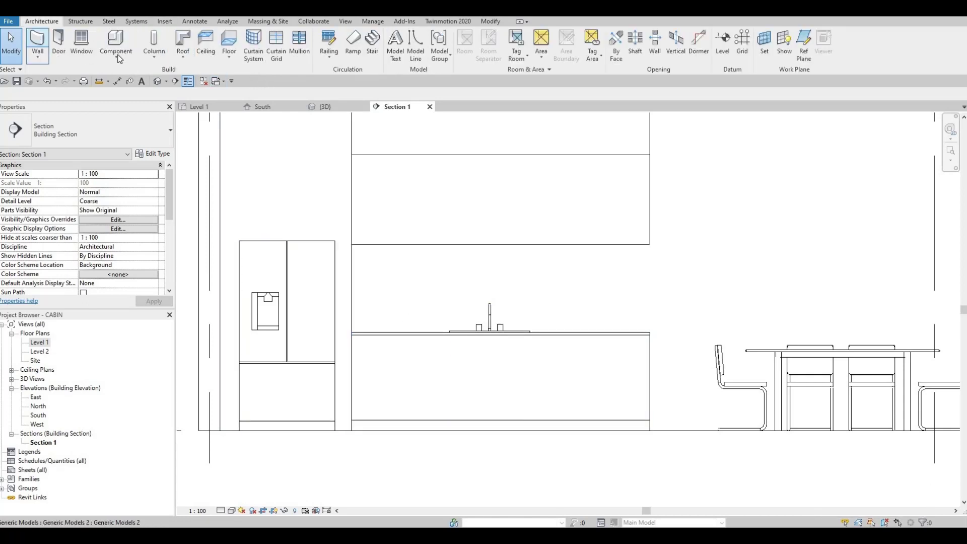
pyautogui.click(115, 54)
pyautogui.click(134, 97)
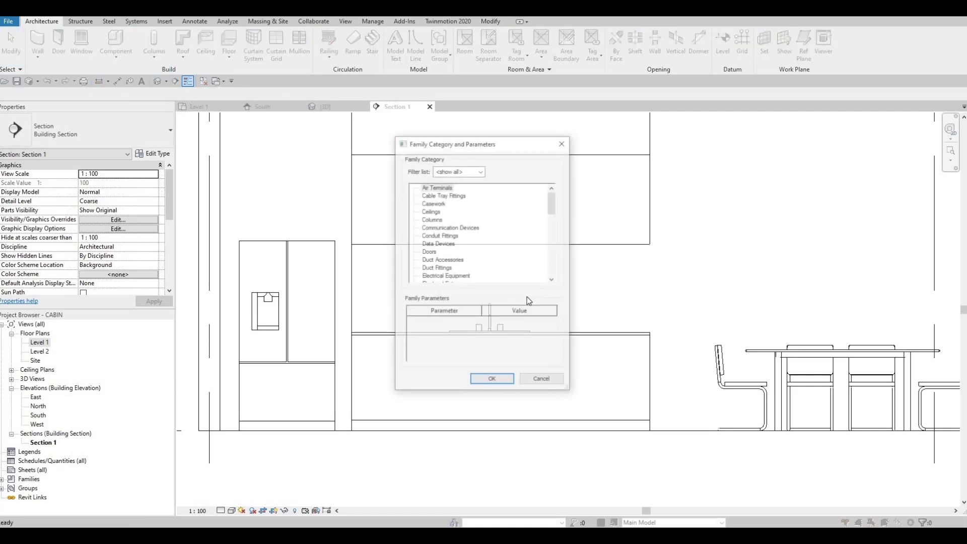
pyautogui.scroll(-4, 437, 280)
pyautogui.click(437, 277)
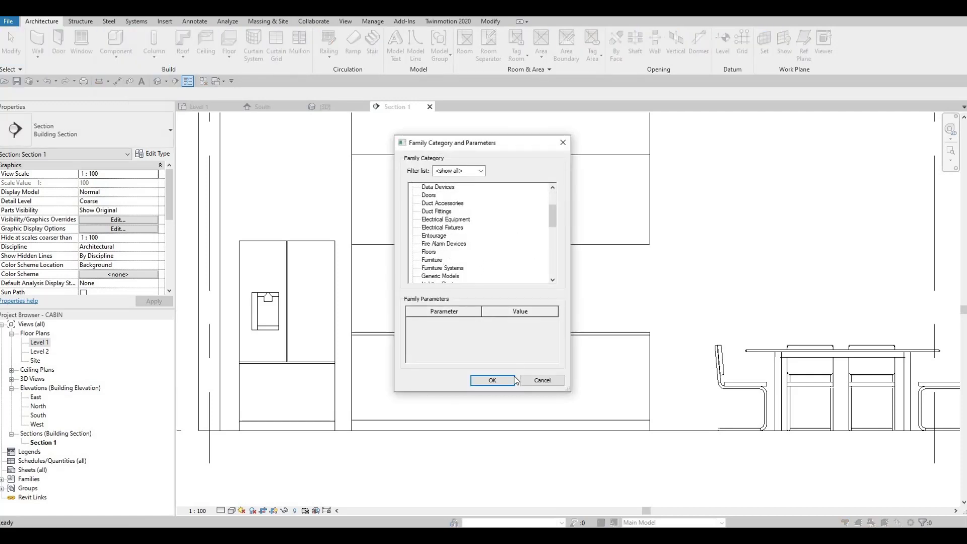
pyautogui.click(492, 381)
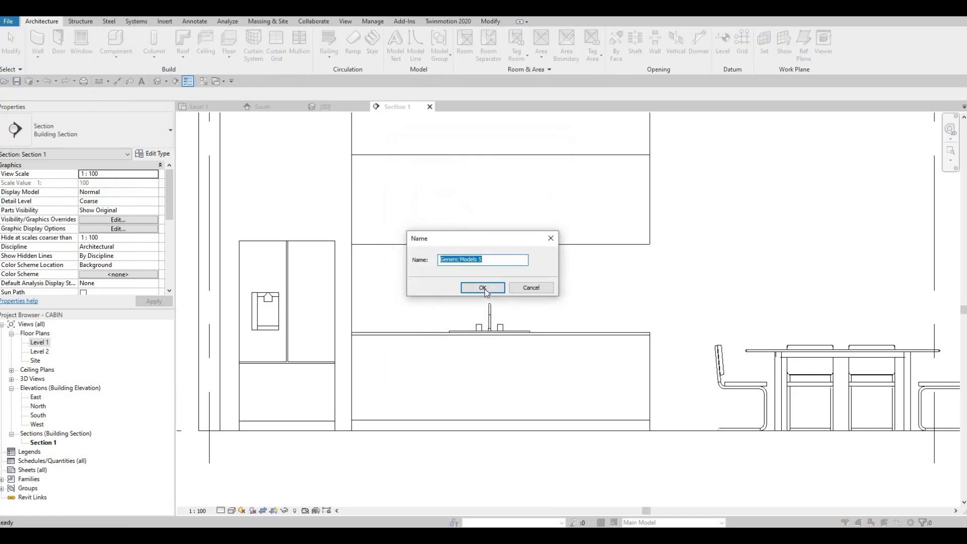
pyautogui.click(491, 290)
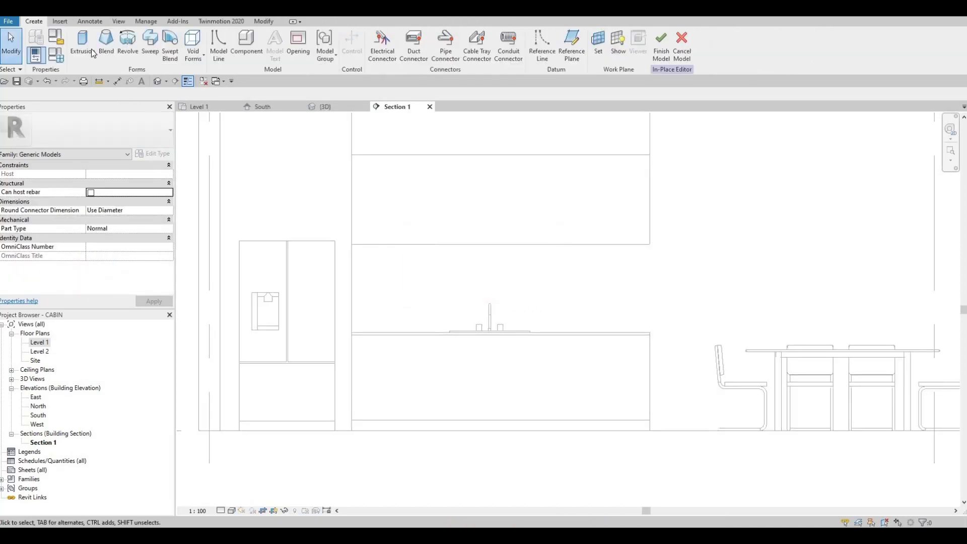
# Start an extrusion sketched on the upper cabinet's front face.
pyautogui.click(92, 53)
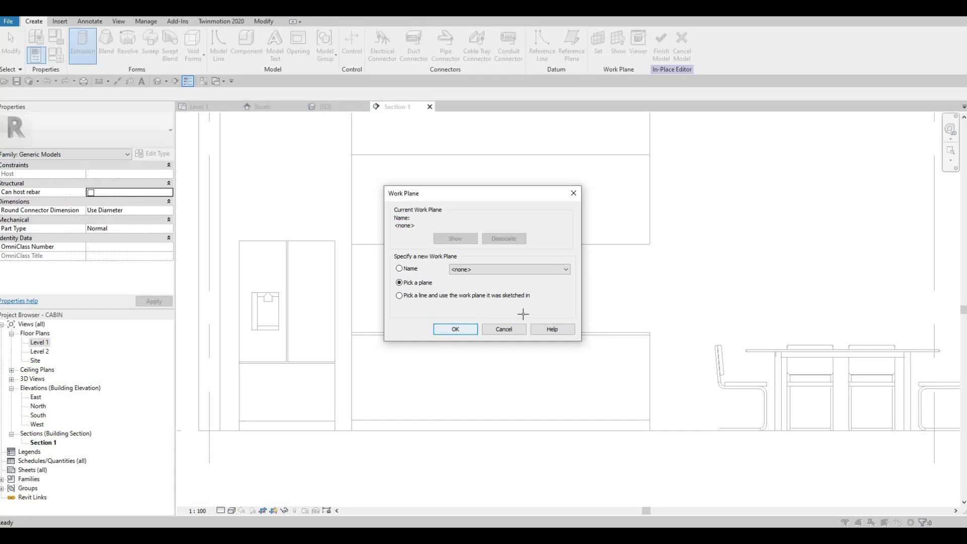
pyautogui.press('Return')
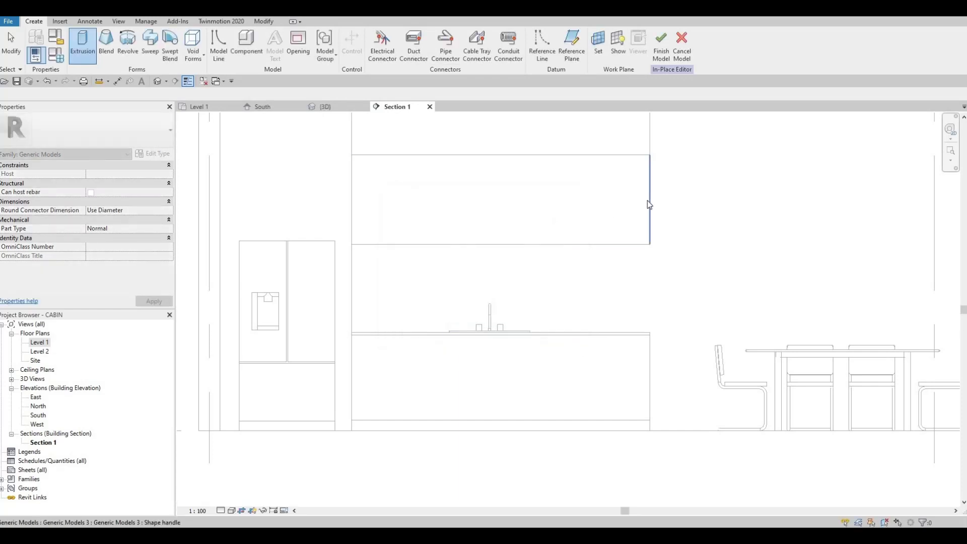
pyautogui.click(455, 194)
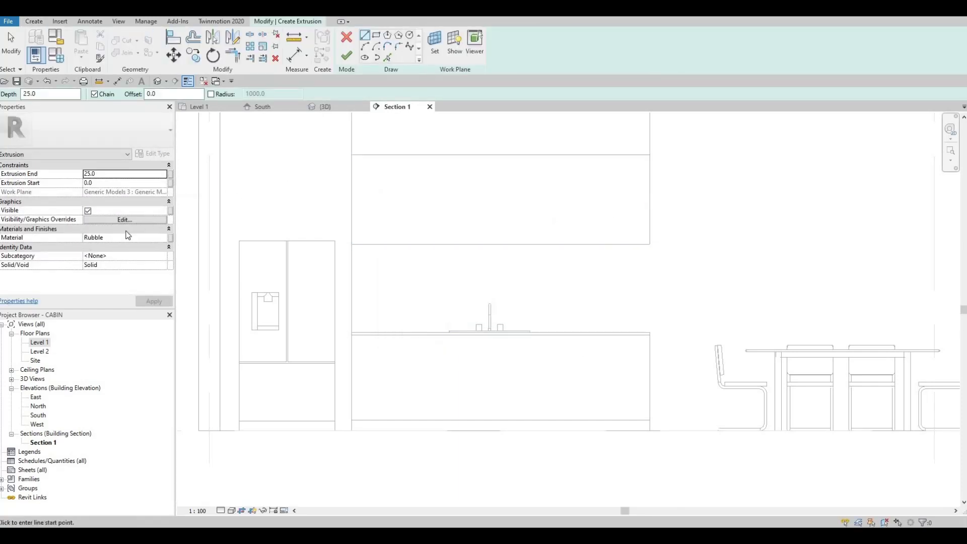
# Set the extrusion material to Maple - Semigloss from AEC Materials > Wood.
pyautogui.click(161, 237)
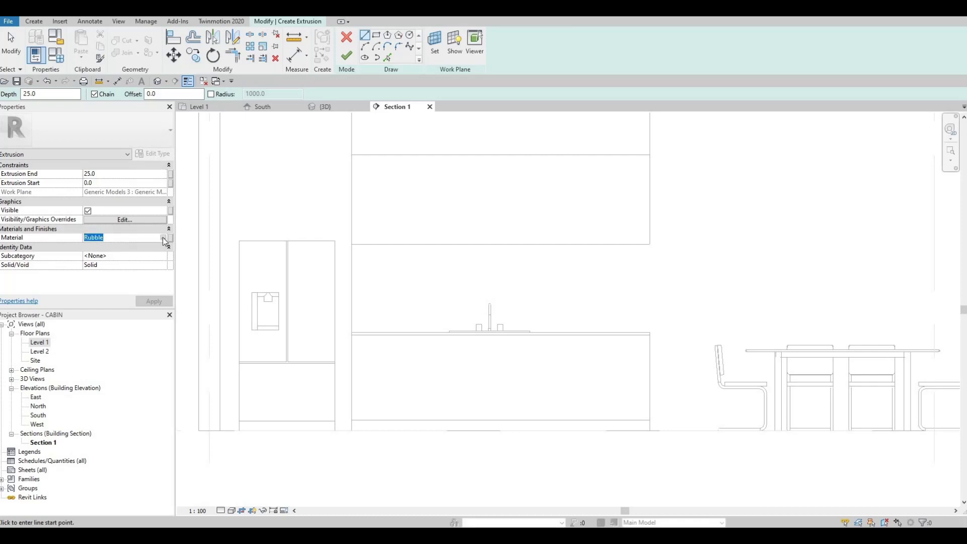
pyautogui.click(163, 237)
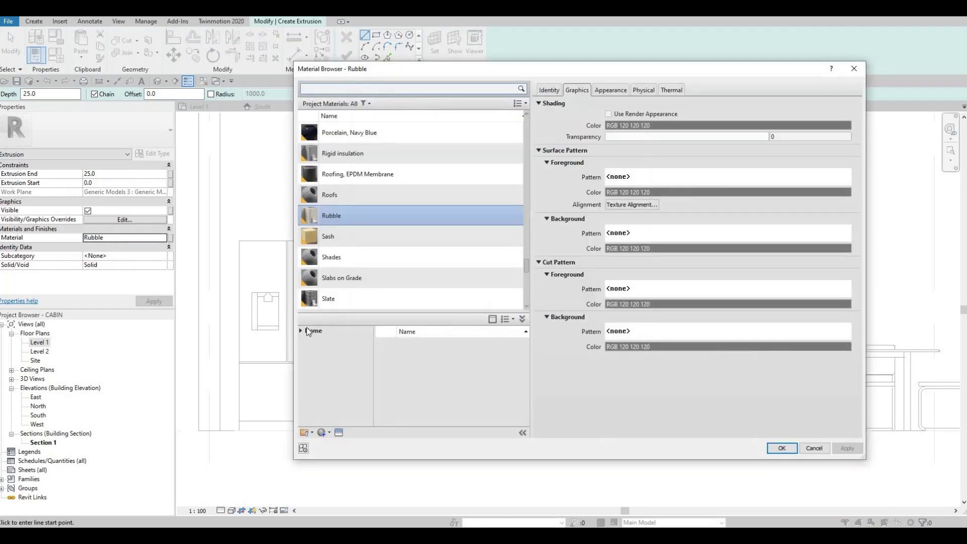
pyautogui.click(300, 331)
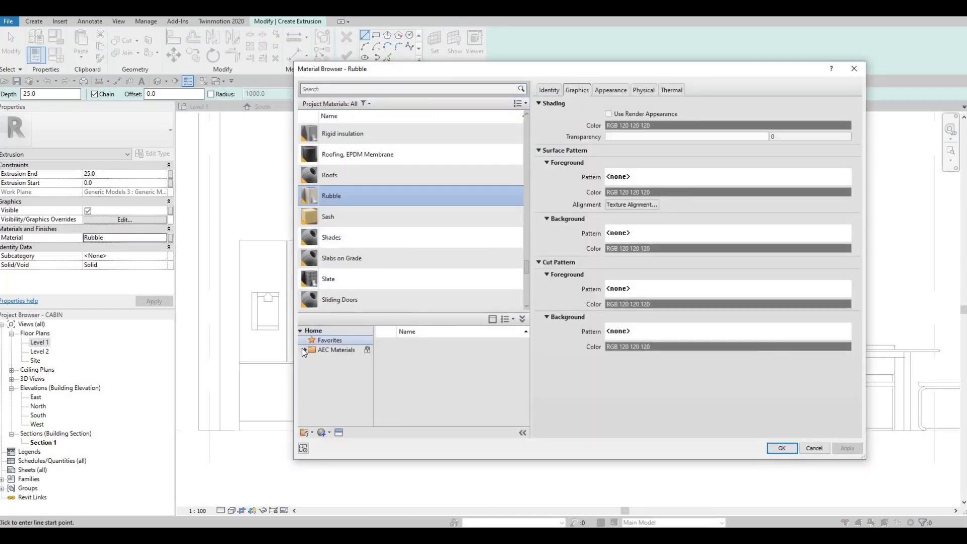
pyautogui.click(318, 349)
pyautogui.click(305, 349)
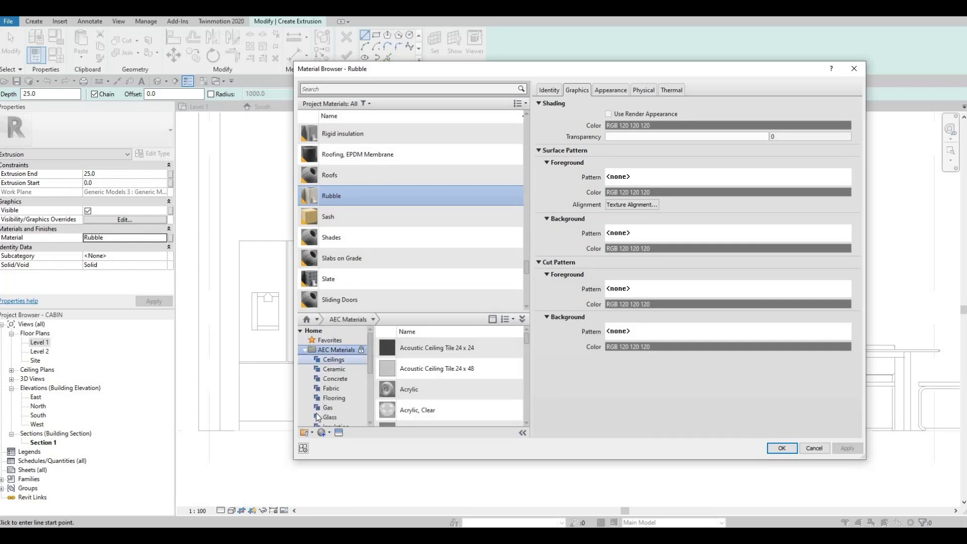
pyautogui.scroll(-4, 316, 399)
pyautogui.scroll(-6, 456, 371)
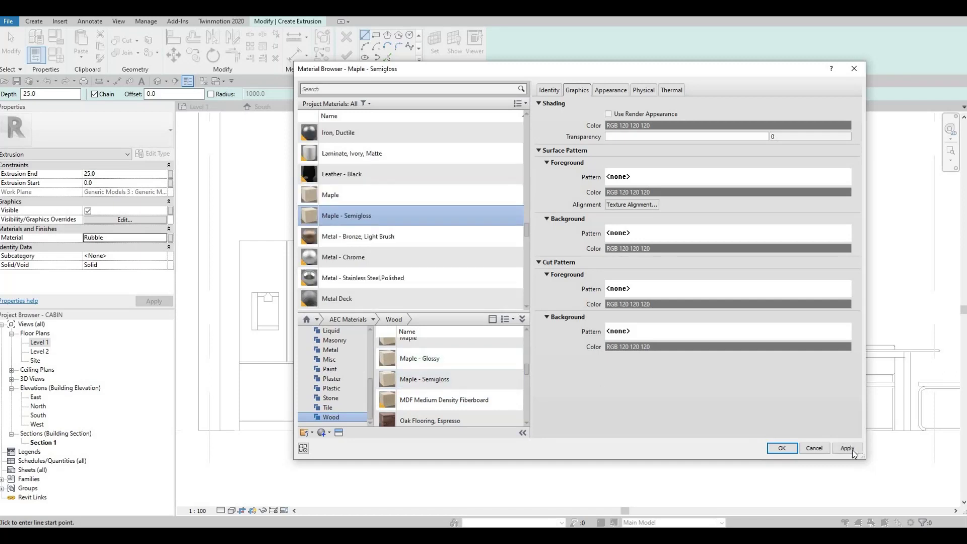
pyautogui.click(780, 447)
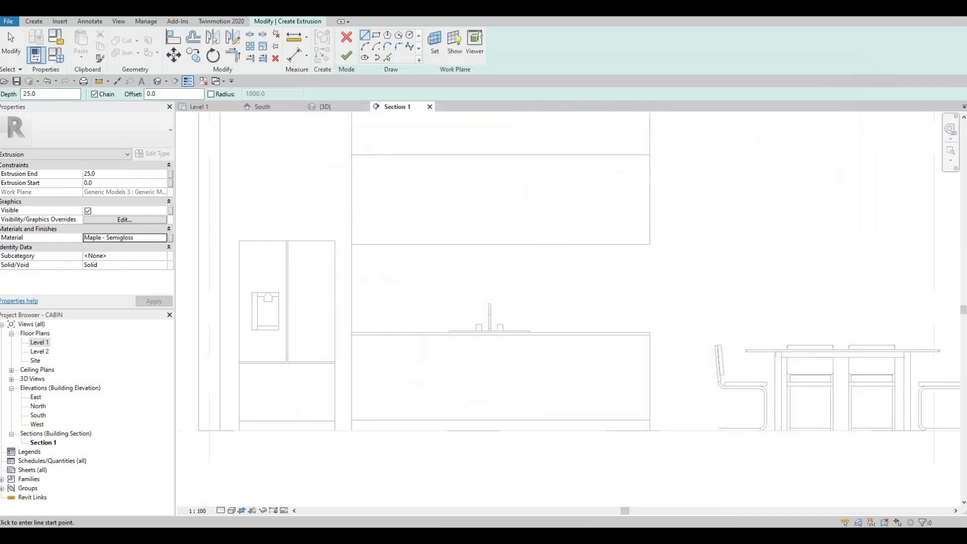
# Sketch a rectangle corner to corner over the upper cabinet front.
pyautogui.click(376, 35)
pyautogui.scroll(2, 345, 164)
pyautogui.click(337, 164)
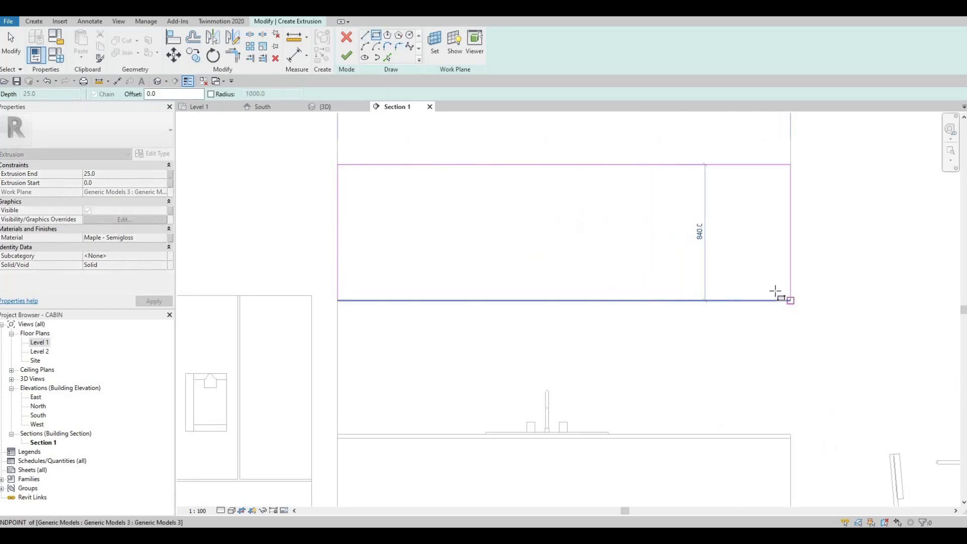
pyautogui.click(789, 301)
pyautogui.press('Escape')
pyautogui.press('Escape')
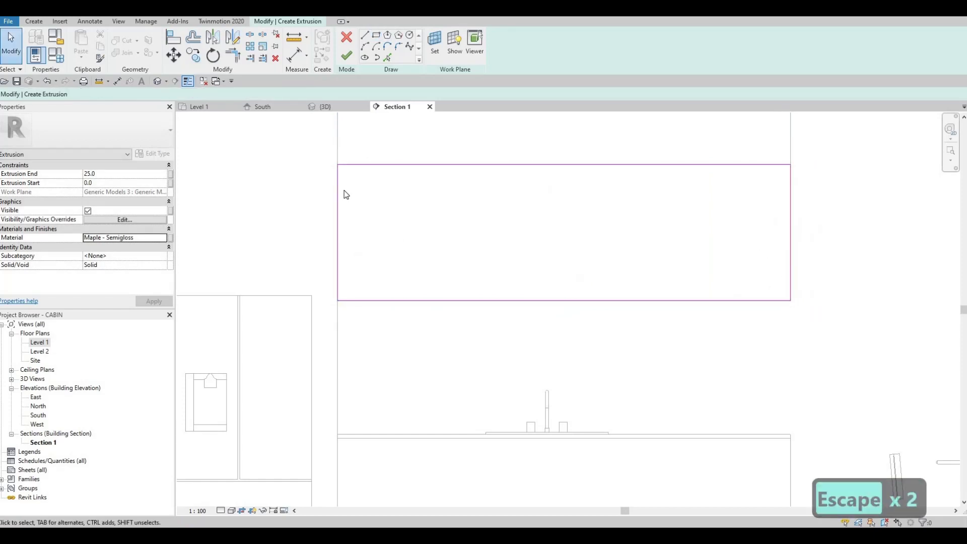
# Nudge the rectangle's left, top and right edges inward by 10.
pyautogui.click(336, 194)
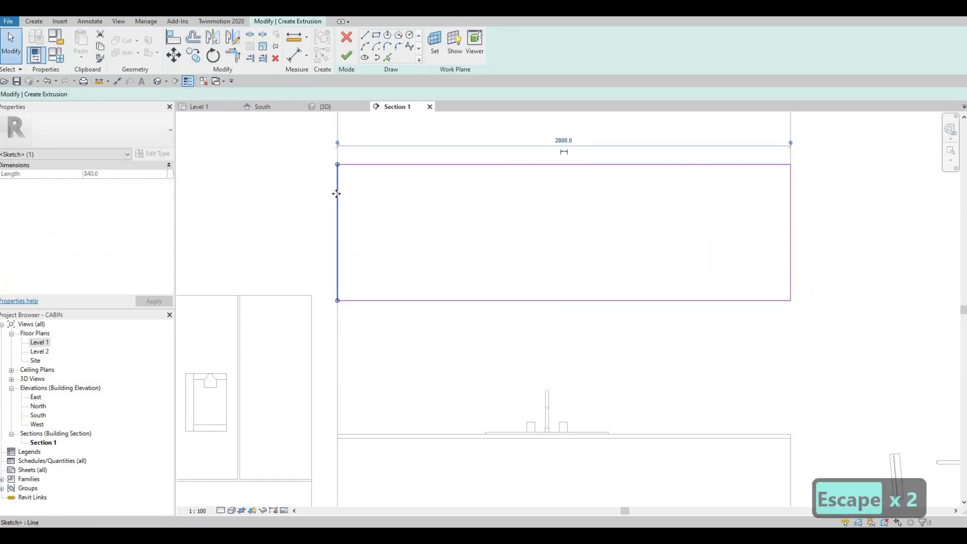
pyautogui.press('Right')
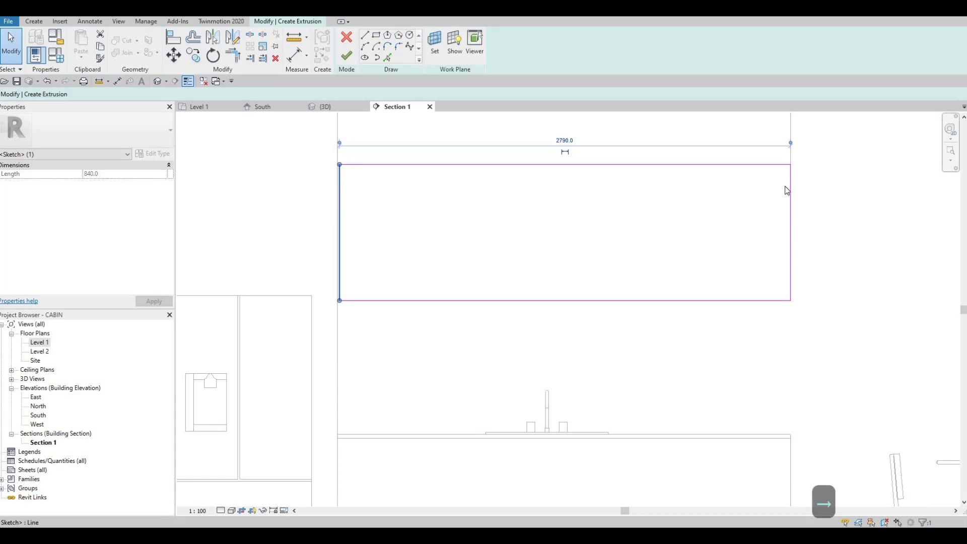
pyautogui.click(697, 167)
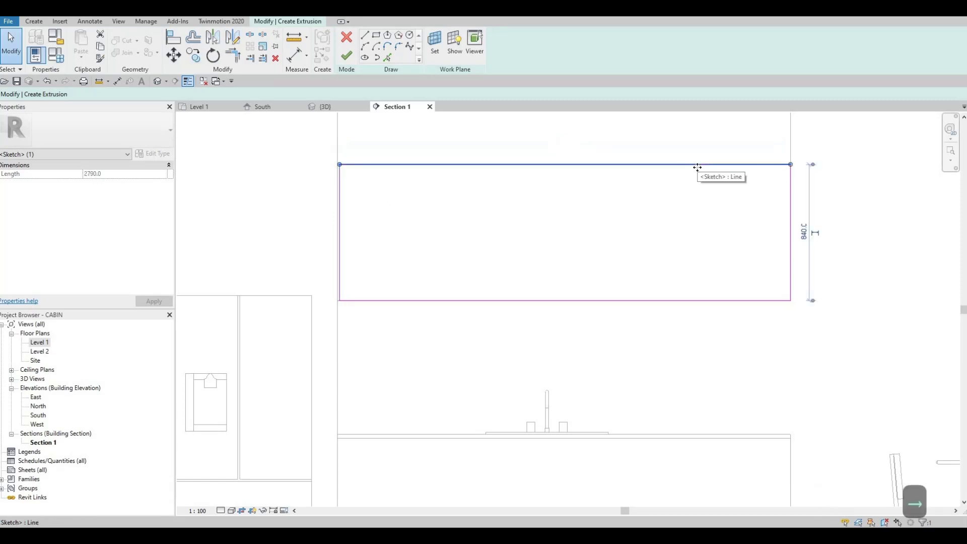
pyautogui.press('Down')
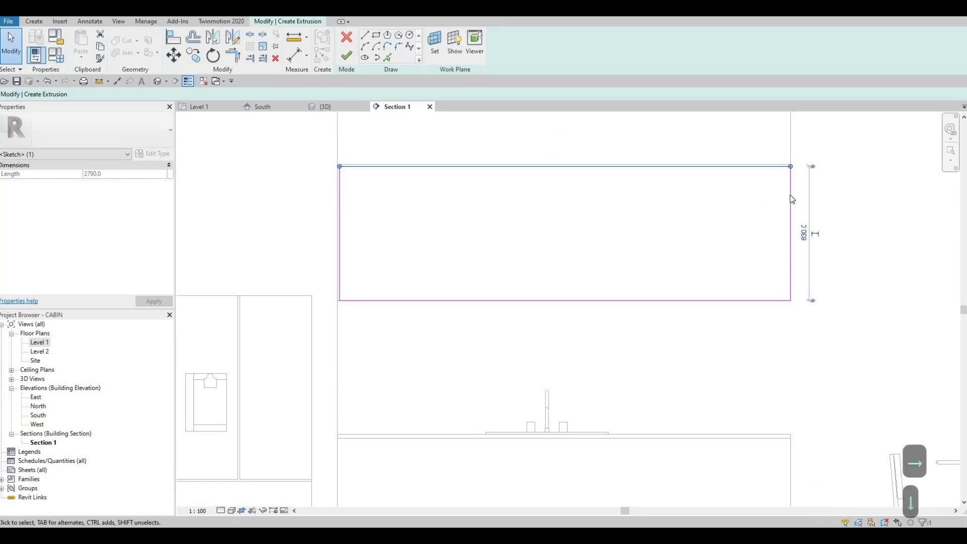
pyautogui.click(791, 200)
pyautogui.press('Left')
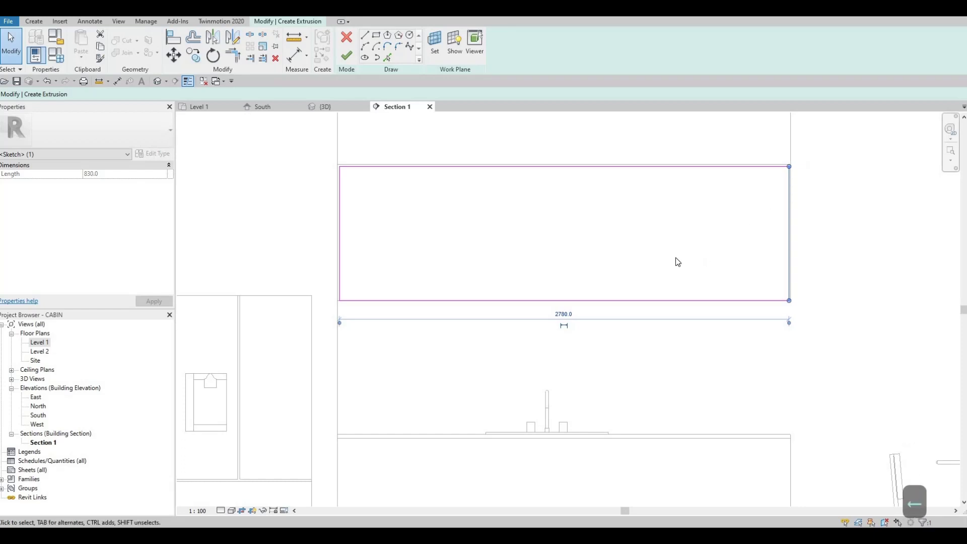
pyautogui.scroll(1, 678, 262)
pyautogui.press('Escape')
pyautogui.press('Escape')
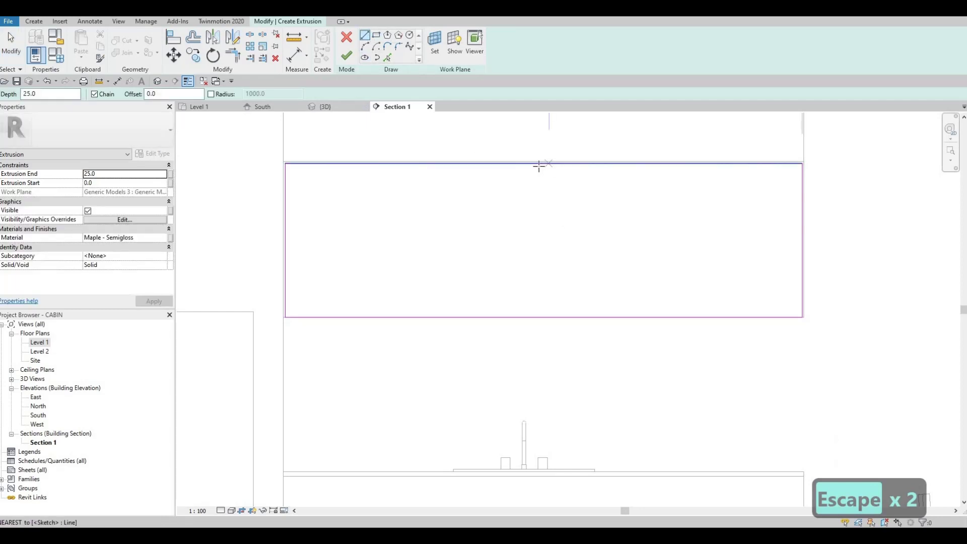
# Draw two vertical divider lines across the panel rectangle.
pyautogui.click(542, 164)
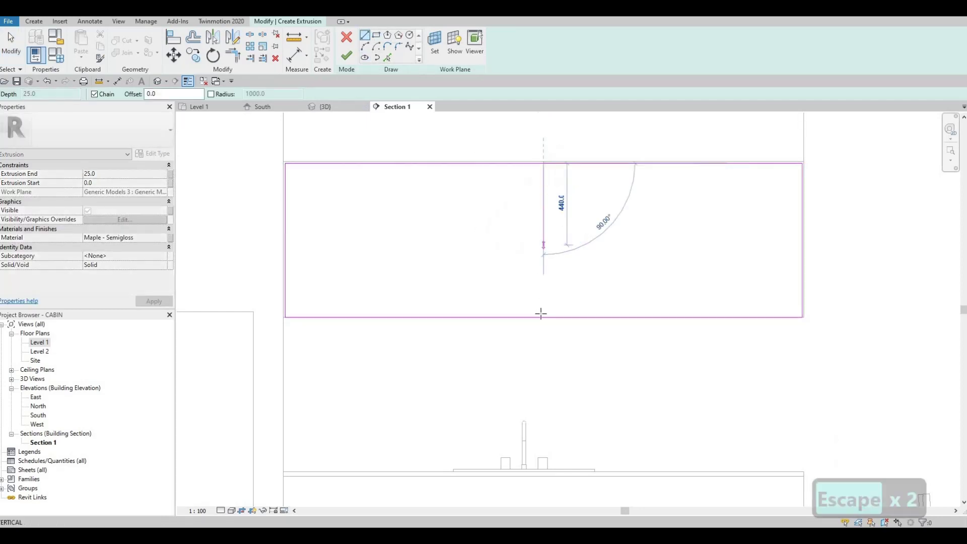
pyautogui.click(543, 317)
pyautogui.press('Escape')
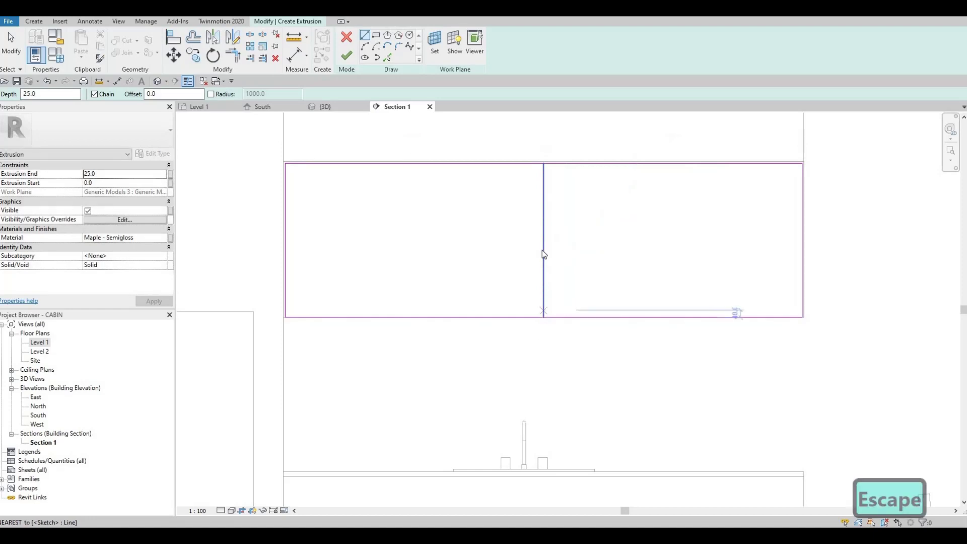
pyautogui.press('Escape')
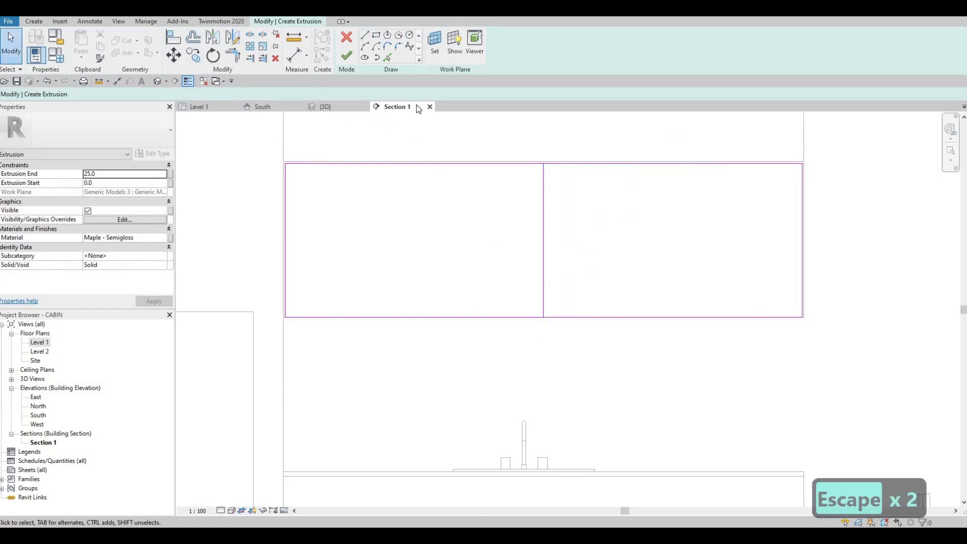
pyautogui.click(365, 37)
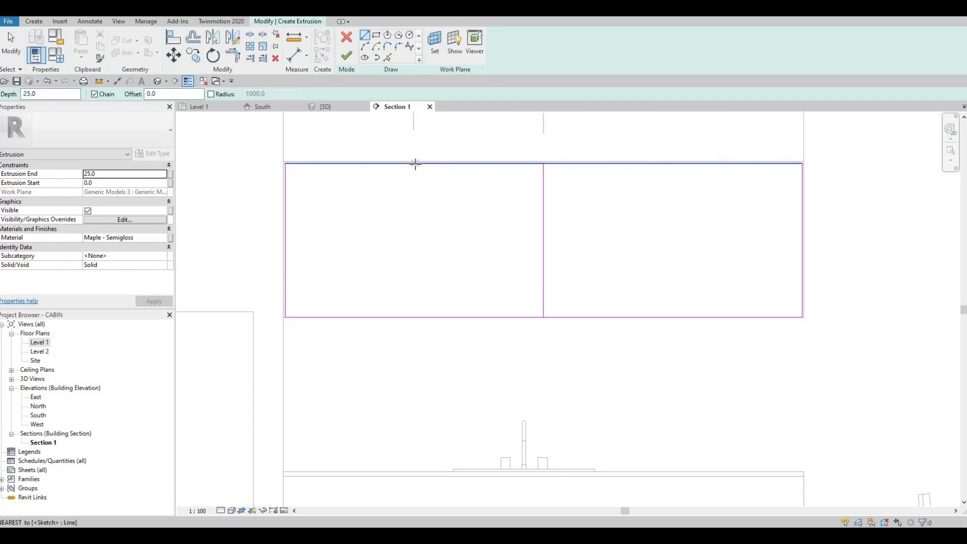
pyautogui.click(414, 163)
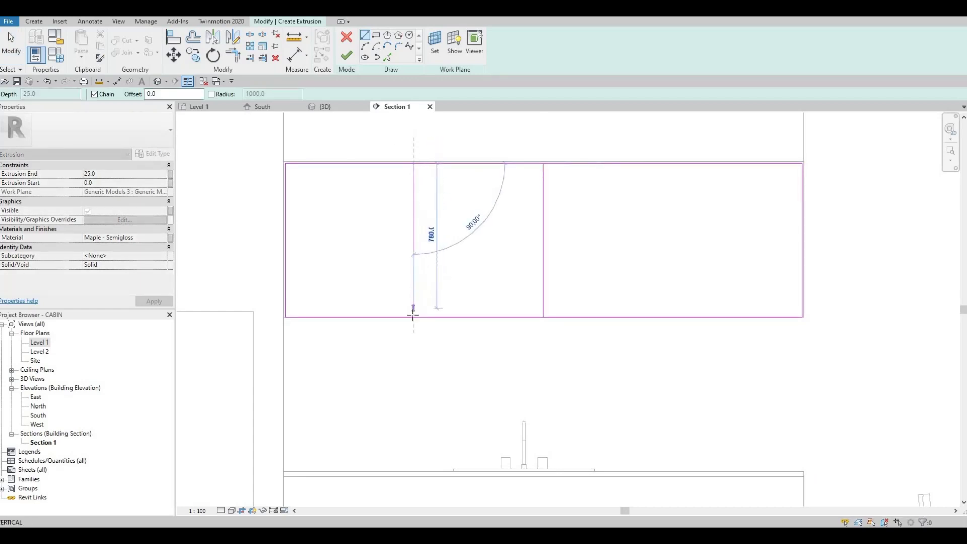
pyautogui.click(414, 317)
pyautogui.press('Escape')
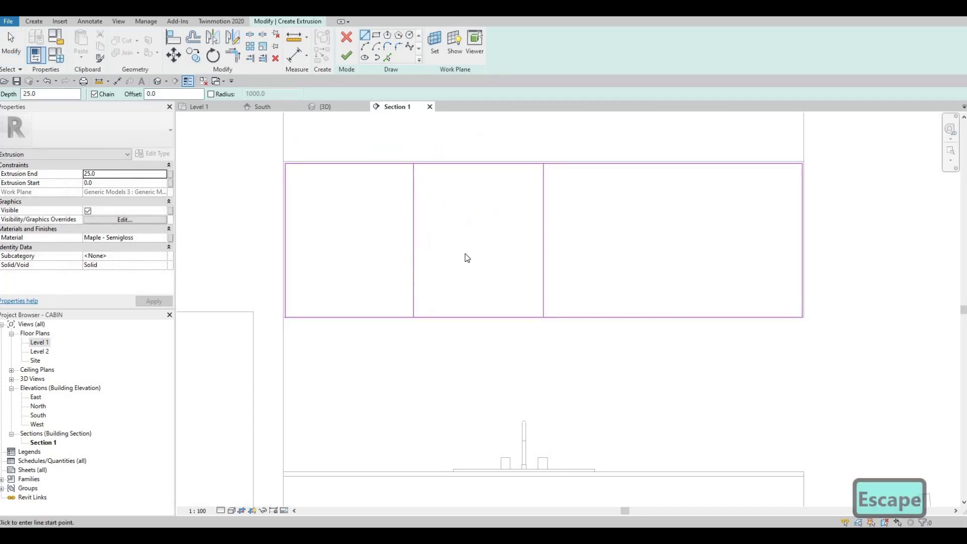
pyautogui.press('Escape')
pyautogui.press('Escape')
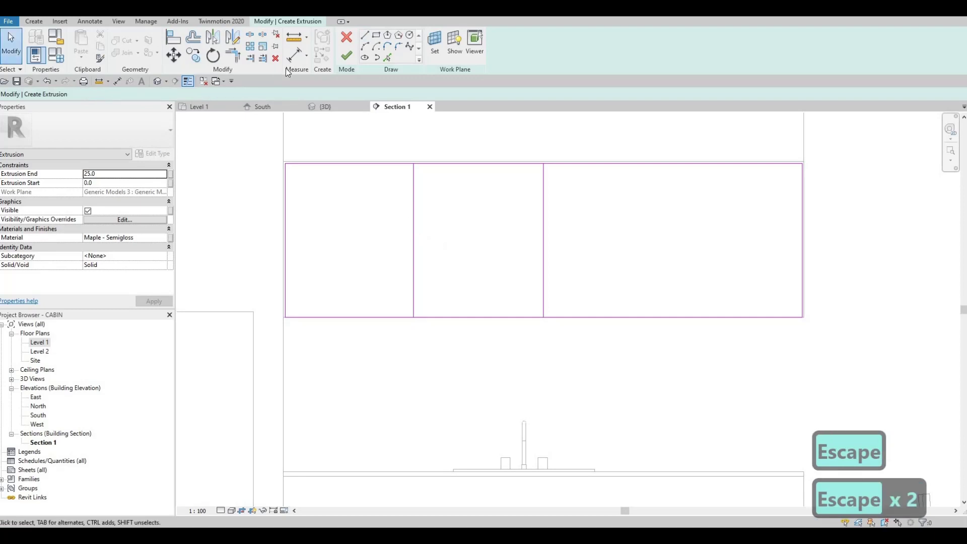
# Mirror-copy the left divider about the middle one to make a third divider.
pyautogui.click(414, 221)
pyautogui.press('d')
pyautogui.press('m')
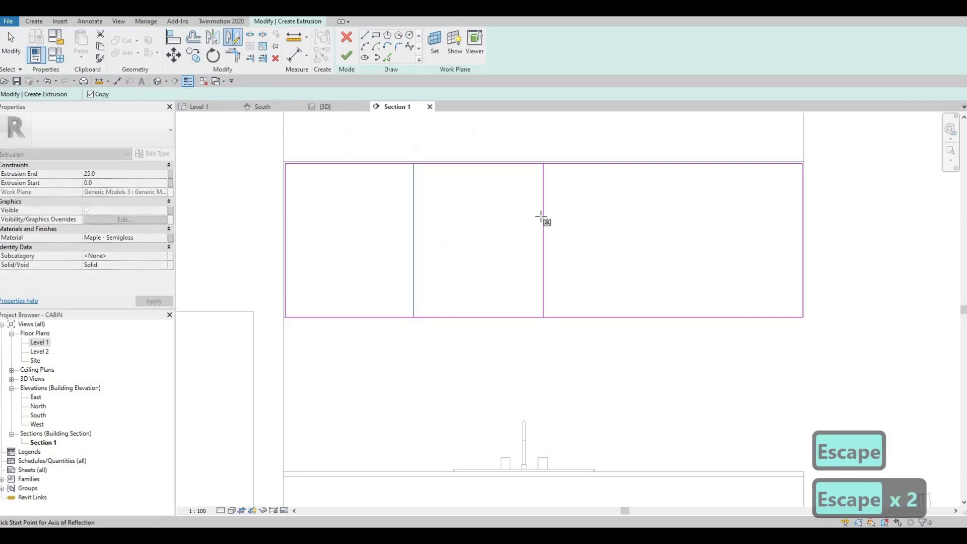
pyautogui.click(542, 215)
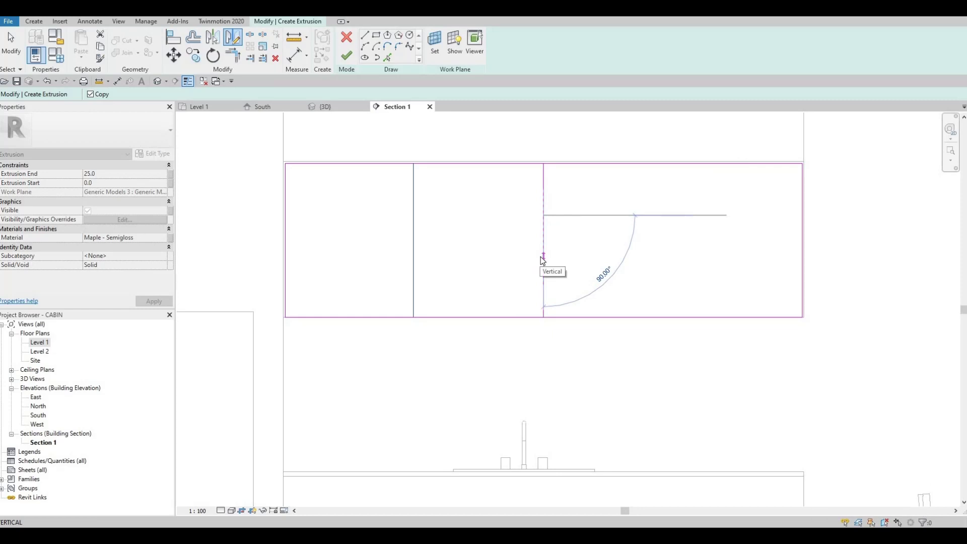
pyautogui.click(540, 258)
pyautogui.press('Escape')
pyautogui.press('Escape')
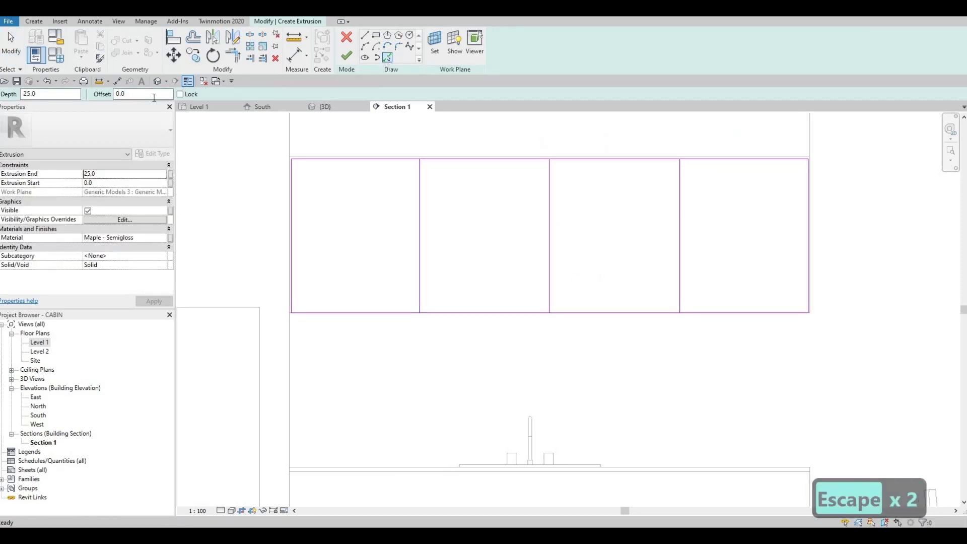
# Add a line offset 10 beside each of the three dividers.
pyautogui.doubleClick(154, 96)
pyautogui.write('10')
pyautogui.press('Return')
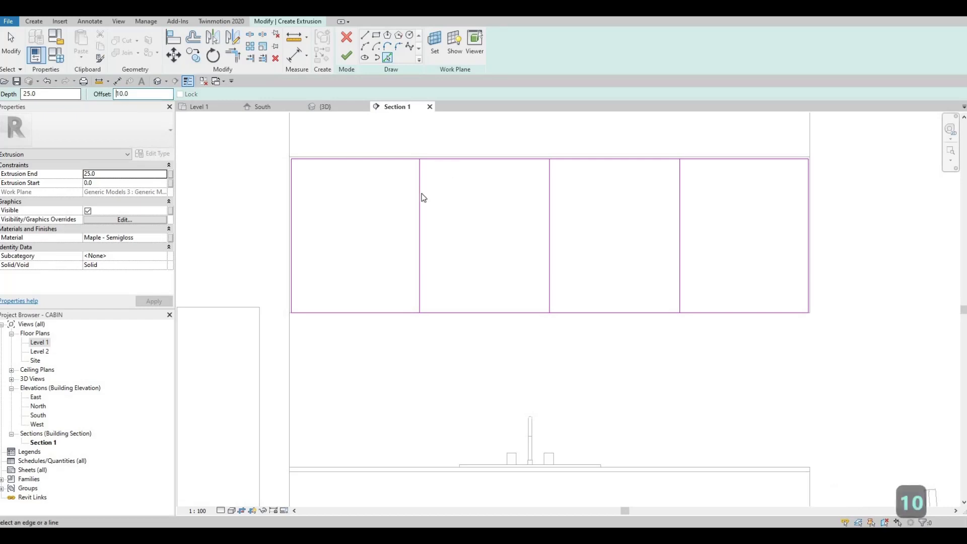
pyautogui.click(421, 196)
pyautogui.click(551, 201)
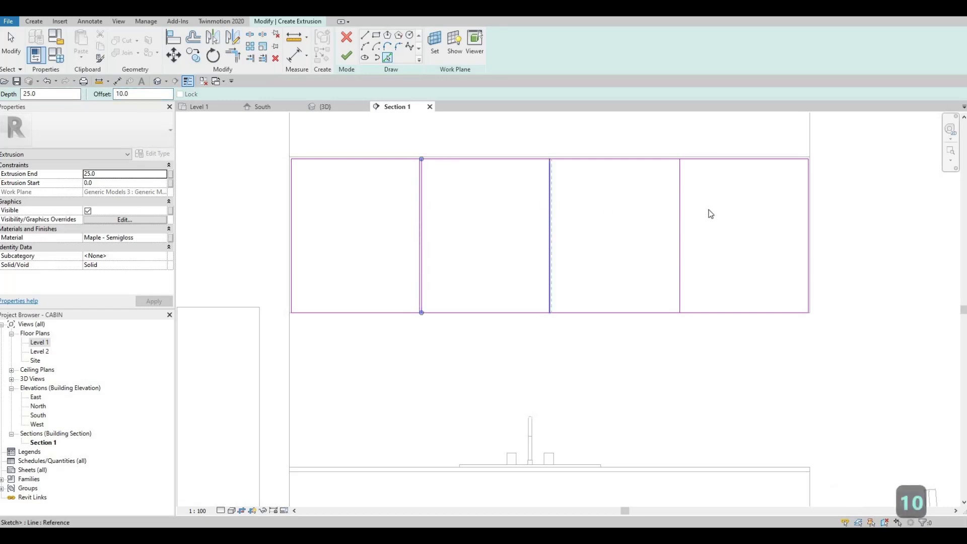
pyautogui.click(681, 210)
pyautogui.press('Escape')
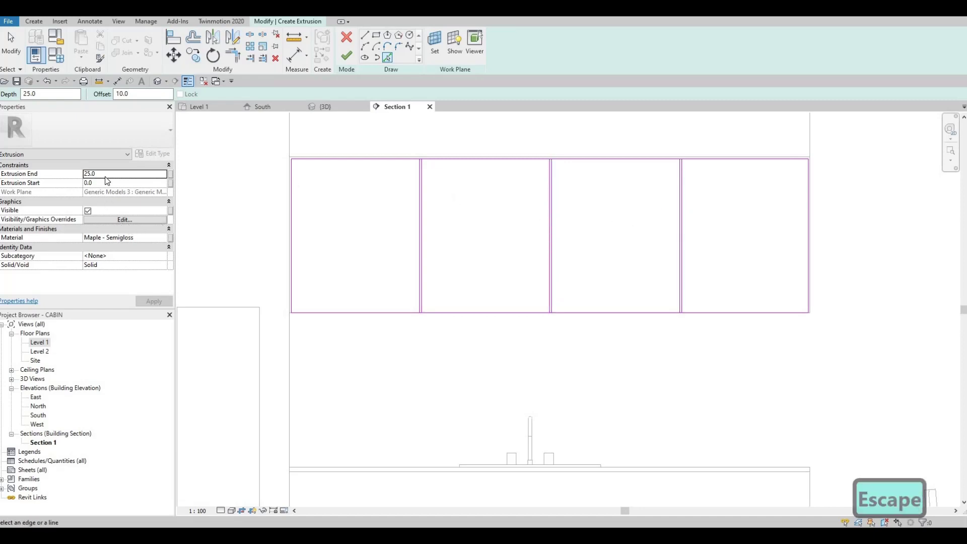
# Set the door-panel extrusion End to 15.0 in Properties.
pyautogui.click(66, 174)
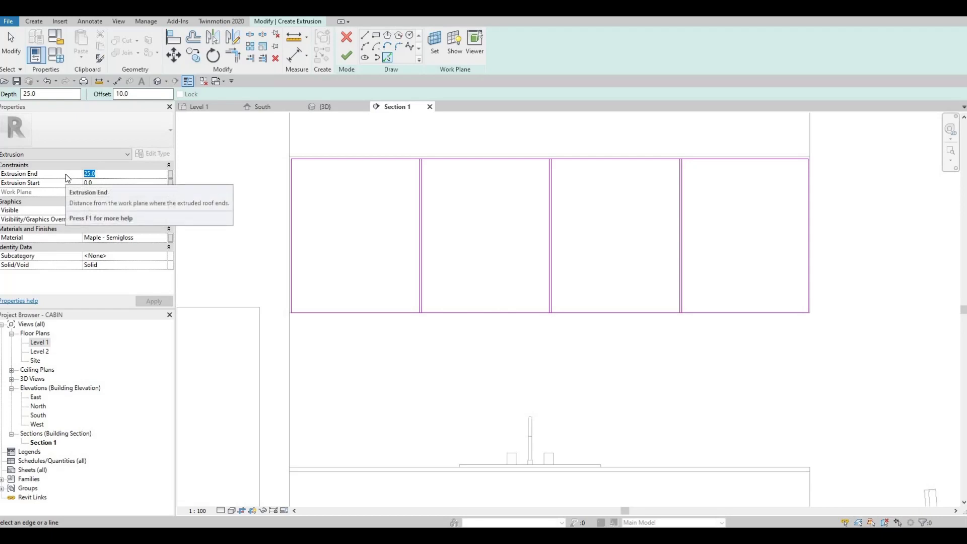
pyautogui.write('20')
pyautogui.press('BackSpace')
pyautogui.press('BackSpace')
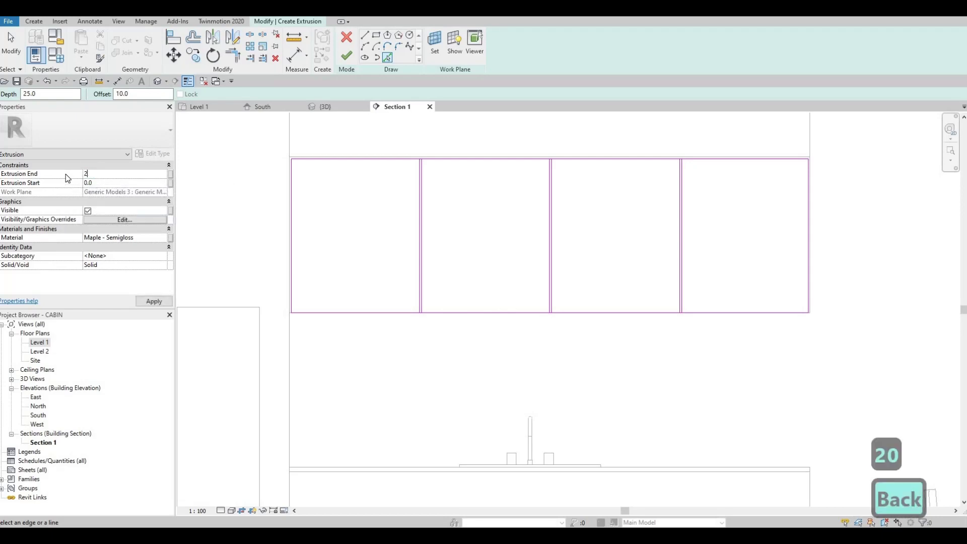
pyautogui.write('15')
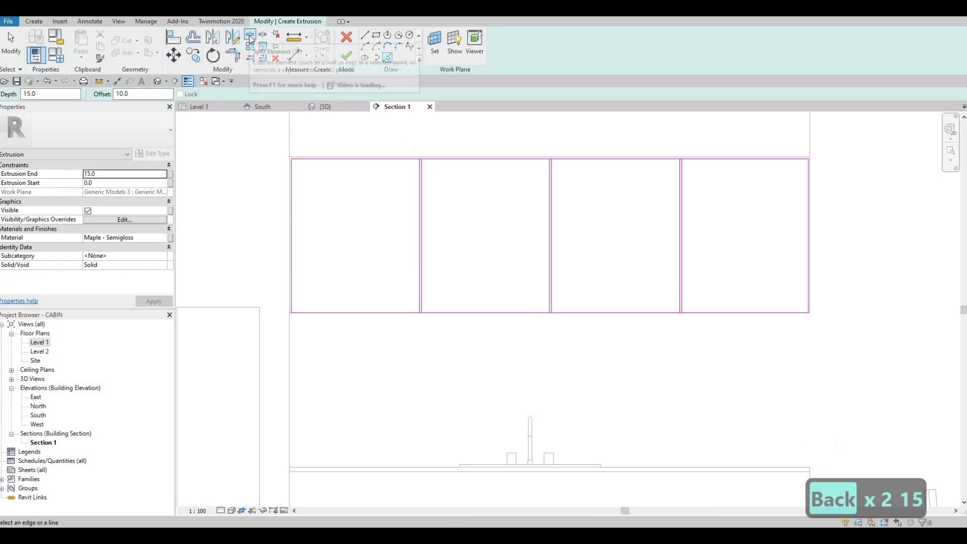
# Split the sketch's top line at each of the three panel gaps.
pyautogui.click(250, 36)
pyautogui.scroll(2, 504, 263)
pyautogui.scroll(5, 433, 192)
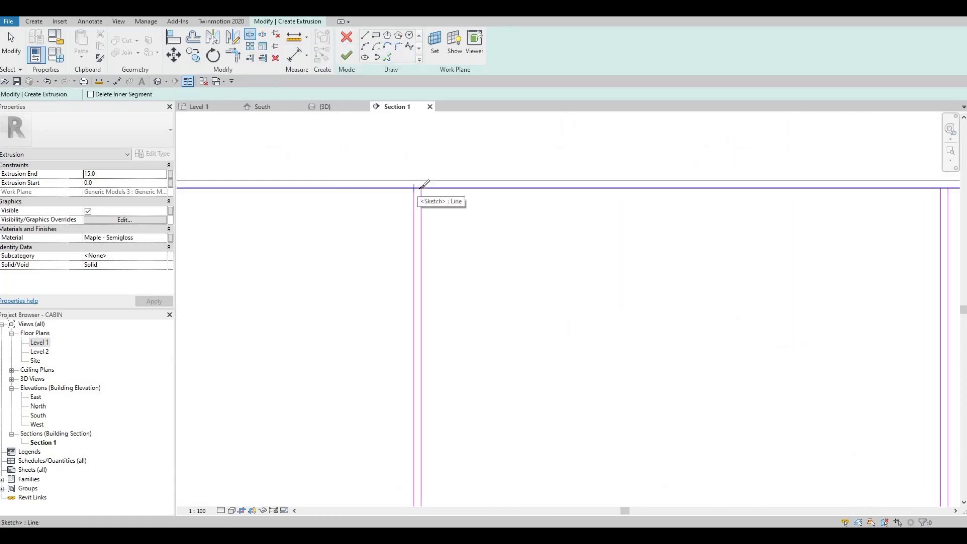
pyautogui.scroll(2, 419, 189)
pyautogui.click(417, 188)
pyautogui.scroll(-3, 490, 237)
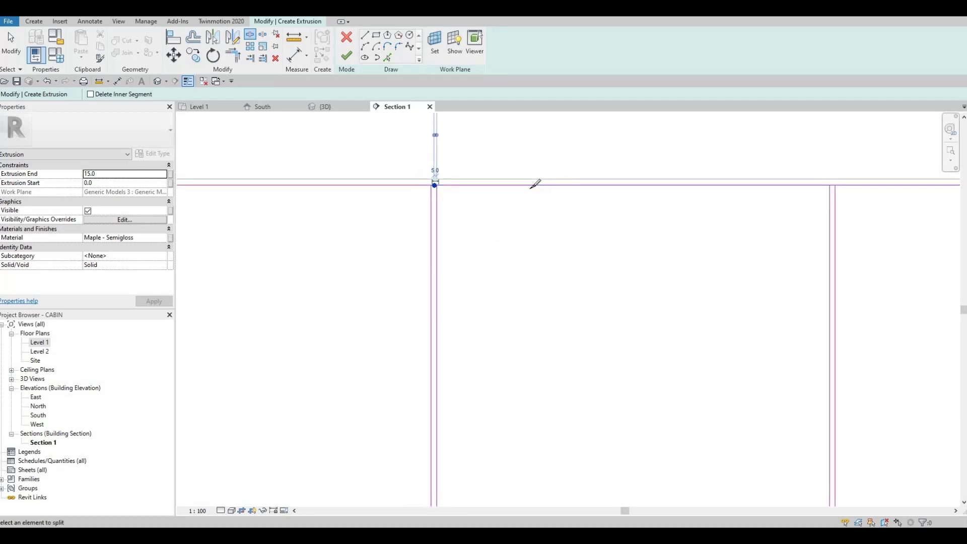
pyautogui.moveTo(407, 172); pyautogui.dragTo(486, 168, button='middle')
pyautogui.scroll(3, 519, 185)
pyautogui.click(502, 171)
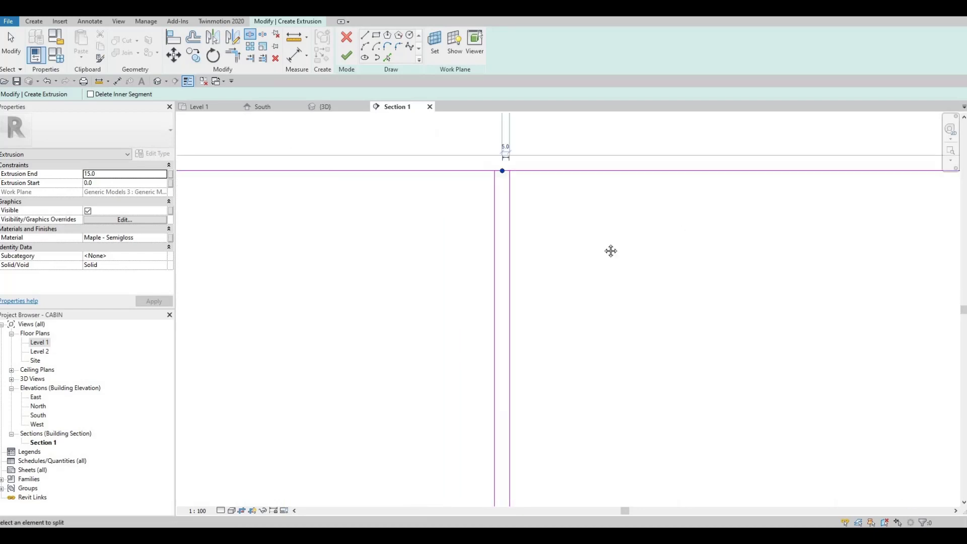
pyautogui.scroll(-3, 611, 250)
pyautogui.moveTo(413, 257); pyautogui.dragTo(406, 270, button='middle')
pyautogui.moveTo(608, 200); pyautogui.dragTo(464, 203, button='middle')
pyautogui.scroll(2, 543, 196)
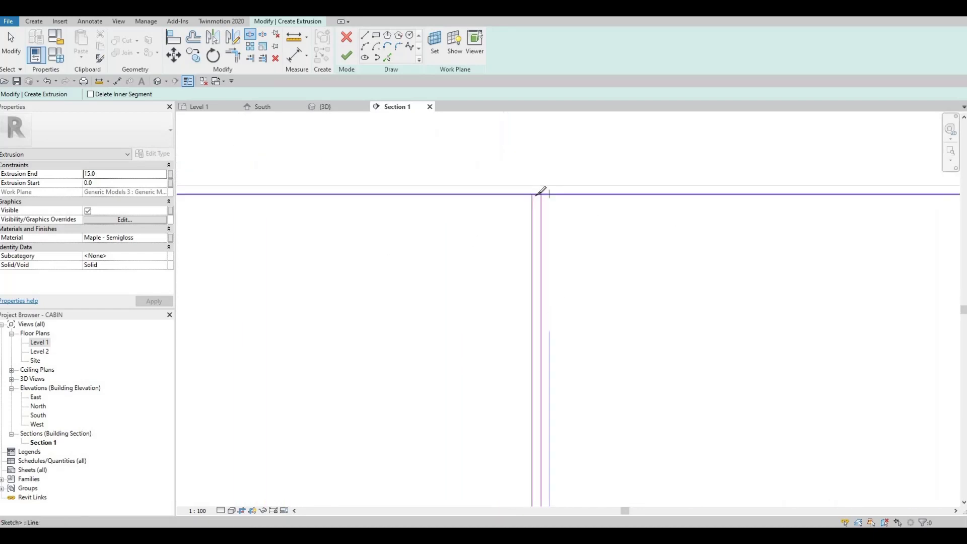
pyautogui.scroll(1, 538, 194)
pyautogui.click(538, 194)
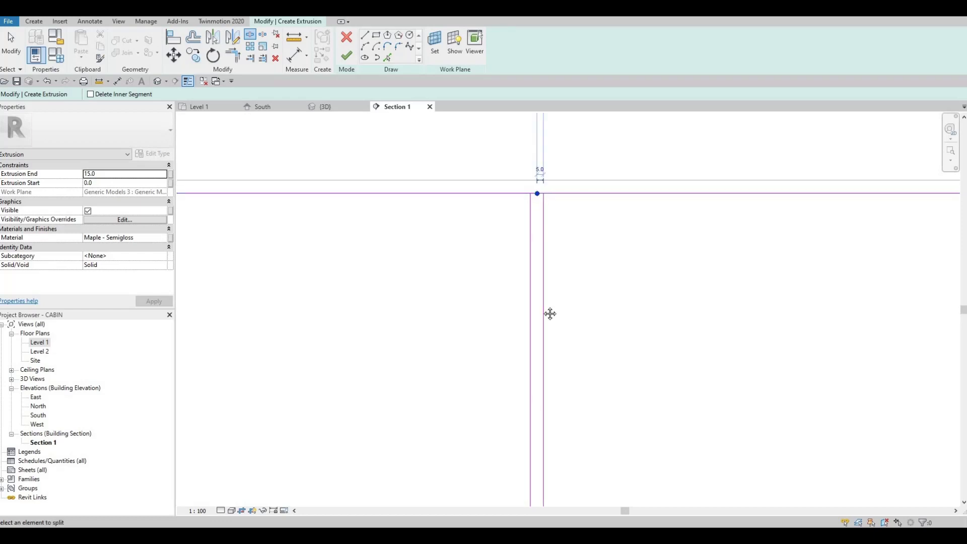
# Split the sketch's bottom line at the panel gaps.
pyautogui.scroll(-3, 526, 263)
pyautogui.moveTo(524, 312); pyautogui.dragTo(529, 166, button='middle')
pyautogui.scroll(2, 535, 324)
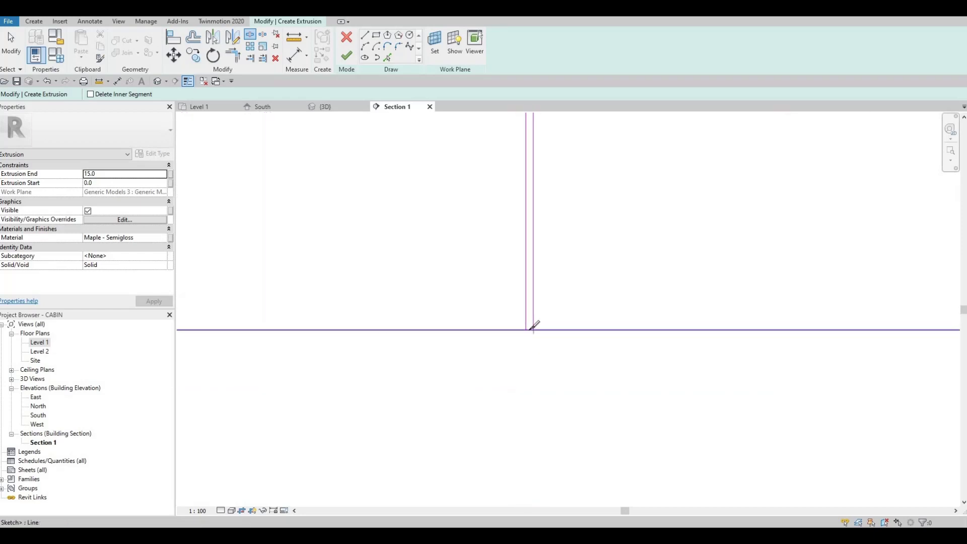
pyautogui.scroll(1, 532, 330)
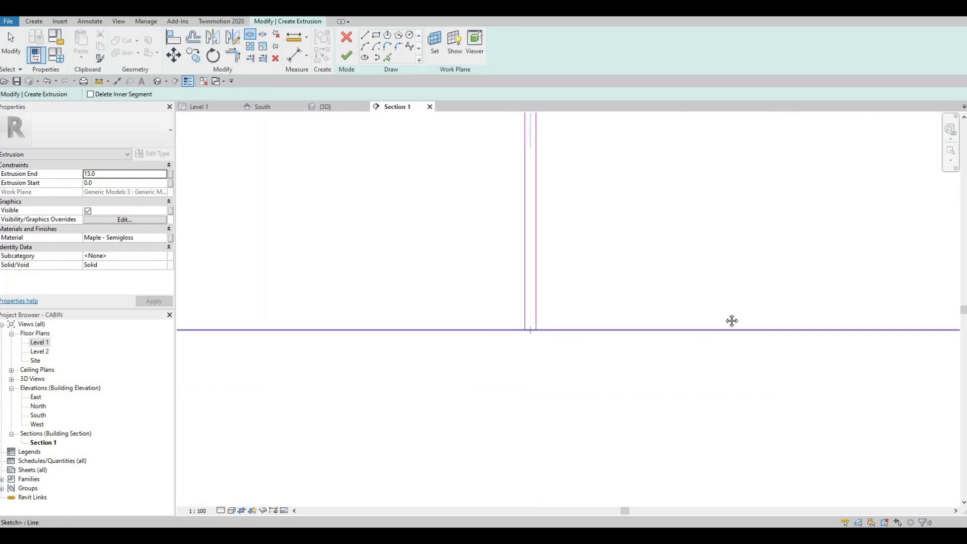
pyautogui.click(530, 330)
pyautogui.scroll(-2, 531, 329)
pyautogui.moveTo(425, 342); pyautogui.dragTo(732, 321, button='middle')
pyautogui.scroll(2, 442, 306)
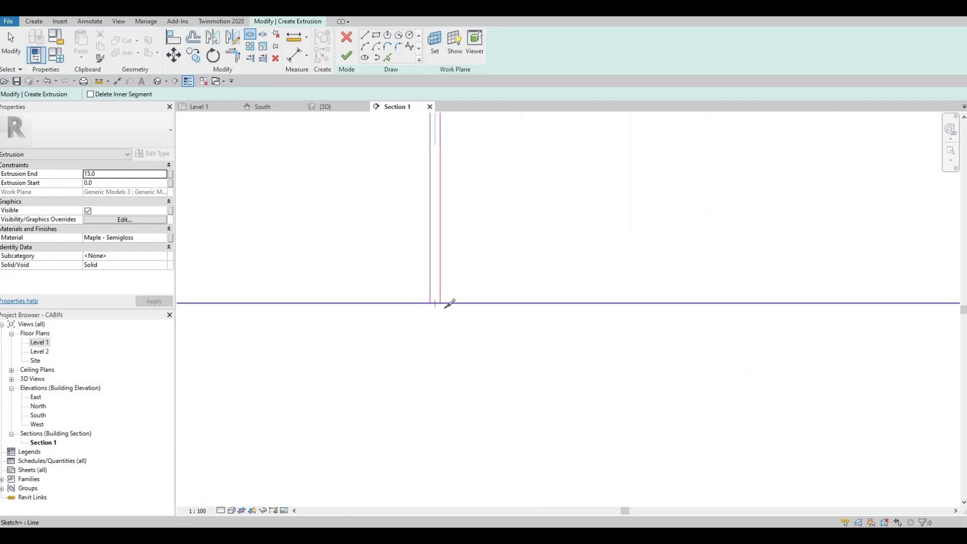
pyautogui.click(436, 305)
pyautogui.scroll(-2, 443, 307)
pyautogui.moveTo(345, 293); pyautogui.dragTo(723, 304, button='middle')
pyautogui.scroll(2, 462, 315)
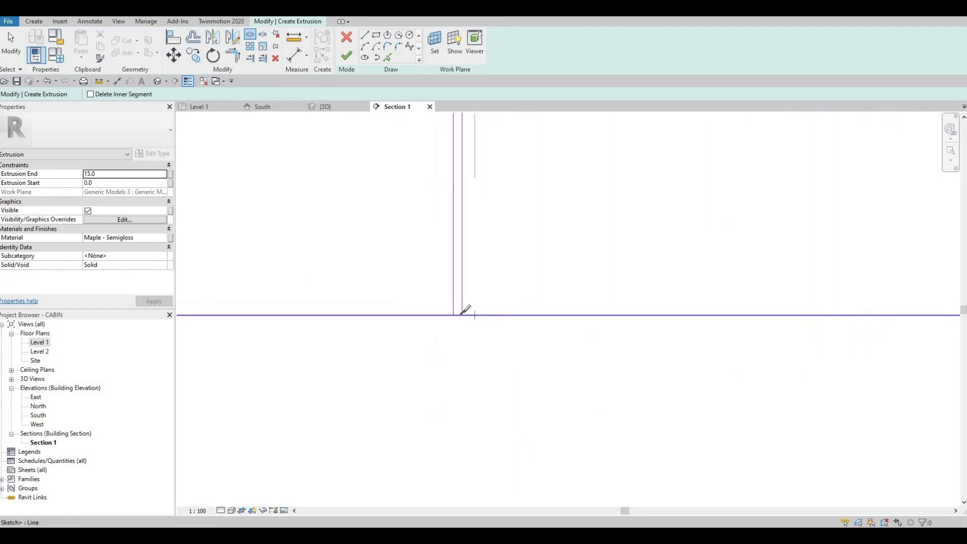
pyautogui.scroll(1, 463, 308)
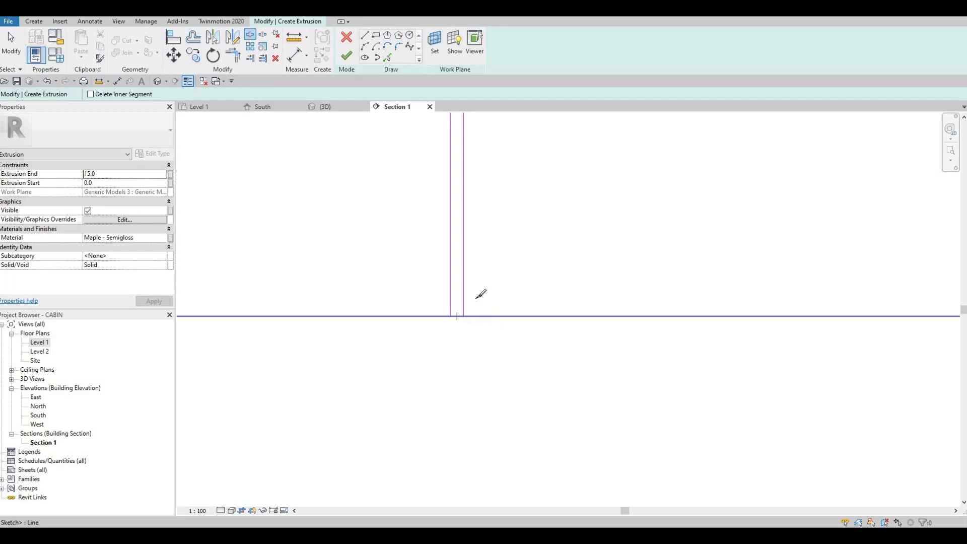
pyautogui.scroll(-3, 481, 304)
pyautogui.press('Escape')
pyautogui.press('Escape')
pyautogui.press('t')
pyautogui.press('r')
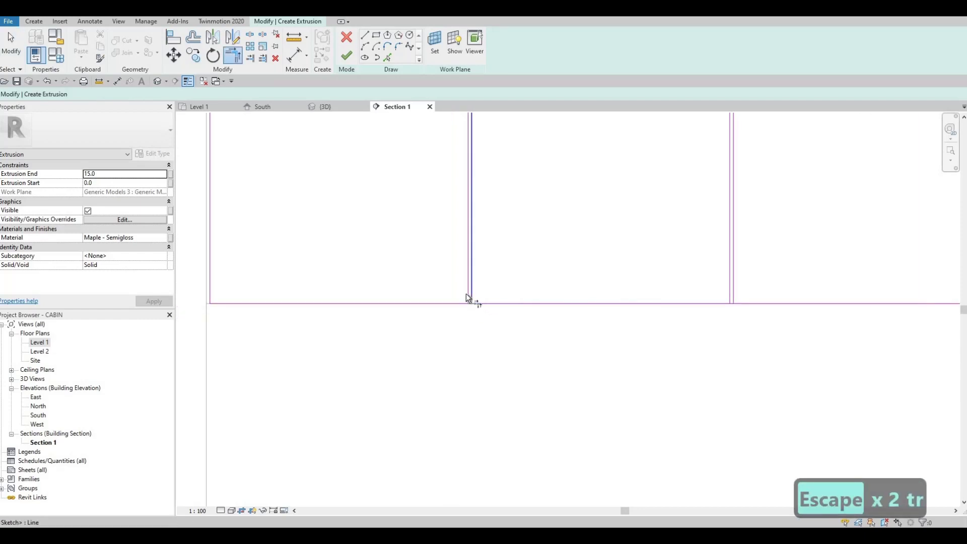
# Trim the vertical panel edges to the bottom line segments, forming each panel's bottom corners.
pyautogui.click(466, 293)
pyautogui.click(460, 303)
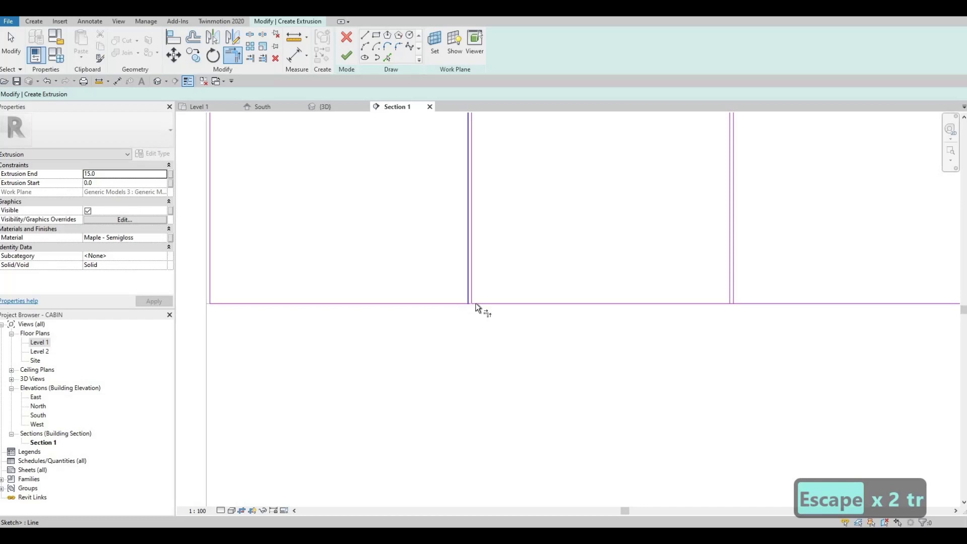
pyautogui.click(728, 292)
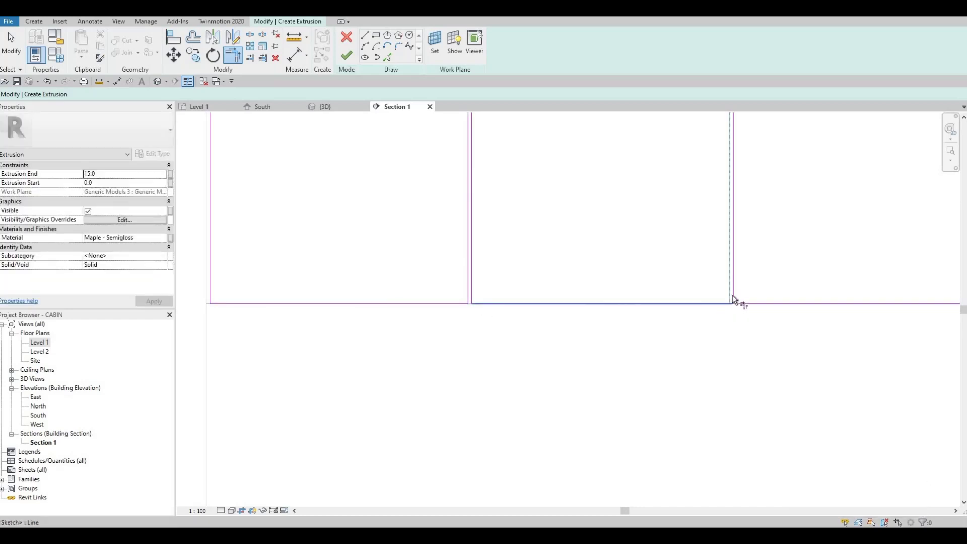
pyautogui.click(731, 301)
pyautogui.moveTo(856, 334); pyautogui.dragTo(510, 339, button='middle')
pyautogui.scroll(-2, 509, 338)
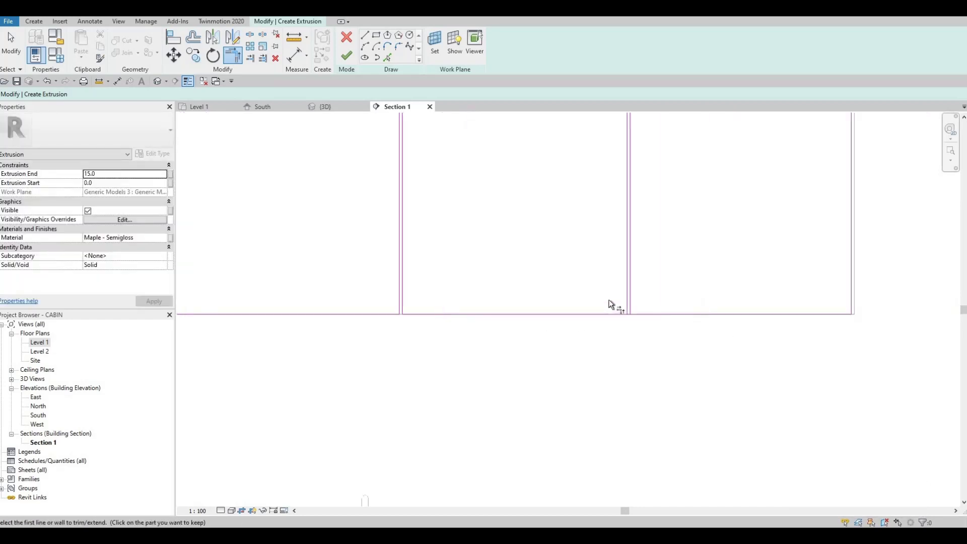
pyautogui.click(609, 315)
pyautogui.click(611, 307)
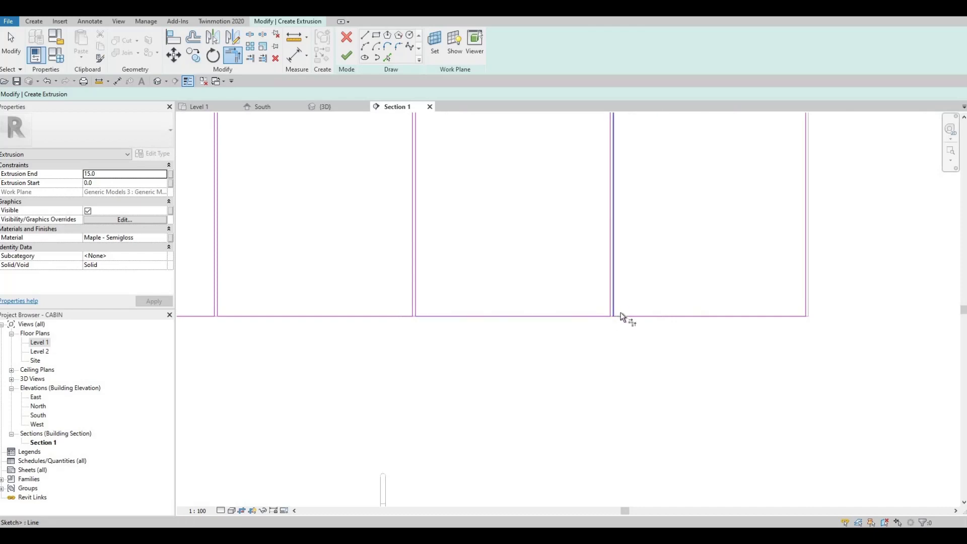
pyautogui.click(614, 312)
pyautogui.click(621, 315)
# Corner the vertical panel edges with the top line segments and finish the door-panel sketch.
pyautogui.moveTo(615, 252); pyautogui.dragTo(607, 388, button='middle')
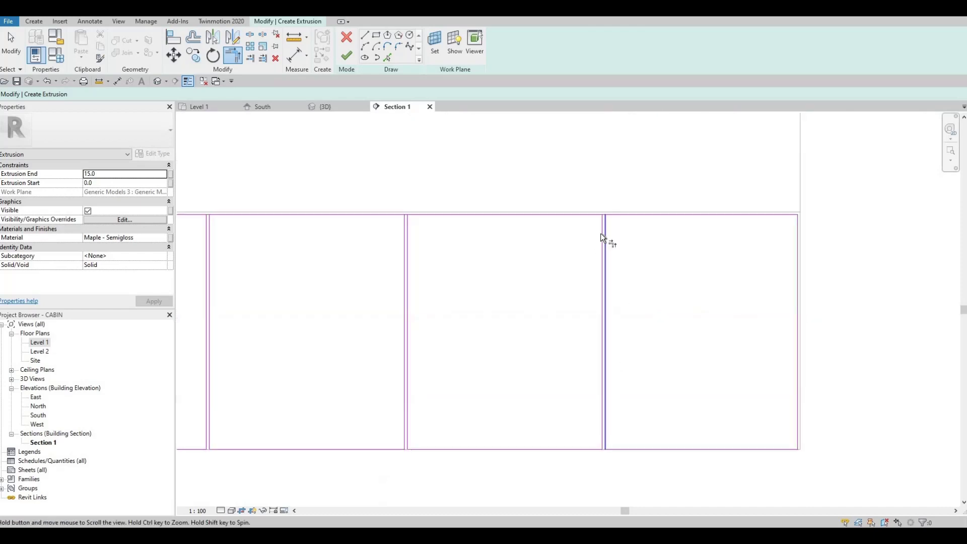
pyautogui.click(608, 221)
pyautogui.click(608, 219)
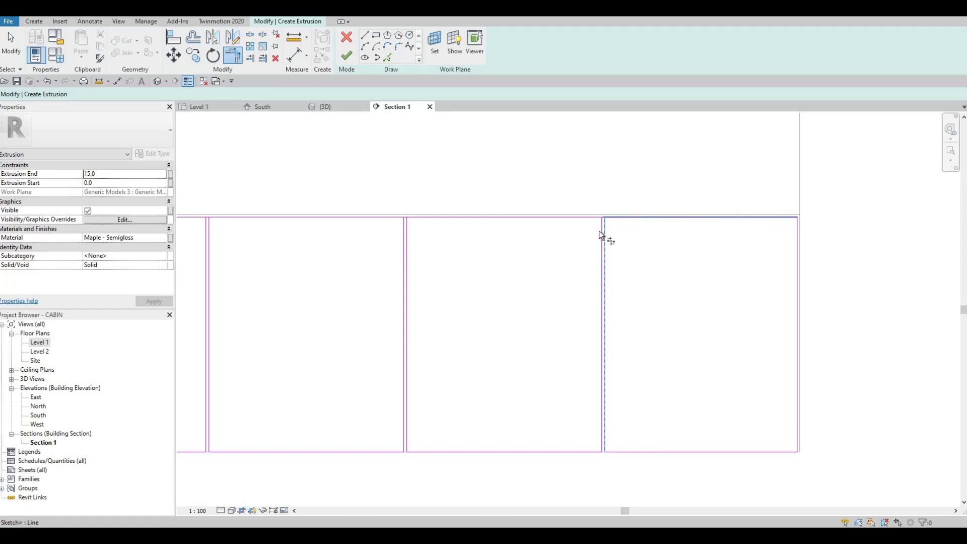
pyautogui.click(601, 224)
pyautogui.click(421, 218)
pyautogui.click(419, 217)
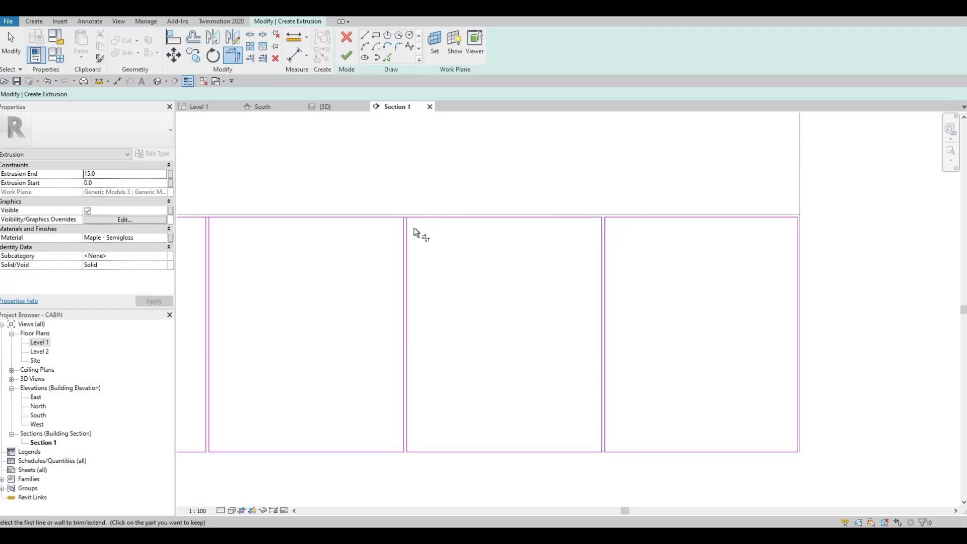
pyautogui.click(407, 235)
pyautogui.click(401, 234)
pyautogui.click(390, 218)
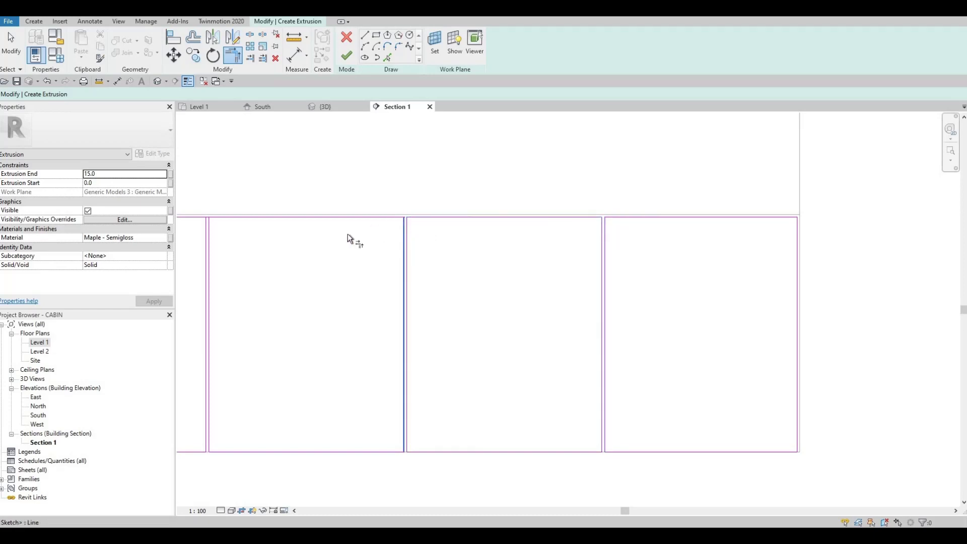
pyautogui.moveTo(446, 222); pyautogui.dragTo(677, 236, button='middle')
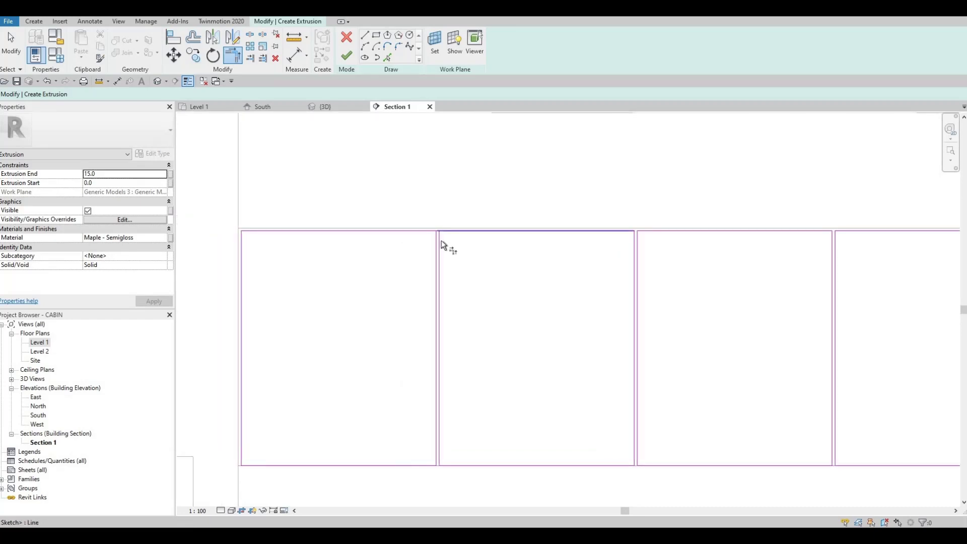
pyautogui.click(441, 239)
pyautogui.click(429, 240)
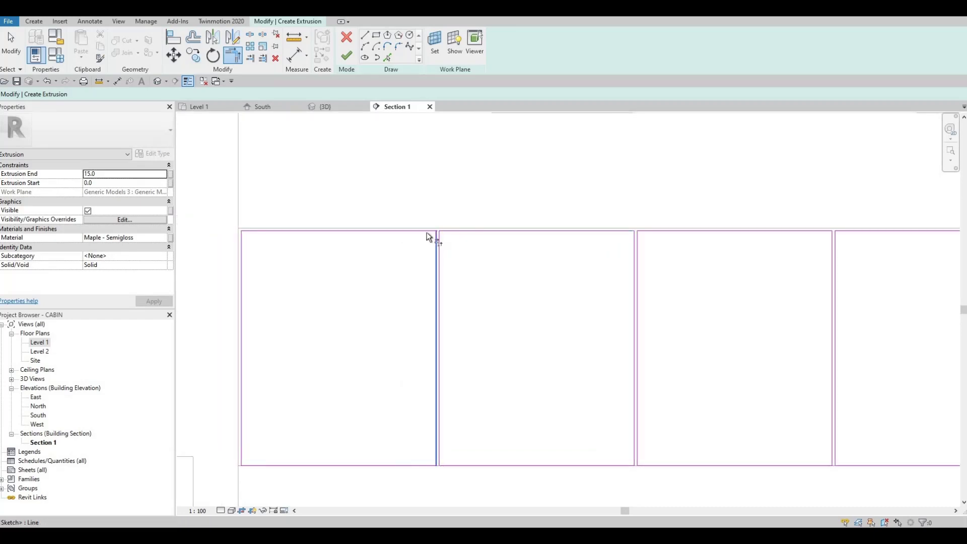
pyautogui.click(427, 231)
pyautogui.scroll(-4, 468, 242)
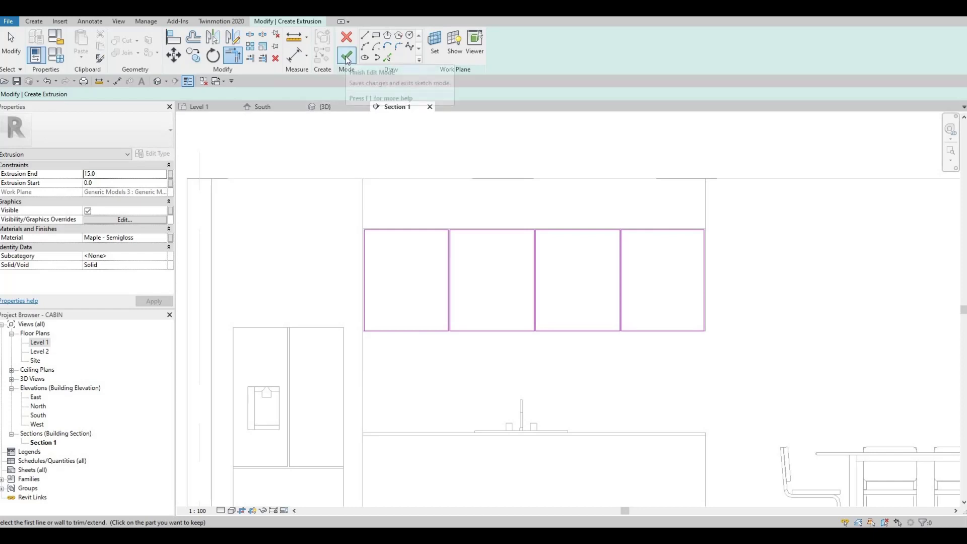
pyautogui.click(347, 57)
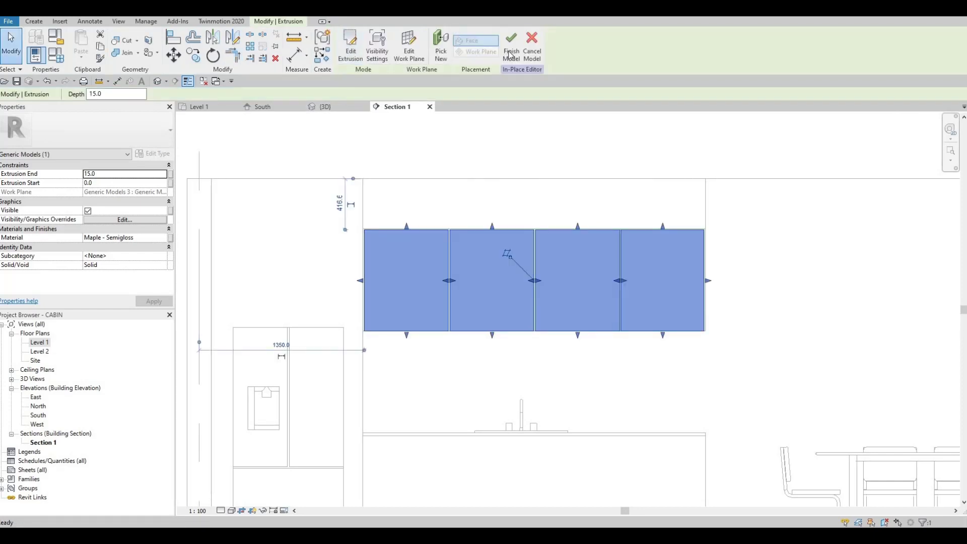
# Finish the in-place door-panel model, check it in 3D, then return to Section 1.
pyautogui.click(509, 52)
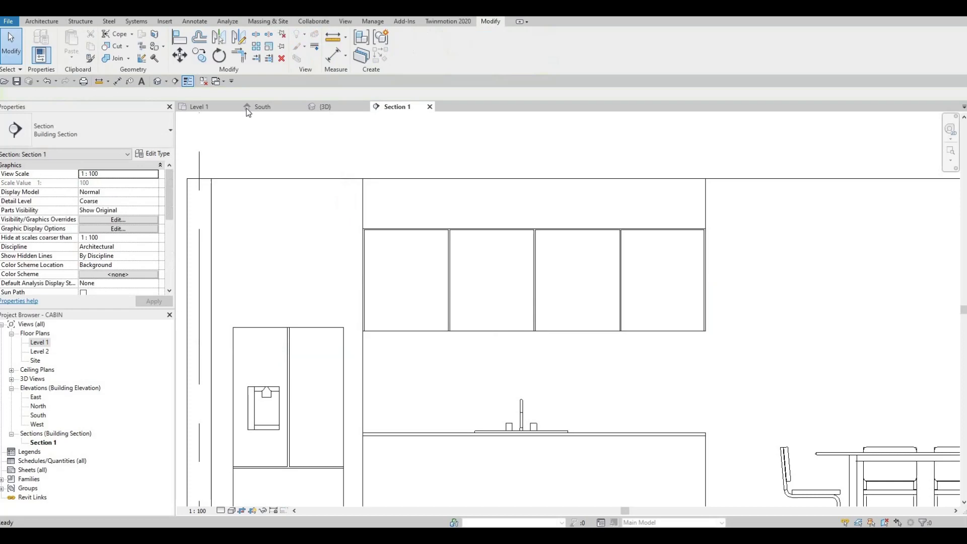
pyautogui.click(328, 107)
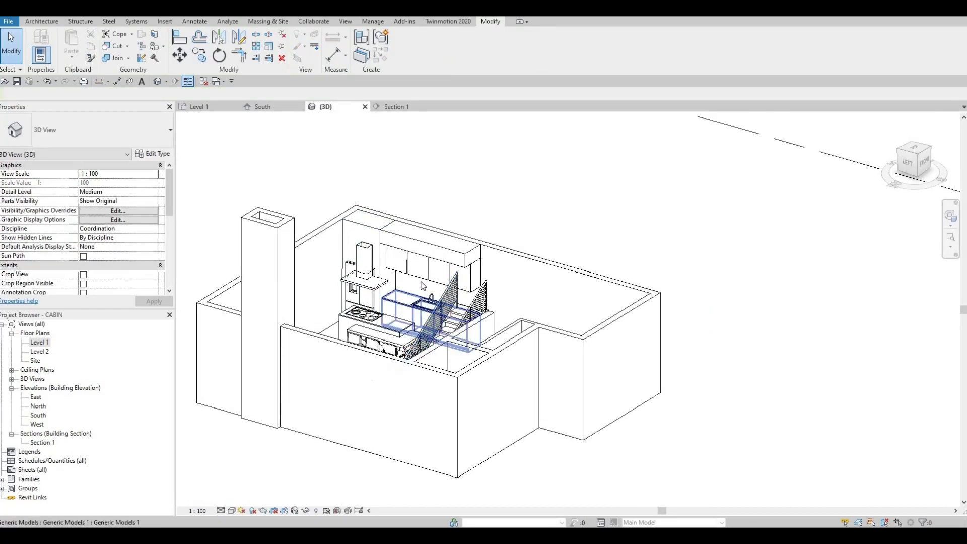
pyautogui.scroll(3, 423, 286)
pyautogui.scroll(2, 468, 306)
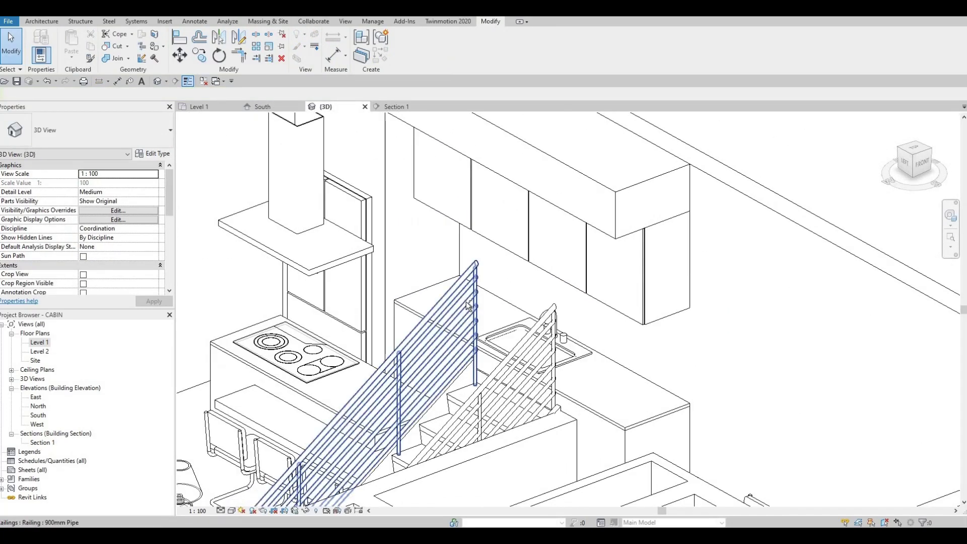
pyautogui.keyDown('shift'); pyautogui.moveTo(468, 306); pyautogui.dragTo(438, 346, button='middle'); pyautogui.keyUp('shift')
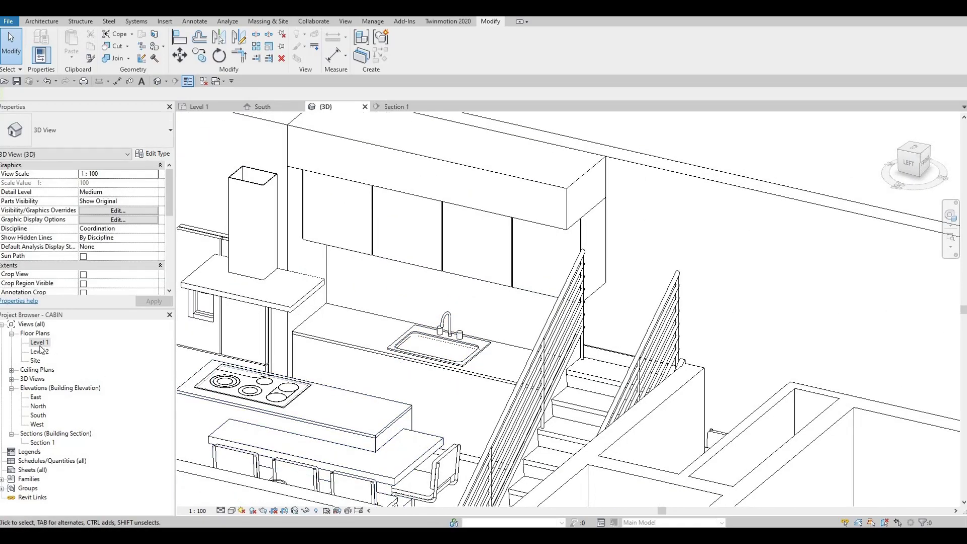
pyautogui.doubleClick(43, 442)
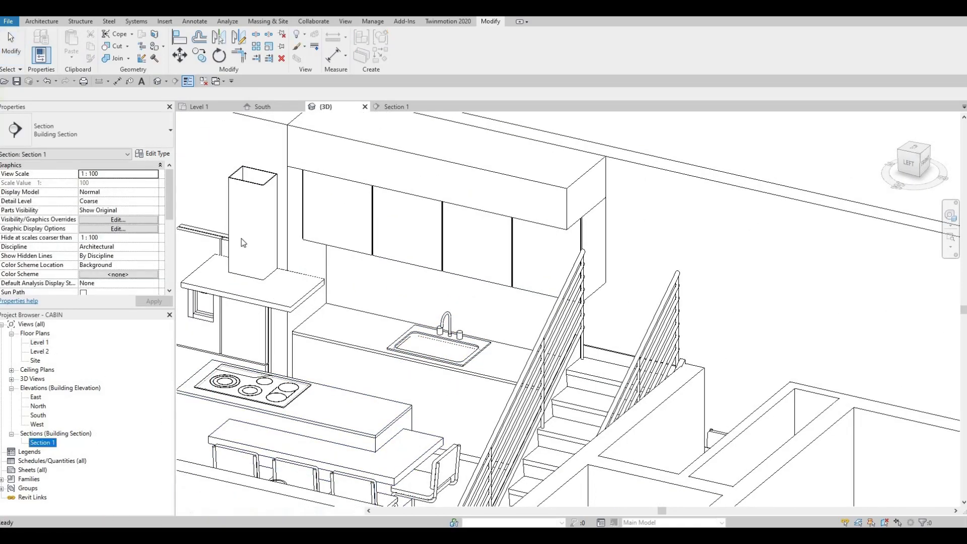
pyautogui.scroll(-1, 302, 266)
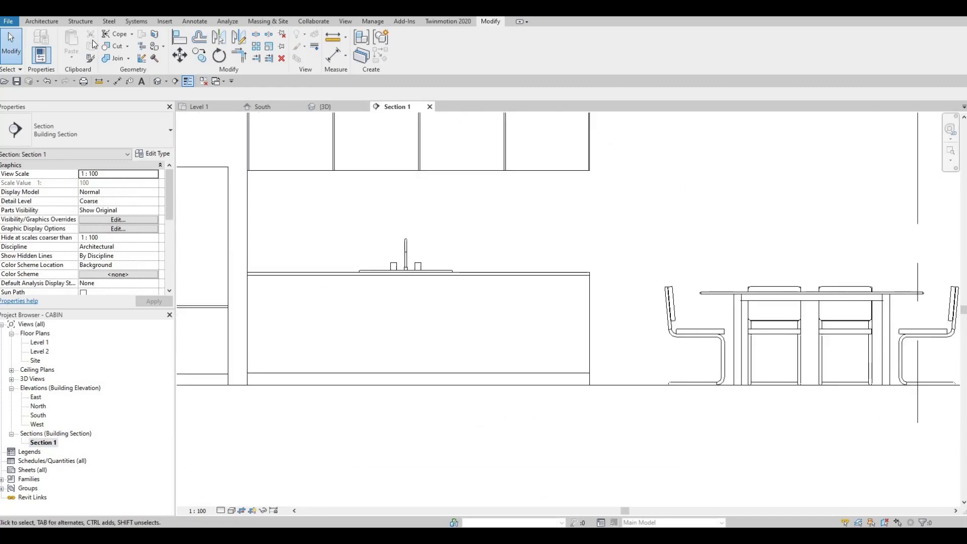
# Create a new Model In-Place element in the Generic Models category with the default name.
pyautogui.click(41, 21)
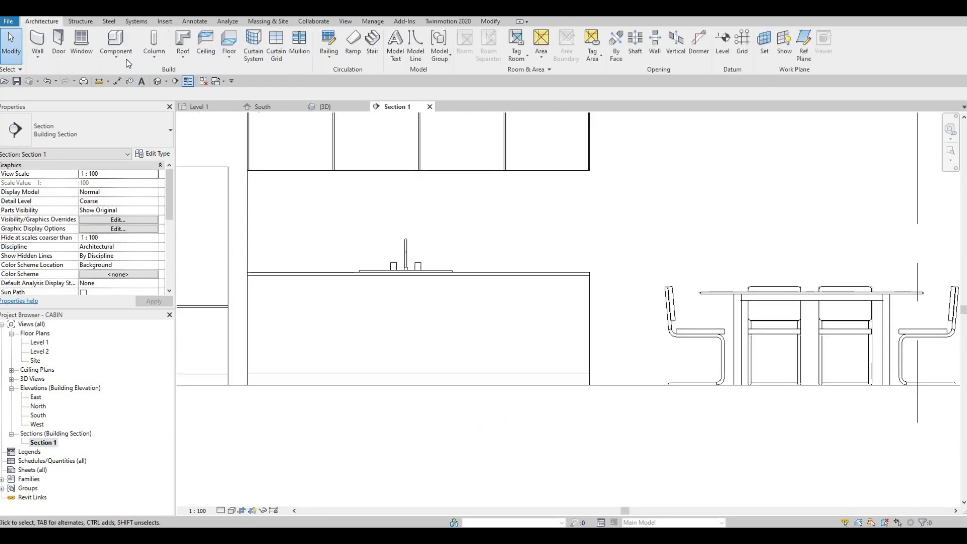
pyautogui.click(116, 55)
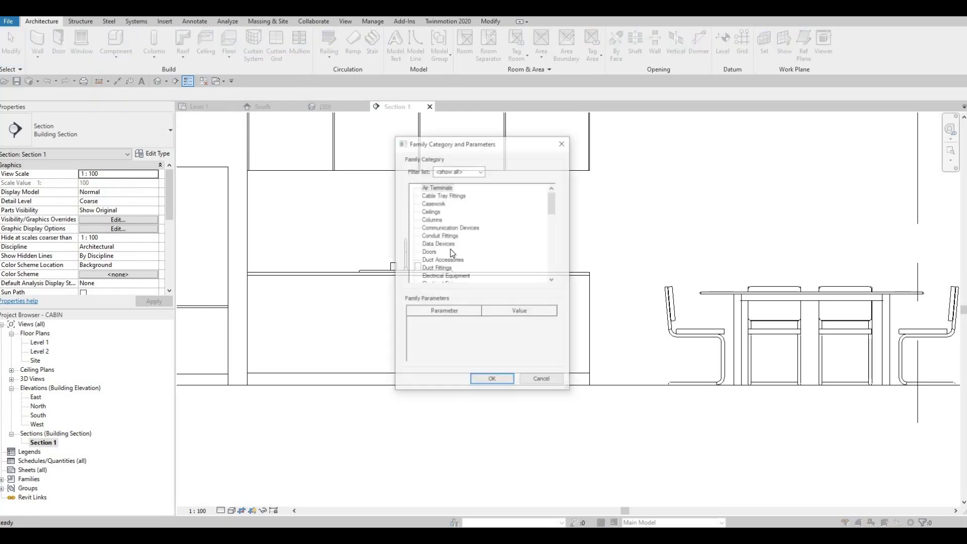
pyautogui.scroll(-3, 439, 277)
pyautogui.press('g')
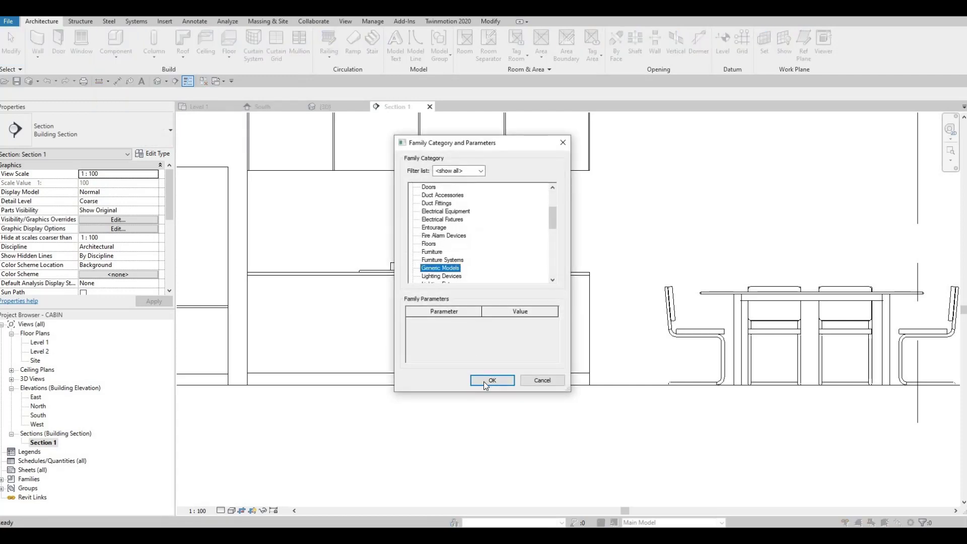
pyautogui.click(492, 379)
pyautogui.click(492, 285)
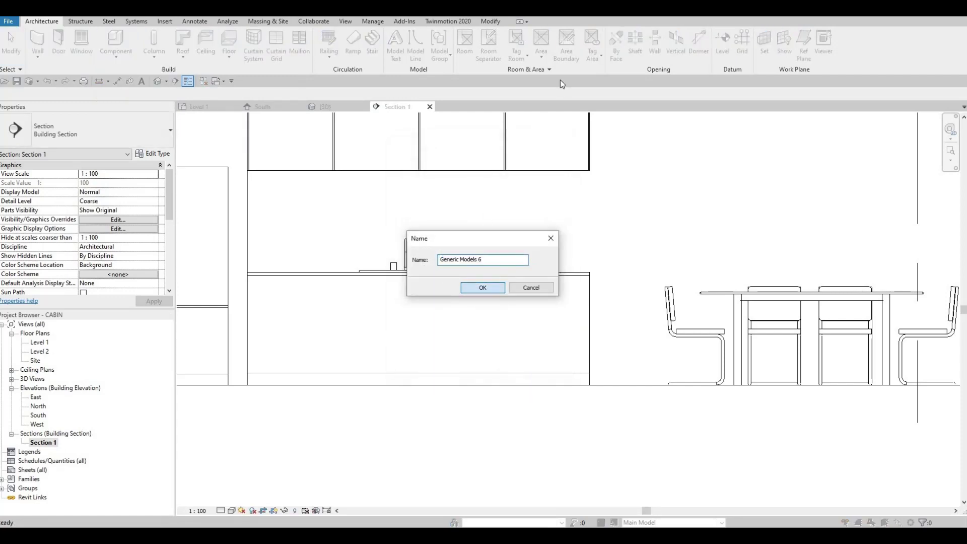
# Start an extrusion with the lower cabinet's front face as its sketch plane.
pyautogui.click(86, 44)
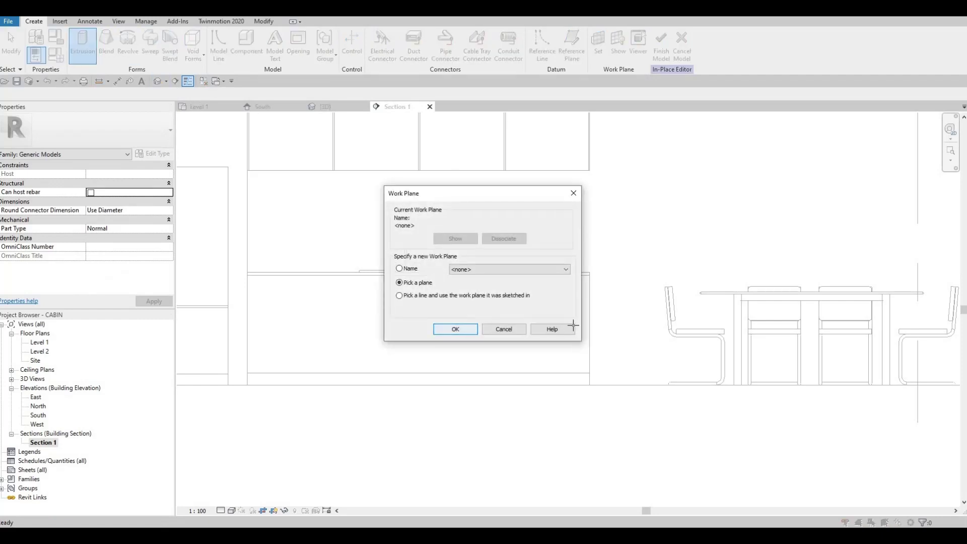
pyautogui.press('Return')
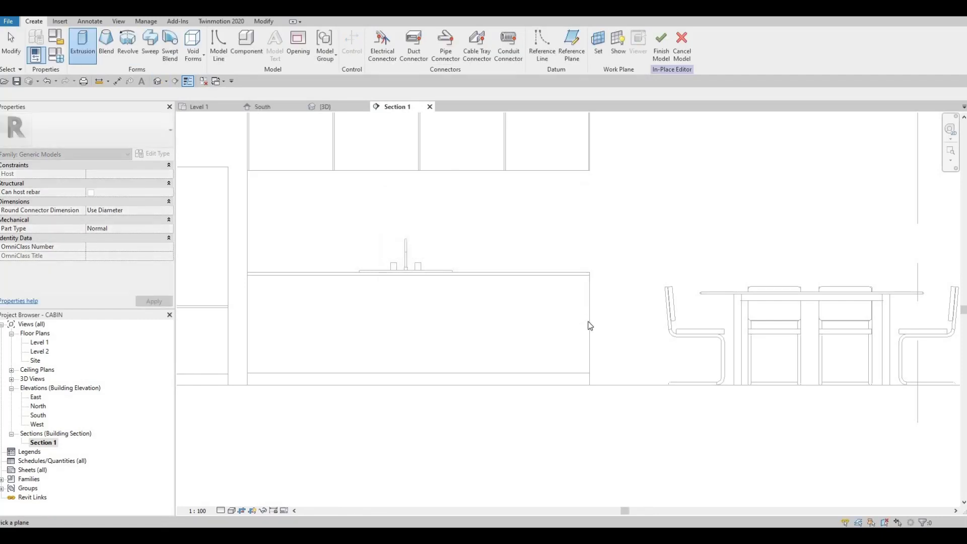
pyautogui.click(565, 276)
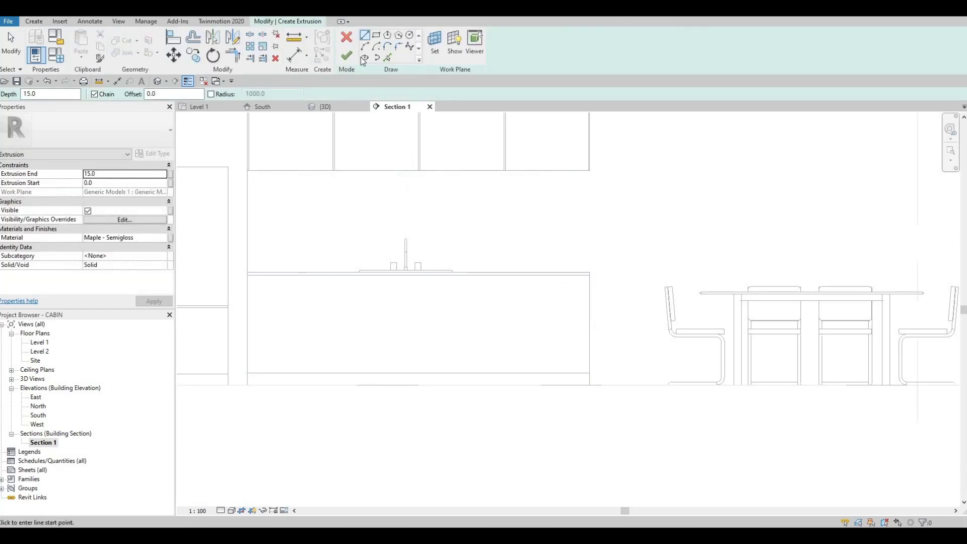
# Draw a rectangle from the counter's top-left corner to the lower cabinet's right end.
pyautogui.click(376, 36)
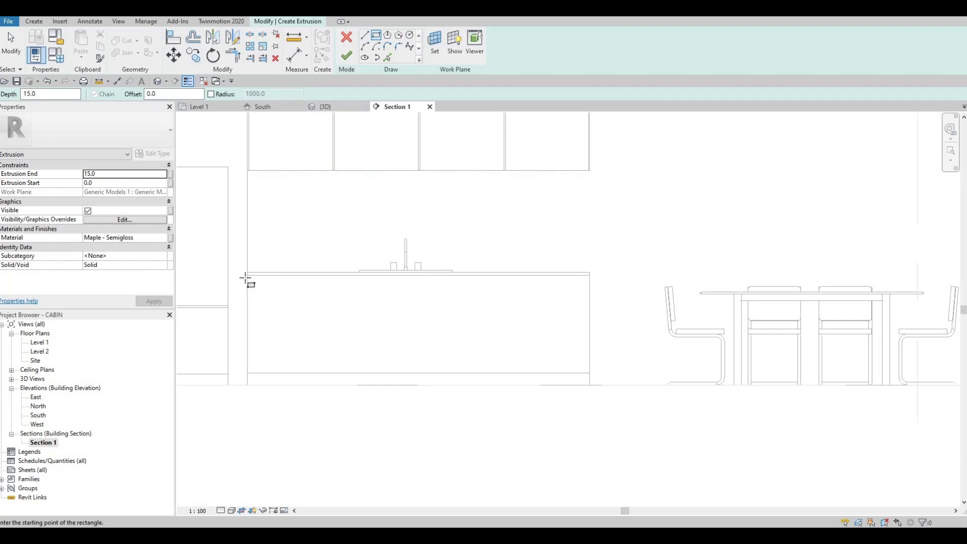
pyautogui.click(247, 275)
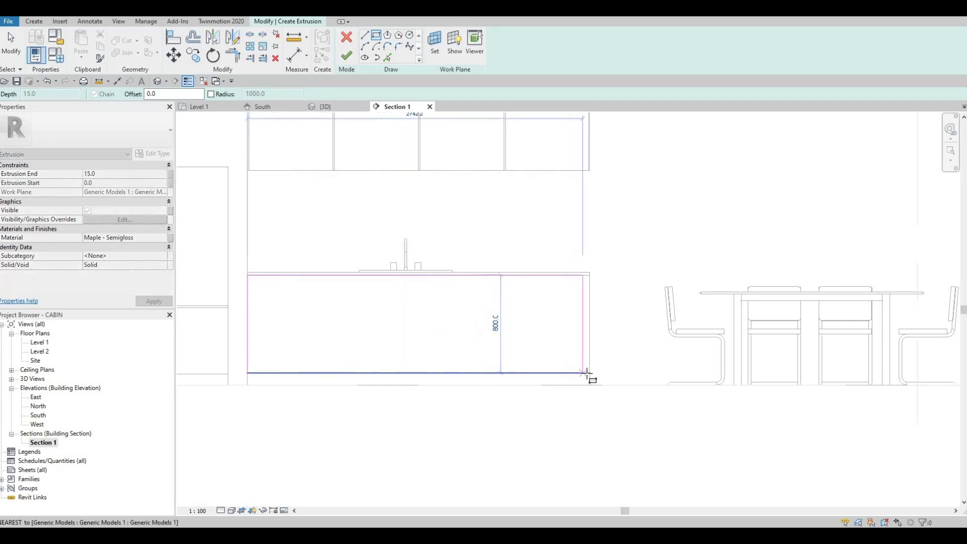
pyautogui.click(587, 373)
pyautogui.press('Escape')
pyautogui.press('Escape')
pyautogui.press('Escape')
# Nudge the rectangle's right, top and left edges inward to about 2770 × 785.
pyautogui.scroll(1, 592, 316)
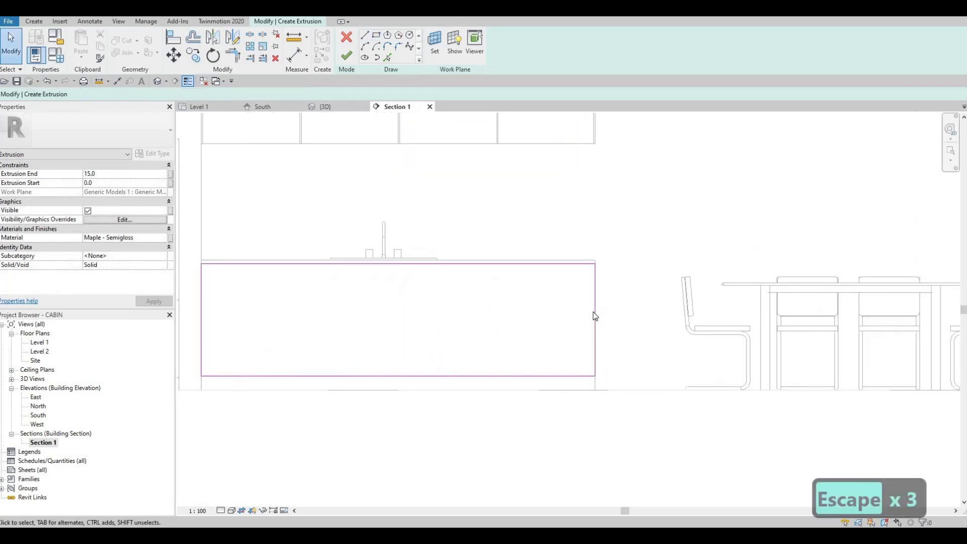
pyautogui.click(594, 313)
pyautogui.press('Left')
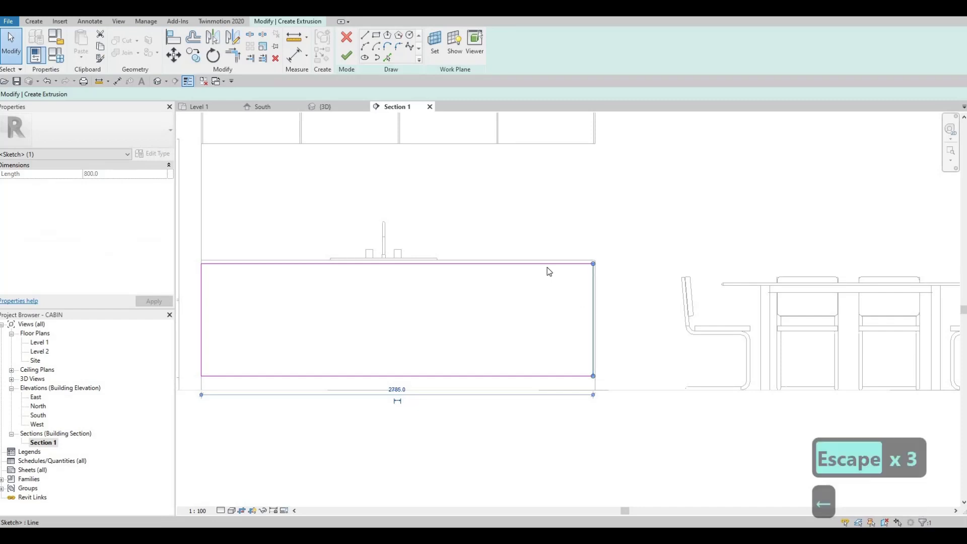
pyautogui.click(546, 264)
pyautogui.press('Down')
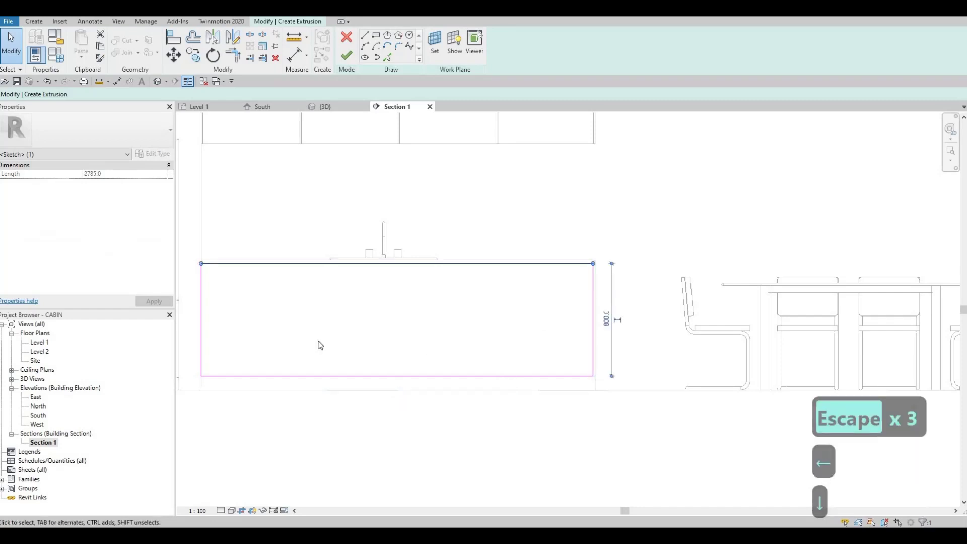
pyautogui.click(200, 316)
pyautogui.press('Right')
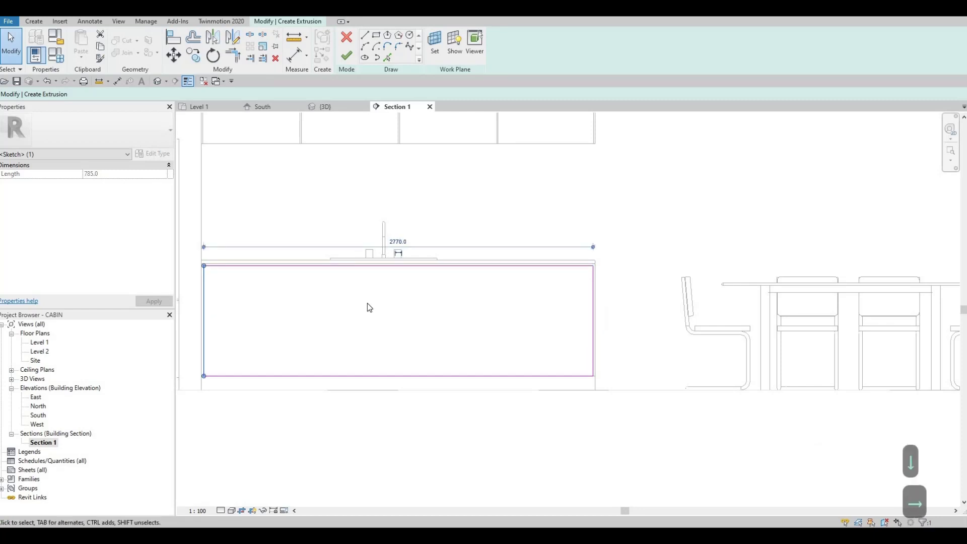
pyautogui.press('Escape')
pyautogui.press('Escape')
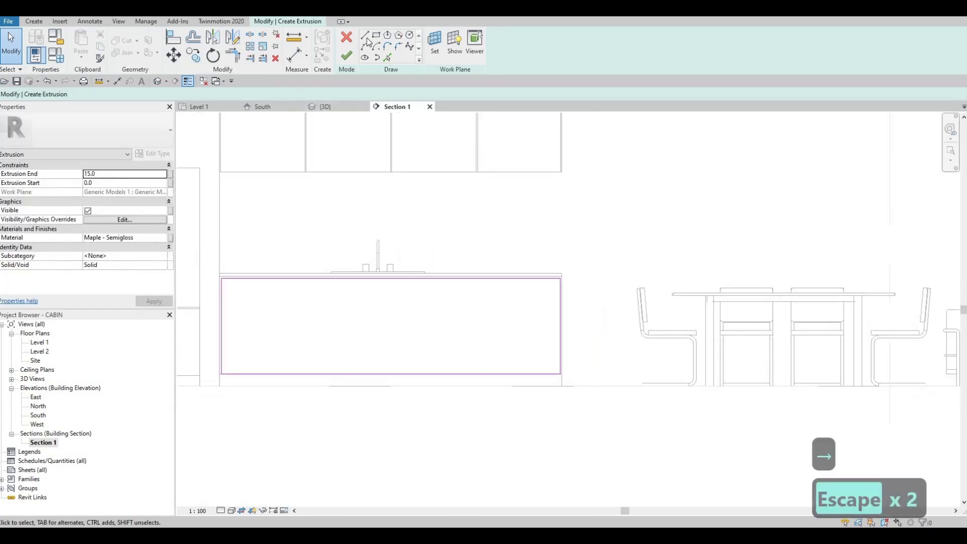
# Draw vertical divider lines from the rectangle's top edge to its bottom edge, cancelling an accidental arc.
pyautogui.click(366, 38)
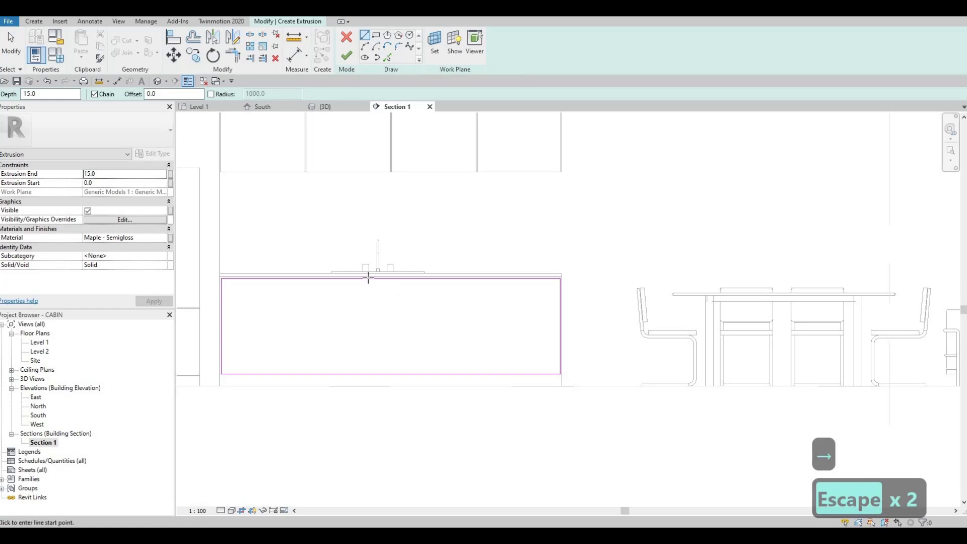
pyautogui.scroll(2, 368, 277)
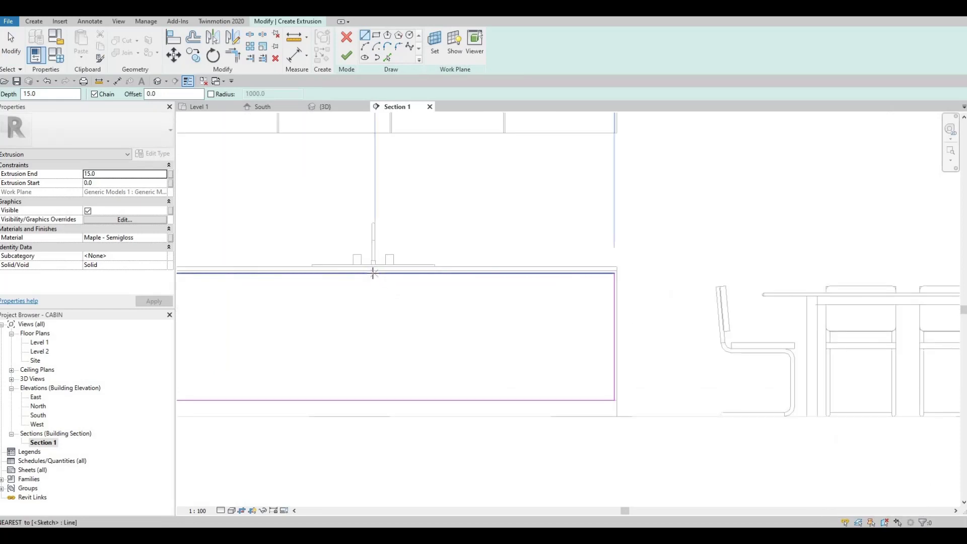
pyautogui.moveTo(369, 273); pyautogui.dragTo(437, 232, button='middle')
pyautogui.scroll(-1, 431, 222)
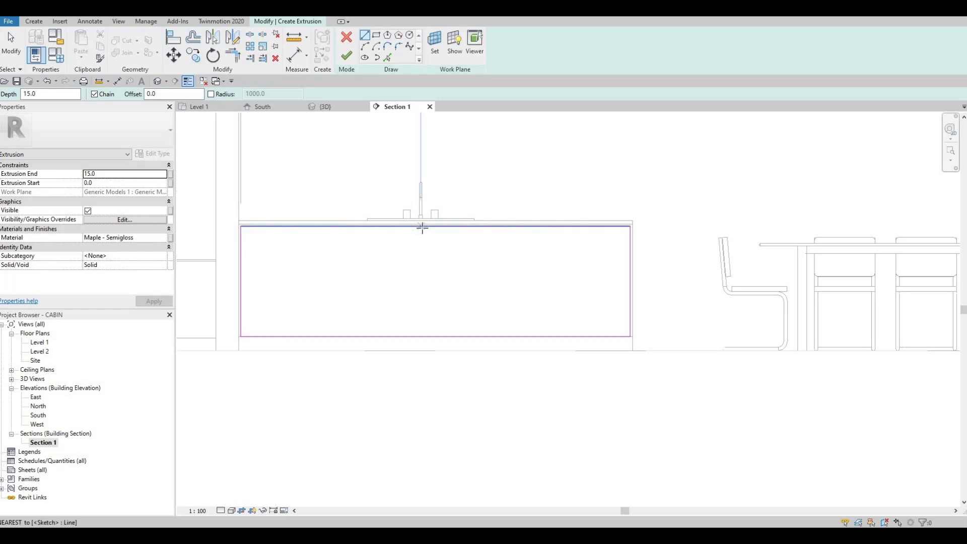
pyautogui.click(422, 228)
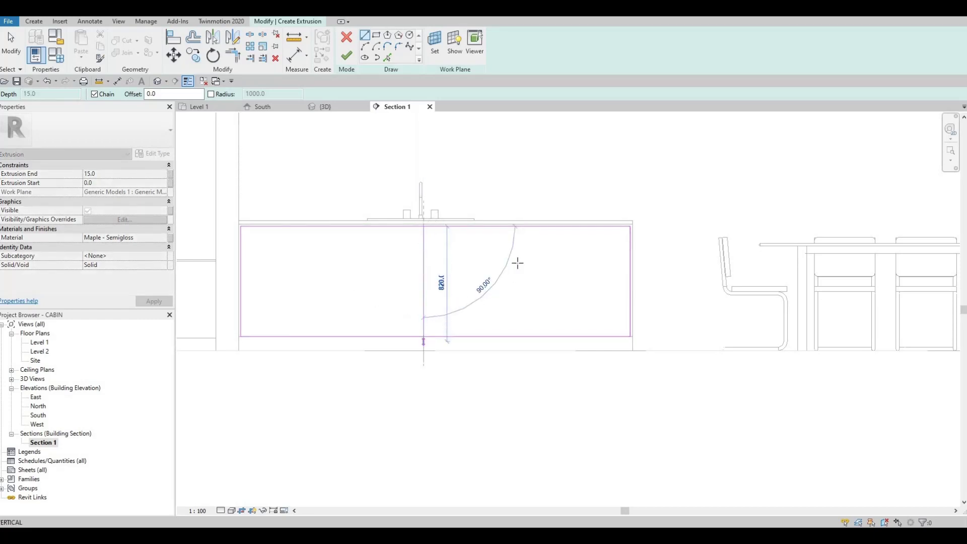
pyautogui.press('Escape')
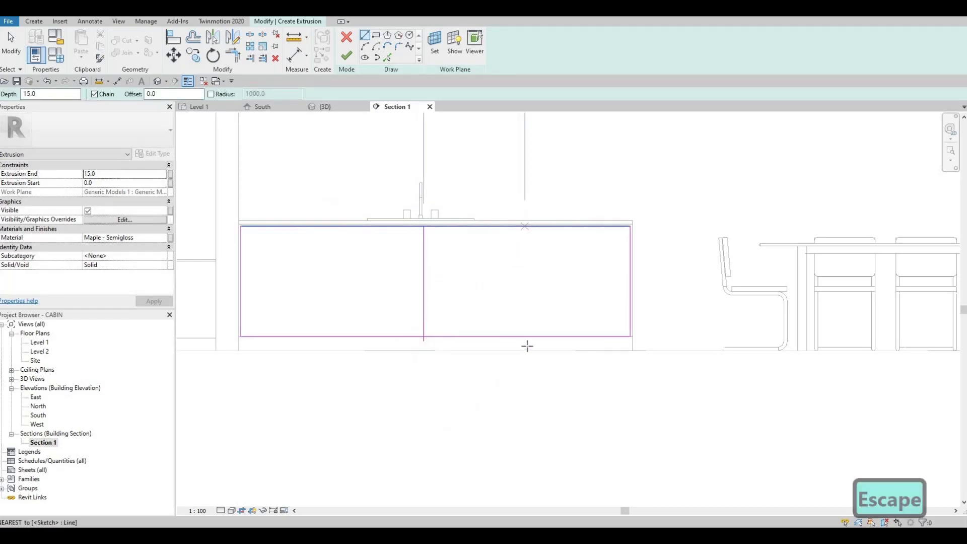
pyautogui.click(524, 226)
pyautogui.click(525, 336)
pyautogui.press('Escape')
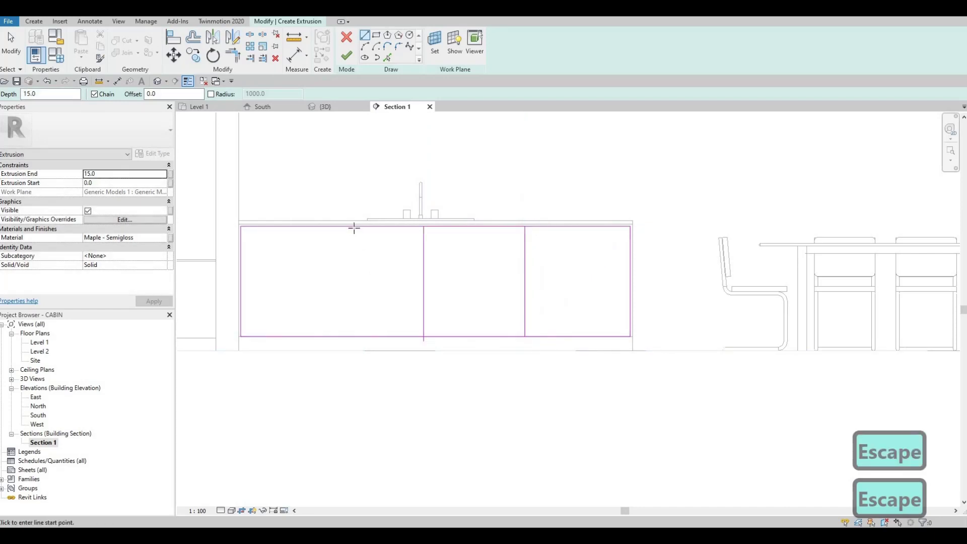
pyautogui.click(353, 226)
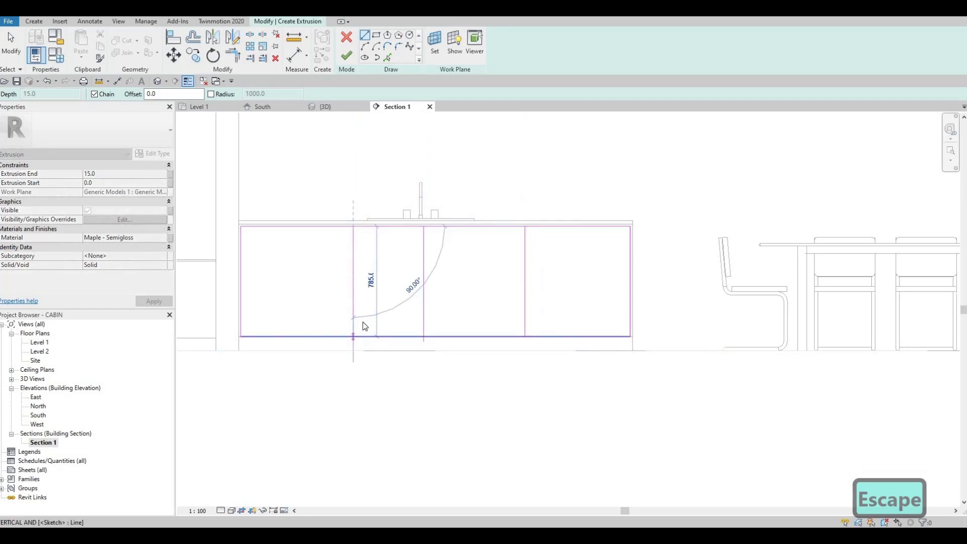
# Complete the second divider and align it under an upper cabinet door edge.
pyautogui.click(353, 336)
pyautogui.press('Escape')
pyautogui.press('Escape')
pyautogui.press('a')
pyautogui.press('l')
pyautogui.moveTo(374, 323); pyautogui.dragTo(374, 406, button='middle')
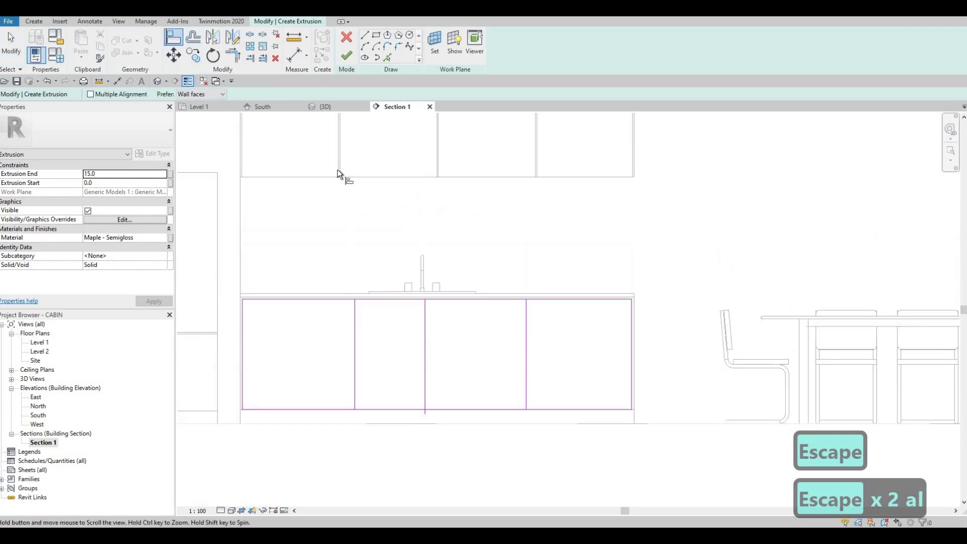
pyautogui.click(337, 168)
pyautogui.click(354, 333)
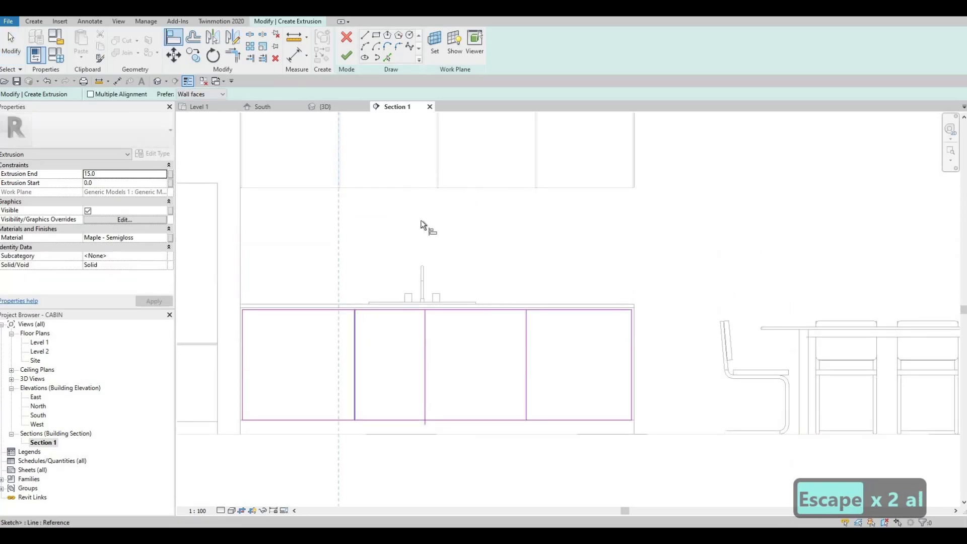
# Align another lower divider with its matching upper cabinet door division.
pyautogui.click(437, 172)
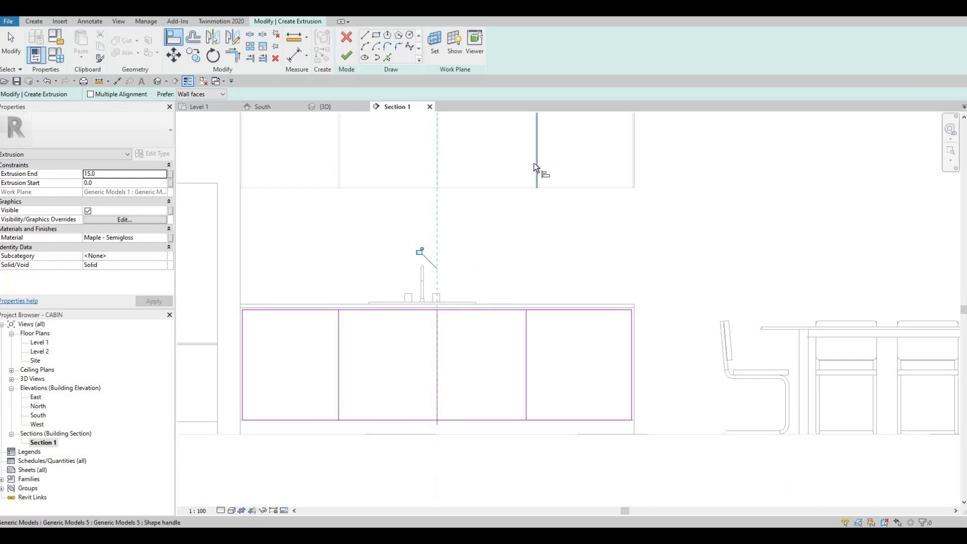
pyautogui.scroll(2, 536, 183)
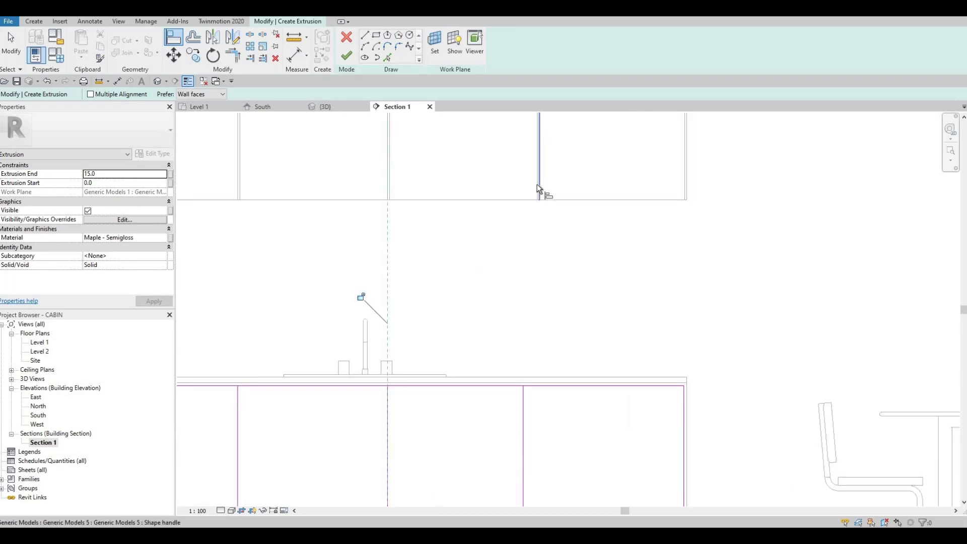
pyautogui.scroll(1, 536, 189)
pyautogui.click(537, 188)
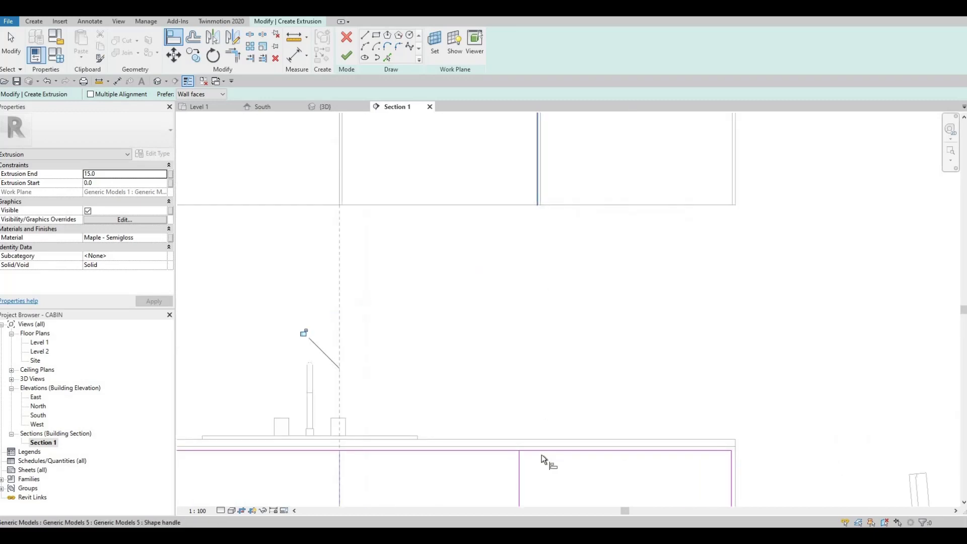
pyautogui.click(518, 475)
pyautogui.press('Escape')
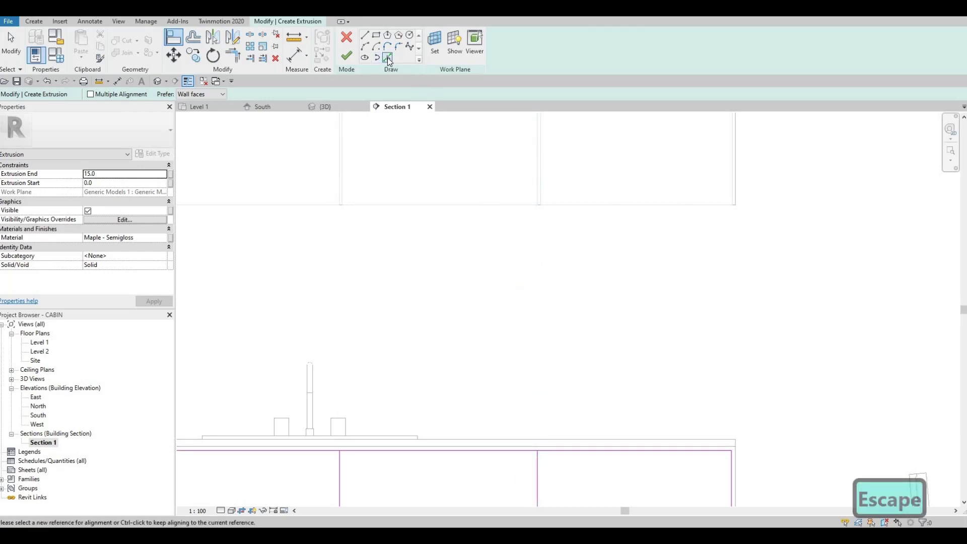
pyautogui.click(387, 58)
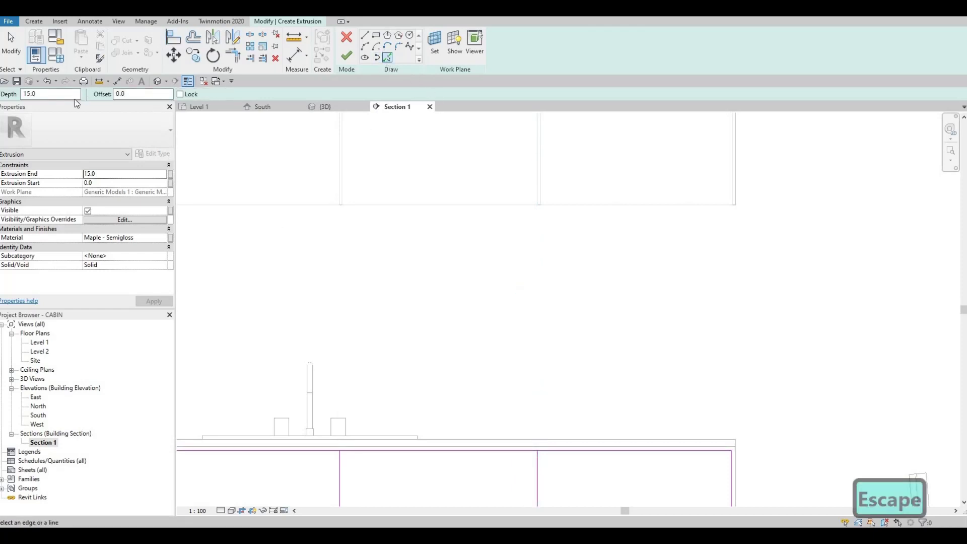
# Add picked sketch lines offset 10 along each of the three lower-cabinet dividers.
pyautogui.click(143, 93)
pyautogui.write('10')
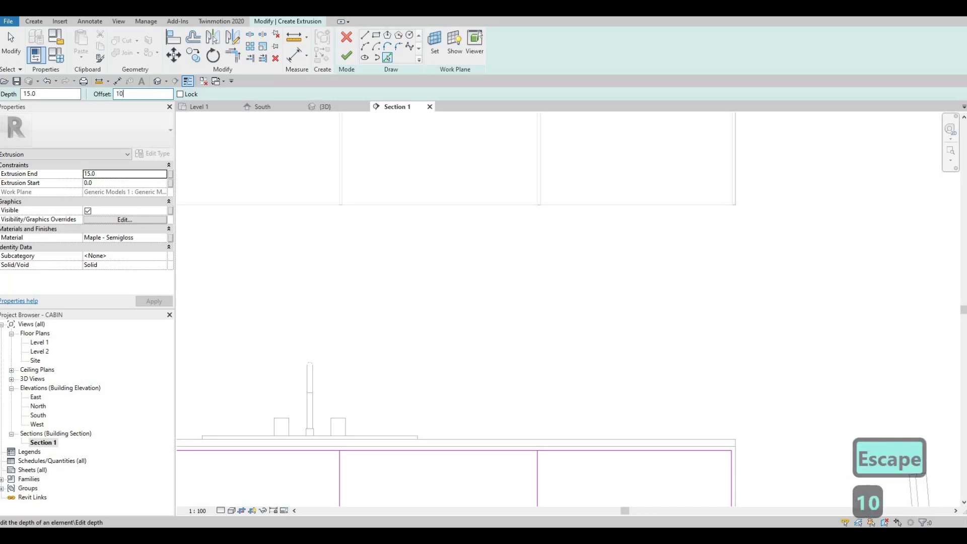
pyautogui.press('Return')
pyautogui.scroll(5, 354, 297)
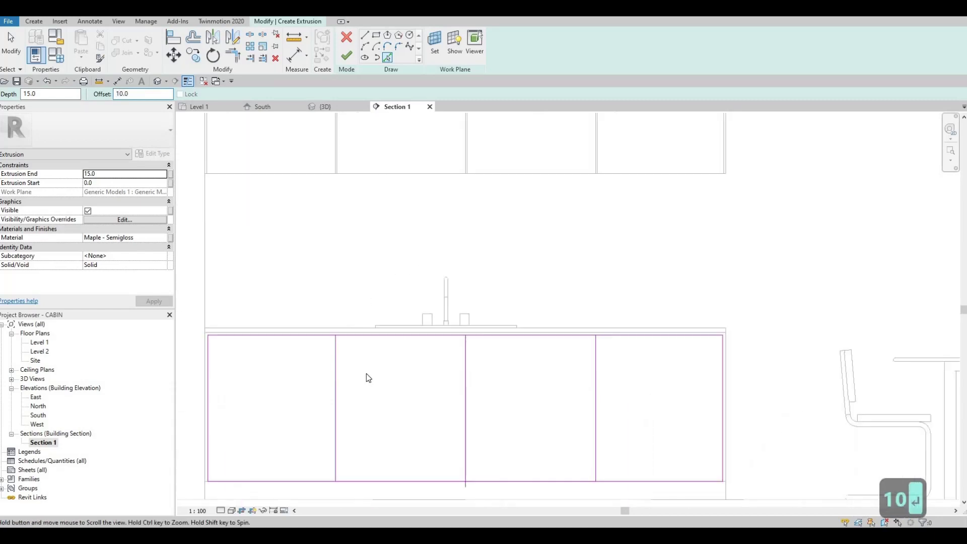
pyautogui.click(353, 378)
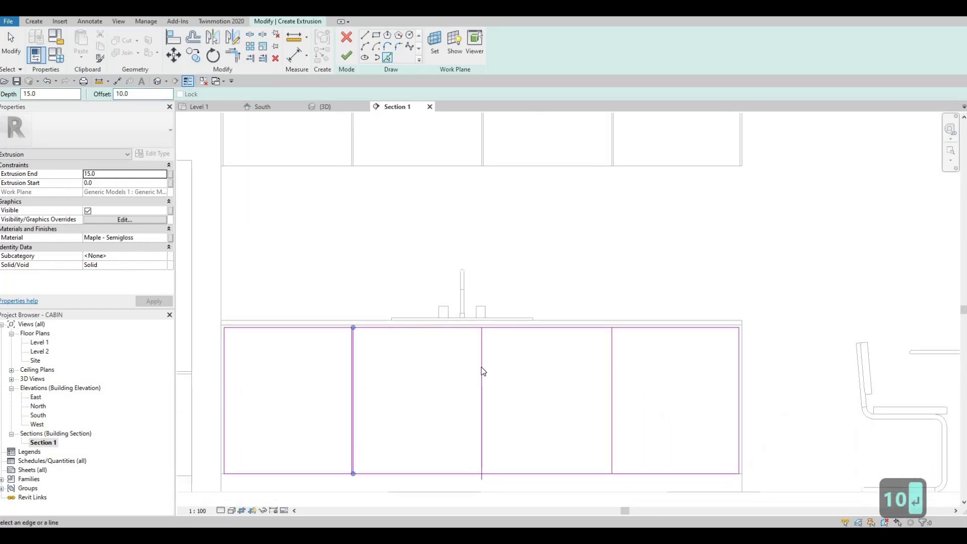
pyautogui.click(508, 368)
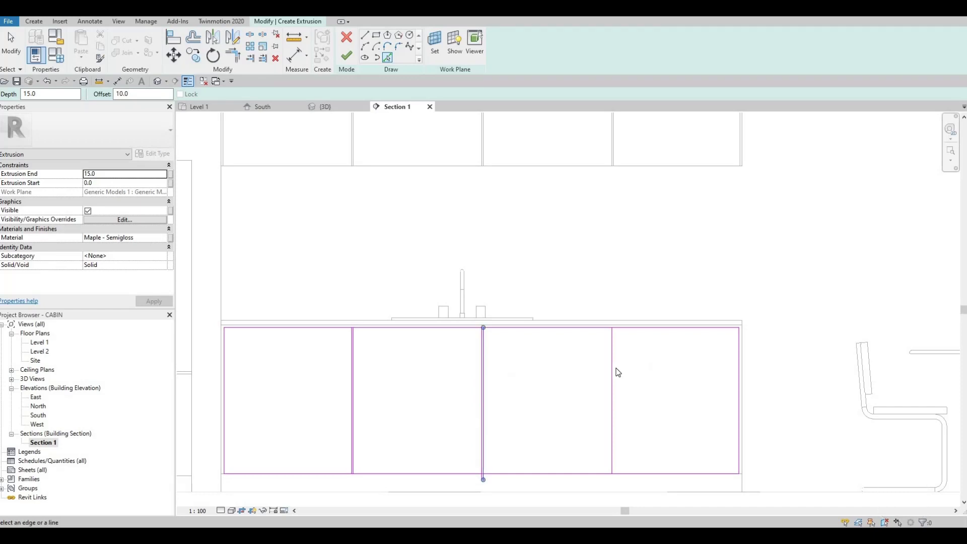
pyautogui.click(582, 384)
pyautogui.press('Escape')
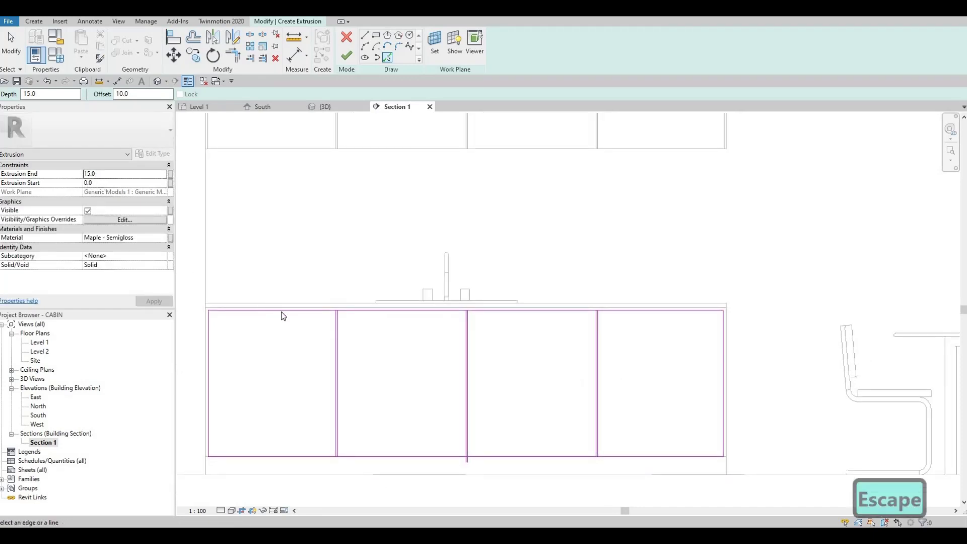
pyautogui.moveTo(282, 341); pyautogui.dragTo(273, 303, button='middle')
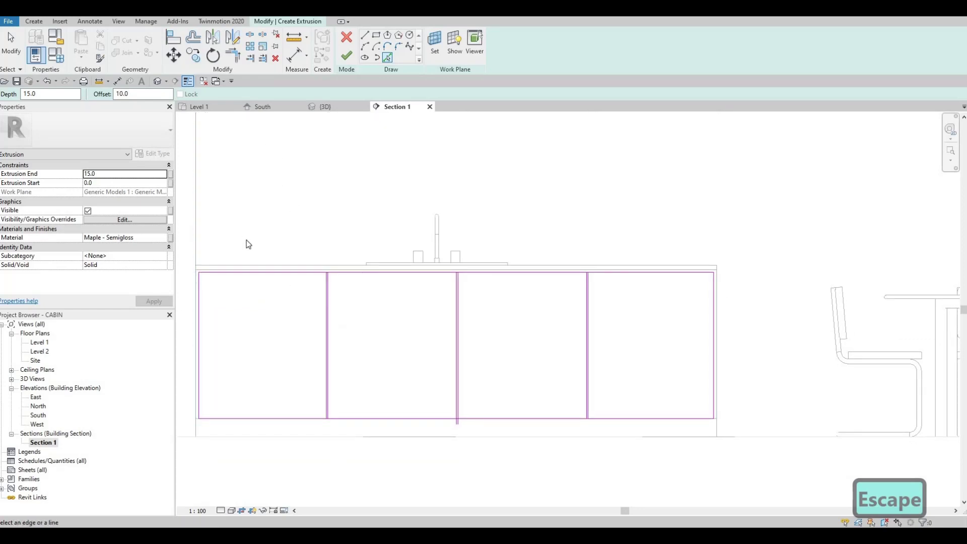
# Split the bottom sketch line in the gaps of the left and right divider pairs using SL.
pyautogui.press('s')
pyautogui.press('l')
pyautogui.scroll(2, 347, 263)
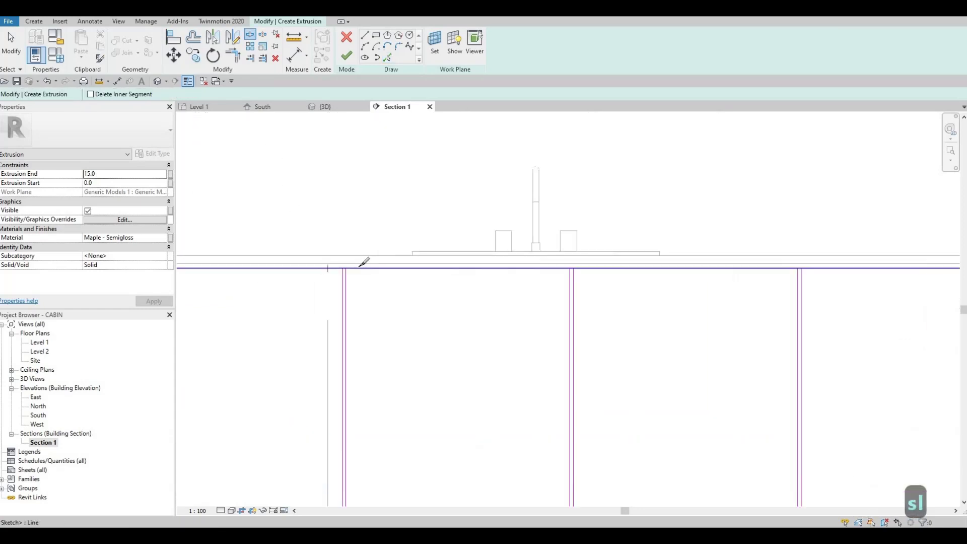
pyautogui.scroll(3, 353, 261)
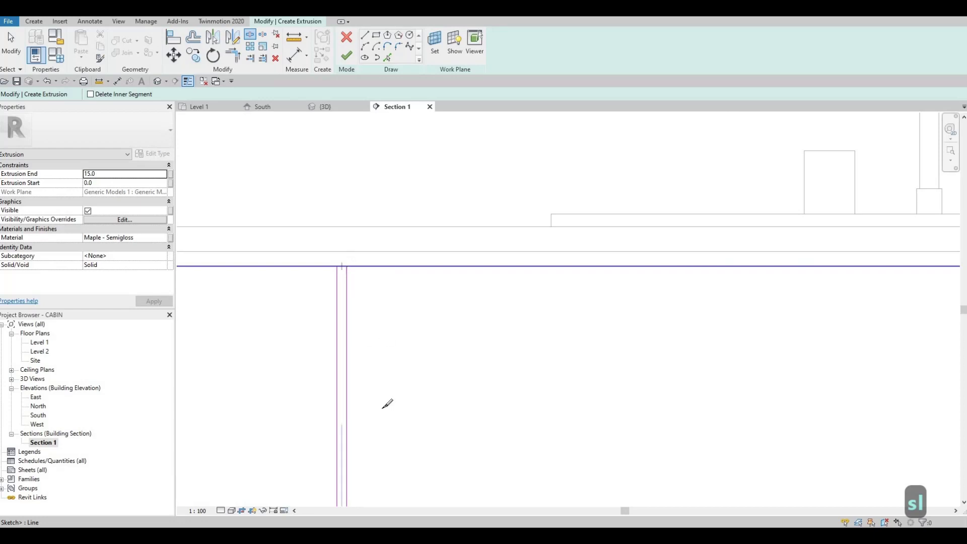
pyautogui.moveTo(374, 416); pyautogui.dragTo(370, 251, button='middle')
pyautogui.scroll(-2, 390, 395)
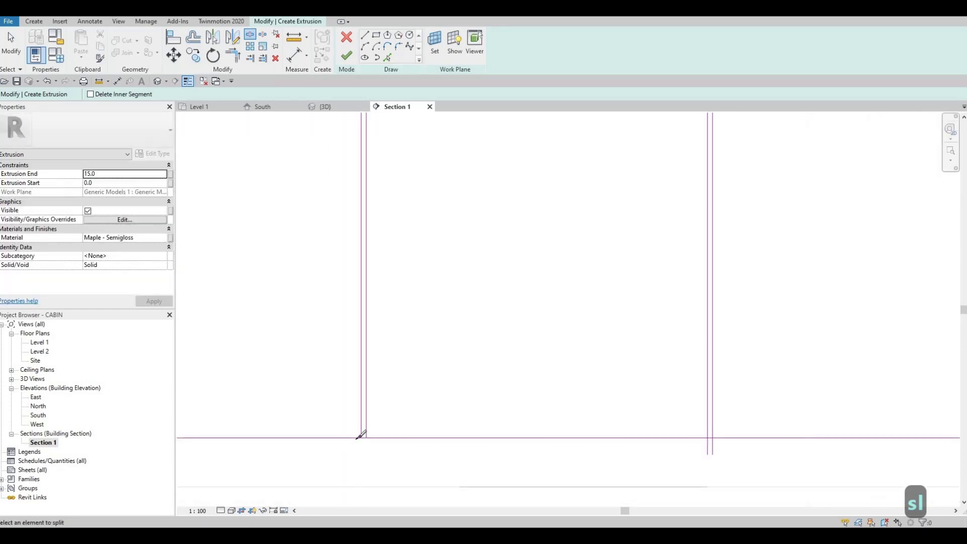
pyautogui.scroll(2, 360, 434)
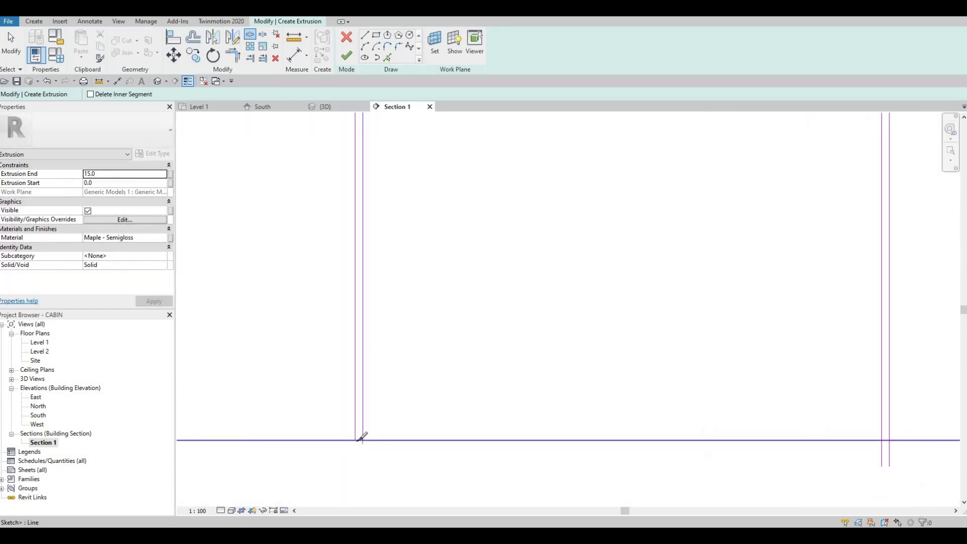
pyautogui.scroll(1, 358, 441)
pyautogui.click(358, 441)
pyautogui.scroll(-2, 559, 429)
pyautogui.moveTo(745, 427)
pyautogui.mouseDown(button='middle')
pyautogui.moveTo(588, 412)
pyautogui.moveTo(510, 390)
pyautogui.mouseUp(button='middle')
pyautogui.scroll(2, 604, 397)
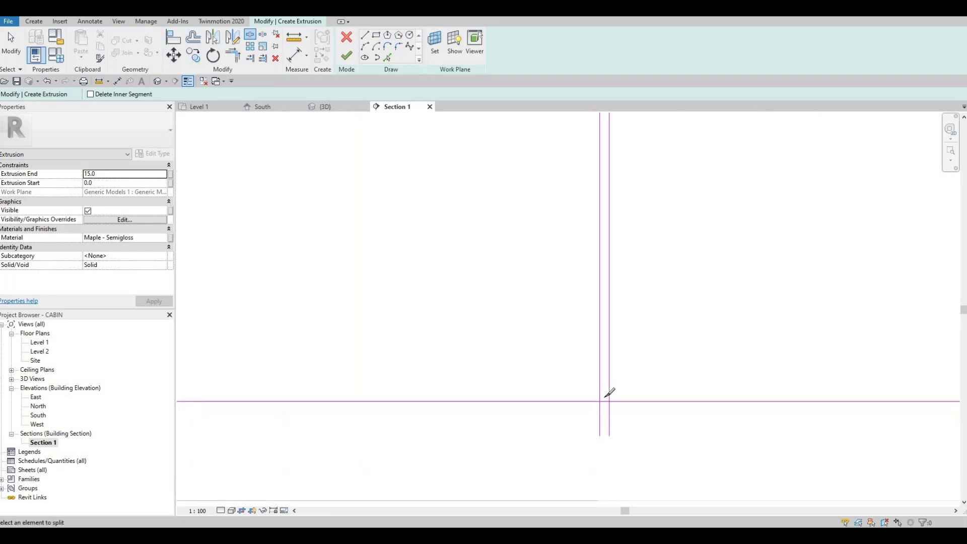
pyautogui.scroll(1, 605, 403)
pyautogui.click(604, 397)
# Split the remaining horizontal lines, including the top line, between the divider pairs.
pyautogui.scroll(-2, 572, 352)
pyautogui.moveTo(570, 340)
pyautogui.mouseDown(button='middle')
pyautogui.moveTo(570, 425)
pyautogui.moveTo(564, 246)
pyautogui.mouseUp(button='middle')
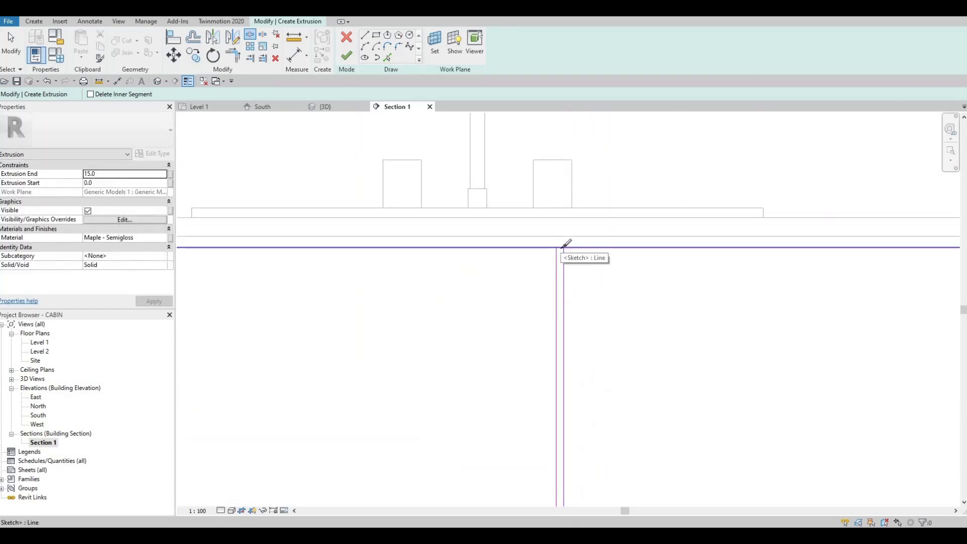
pyautogui.scroll(1, 561, 247)
pyautogui.click(560, 248)
pyautogui.scroll(-3, 561, 248)
pyautogui.moveTo(735, 262)
pyautogui.mouseDown(button='middle')
pyautogui.moveTo(539, 293)
pyautogui.moveTo(417, 266)
pyautogui.mouseUp(button='middle')
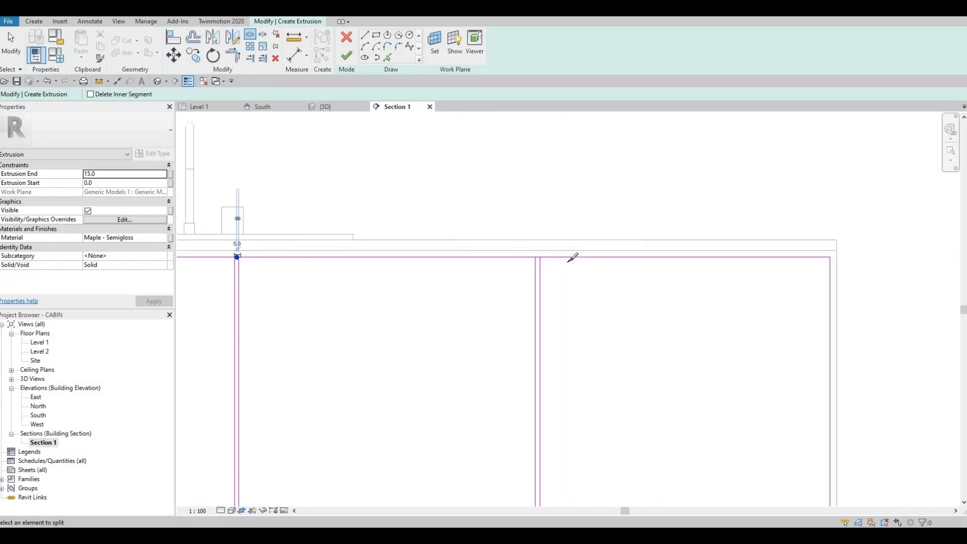
pyautogui.scroll(2, 568, 261)
pyautogui.scroll(2, 555, 256)
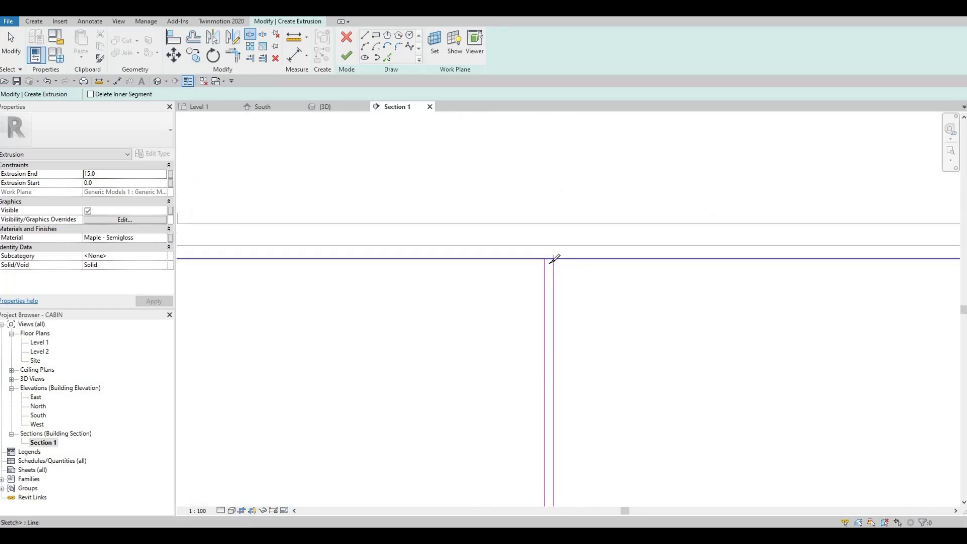
pyautogui.click(548, 259)
pyautogui.scroll(-3, 553, 312)
pyautogui.moveTo(540, 468); pyautogui.dragTo(504, 297, button='middle')
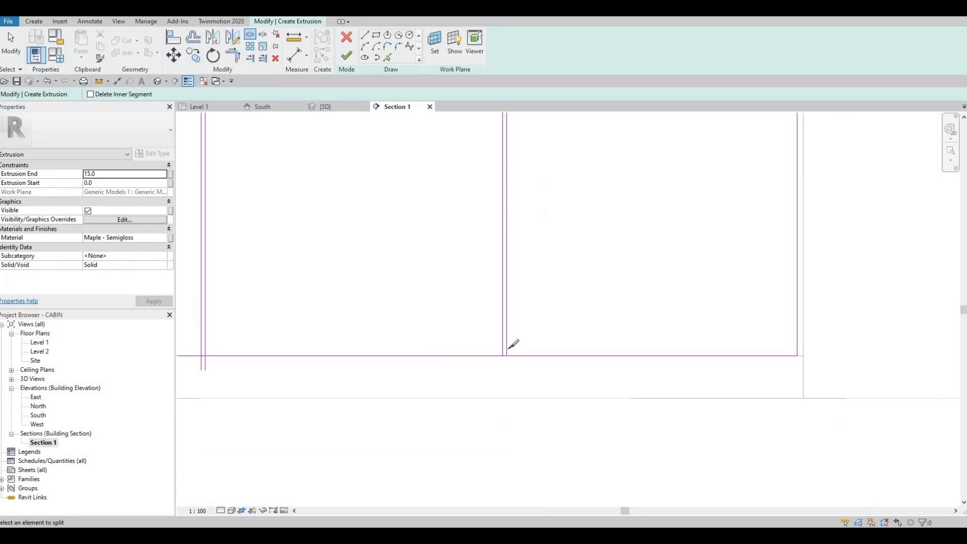
pyautogui.scroll(2, 509, 349)
pyautogui.press('Escape')
pyautogui.press('Escape')
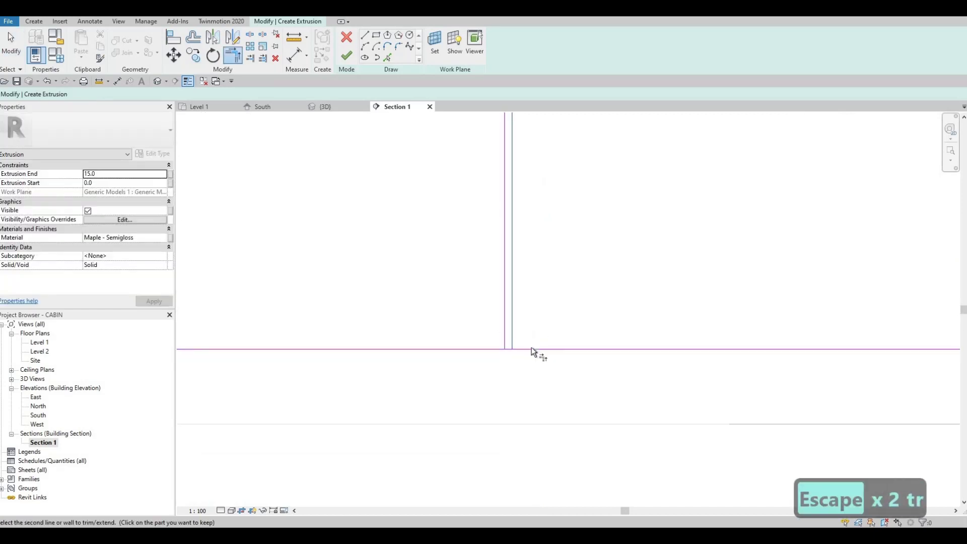
# Attempt the first corner trims on the left and right vertical sketch lines.
pyautogui.click(505, 334)
pyautogui.click(487, 351)
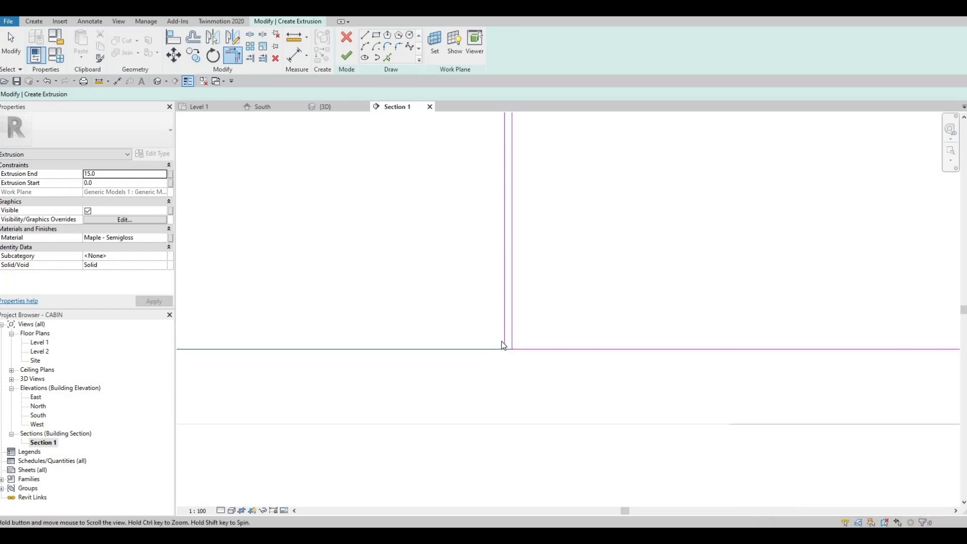
pyautogui.press('Escape')
pyautogui.press('Escape')
pyautogui.press('Escape')
pyautogui.press('t')
pyautogui.press('r')
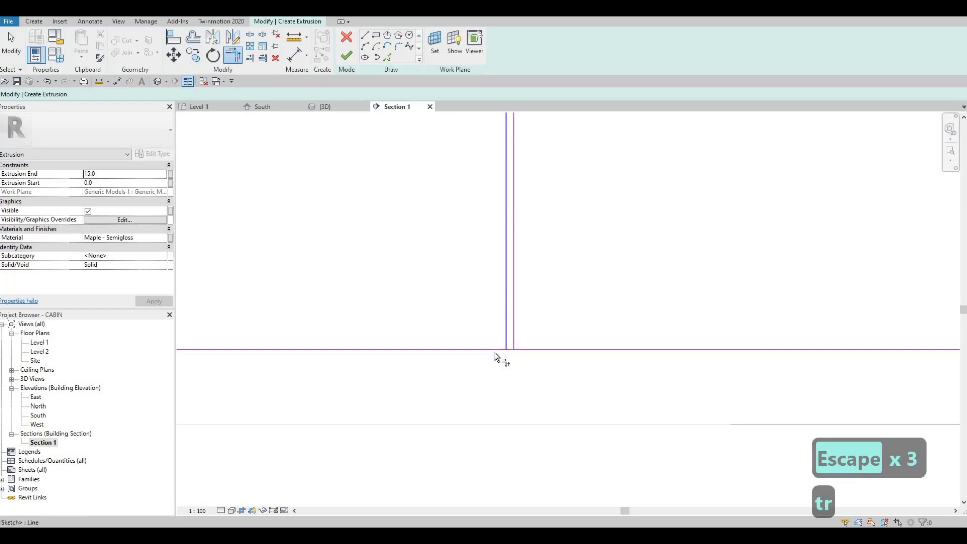
pyautogui.press('Escape')
pyautogui.press('Escape')
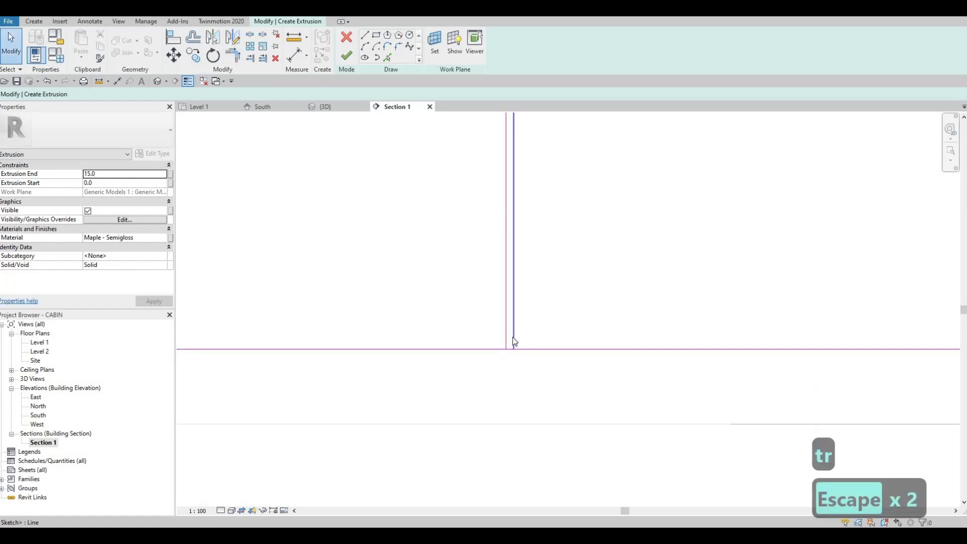
pyautogui.press('t')
pyautogui.press('r')
pyautogui.click(513, 340)
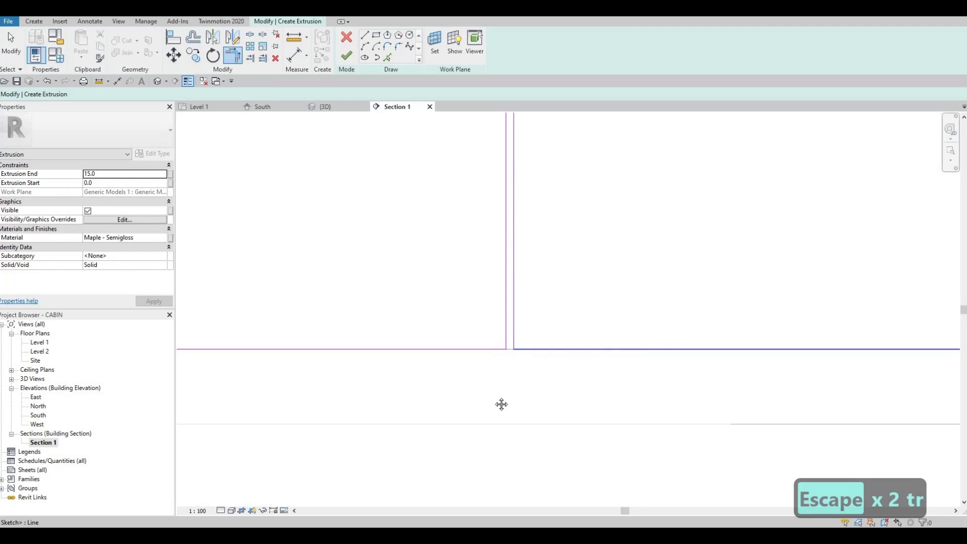
pyautogui.press('Escape')
# Trim the vertical divider lines to the bottom line to close the lower panel corners.
pyautogui.scroll(-5, 498, 358)
pyautogui.moveTo(477, 257); pyautogui.dragTo(486, 410, button='middle')
pyautogui.moveTo(302, 476); pyautogui.dragTo(419, 419, button='middle')
pyautogui.scroll(1, 419, 419)
pyautogui.scroll(-1, 420, 418)
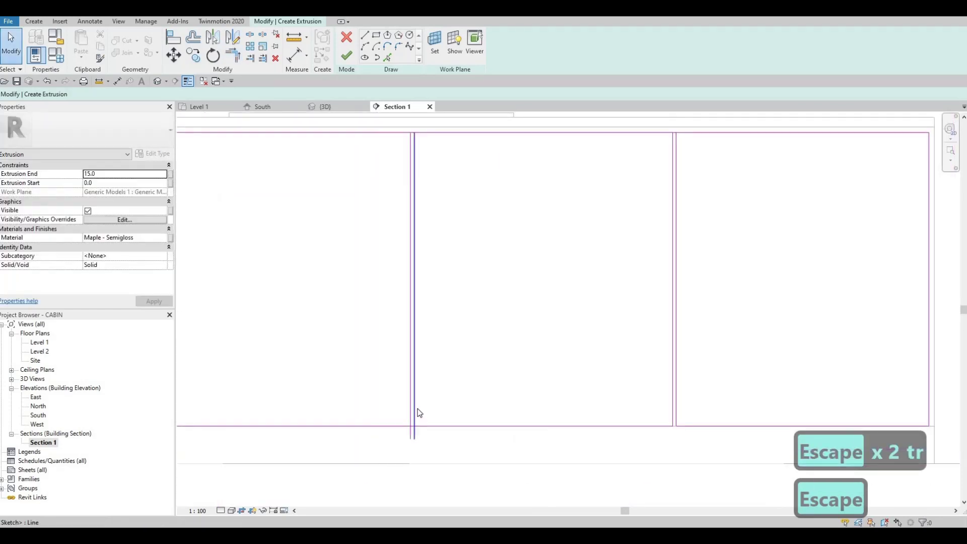
pyautogui.scroll(1, 417, 411)
pyautogui.press('t')
pyautogui.press('r')
pyautogui.click(412, 407)
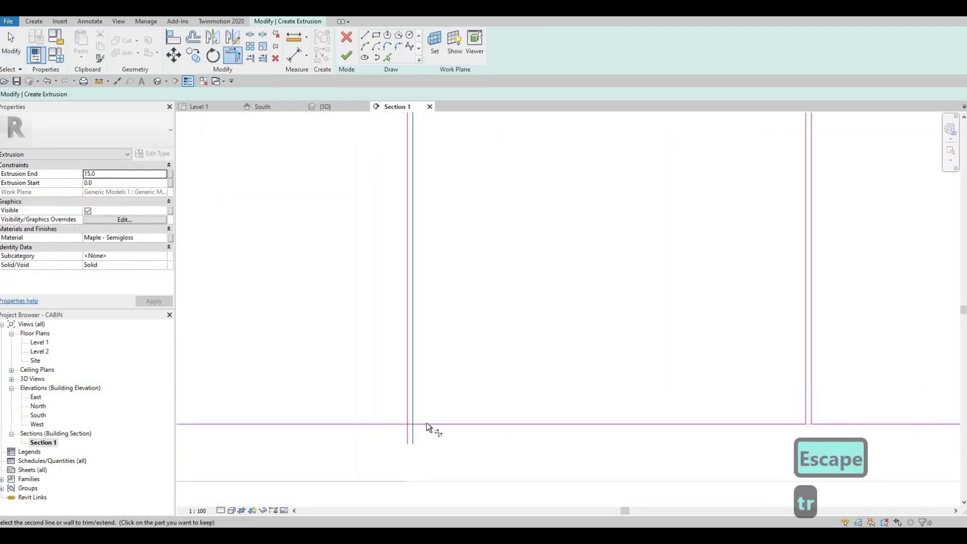
pyautogui.click(405, 412)
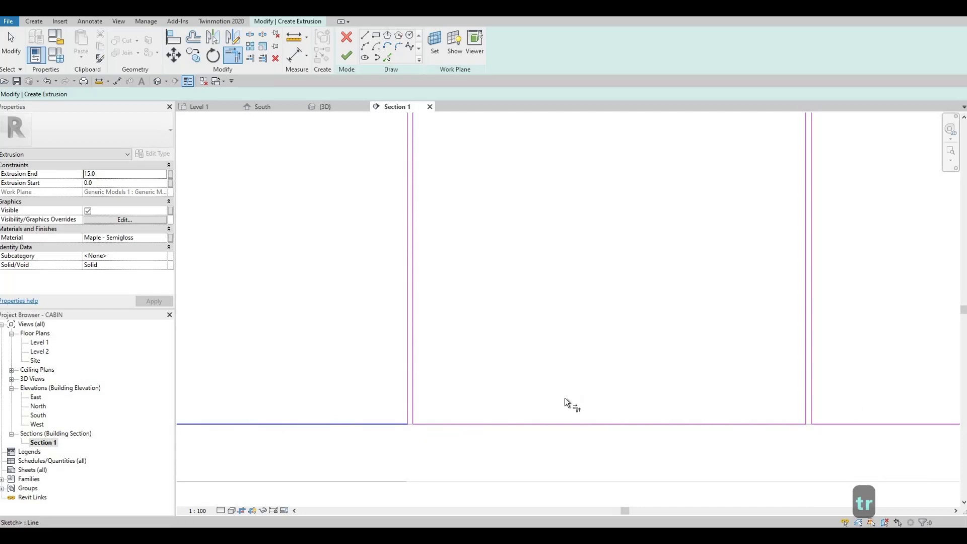
pyautogui.moveTo(451, 416); pyautogui.dragTo(564, 398, button='middle')
pyautogui.click(527, 373)
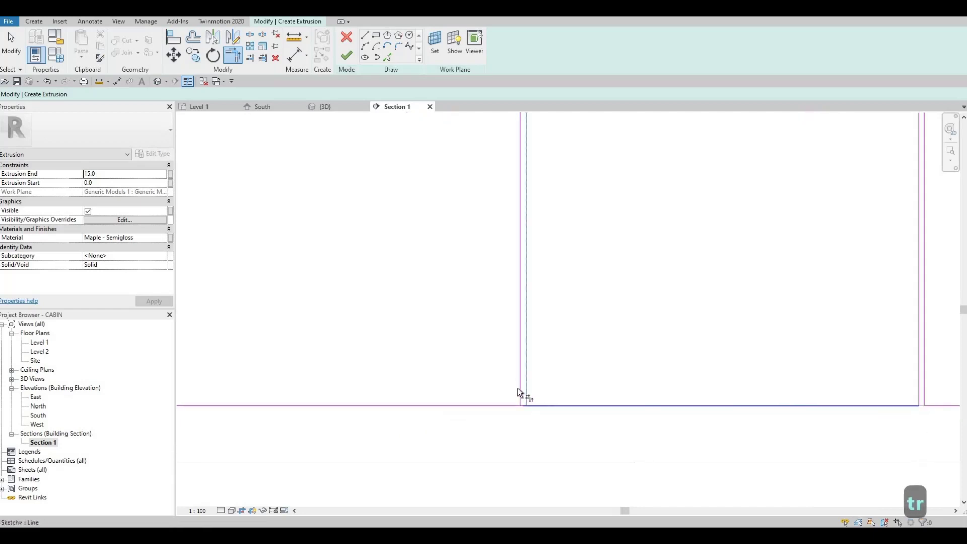
# Trim the top horizontal lines to each vertical divider, closing the upper panel corners.
pyautogui.moveTo(533, 295); pyautogui.dragTo(513, 210, button='middle')
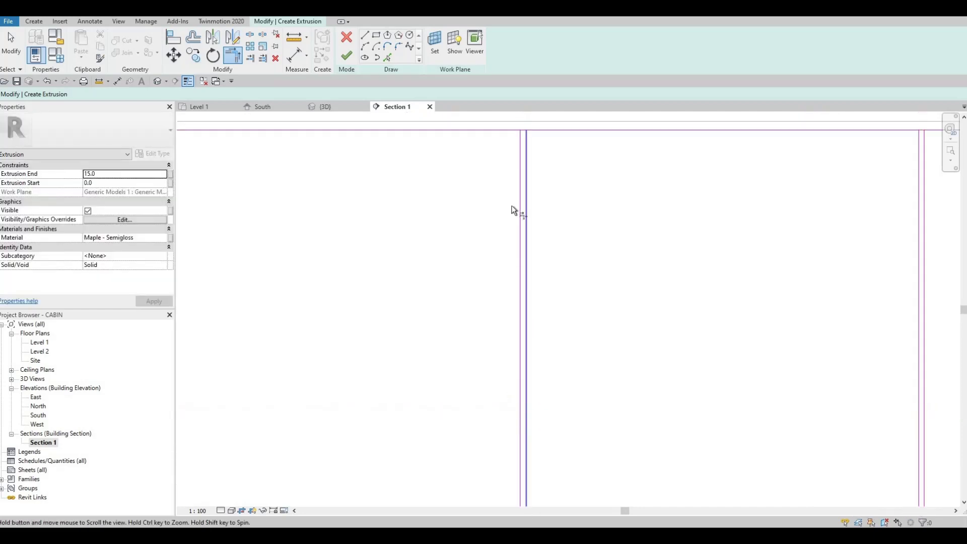
pyautogui.click(510, 205)
pyautogui.click(520, 216)
pyautogui.click(526, 213)
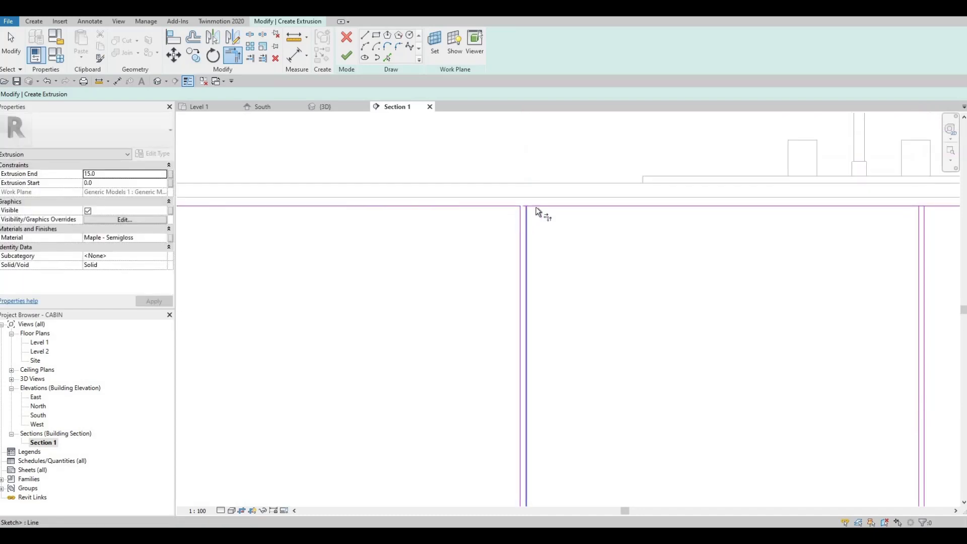
pyautogui.click(535, 206)
pyautogui.click(528, 220)
pyautogui.moveTo(896, 204); pyautogui.dragTo(641, 227, button='middle')
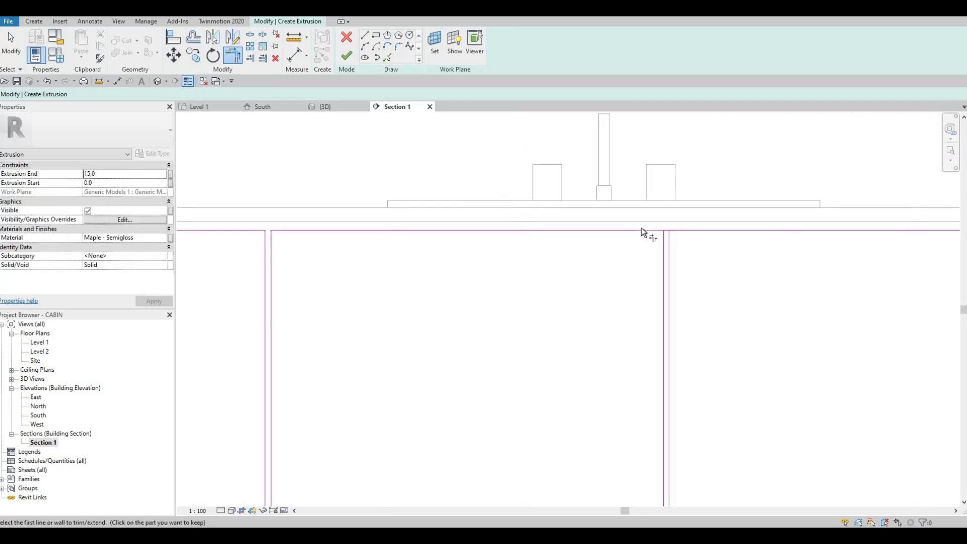
pyautogui.click(642, 229)
pyautogui.click(663, 253)
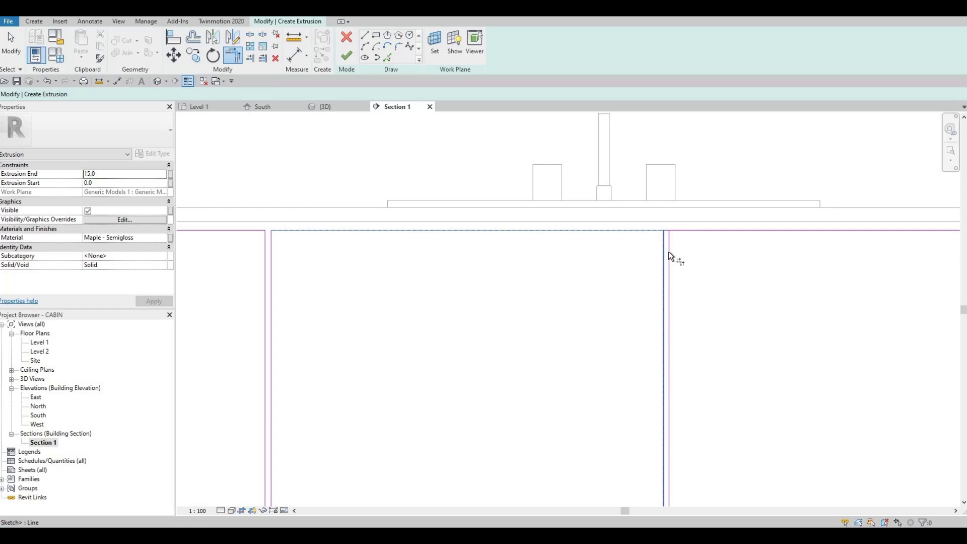
pyautogui.click(687, 232)
pyautogui.moveTo(819, 296); pyautogui.dragTo(396, 290, button='middle')
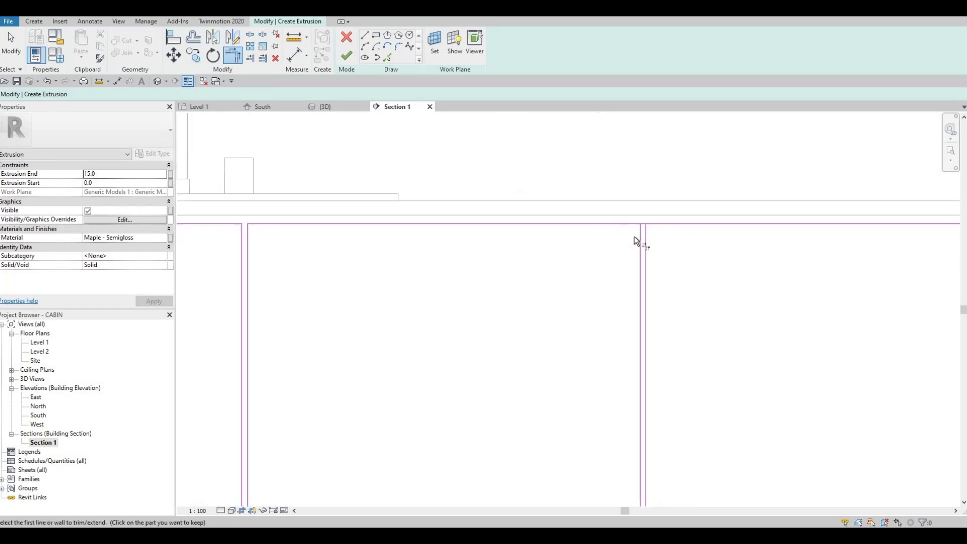
pyautogui.click(635, 240)
pyautogui.click(641, 242)
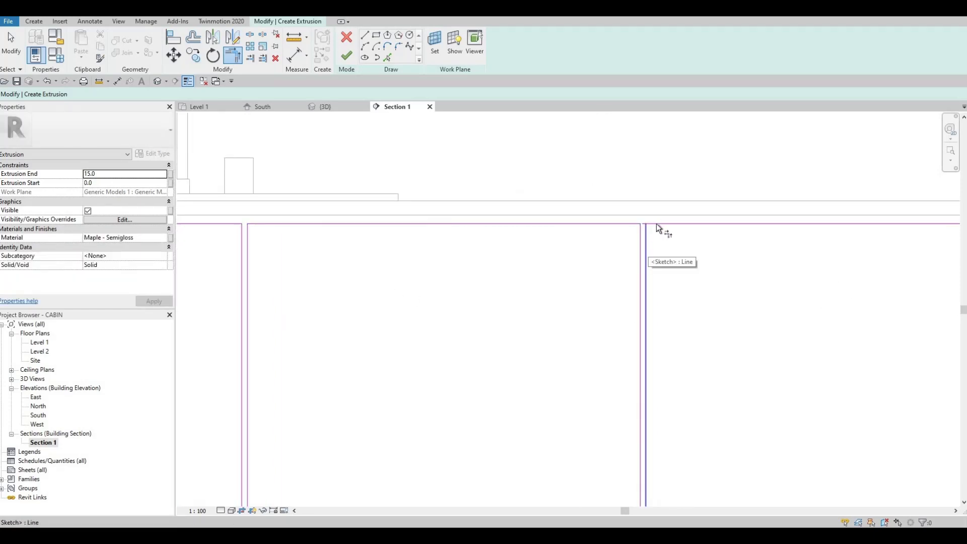
pyautogui.scroll(-4, 657, 272)
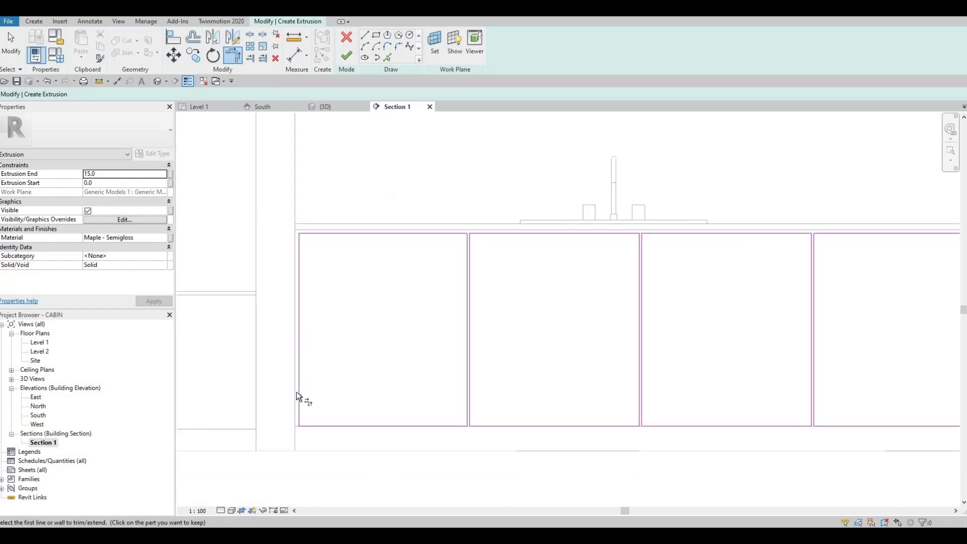
pyautogui.scroll(2, 332, 251)
pyautogui.press('Escape')
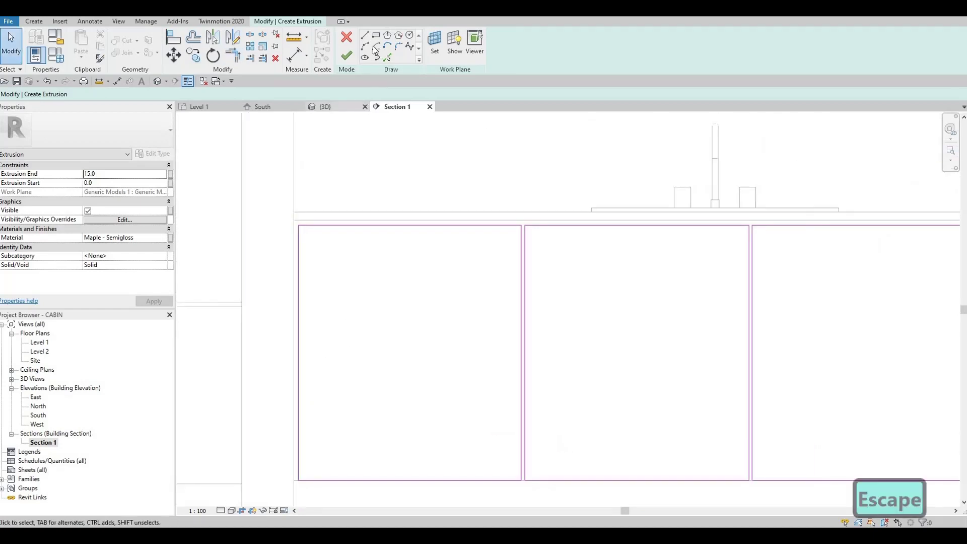
# Draw two horizontal lines across the leftmost lower panel, splitting it into three drawer fronts.
pyautogui.press('l')
pyautogui.press('i')
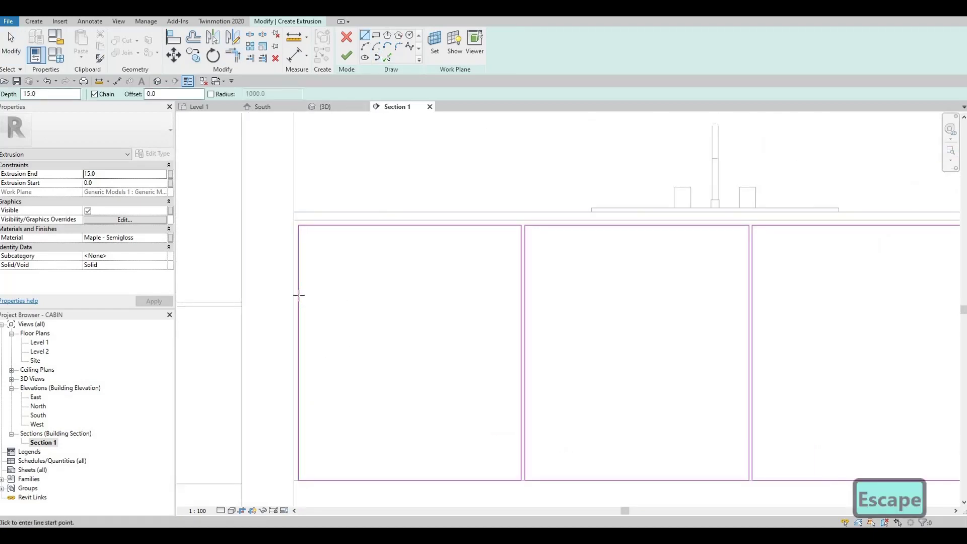
pyautogui.click(298, 296)
pyautogui.click(521, 296)
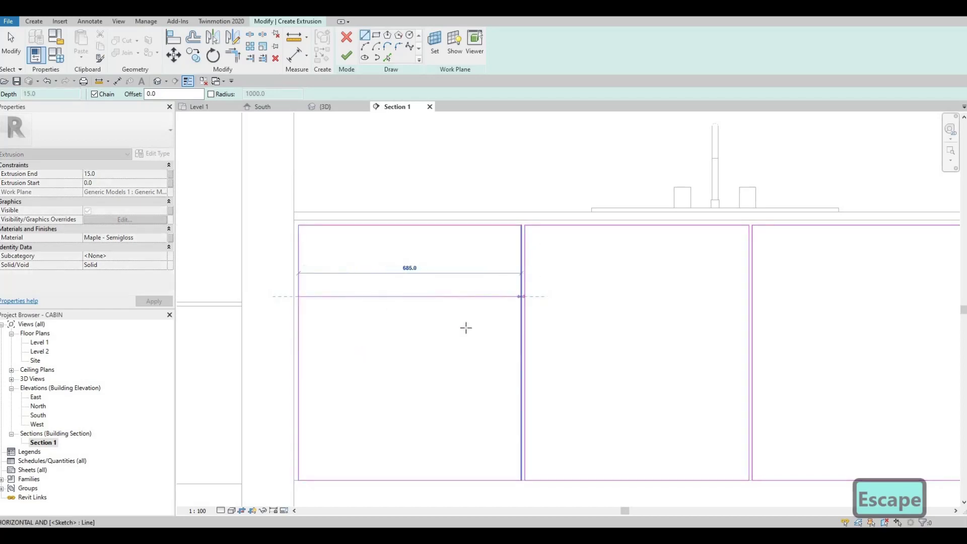
pyautogui.press('Escape')
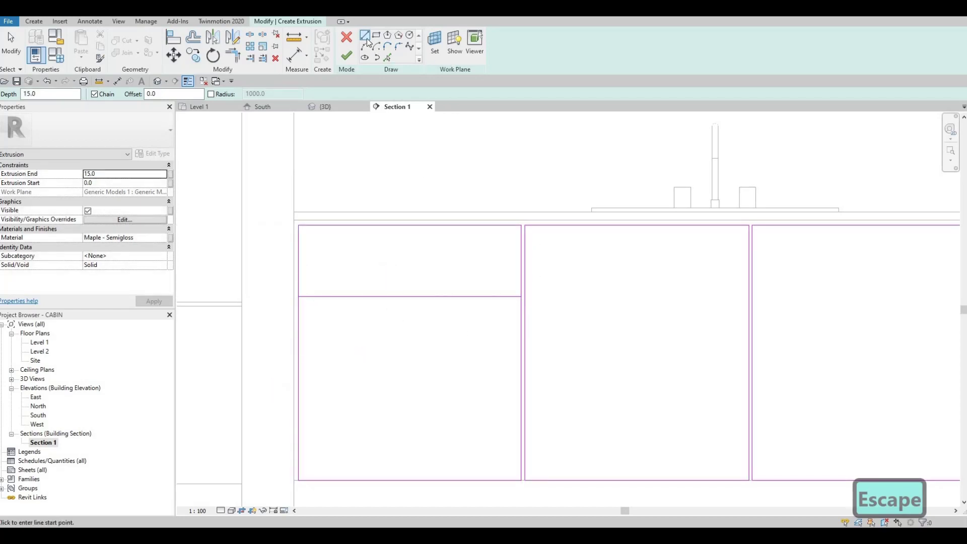
pyautogui.click(298, 368)
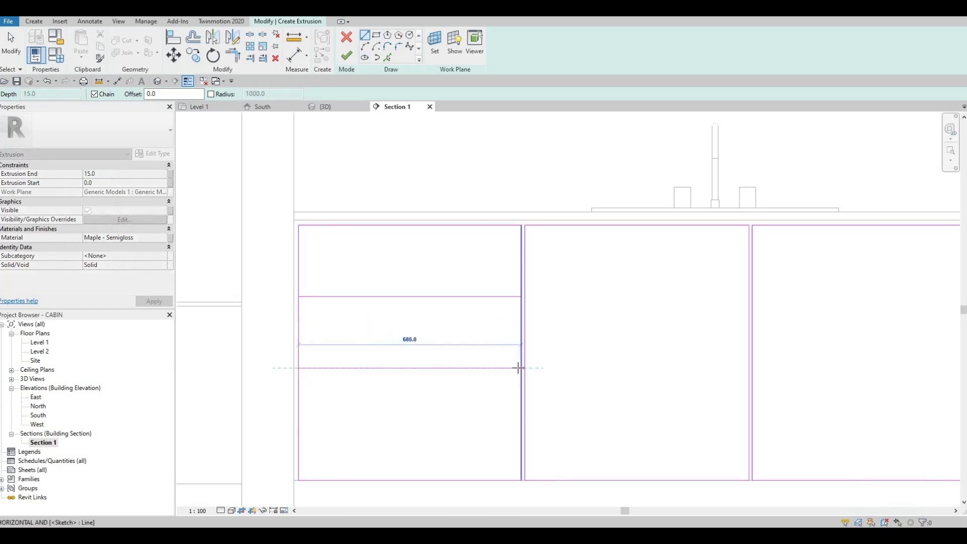
pyautogui.click(511, 372)
pyautogui.press('Escape')
pyautogui.press('Escape')
pyautogui.press('Escape')
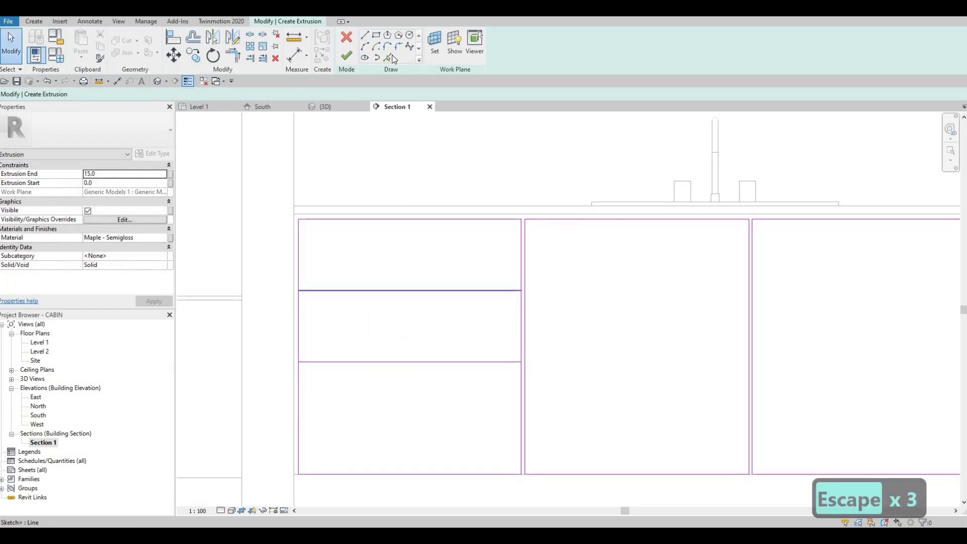
pyautogui.click(392, 56)
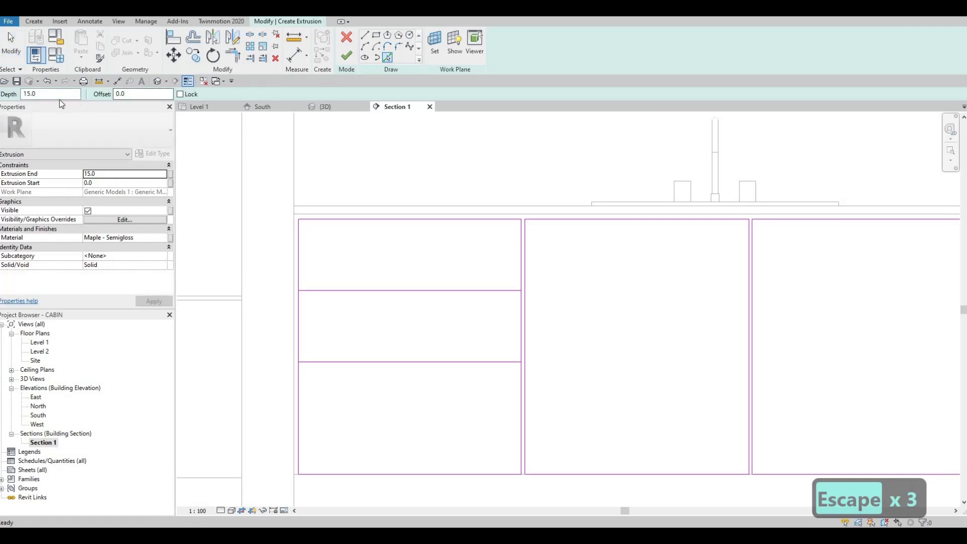
# Copy the upper divider 10 units below it and split the side edge at the divider.
pyautogui.write('1')
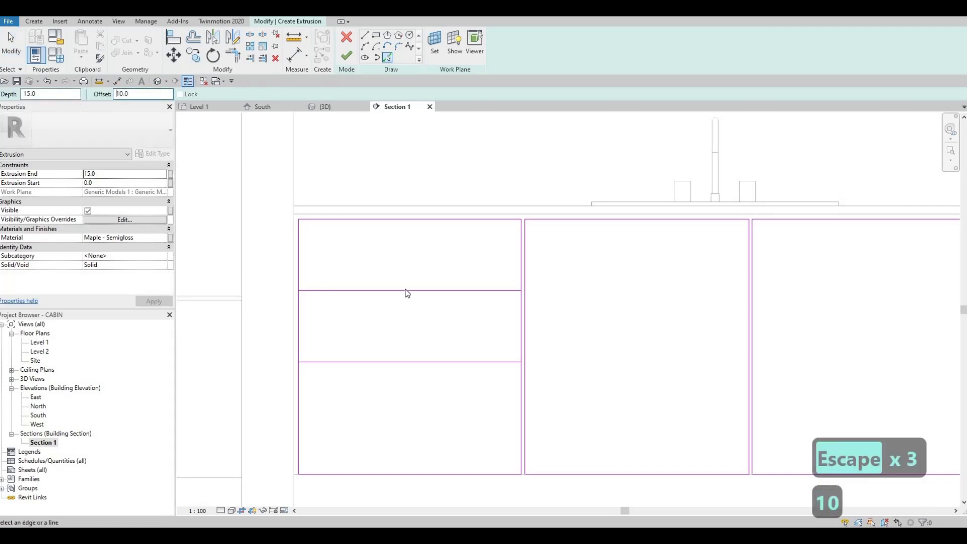
pyautogui.write('0')
pyautogui.click(407, 292)
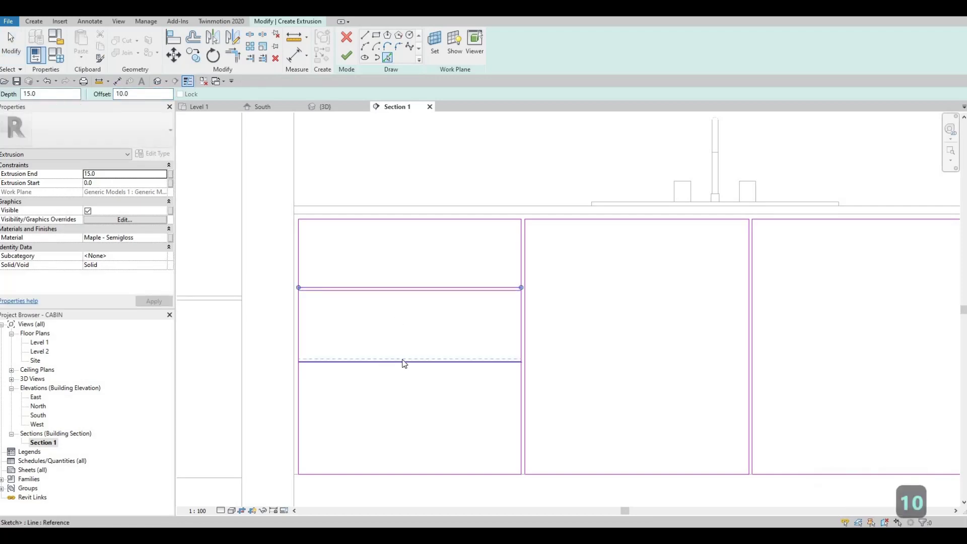
pyautogui.press('Escape')
pyautogui.press('Escape')
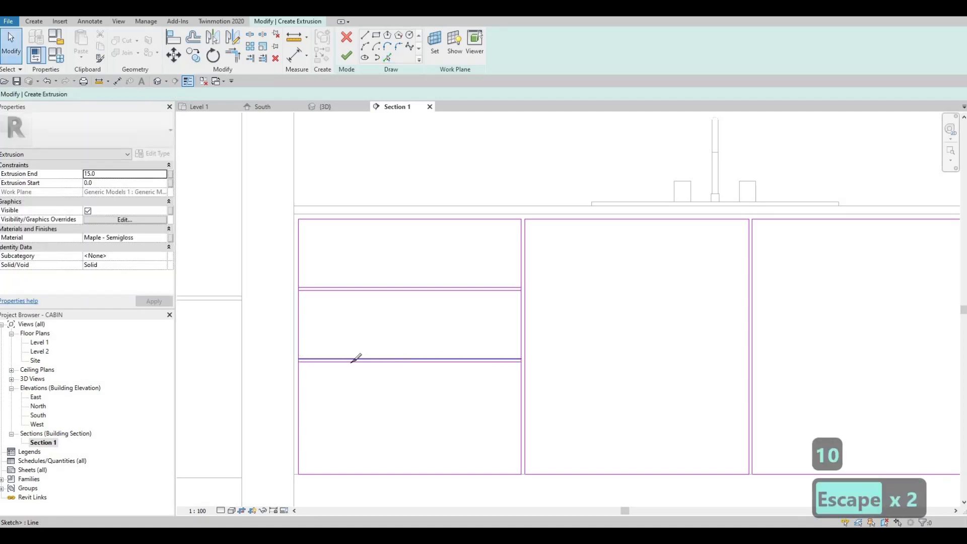
pyautogui.press('s')
pyautogui.press('l')
pyautogui.scroll(2, 306, 360)
pyautogui.scroll(3, 306, 359)
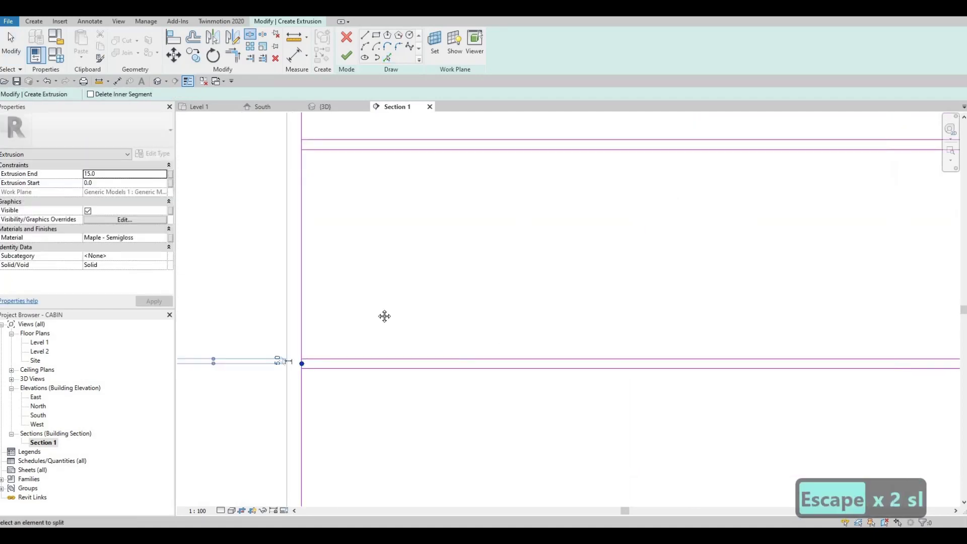
pyautogui.scroll(-3, 602, 325)
pyautogui.scroll(3, 619, 342)
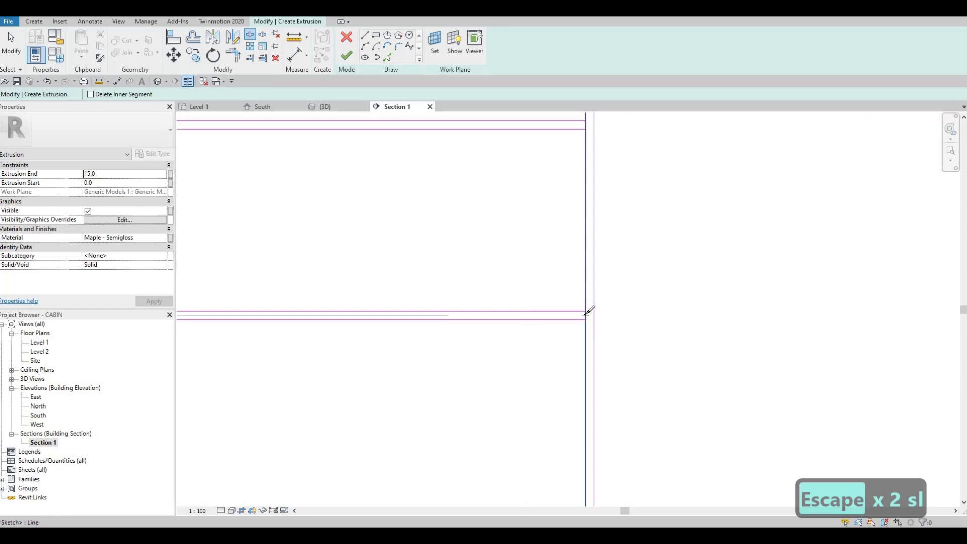
pyautogui.click(585, 311)
pyautogui.moveTo(549, 126); pyautogui.dragTo(550, 203, button='middle')
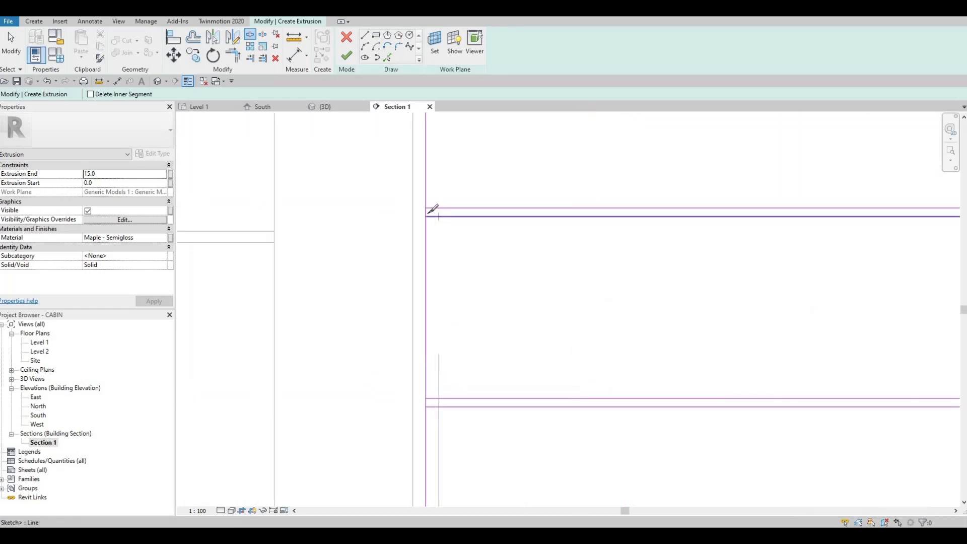
pyautogui.press('Escape')
pyautogui.press('Escape')
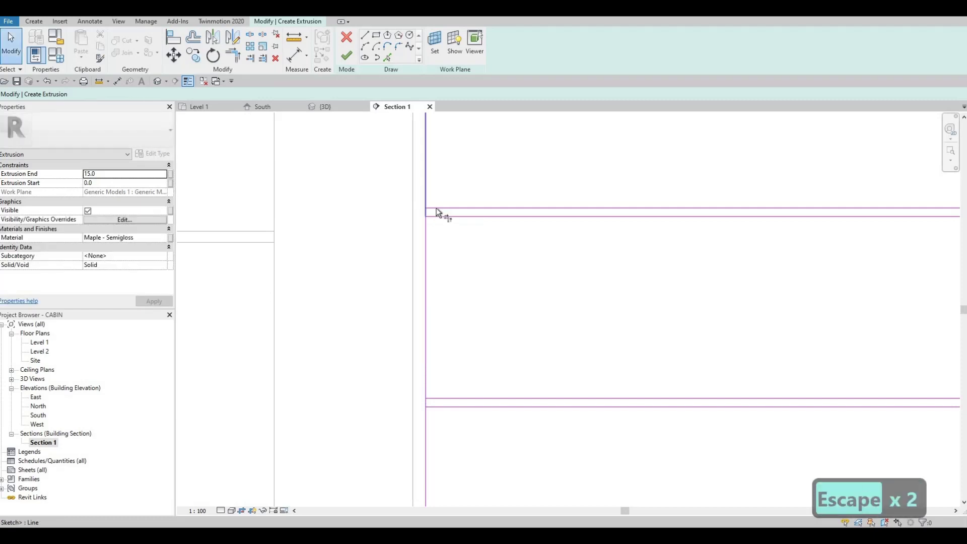
# Trim the drawer dividers to the left and right edges so each drawer outline closes.
pyautogui.press('t')
pyautogui.press('r')
pyautogui.click(436, 217)
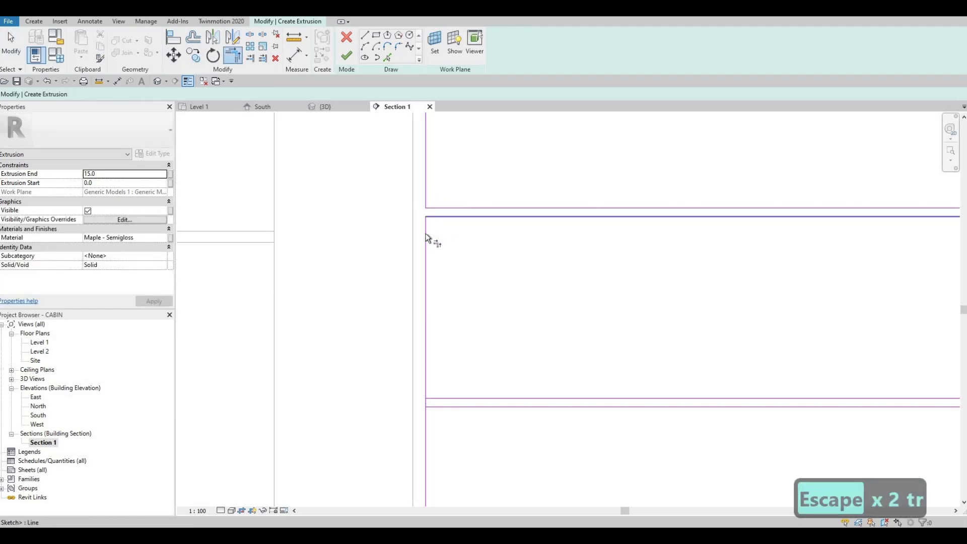
pyautogui.click(426, 306)
pyautogui.moveTo(438, 397); pyautogui.dragTo(420, 337, button='middle')
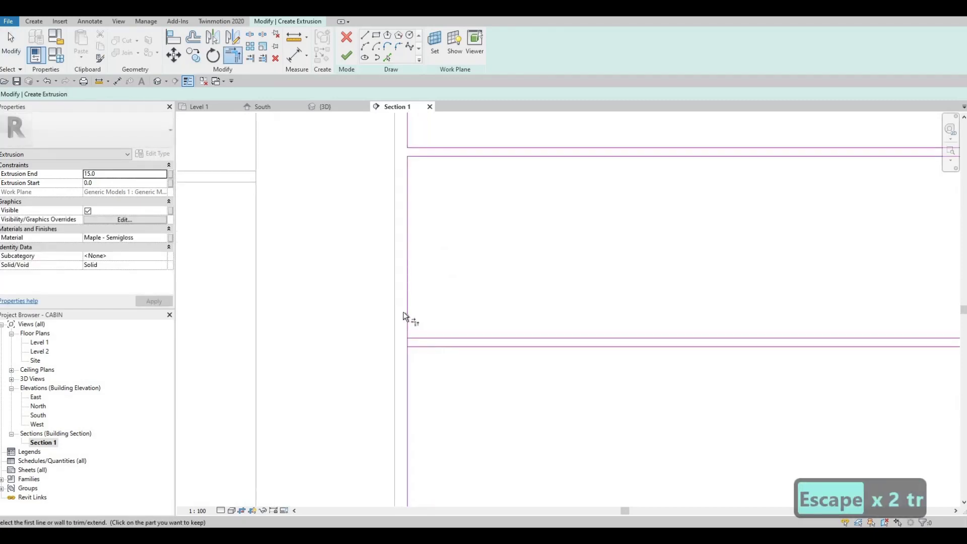
pyautogui.click(428, 338)
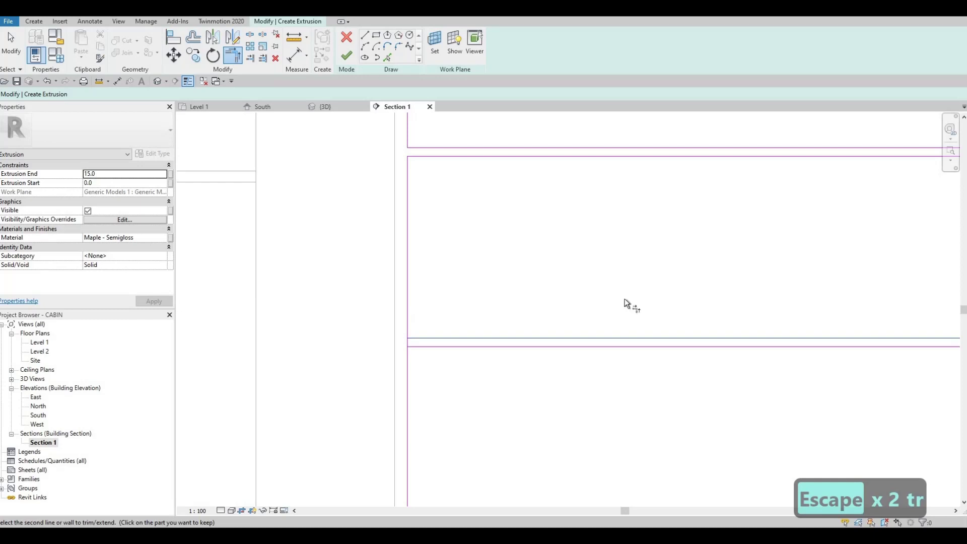
pyautogui.click(408, 360)
pyautogui.moveTo(523, 305); pyautogui.dragTo(510, 304, button='middle')
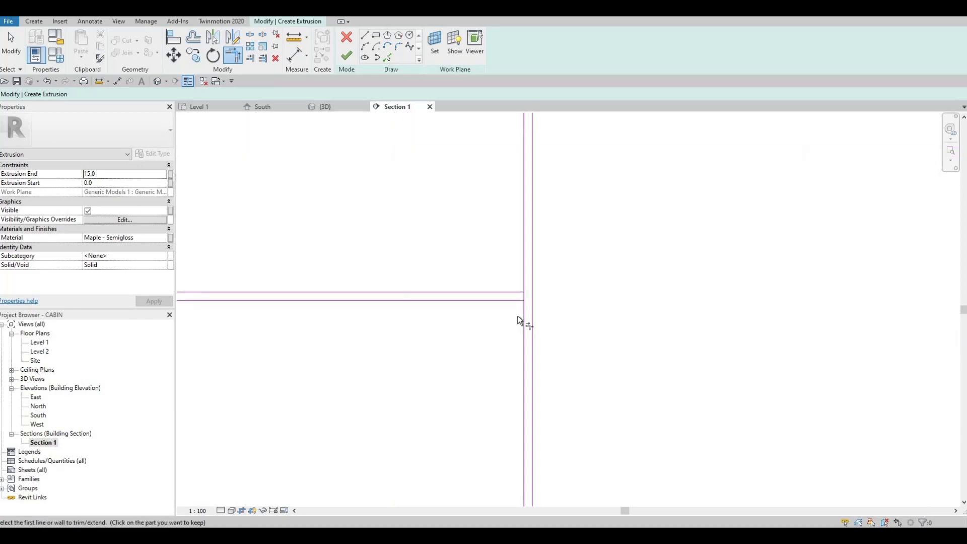
pyautogui.click(520, 308)
pyautogui.click(521, 314)
pyautogui.moveTo(497, 230); pyautogui.dragTo(514, 367, button='middle')
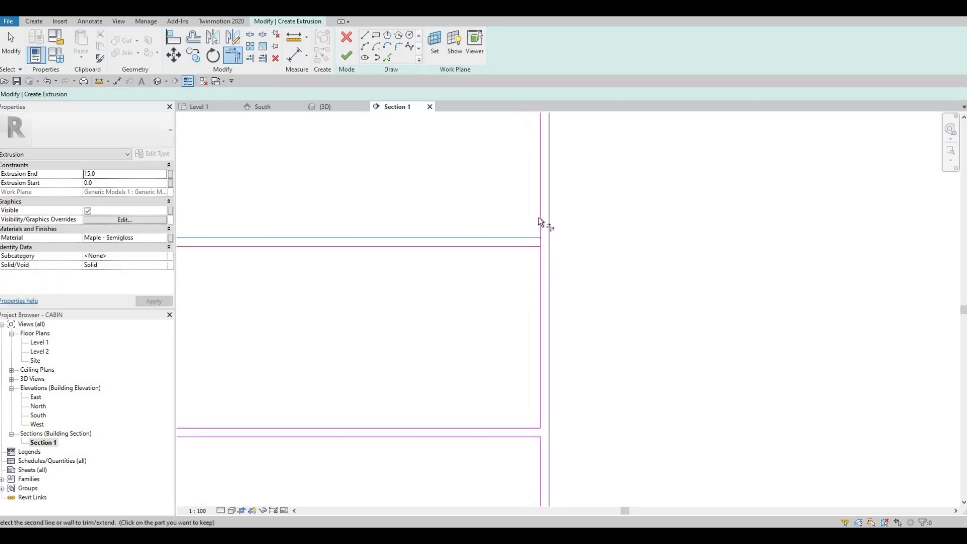
pyautogui.scroll(-2, 539, 217)
pyautogui.press('Escape')
pyautogui.scroll(-3, 755, 272)
pyautogui.moveTo(800, 292); pyautogui.dragTo(545, 251, button='middle')
pyautogui.scroll(-2, 639, 221)
pyautogui.moveTo(639, 221); pyautogui.dragTo(498, 235, button='middle')
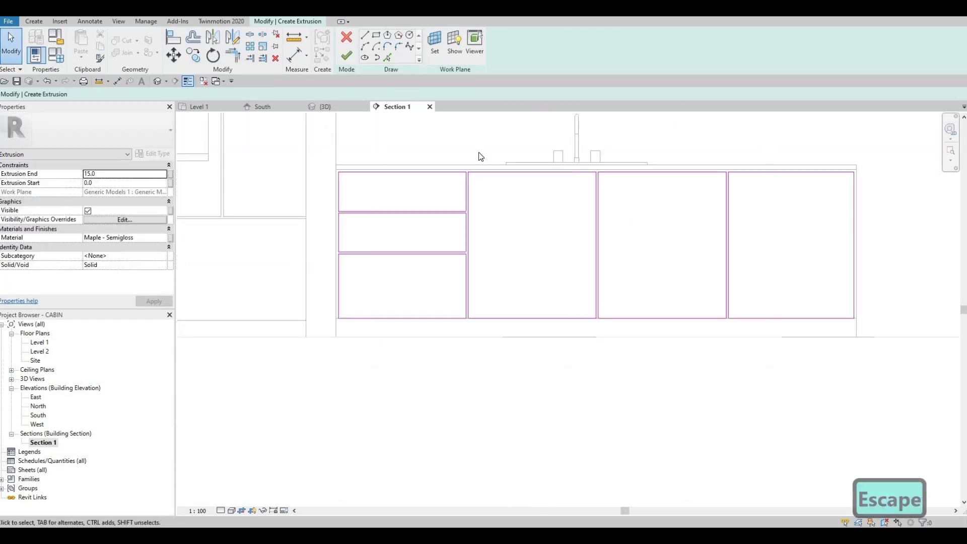
# Sketch two horizontal drawer dividers across the rightmost lower panel.
pyautogui.press('l')
pyautogui.press('i')
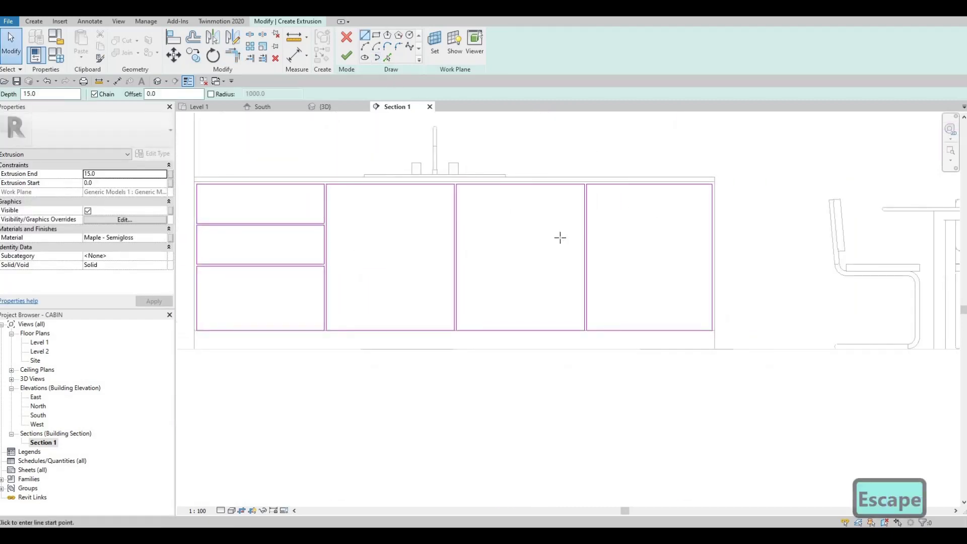
pyautogui.scroll(1, 677, 216)
pyautogui.click(557, 235)
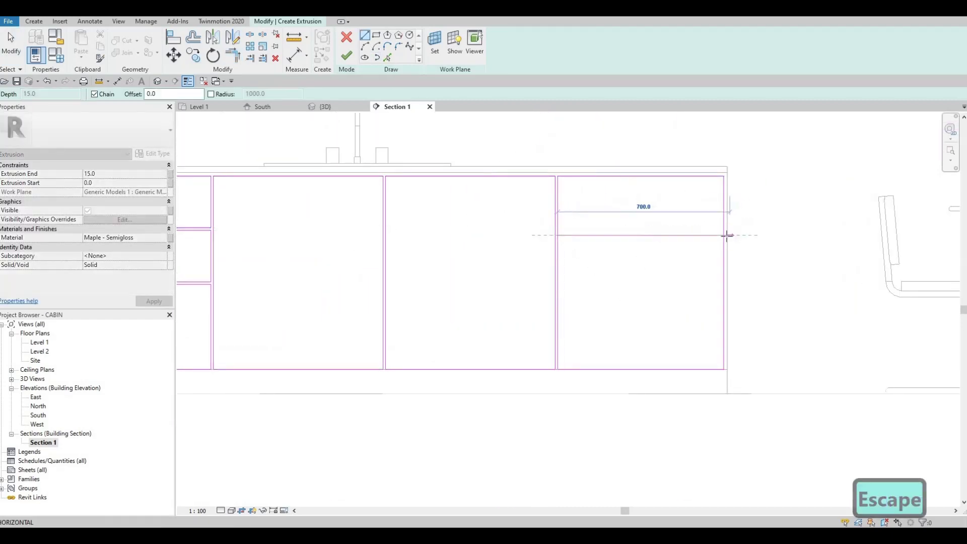
pyautogui.press('Escape')
pyautogui.click(557, 282)
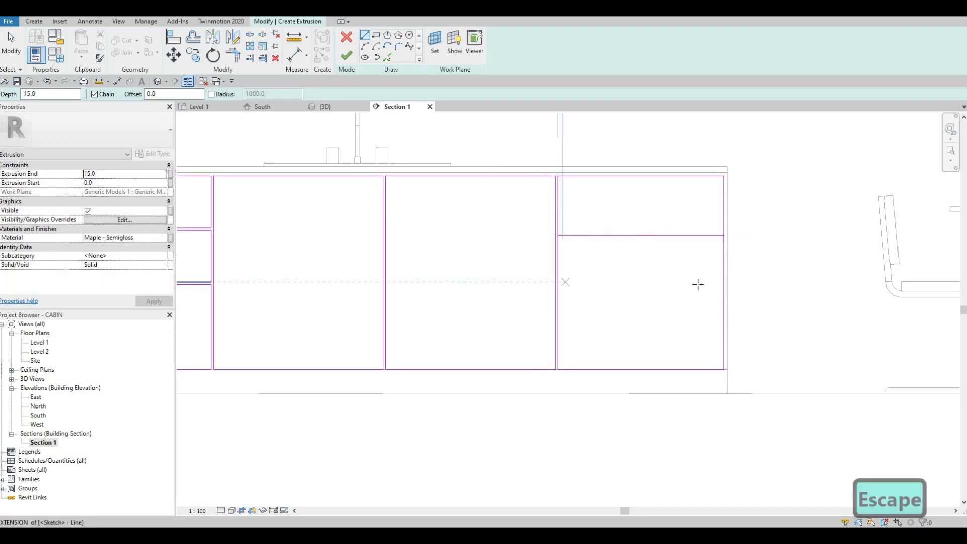
pyautogui.click(724, 282)
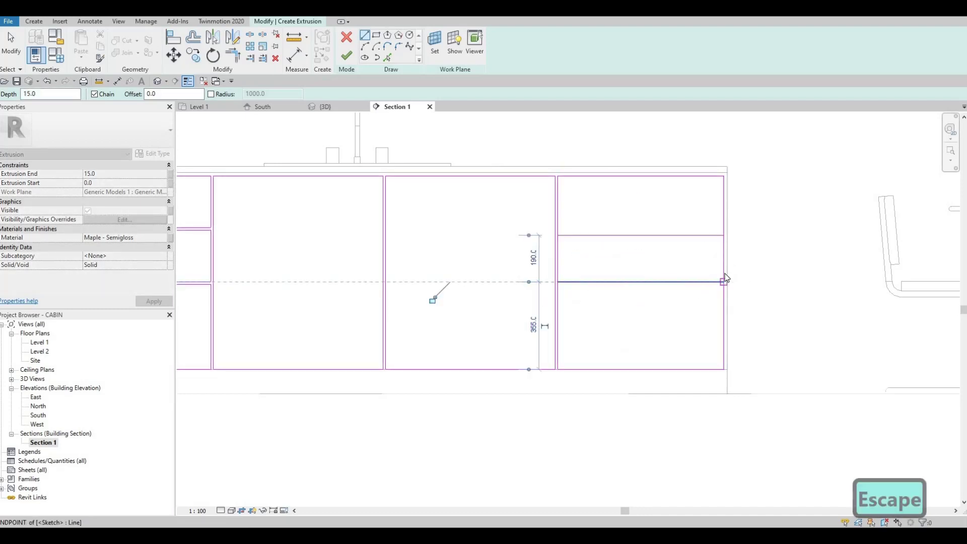
pyautogui.press('Escape')
pyautogui.moveTo(603, 286); pyautogui.dragTo(724, 277, button='middle')
pyautogui.press('Escape')
# Align the right panel's divider with the matching divider on the left panel.
pyautogui.press('a')
pyautogui.press('l')
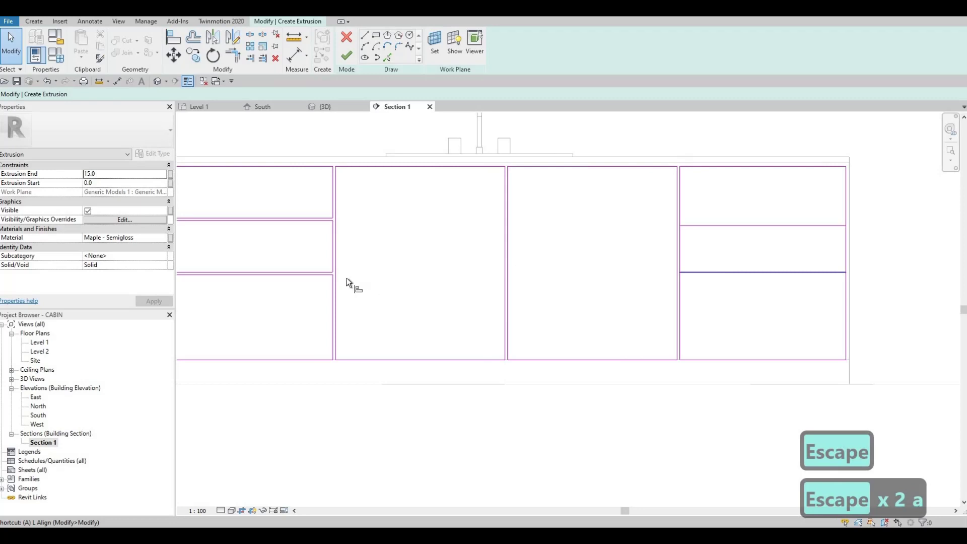
pyautogui.press('l')
pyautogui.click(325, 276)
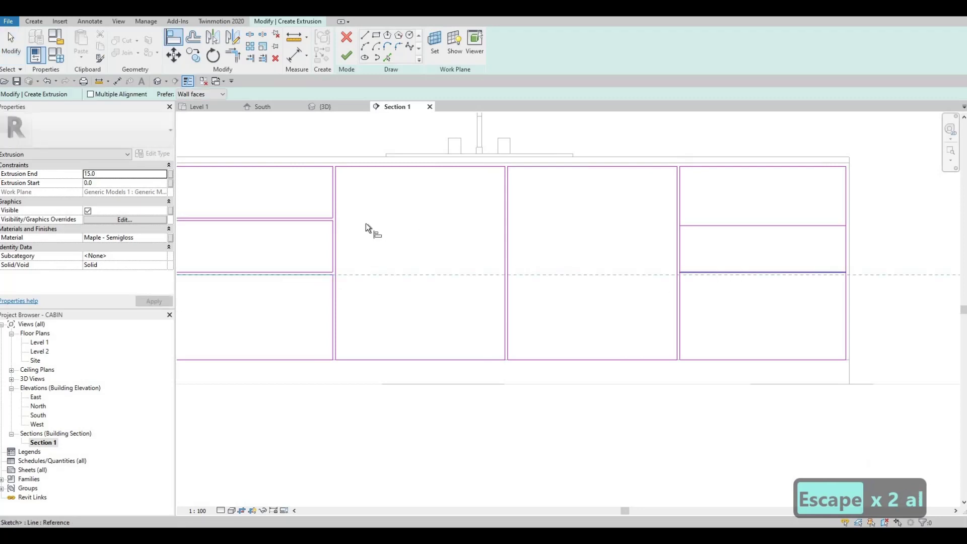
pyautogui.click(307, 219)
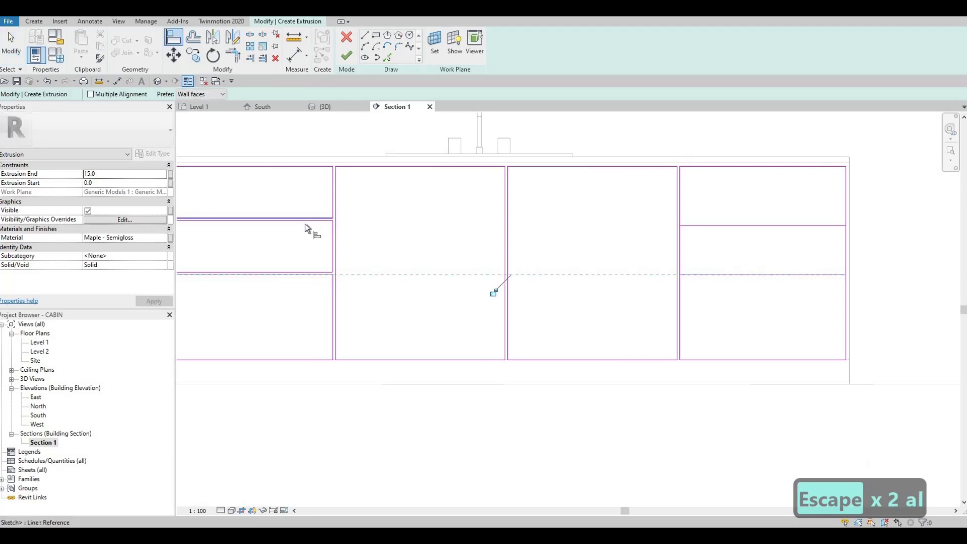
pyautogui.click(713, 225)
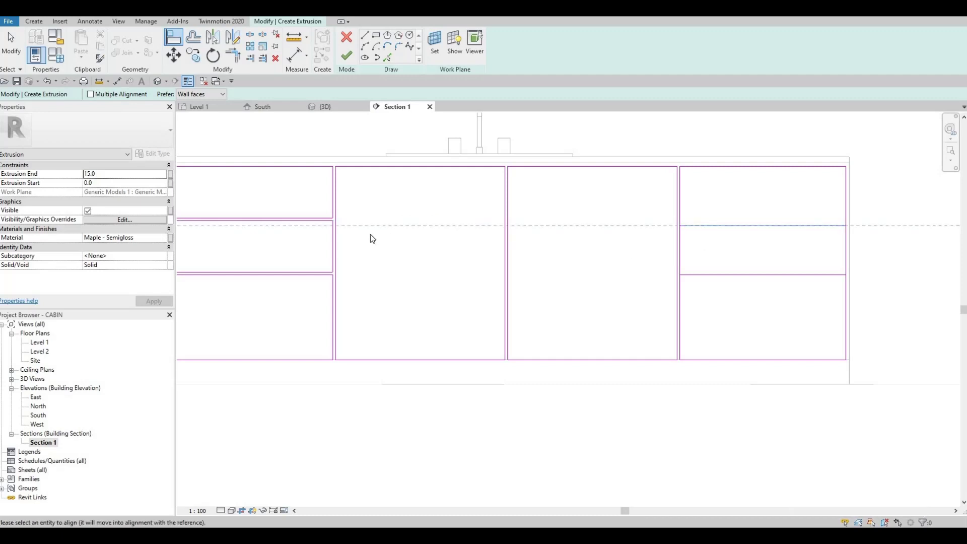
pyautogui.press('Escape')
pyautogui.press('Escape')
pyautogui.press('a')
pyautogui.press('l')
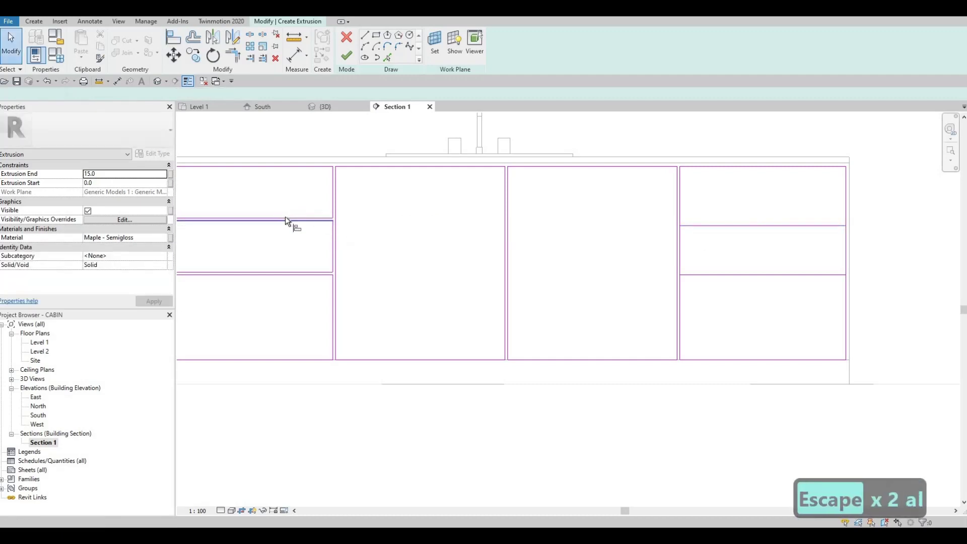
pyautogui.click(284, 222)
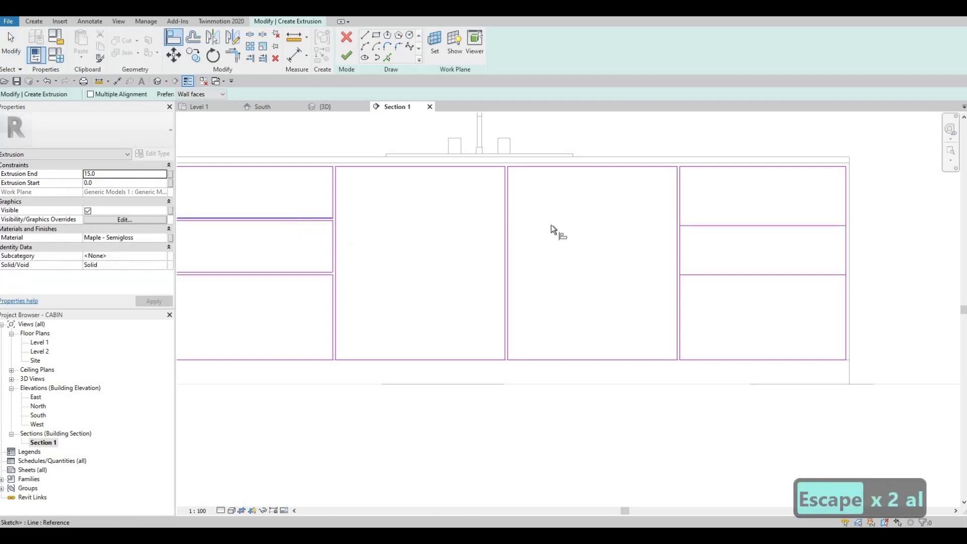
pyautogui.click(748, 226)
pyautogui.press('Escape')
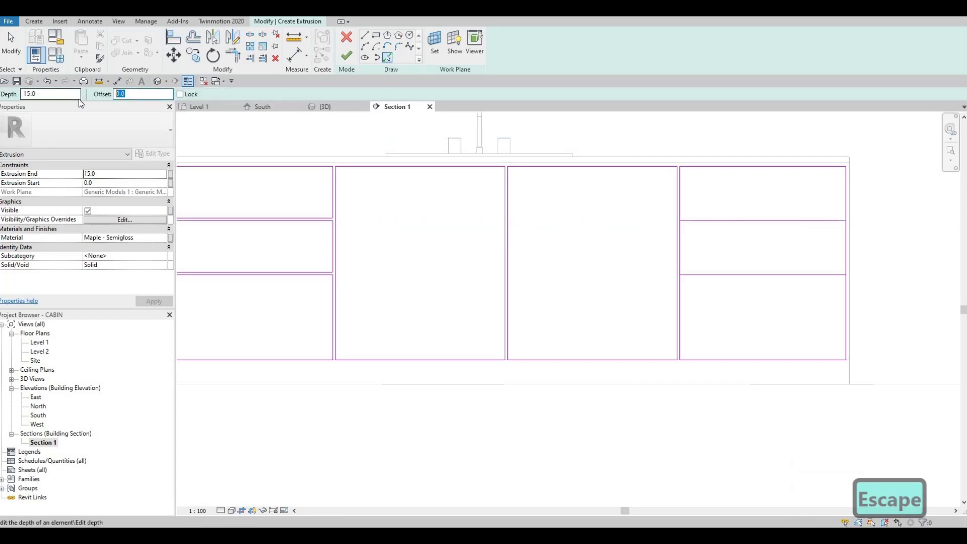
# Add lines offset 10 from both right-hand dividers to create the drawer gaps.
pyautogui.write('1')
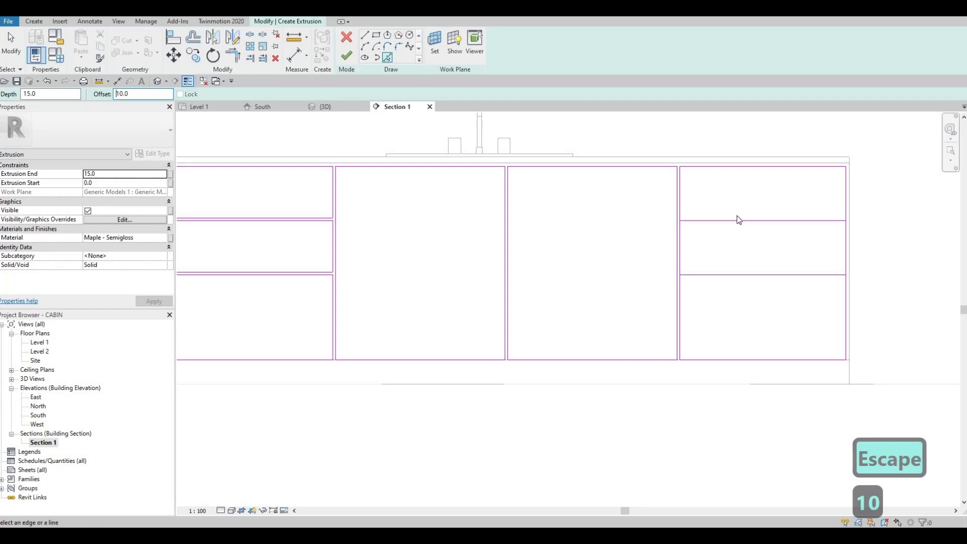
pyautogui.click(745, 278)
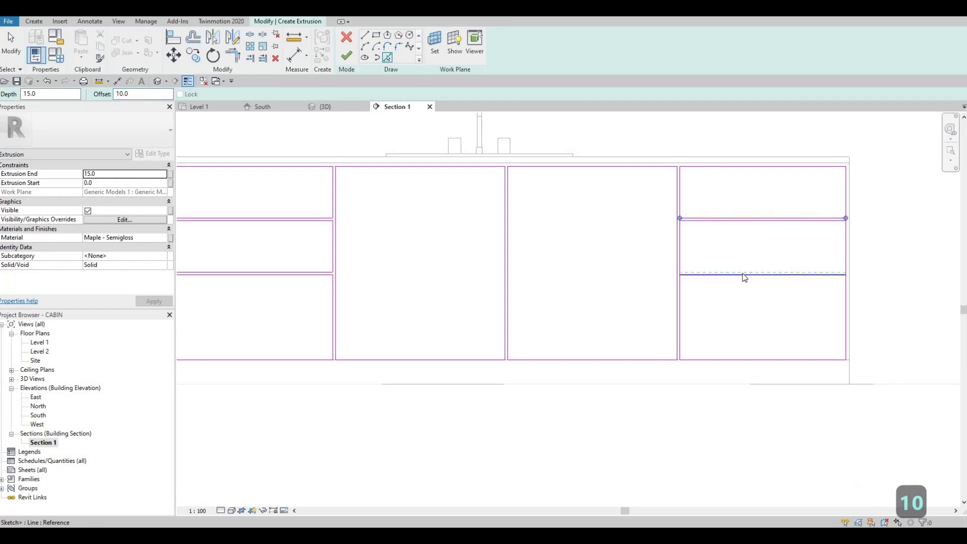
pyautogui.click(747, 252)
pyautogui.press('Escape')
pyautogui.press('Escape')
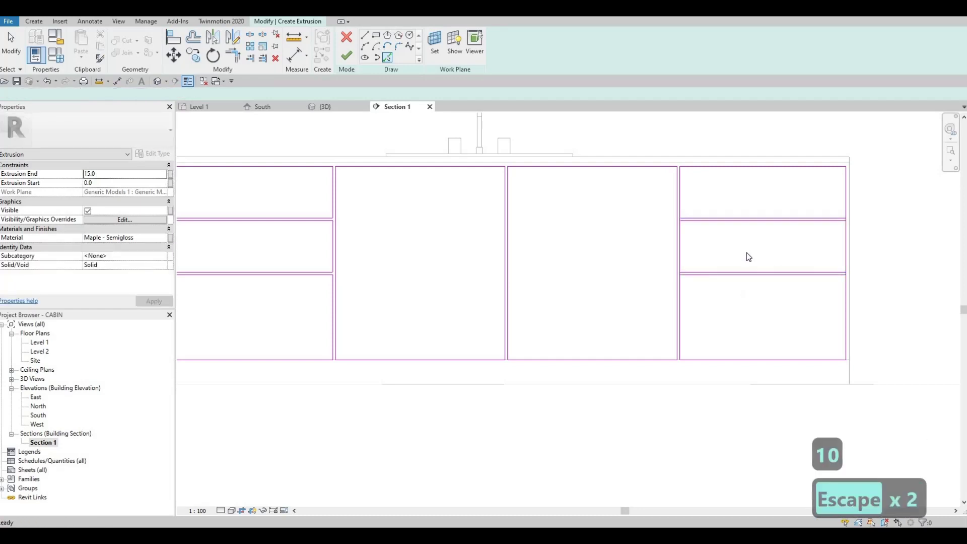
# Split the left and right vertical sketch lines at the drawer divider positions with SL.
pyautogui.press('s')
pyautogui.press('l')
pyautogui.scroll(5, 664, 271)
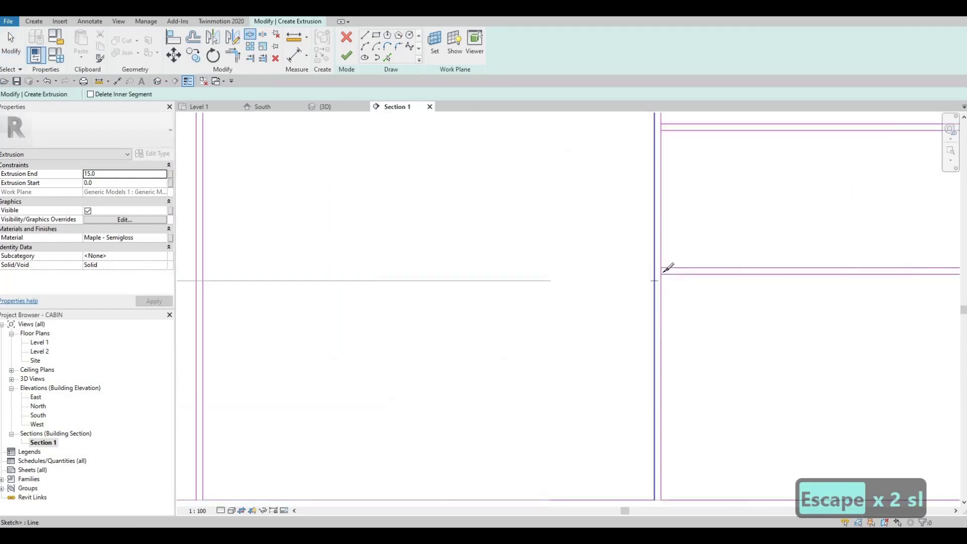
pyautogui.scroll(2, 664, 271)
pyautogui.click(660, 272)
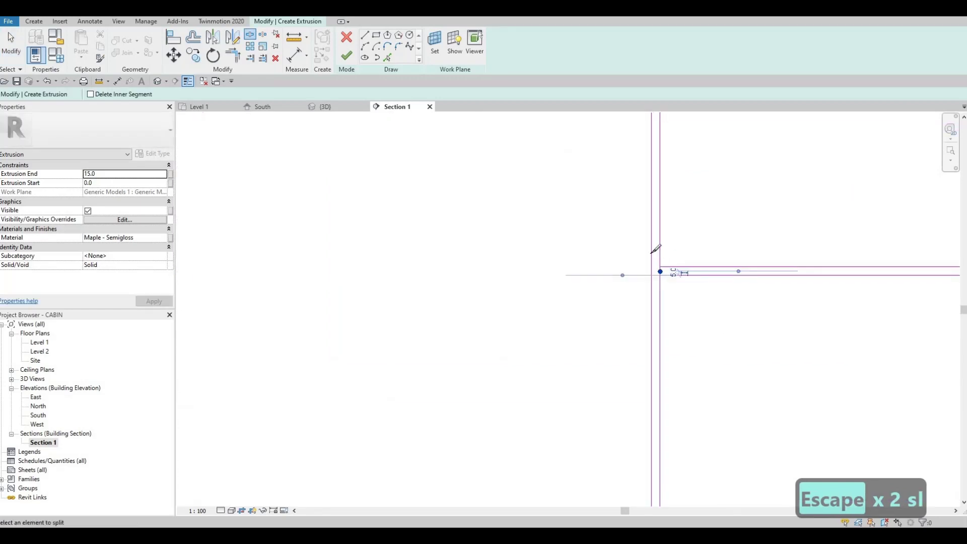
pyautogui.scroll(-3, 649, 229)
pyautogui.moveTo(656, 125); pyautogui.dragTo(643, 218, button='middle')
pyautogui.scroll(3, 643, 215)
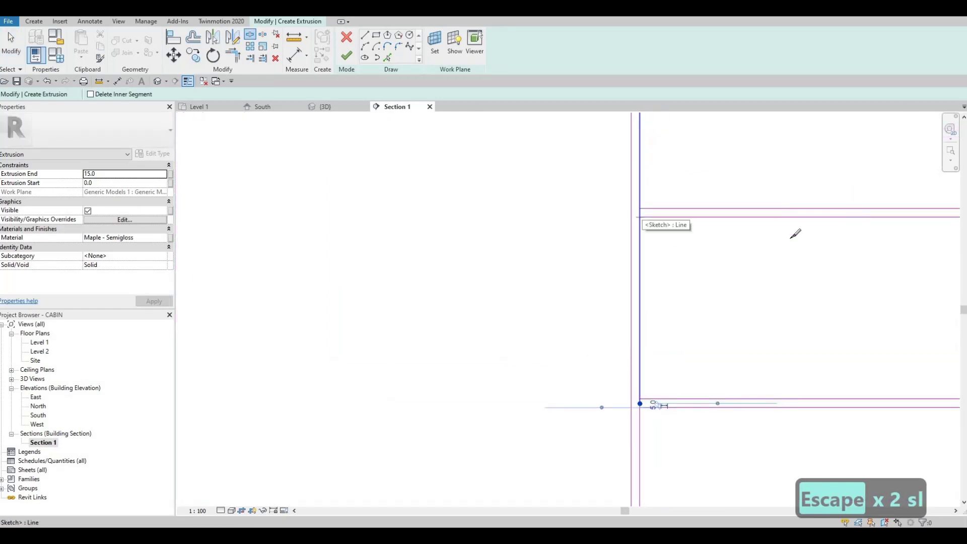
pyautogui.click(639, 217)
pyautogui.scroll(-3, 846, 237)
pyautogui.moveTo(846, 237); pyautogui.dragTo(443, 206, button='middle')
pyautogui.scroll(3, 692, 190)
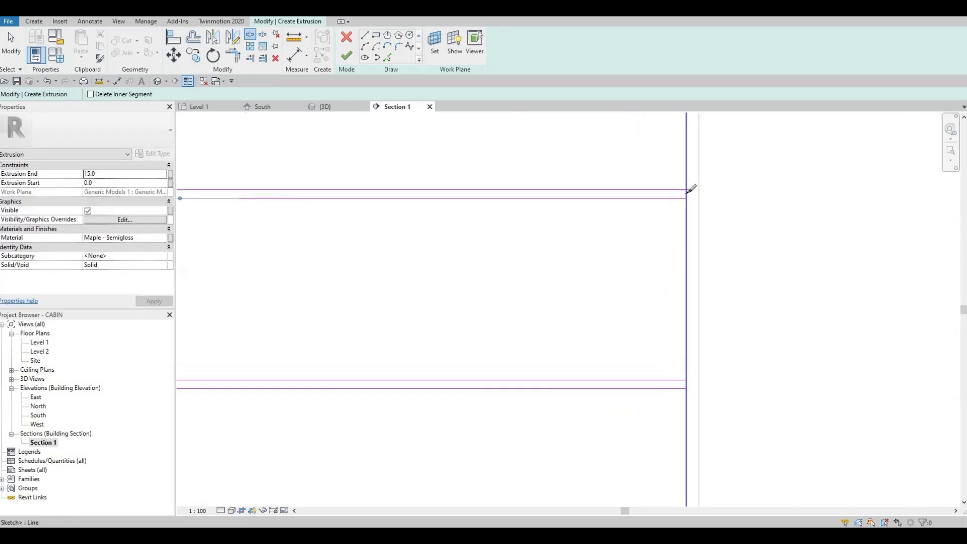
pyautogui.click(689, 345)
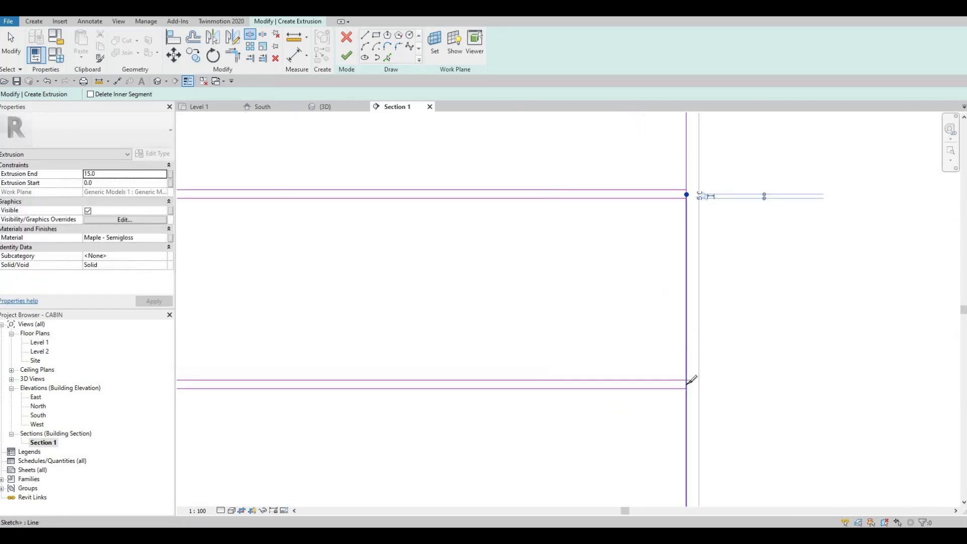
pyautogui.press('Escape')
pyautogui.press('Escape')
pyautogui.scroll(-1, 598, 309)
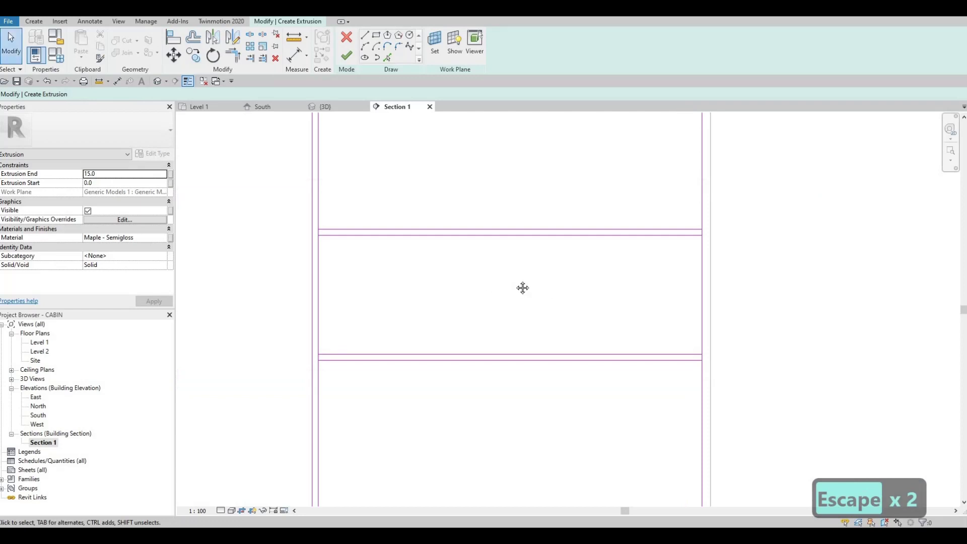
# Trim the left vertical lines and dividers into closed corners with TR.
pyautogui.press('t')
pyautogui.press('r')
pyautogui.moveTo(336, 224); pyautogui.dragTo(369, 225, button='middle')
pyautogui.click(368, 230)
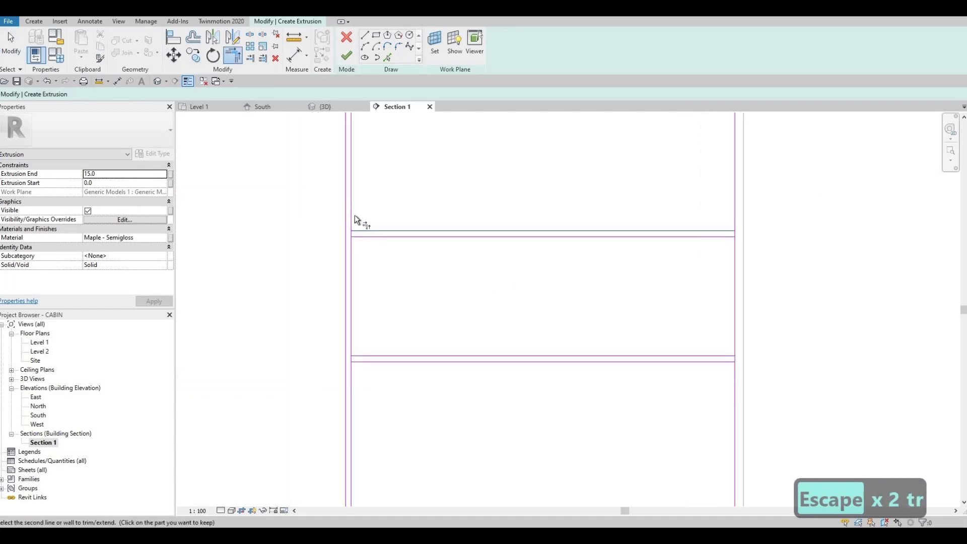
pyautogui.click(371, 240)
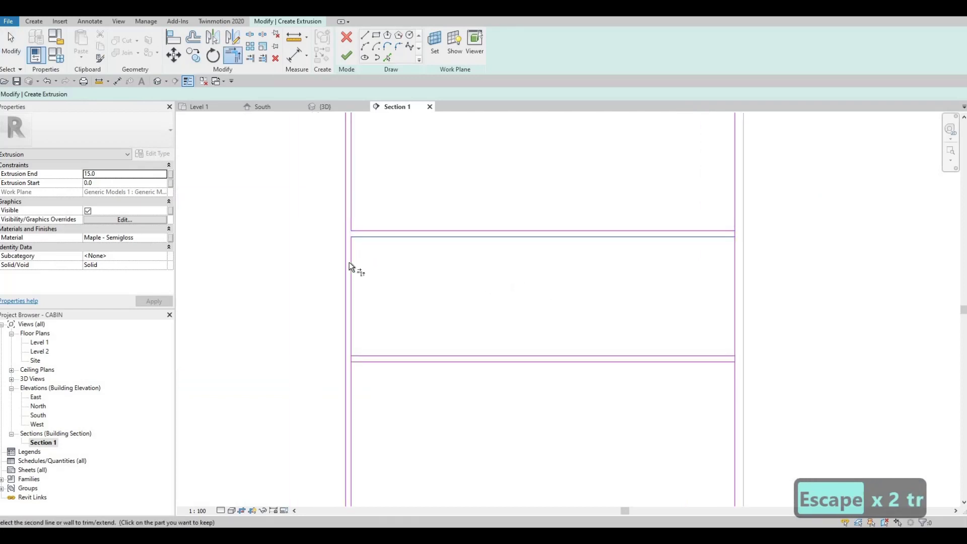
pyautogui.click(369, 355)
pyautogui.click(352, 339)
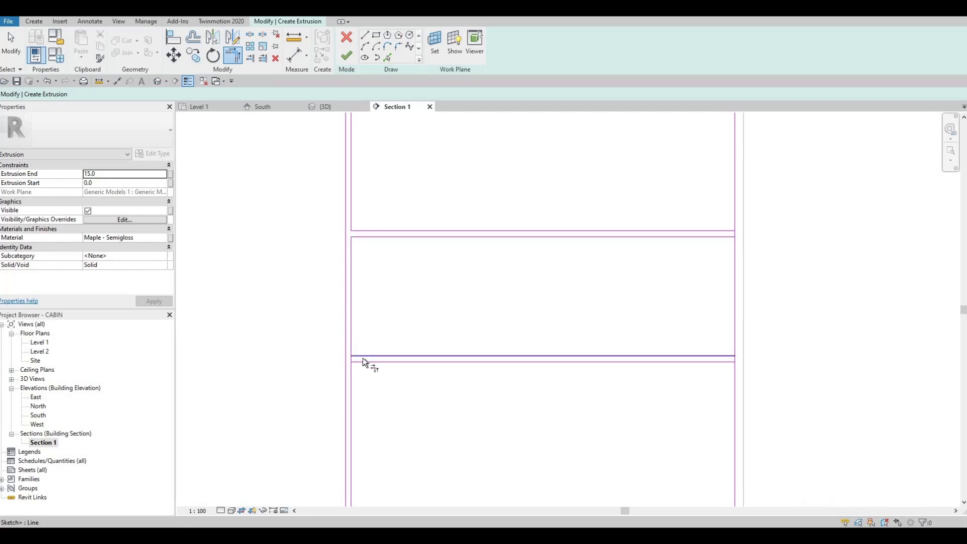
pyautogui.click(362, 361)
pyautogui.click(351, 374)
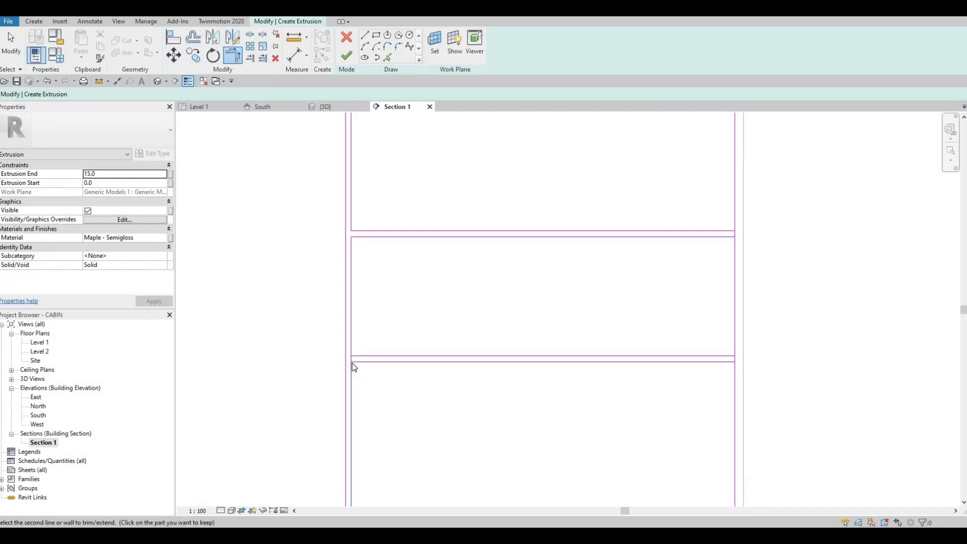
pyautogui.scroll(1, 347, 361)
pyautogui.press('Escape')
pyautogui.press('Escape')
pyautogui.press('t')
pyautogui.press('r')
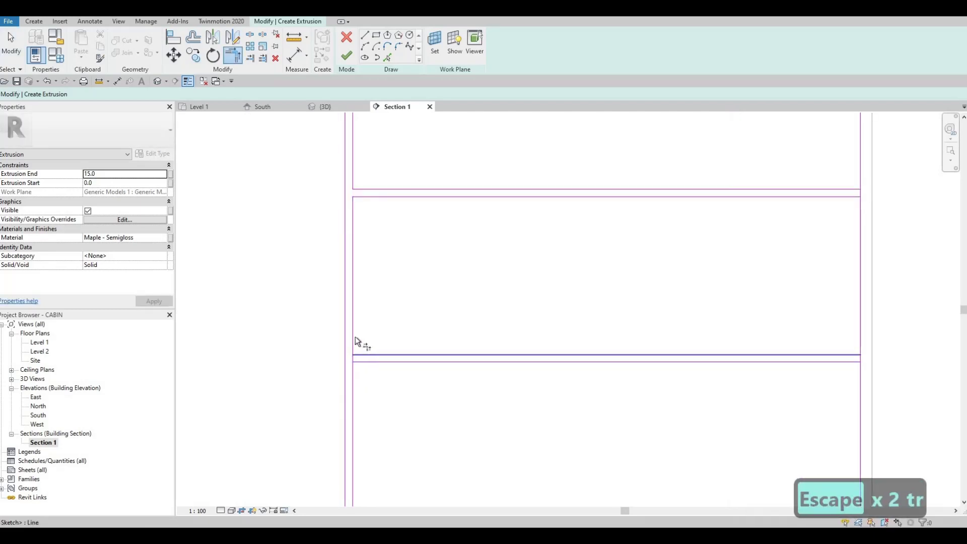
pyautogui.click(354, 336)
pyautogui.click(364, 361)
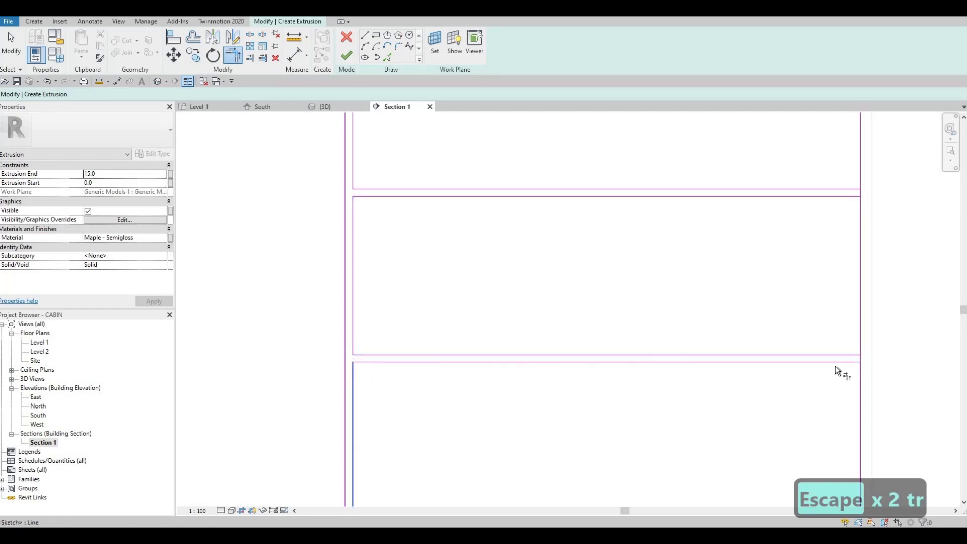
# Trim the right vertical line into corners with the bottom and upper panel lines.
pyautogui.click(850, 355)
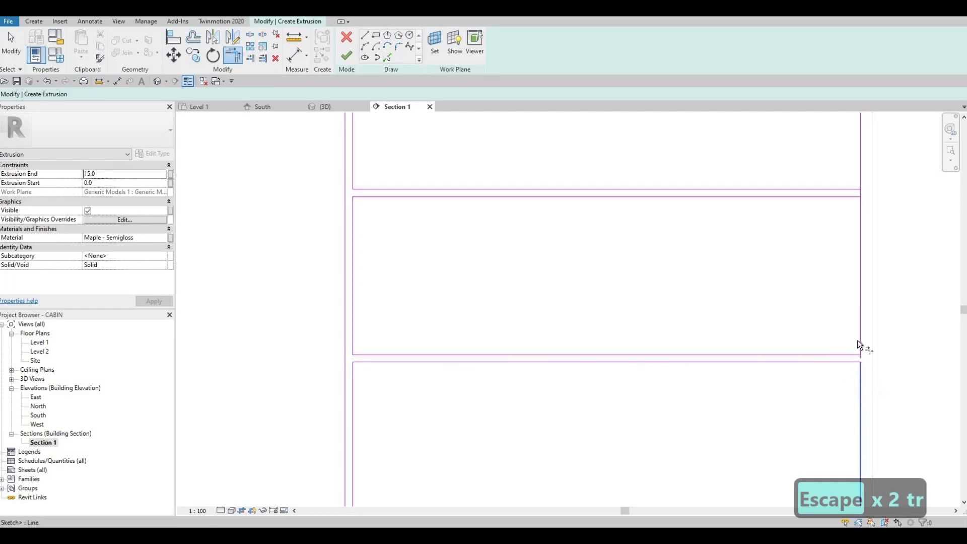
pyautogui.click(860, 280)
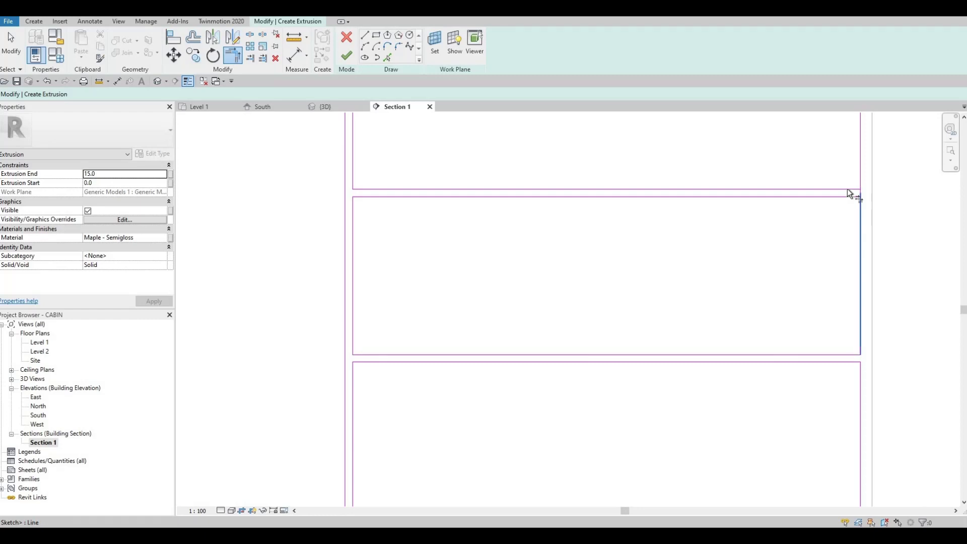
pyautogui.click(850, 196)
pyautogui.click(860, 174)
pyautogui.scroll(-5, 833, 197)
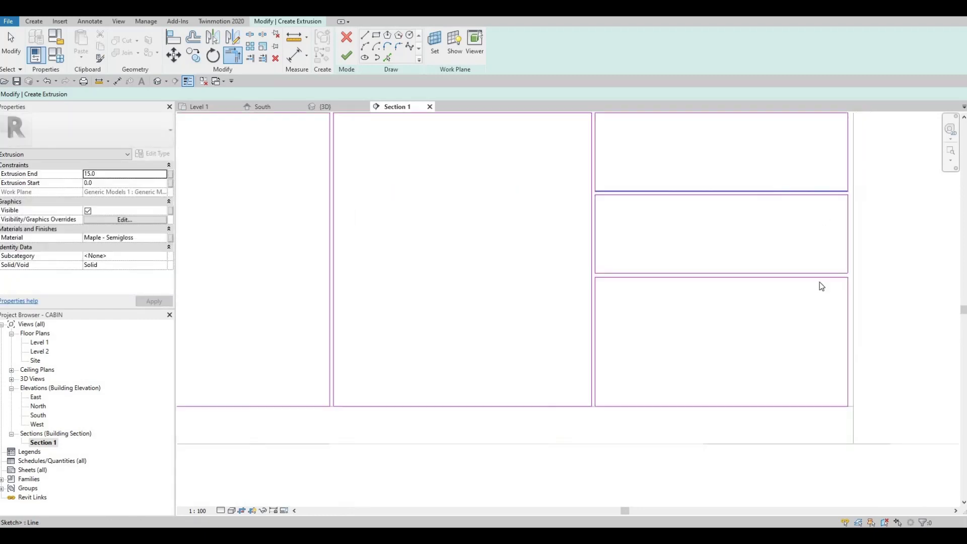
pyautogui.press('Escape')
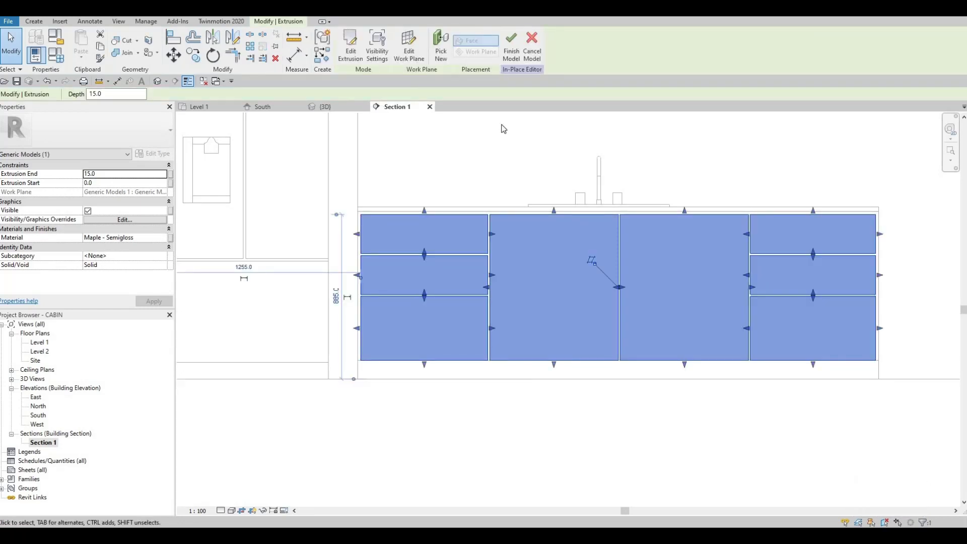
# Finish the in-place lower cabinet panel model and pan up to the upper cabinets.
pyautogui.click(511, 45)
pyautogui.scroll(-3, 524, 280)
pyautogui.press('Escape')
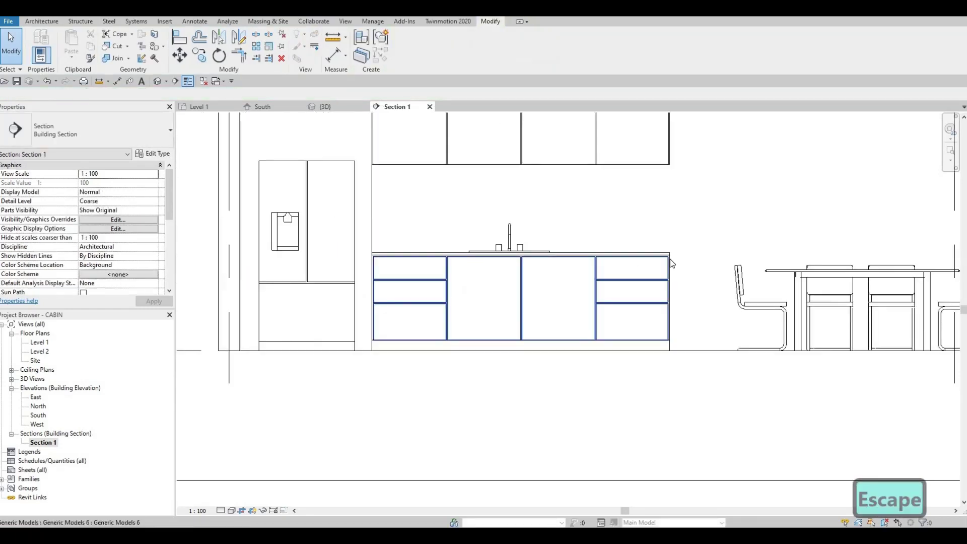
pyautogui.moveTo(508, 277); pyautogui.dragTo(503, 310, button='middle')
pyautogui.moveTo(498, 186); pyautogui.dragTo(502, 222, button='middle')
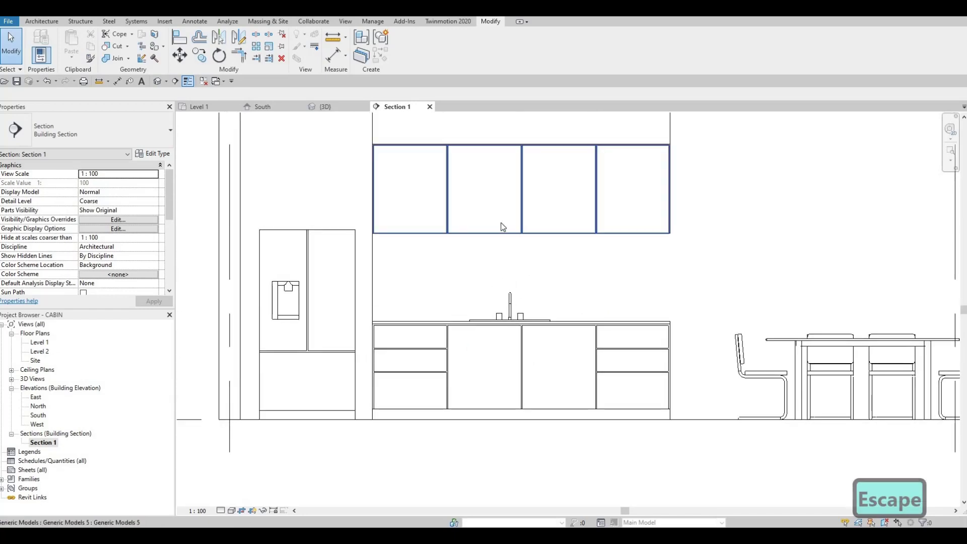
# Switch to the default 3D view and orbit around the kitchen cabinets.
pyautogui.click(157, 81)
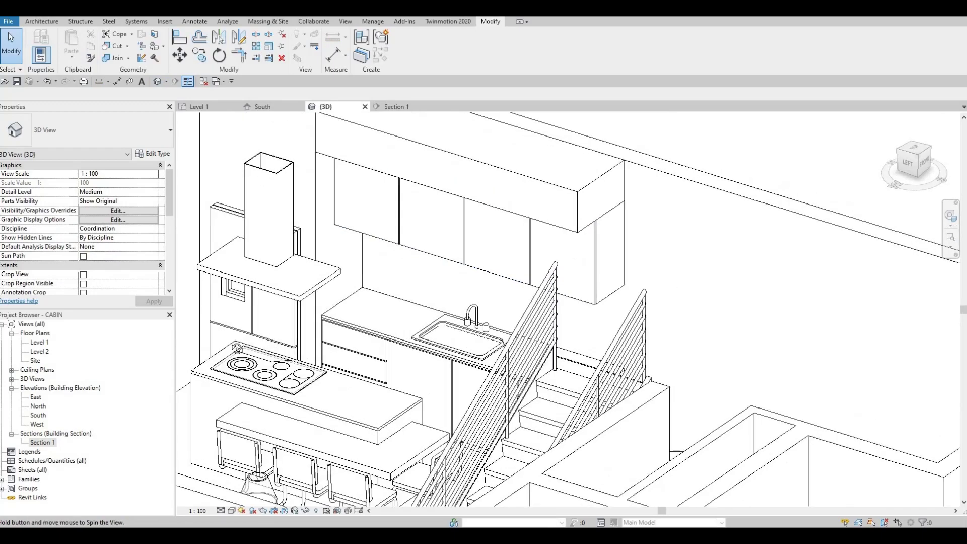
pyautogui.keyDown('shift'); pyautogui.moveTo(237, 347); pyautogui.dragTo(418, 352, button='middle'); pyautogui.keyUp('shift')
pyautogui.scroll(2, 418, 352)
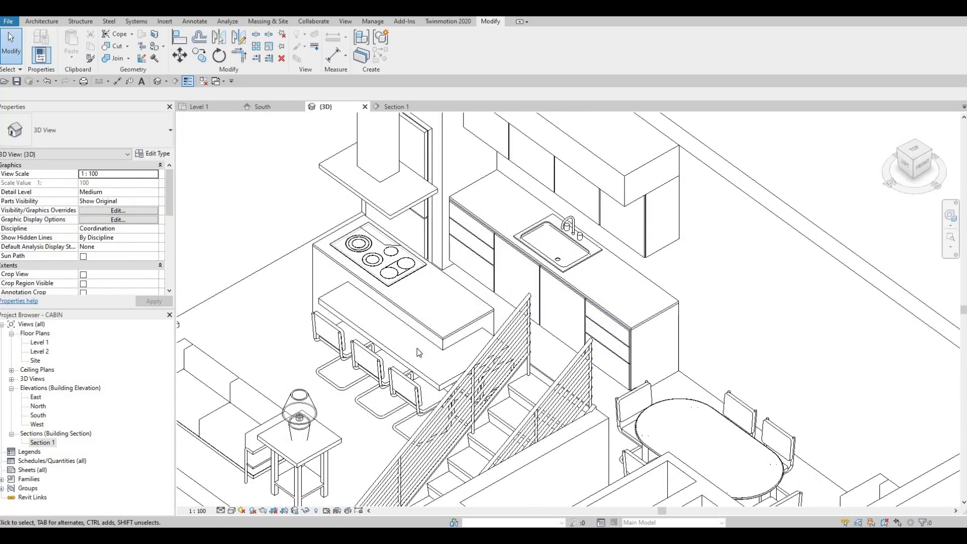